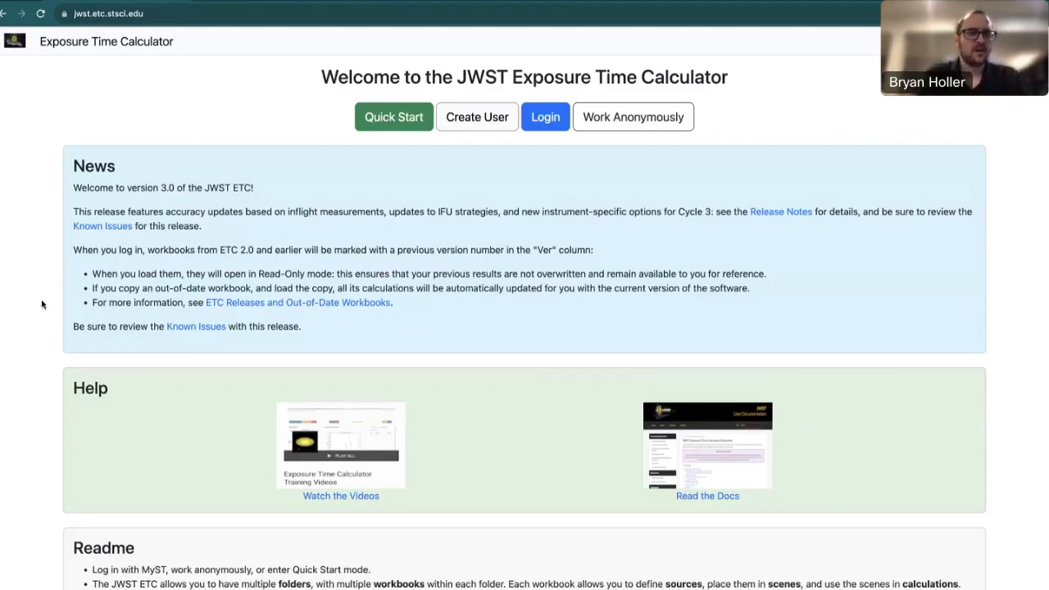
Browse the welcome page and view the calculator's version and citation information from Help.
{"action": "scroll", "coordinate": [48, 296], "scroll_direction": "down", "scroll_amount": 1}
{"action": "scroll", "coordinate": [47, 297], "scroll_direction": "down", "scroll_amount": 2}
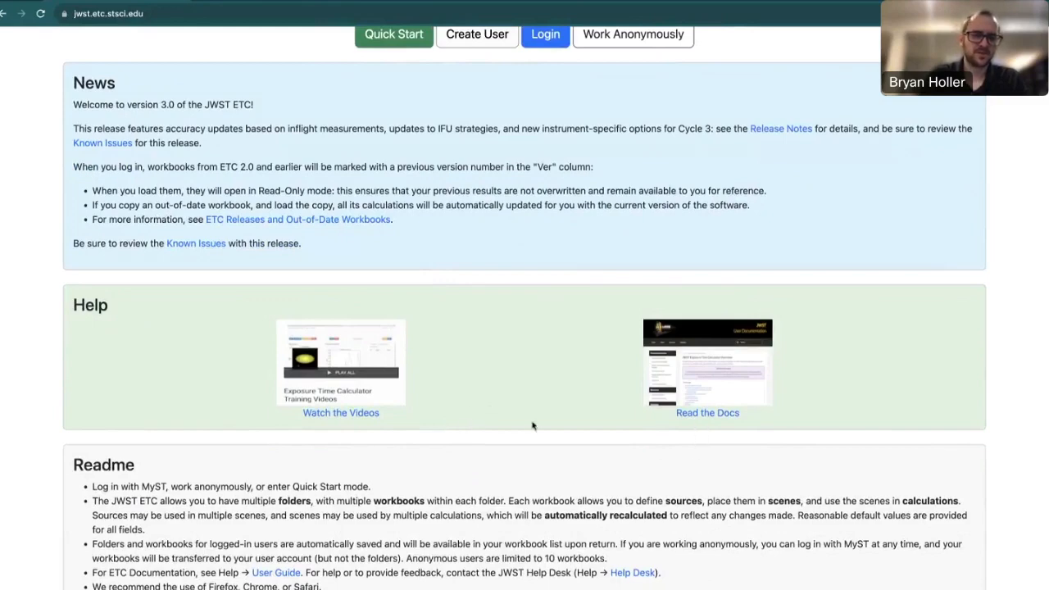
{"action": "scroll", "coordinate": [57, 424], "scroll_direction": "down", "scroll_amount": 1}
{"action": "scroll", "coordinate": [57, 425], "scroll_direction": "down", "scroll_amount": 3}
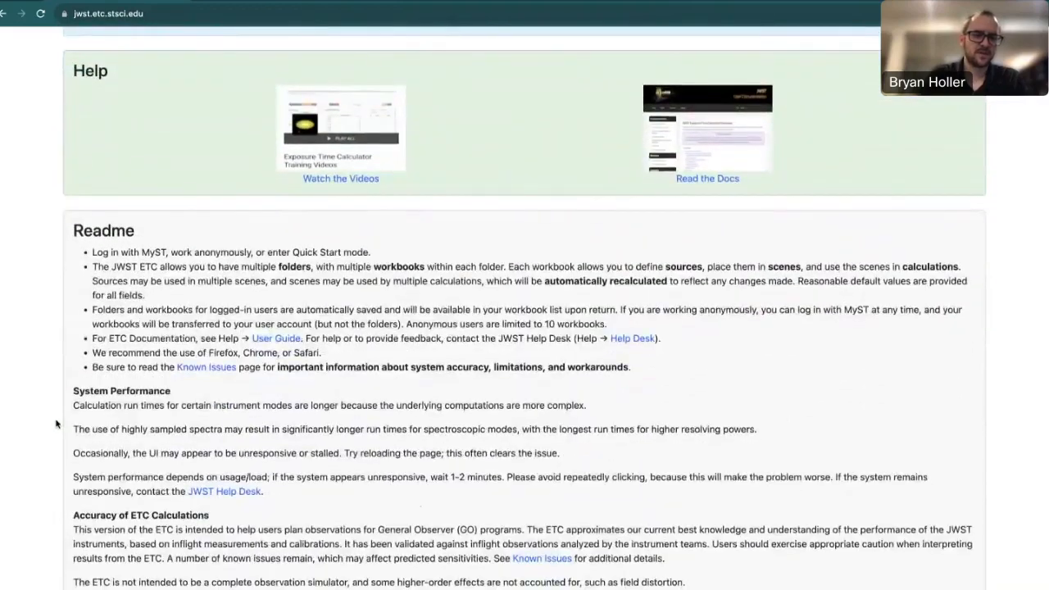
{"action": "scroll", "coordinate": [57, 425], "scroll_direction": "up", "scroll_amount": 1}
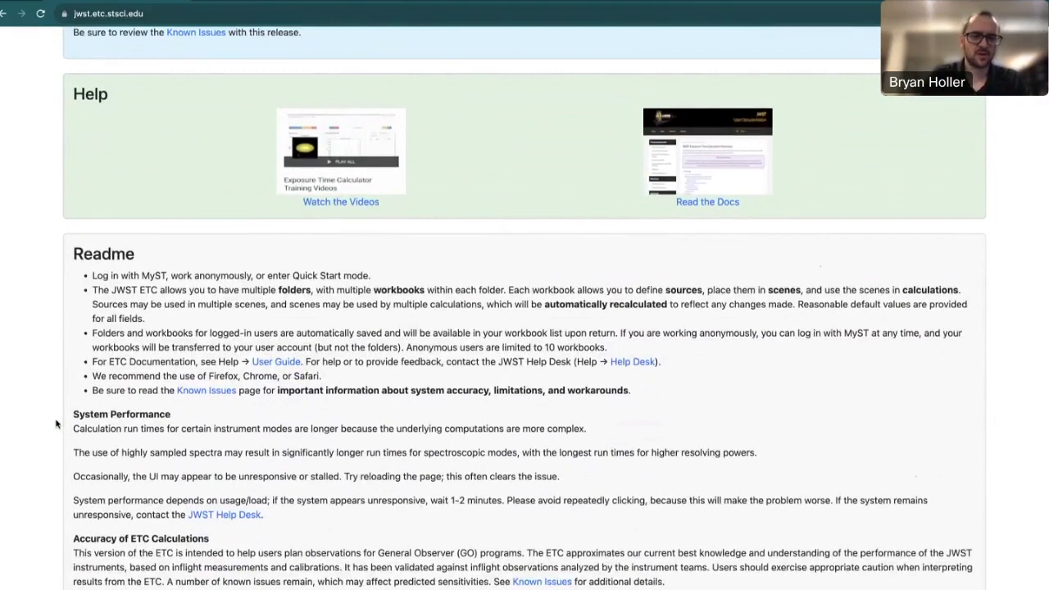
{"action": "scroll", "coordinate": [57, 425], "scroll_direction": "up", "scroll_amount": 1}
{"action": "scroll", "coordinate": [57, 424], "scroll_direction": "up", "scroll_amount": 1}
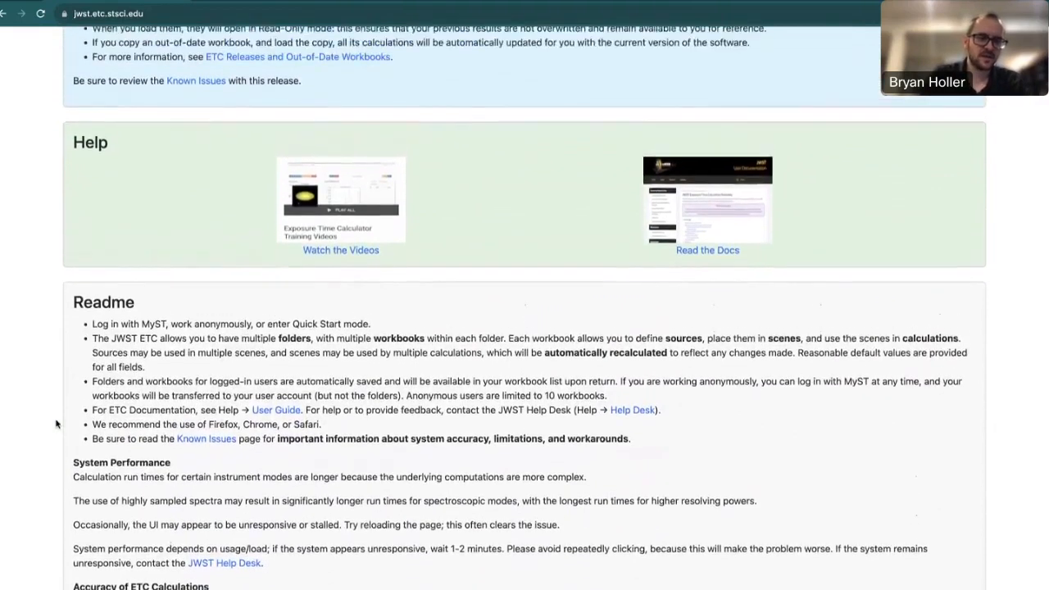
{"action": "scroll", "coordinate": [57, 424], "scroll_direction": "up", "scroll_amount": 3}
{"action": "scroll", "coordinate": [57, 425], "scroll_direction": "up", "scroll_amount": 7}
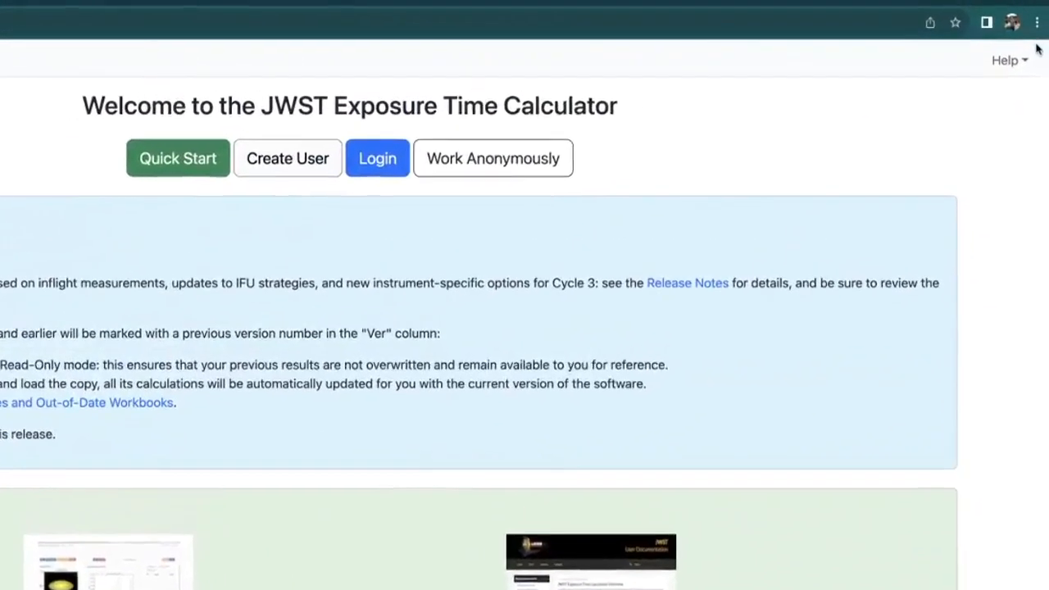
{"action": "left_click", "coordinate": [1030, 43]}
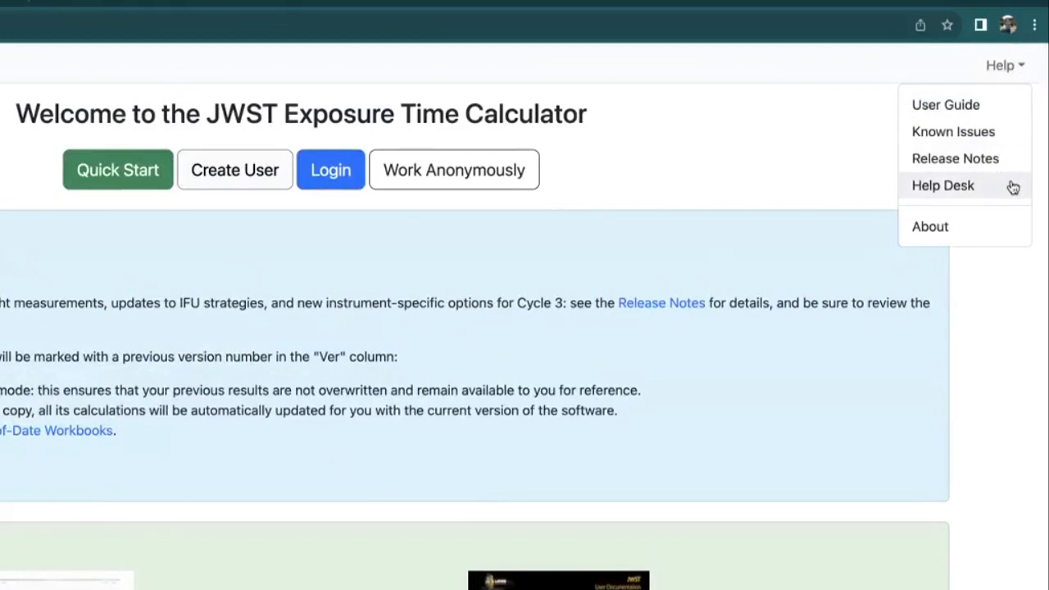
{"action": "left_click", "coordinate": [986, 227]}
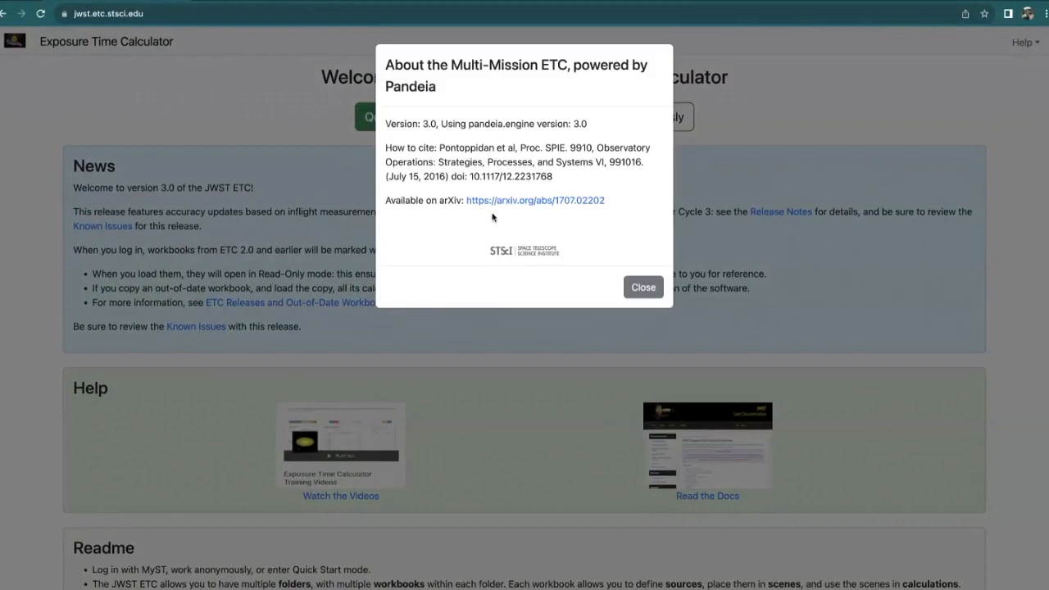
{"action": "left_click", "coordinate": [643, 288]}
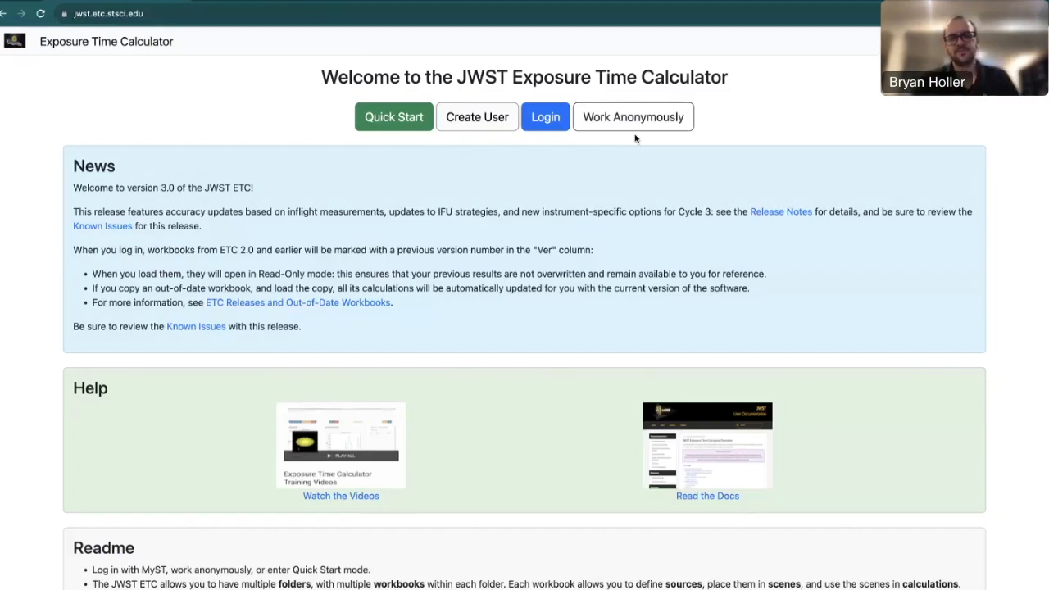
Log in with MyST, proceed to the workbook list, then return to the welcome page.
{"action": "left_click", "coordinate": [546, 119]}
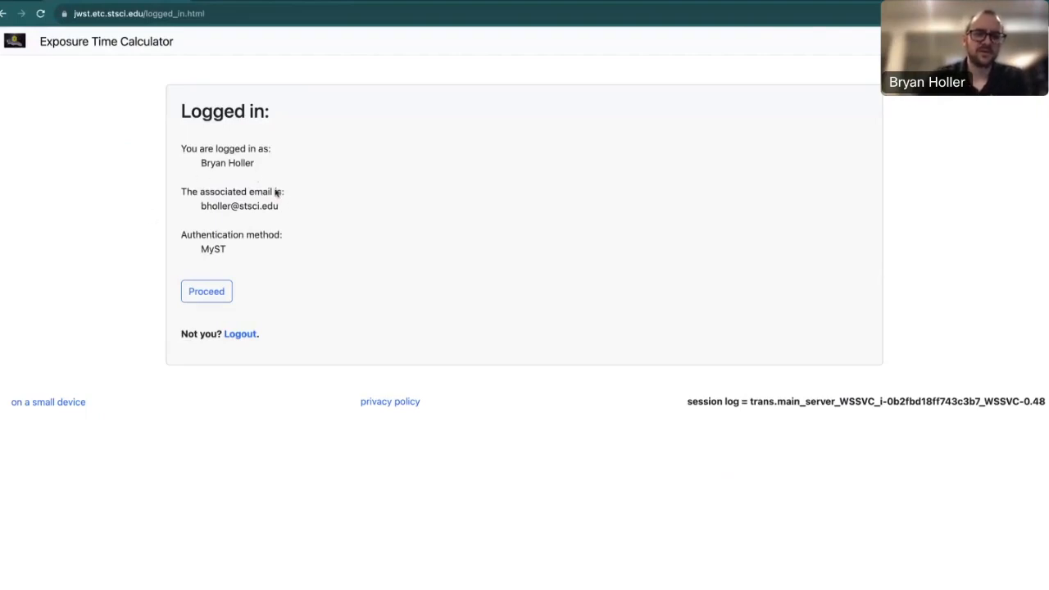
{"action": "left_click", "coordinate": [210, 294]}
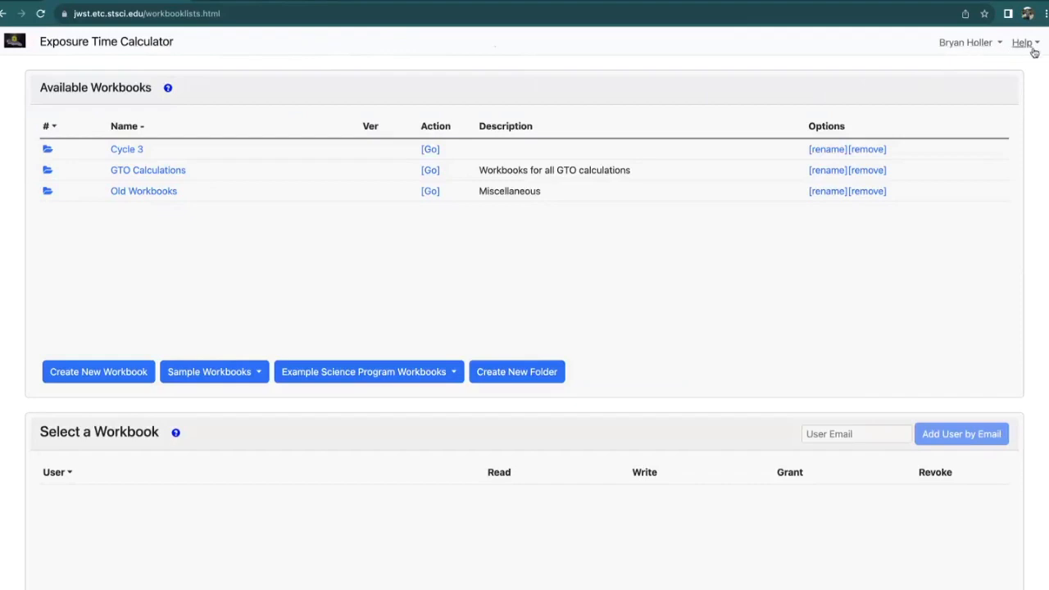
{"action": "left_click", "coordinate": [82, 48]}
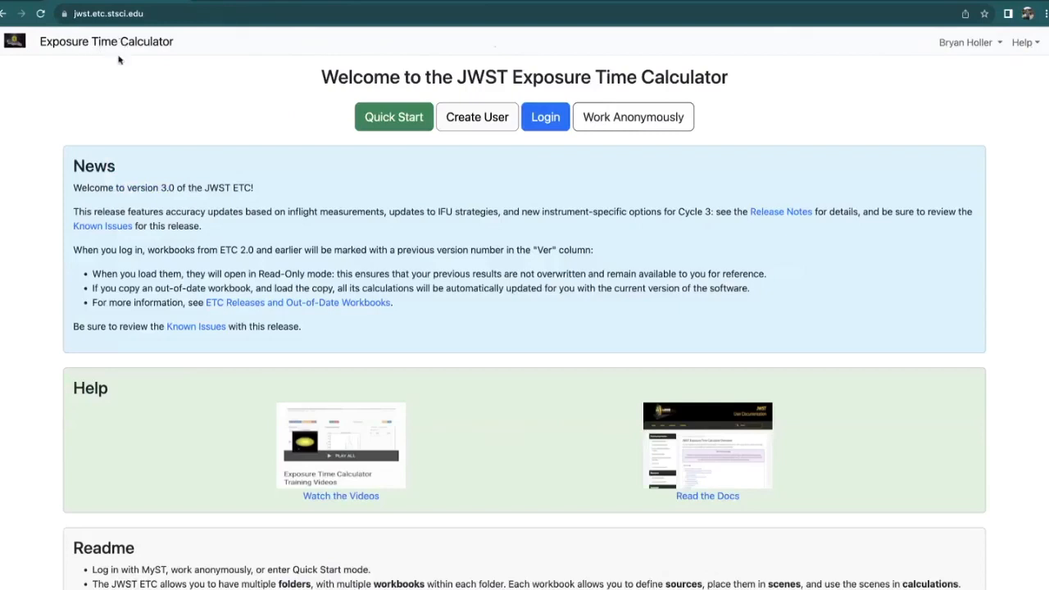
Log in again and proceed to Available Workbooks showing Cycle 3, GTO Calculations and Old Workbooks.
{"action": "left_click", "coordinate": [547, 119]}
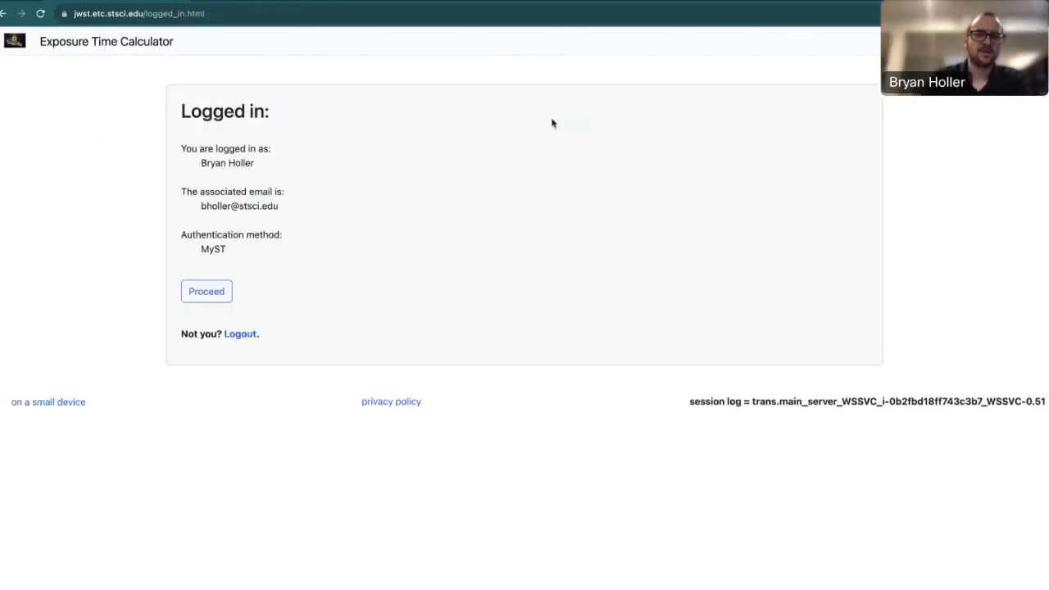
{"action": "left_click", "coordinate": [209, 296]}
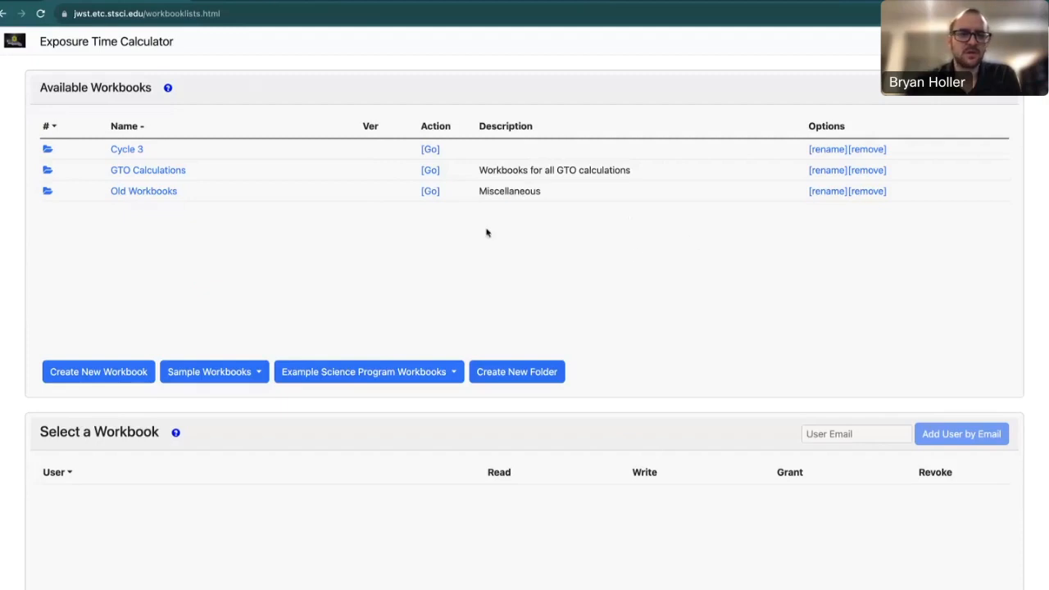
Create an empty workbook named New Workbook and select it to view its User Access Permissions.
{"action": "left_click", "coordinate": [123, 372]}
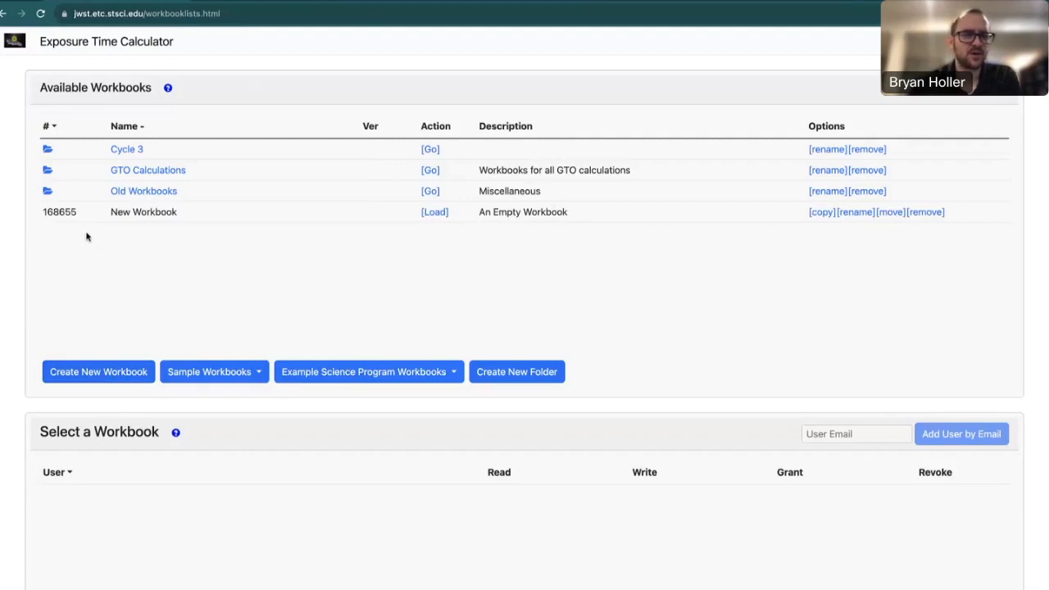
{"action": "left_click", "coordinate": [205, 217]}
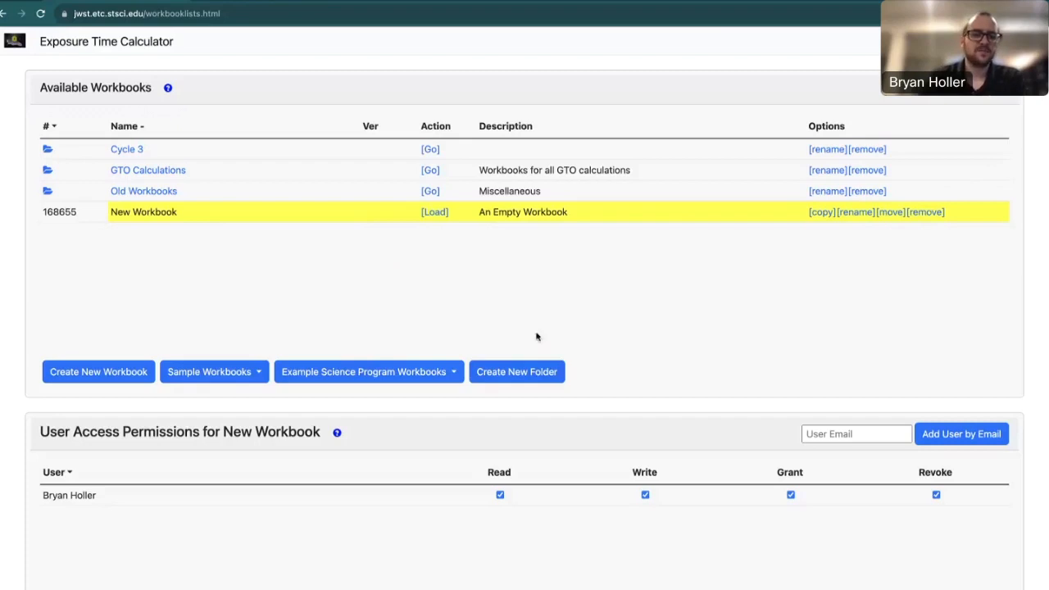
Create a folder named New Folder, move New Workbook into it, and open the folder.
{"action": "left_click", "coordinate": [537, 375]}
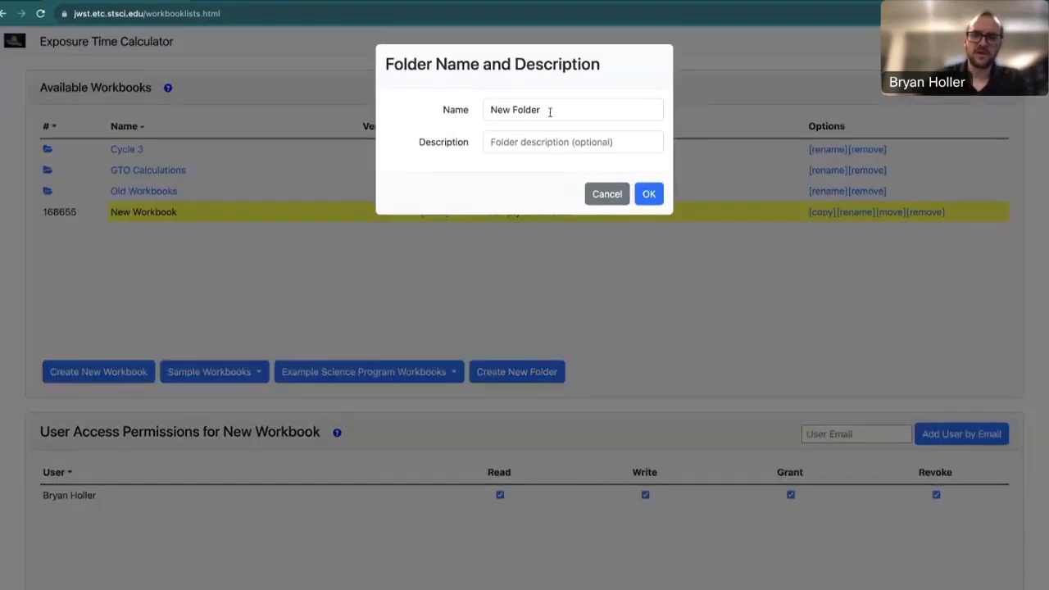
{"action": "left_click", "coordinate": [648, 195]}
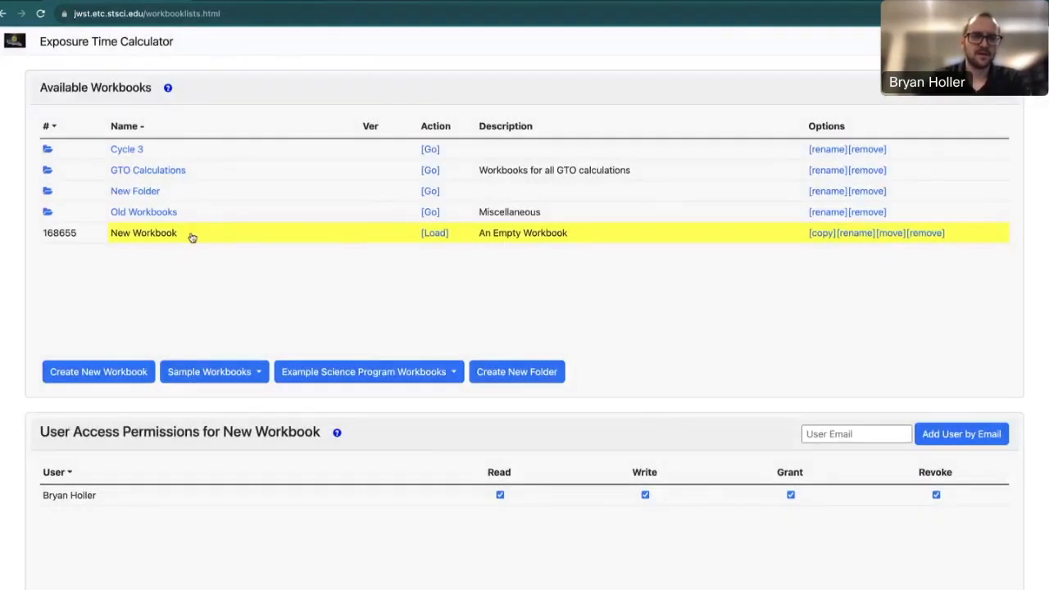
{"action": "left_click", "coordinate": [890, 235]}
{"action": "left_click", "coordinate": [587, 135]}
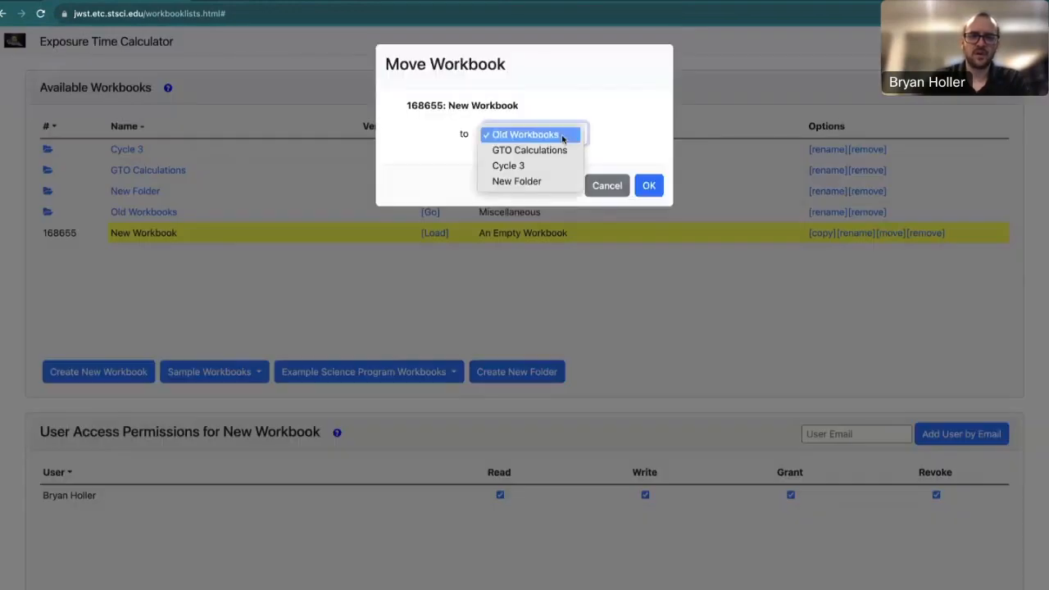
{"action": "left_click", "coordinate": [534, 181]}
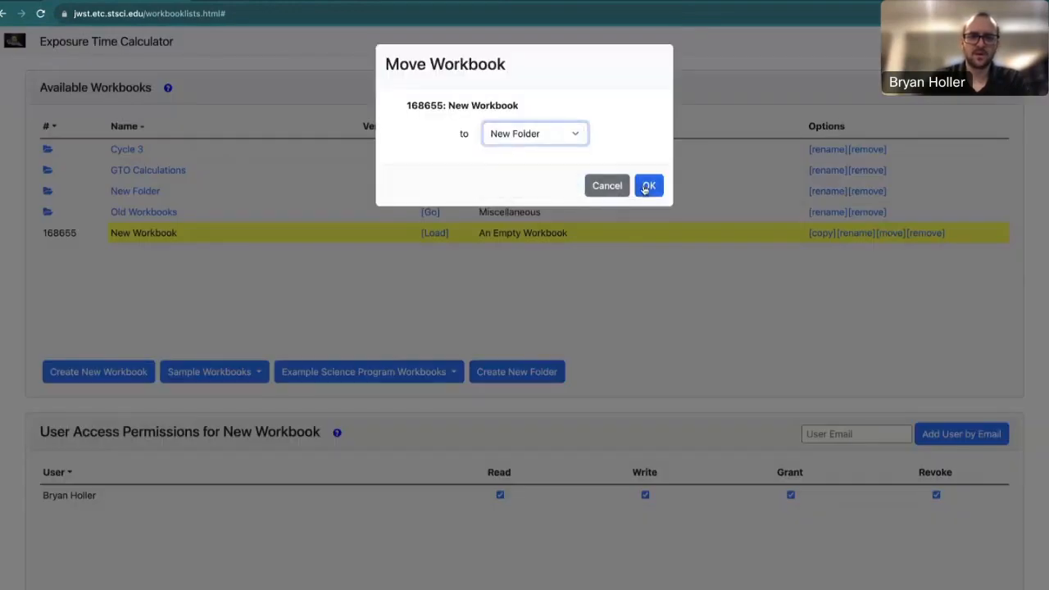
{"action": "left_click", "coordinate": [649, 185]}
{"action": "left_click", "coordinate": [429, 194]}
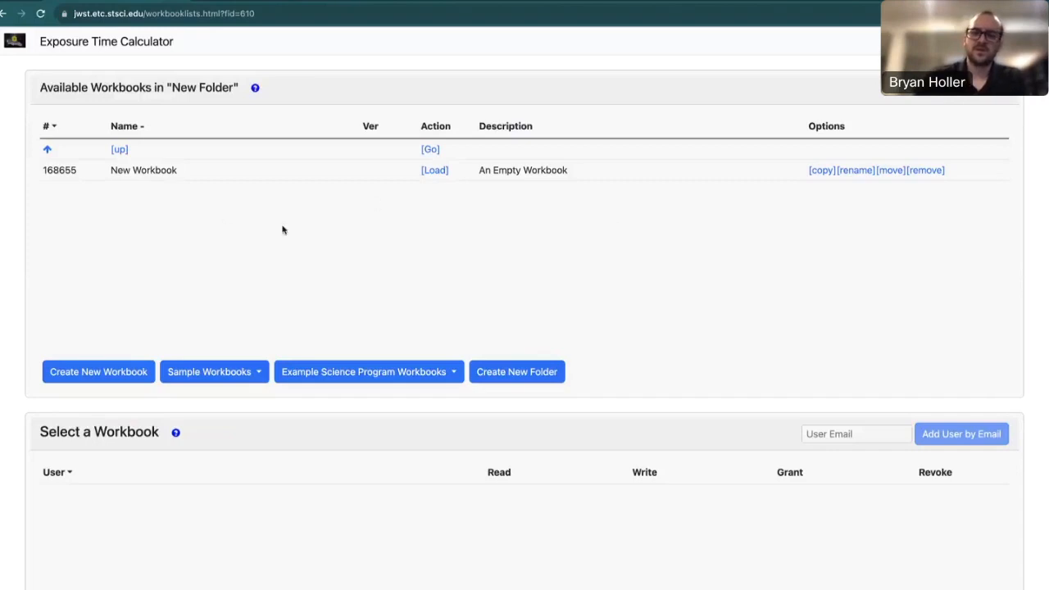
Grant a colleague access to New Workbook by entering their e-mail address.
{"action": "left_click", "coordinate": [297, 172]}
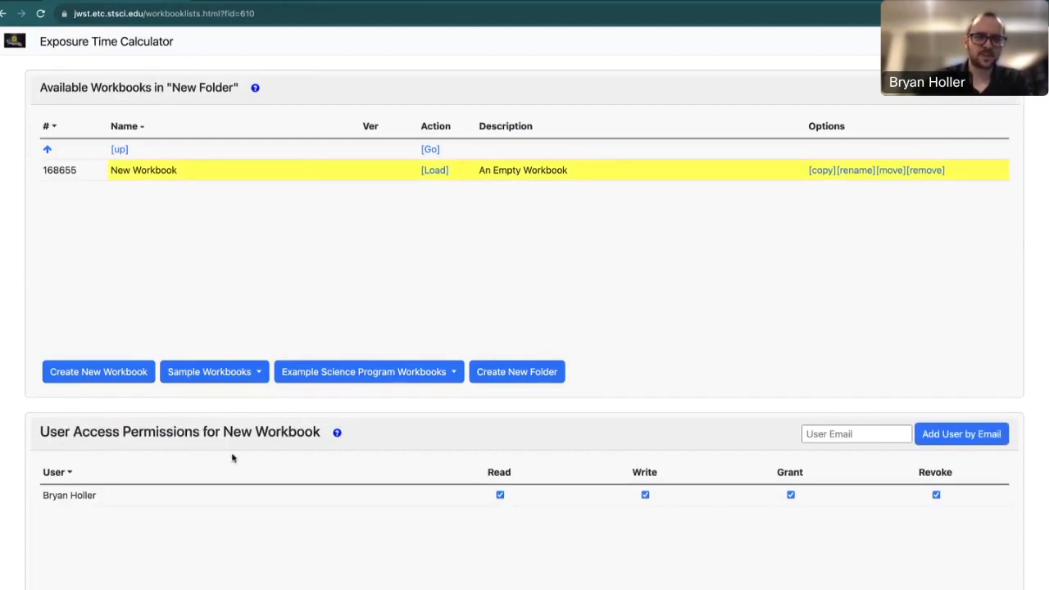
{"action": "left_click", "coordinate": [820, 438]}
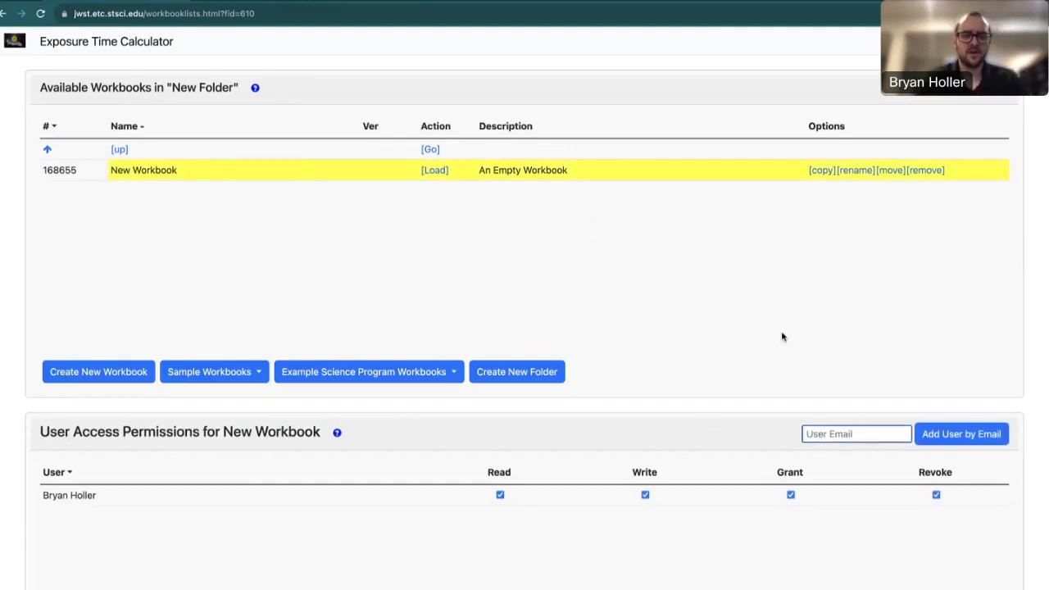
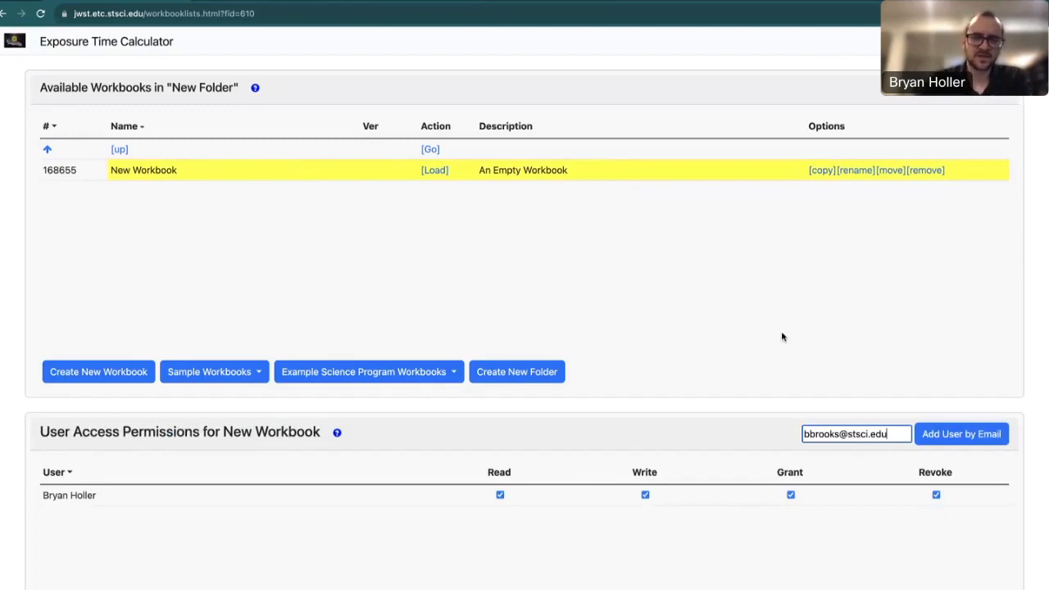
{"action": "left_click", "coordinate": [951, 437]}
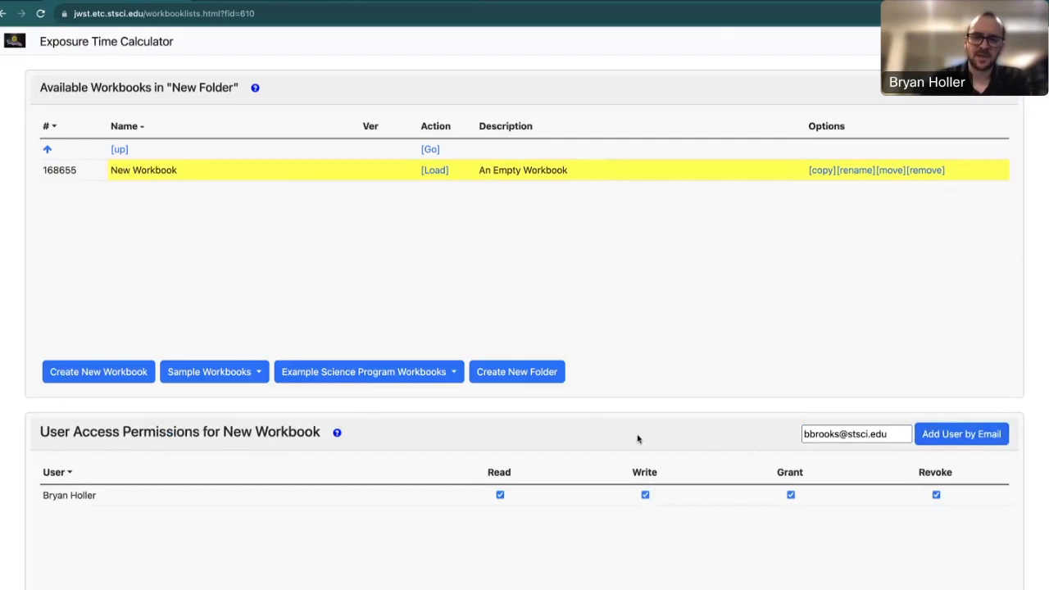
Uncheck the colleague's Read permission so only the owner keeps access.
{"action": "scroll", "coordinate": [643, 437], "scroll_direction": "down", "scroll_amount": 1}
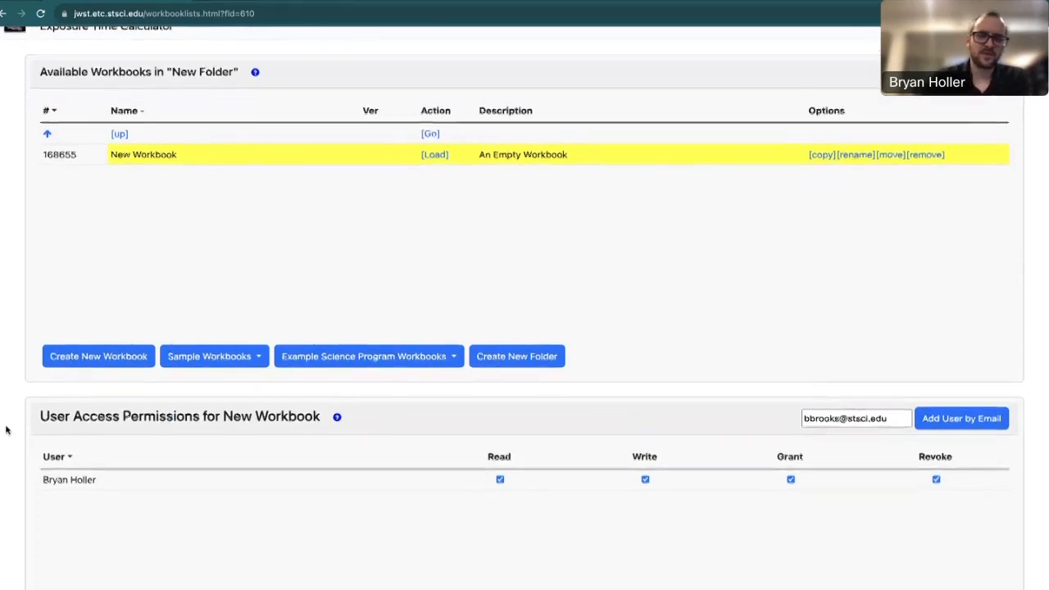
{"action": "scroll", "coordinate": [6, 430], "scroll_direction": "down", "scroll_amount": 1}
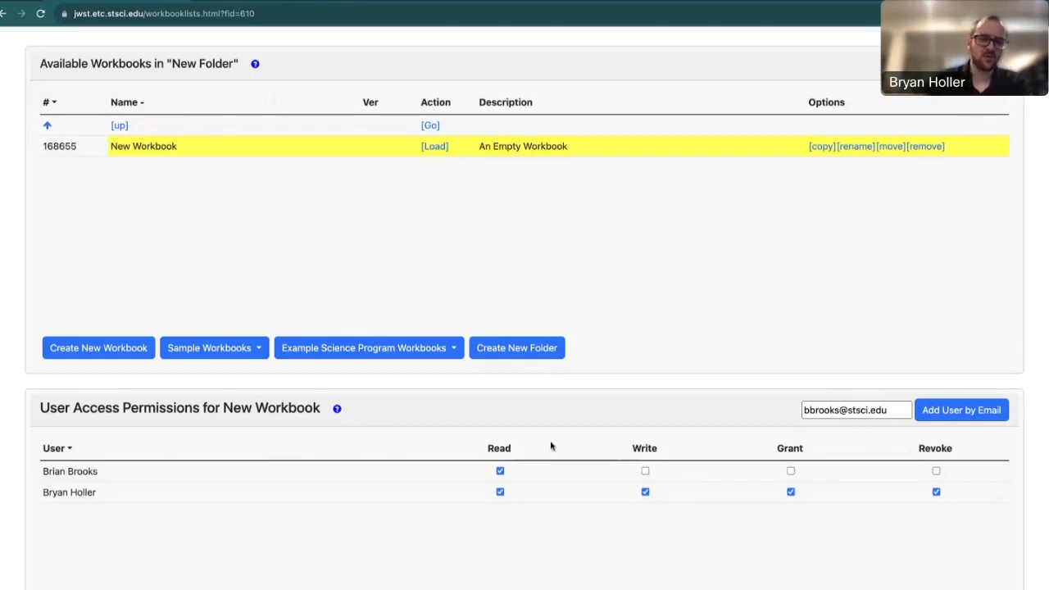
{"action": "left_click", "coordinate": [500, 472]}
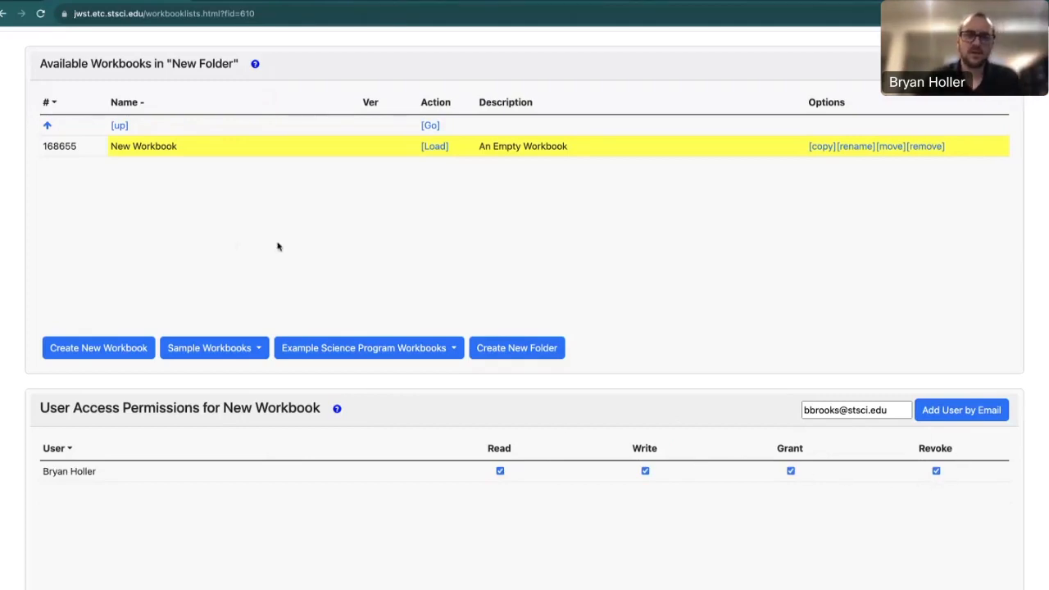
{"action": "scroll", "coordinate": [243, 192], "scroll_direction": "up", "scroll_amount": 1}
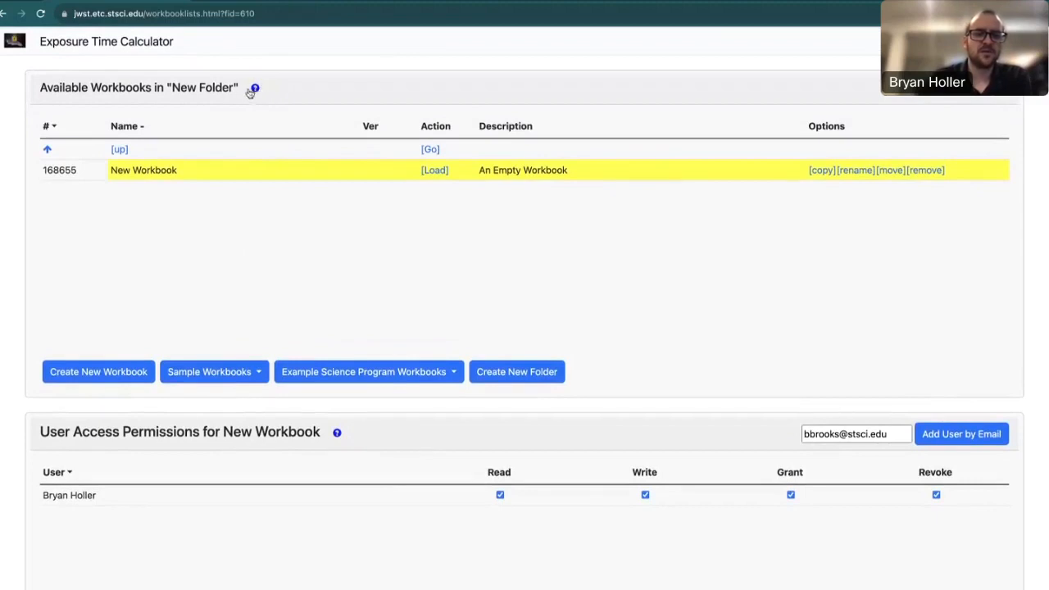
Open the workbooks help link and scroll the ETC Overview page to its Workbooks section.
{"action": "left_click", "coordinate": [256, 89]}
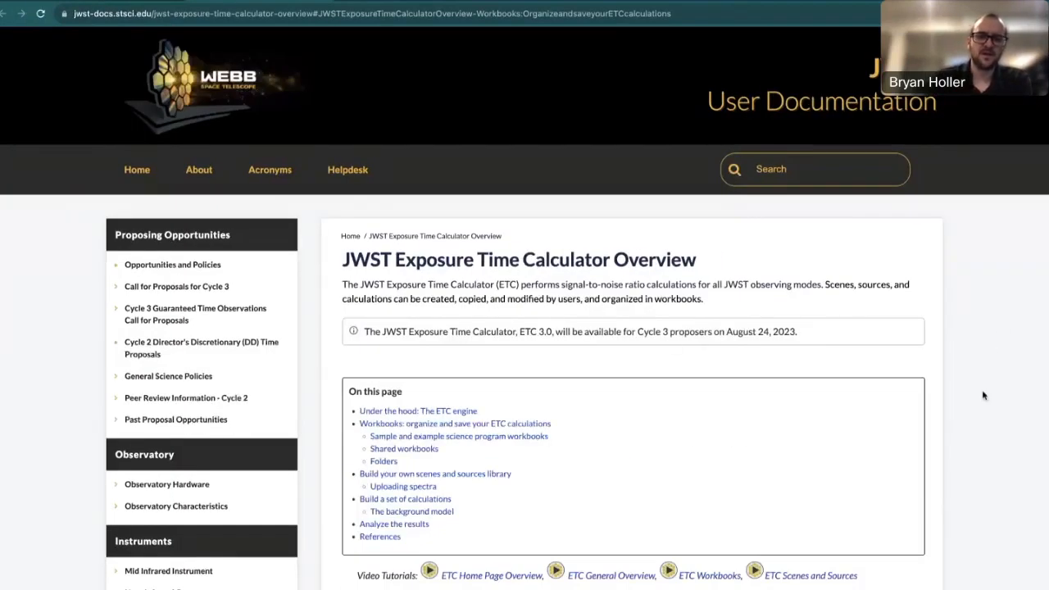
{"action": "scroll", "coordinate": [984, 396], "scroll_direction": "down", "scroll_amount": 3}
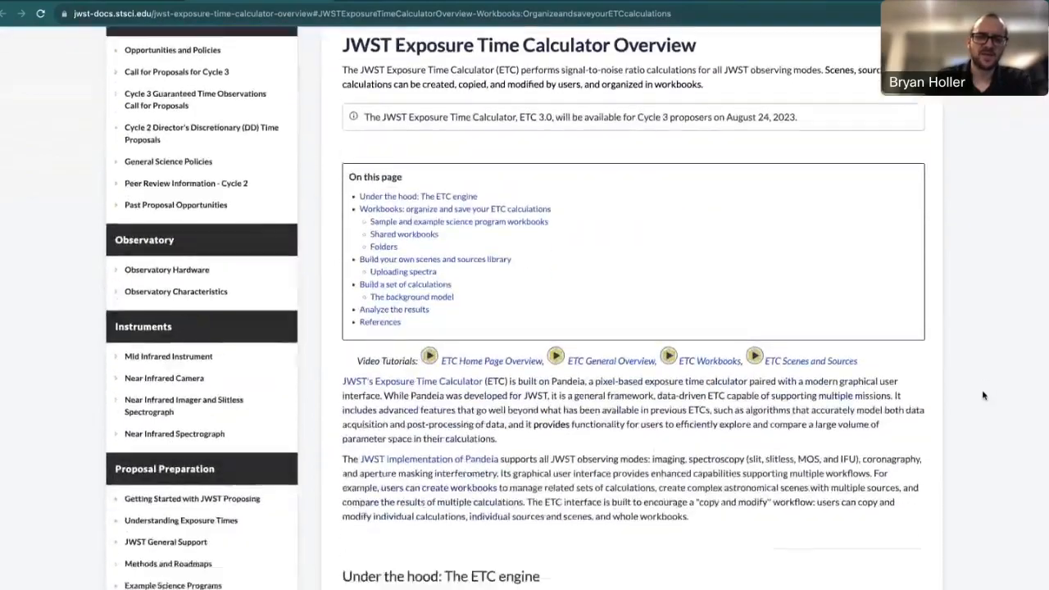
{"action": "scroll", "coordinate": [984, 394], "scroll_direction": "down", "scroll_amount": 5}
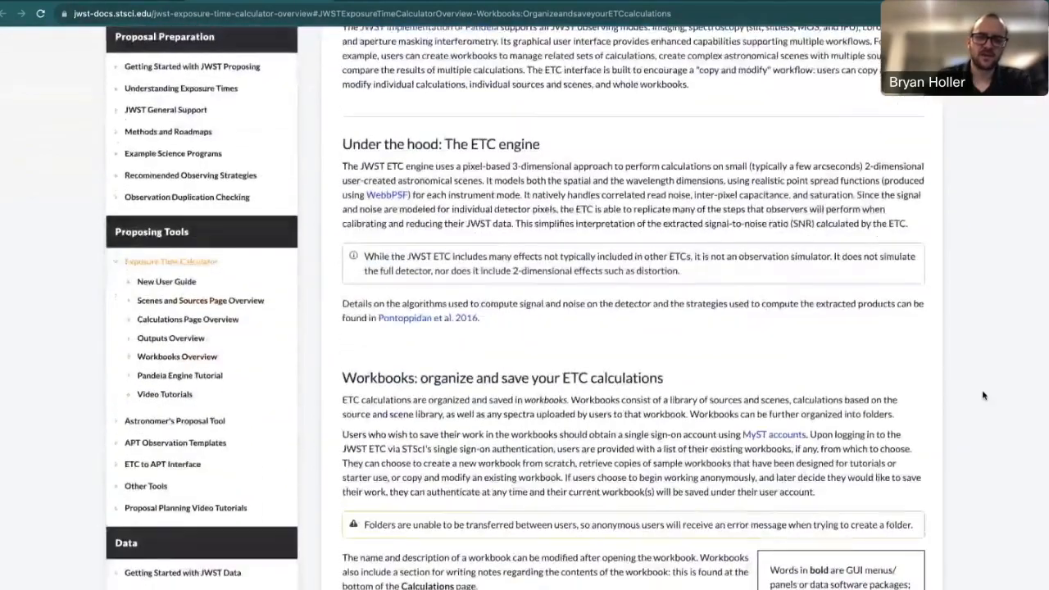
{"action": "scroll", "coordinate": [984, 396], "scroll_direction": "down", "scroll_amount": 3}
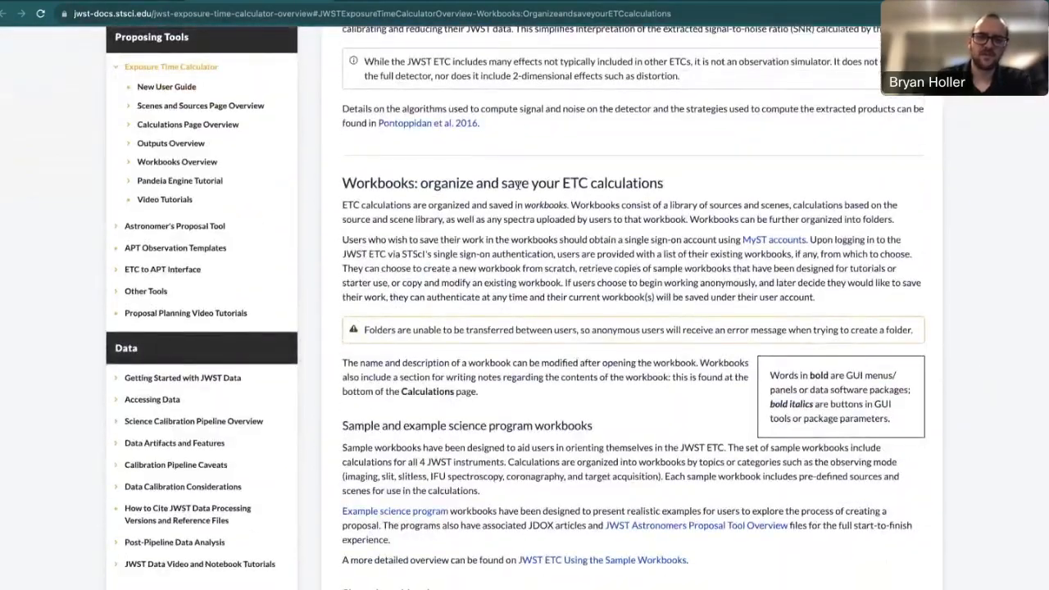
{"action": "scroll", "coordinate": [502, 521], "scroll_direction": "down", "scroll_amount": 1}
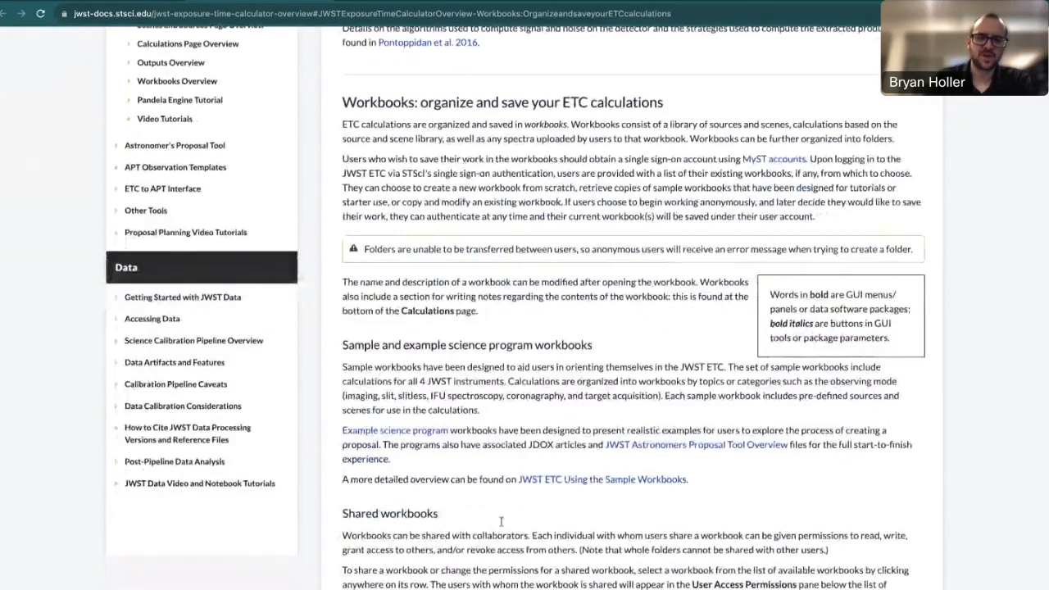
{"action": "scroll", "coordinate": [538, 346], "scroll_direction": "up", "scroll_amount": 1}
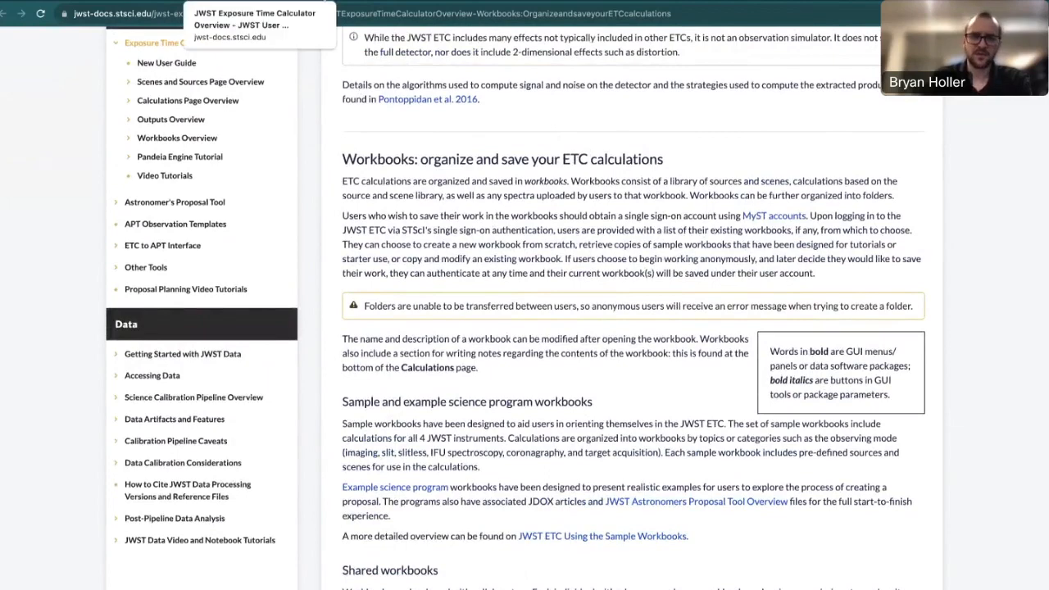
Return to the New Folder workbook list and scroll through the Sample Workbooks dropdown entries.
{"action": "left_click", "coordinate": [131, 1]}
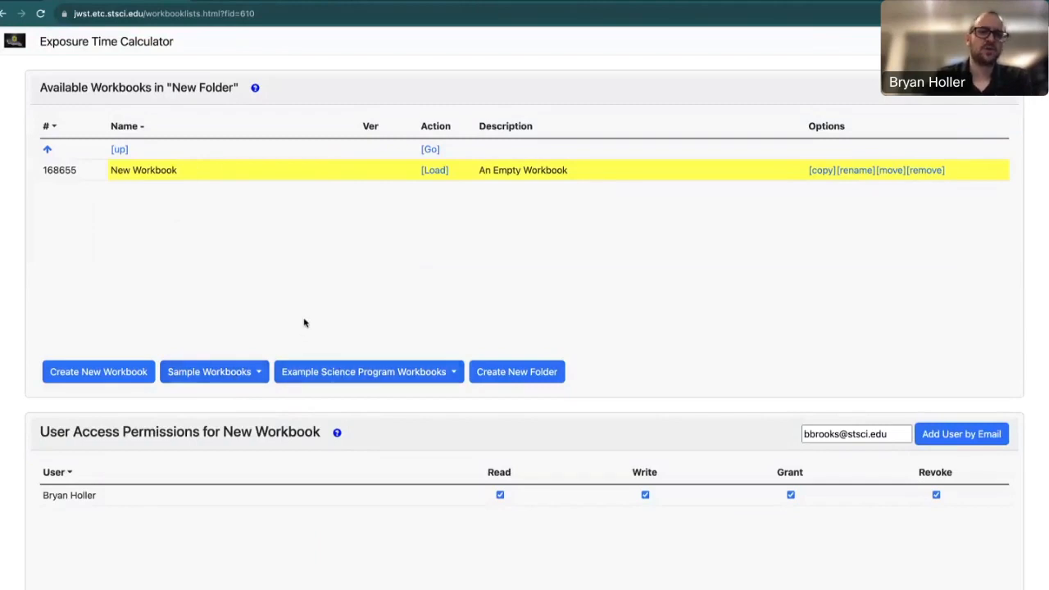
{"action": "left_click", "coordinate": [201, 373]}
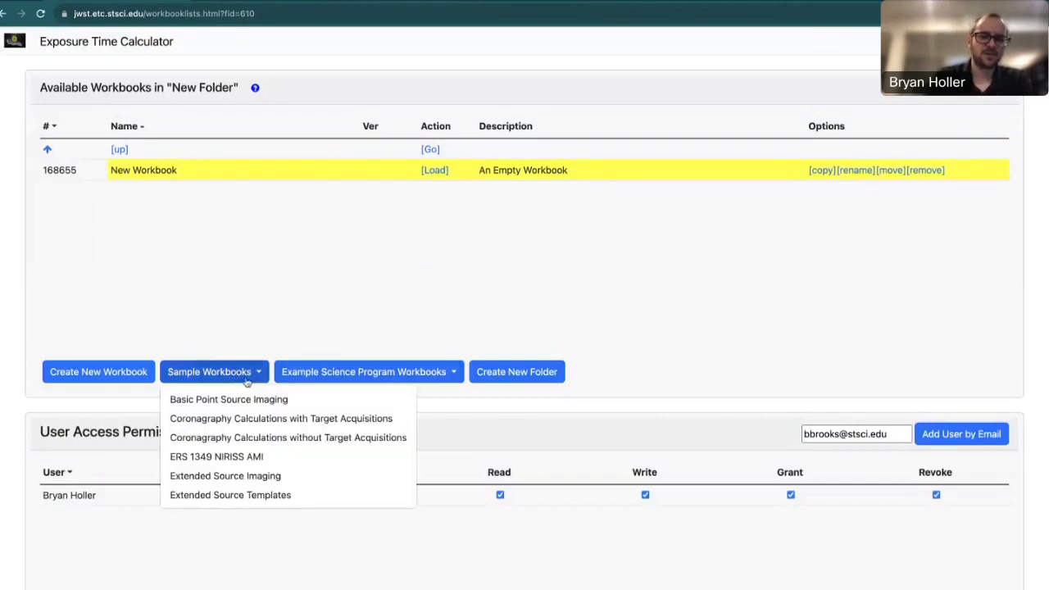
{"action": "scroll", "coordinate": [297, 469], "scroll_direction": "down", "scroll_amount": 3}
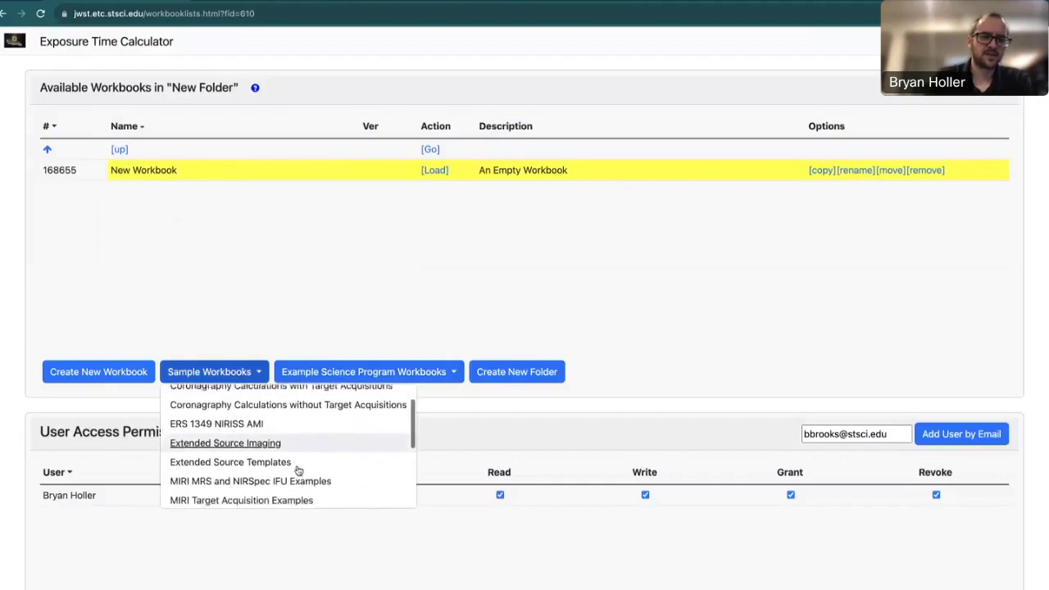
{"action": "scroll", "coordinate": [298, 469], "scroll_direction": "down", "scroll_amount": 3}
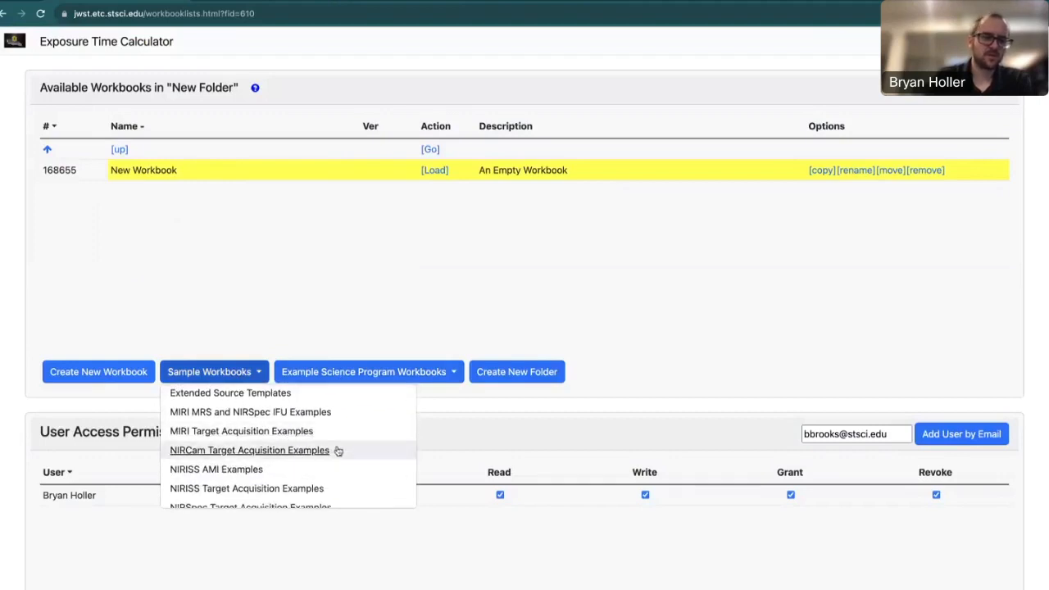
{"action": "scroll", "coordinate": [338, 451], "scroll_direction": "down", "scroll_amount": 1}
{"action": "scroll", "coordinate": [337, 451], "scroll_direction": "up", "scroll_amount": 3}
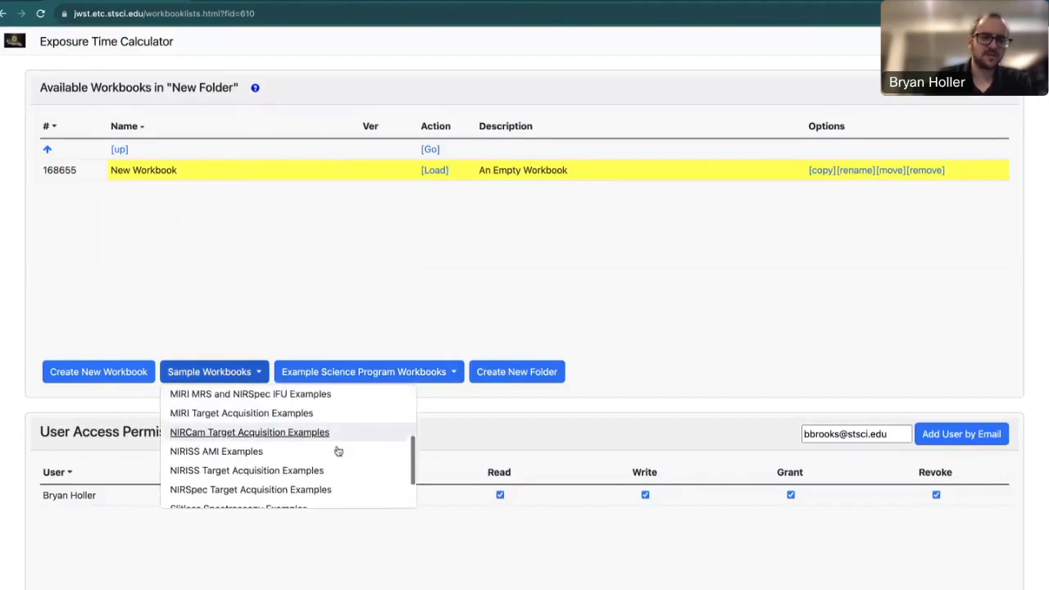
{"action": "scroll", "coordinate": [338, 450], "scroll_direction": "up", "scroll_amount": 5}
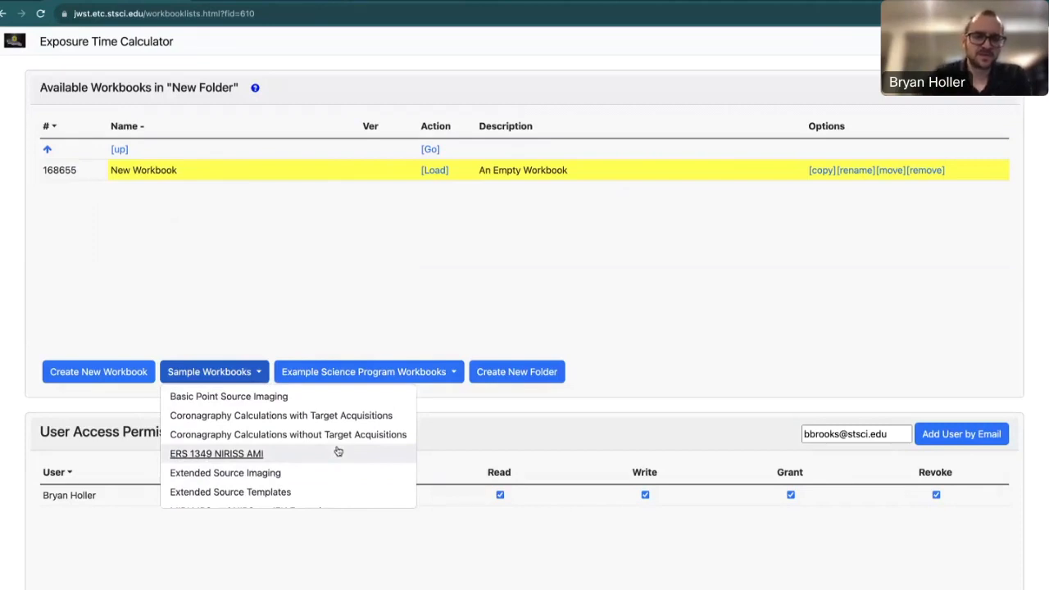
{"action": "scroll", "coordinate": [337, 451], "scroll_direction": "down", "scroll_amount": 8}
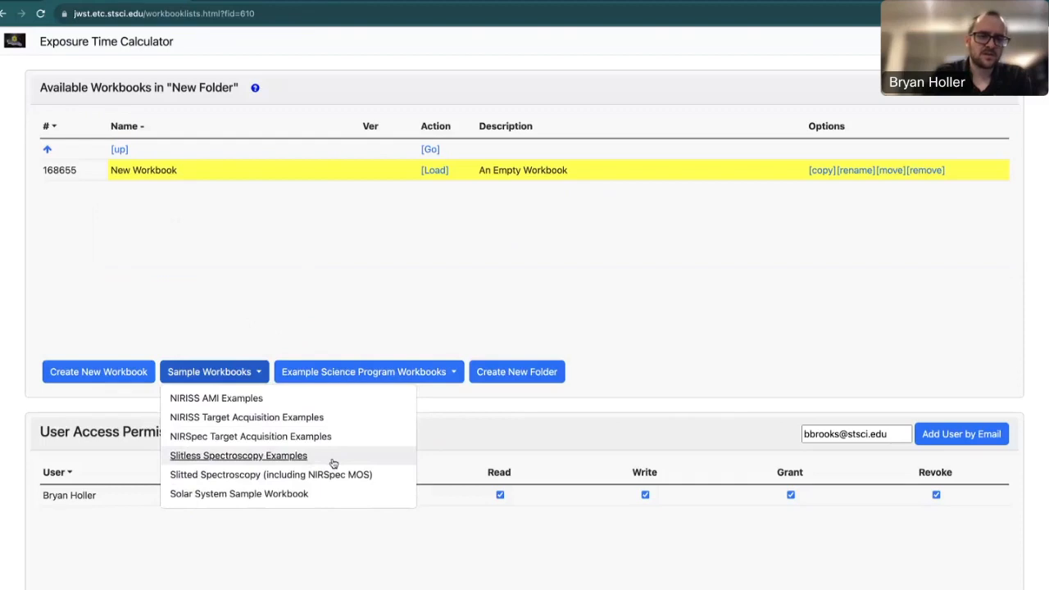
{"action": "scroll", "coordinate": [334, 462], "scroll_direction": "up", "scroll_amount": 3}
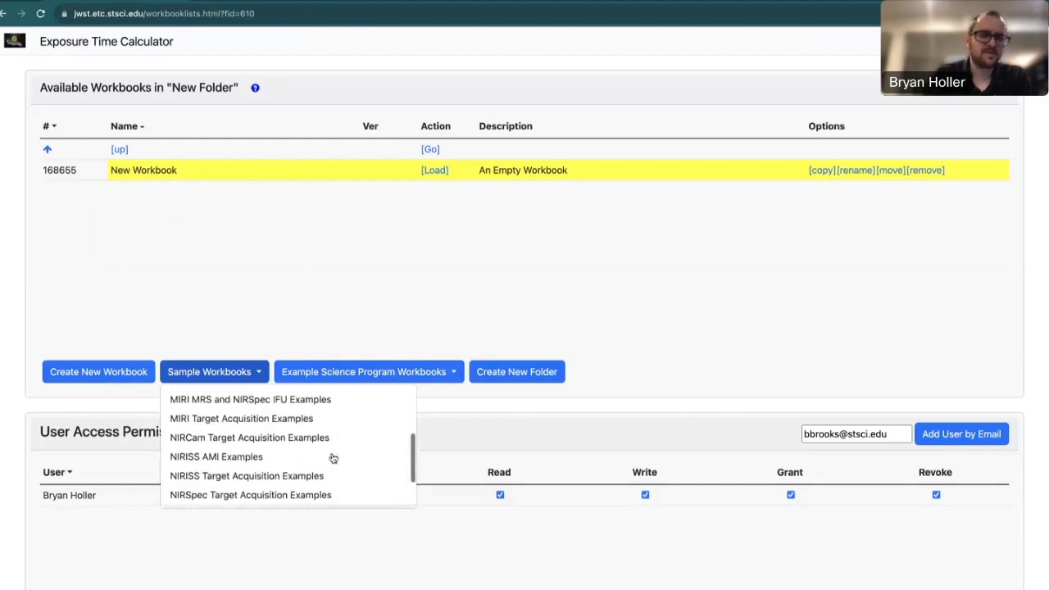
{"action": "scroll", "coordinate": [333, 458], "scroll_direction": "up", "scroll_amount": 5}
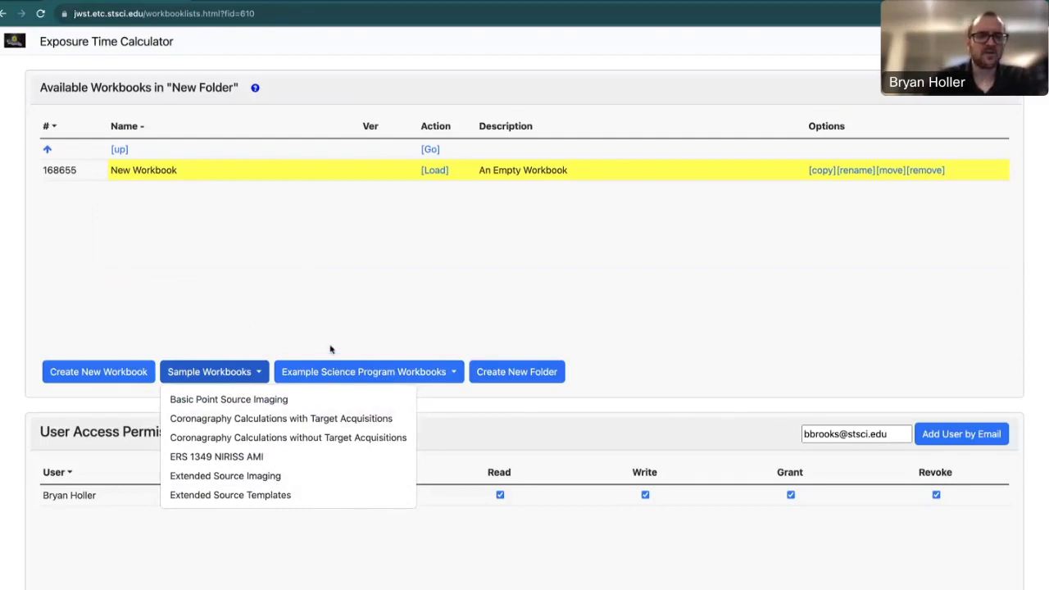
Close Sample Workbooks, view the Example Science Program Workbooks list, then close it.
{"action": "left_click", "coordinate": [433, 308]}
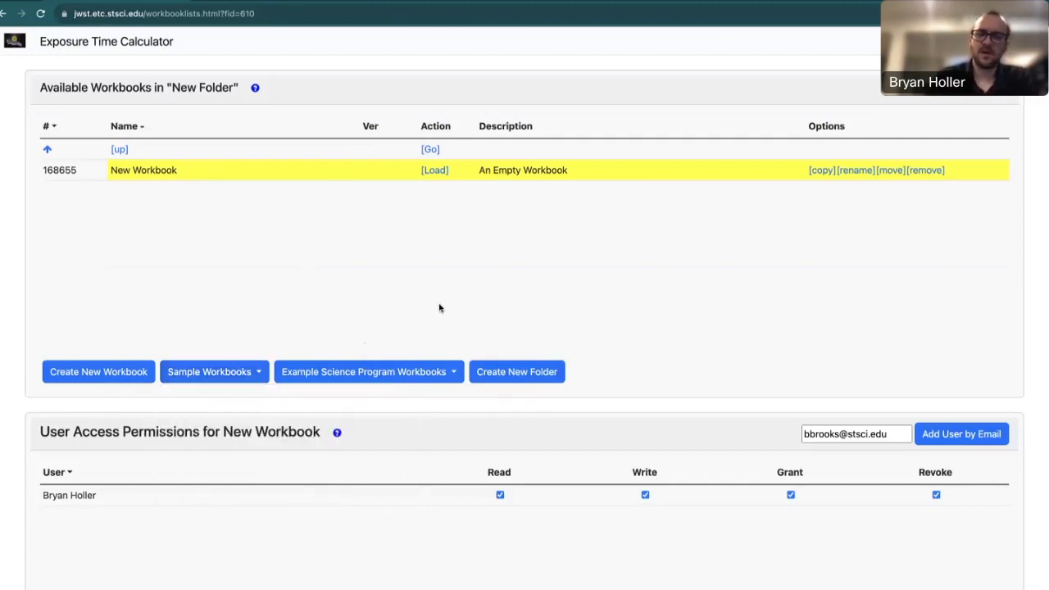
{"action": "left_click", "coordinate": [424, 375]}
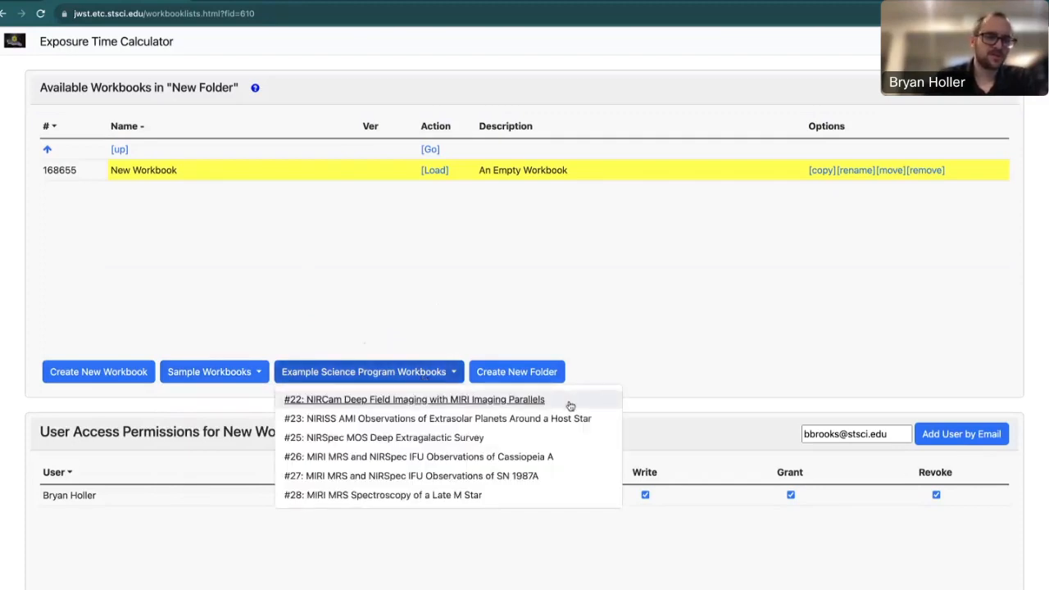
{"action": "left_click", "coordinate": [420, 292]}
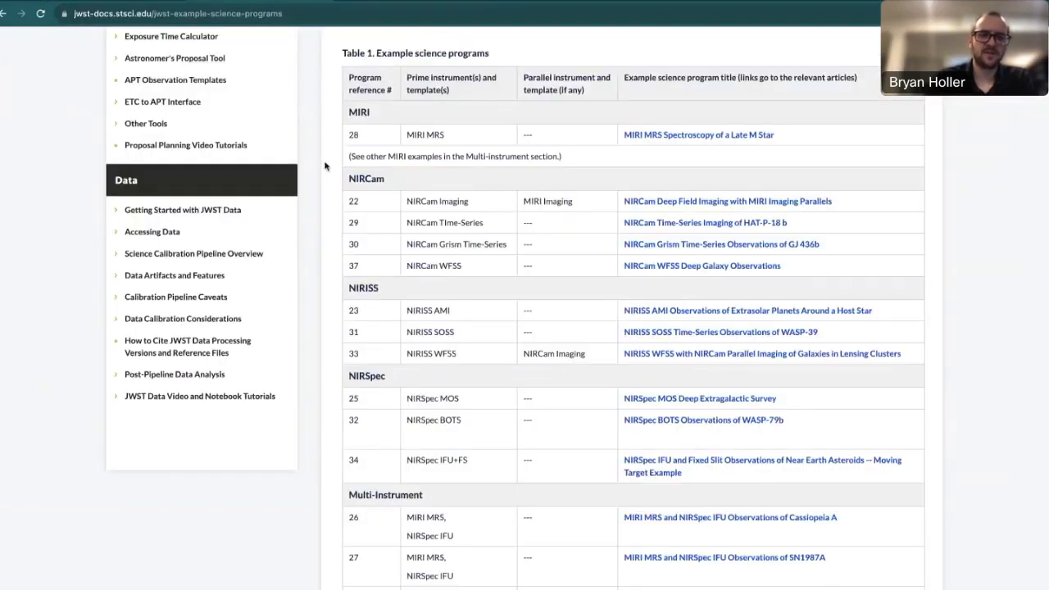
{"action": "scroll", "coordinate": [325, 166], "scroll_direction": "up", "scroll_amount": 3}
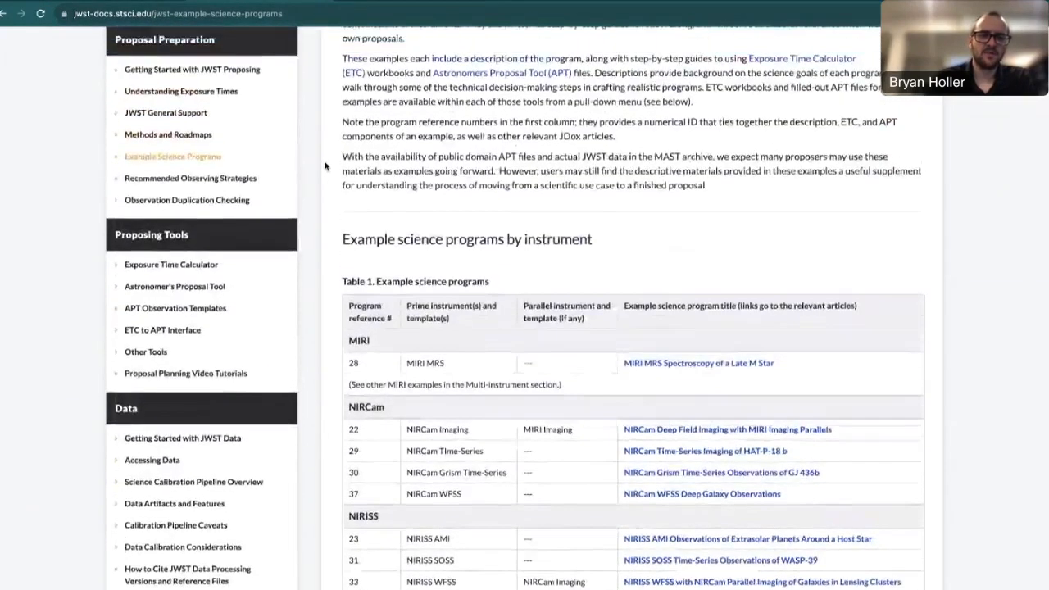
{"action": "scroll", "coordinate": [325, 166], "scroll_direction": "up", "scroll_amount": 6}
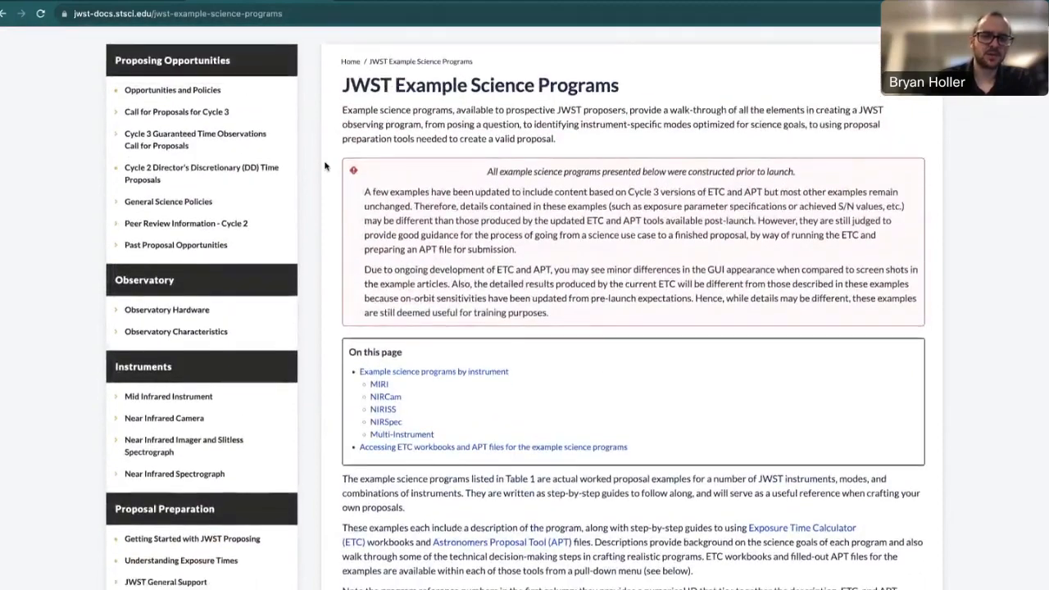
{"action": "scroll", "coordinate": [325, 167], "scroll_direction": "down", "scroll_amount": 1}
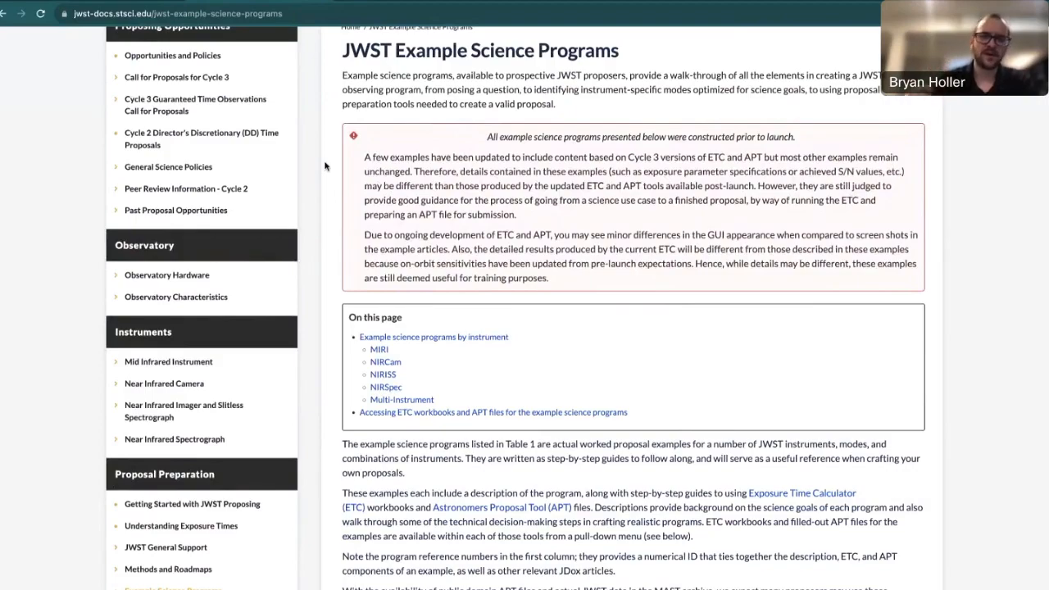
{"action": "scroll", "coordinate": [325, 166], "scroll_direction": "down", "scroll_amount": 5}
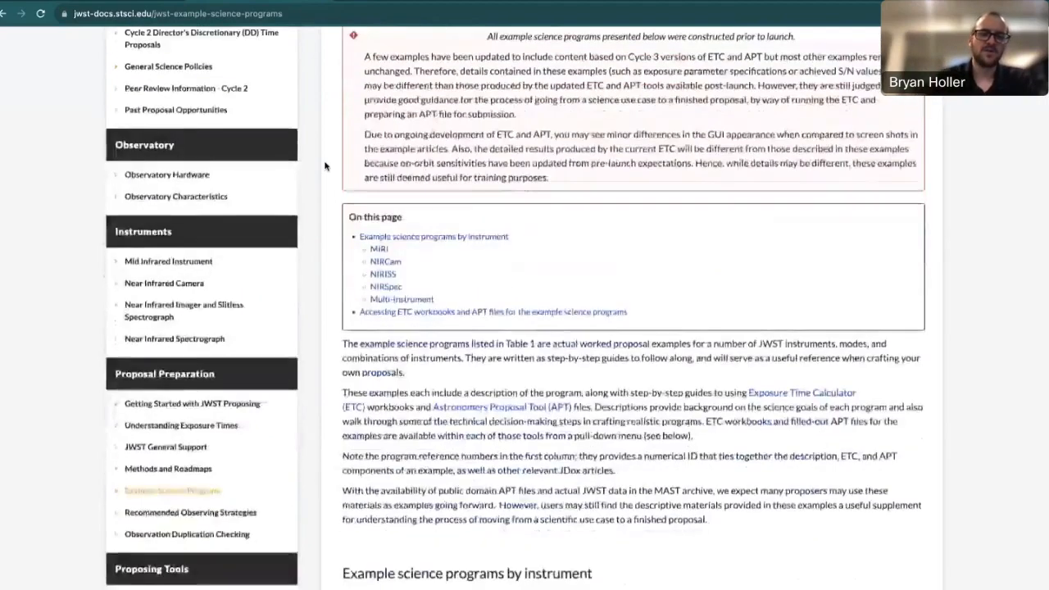
{"action": "scroll", "coordinate": [325, 167], "scroll_direction": "down", "scroll_amount": 1}
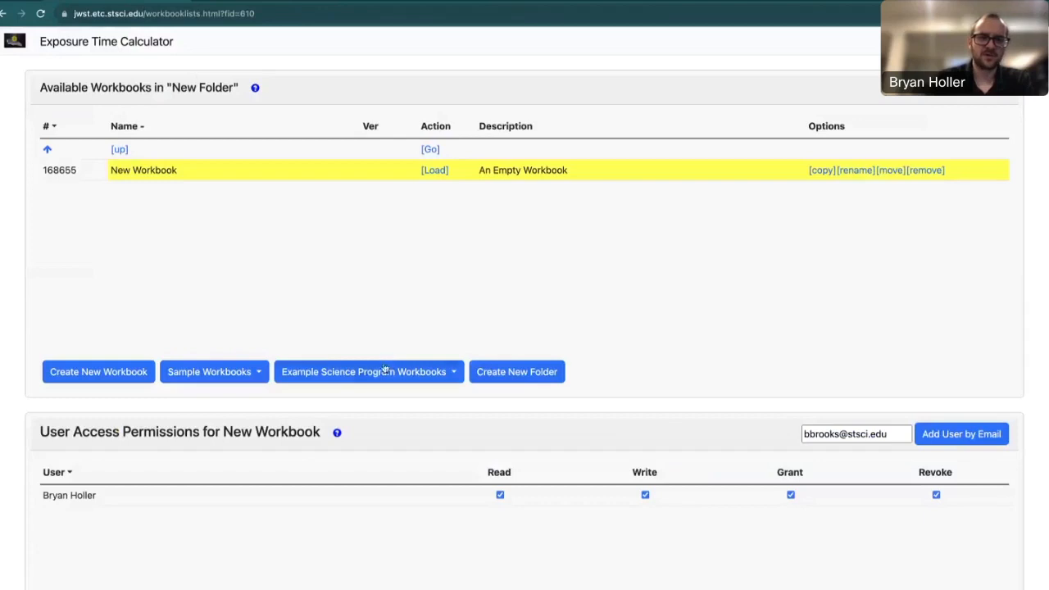
Show and then dismiss the Example Science Program Workbooks list, leaving New Folder's workbook list.
{"action": "left_click", "coordinate": [384, 370]}
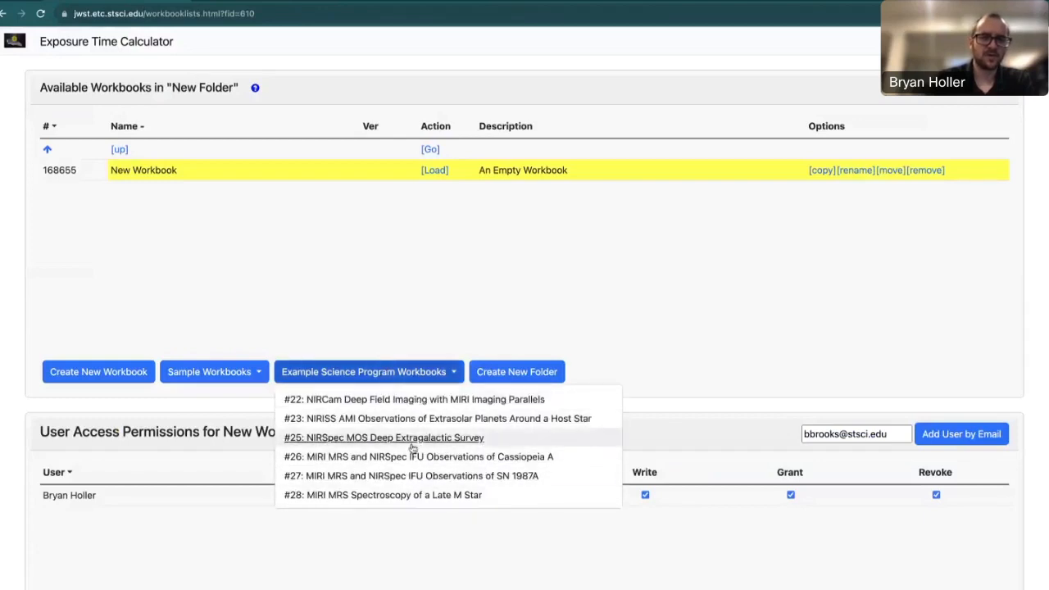
{"action": "left_click", "coordinate": [426, 326]}
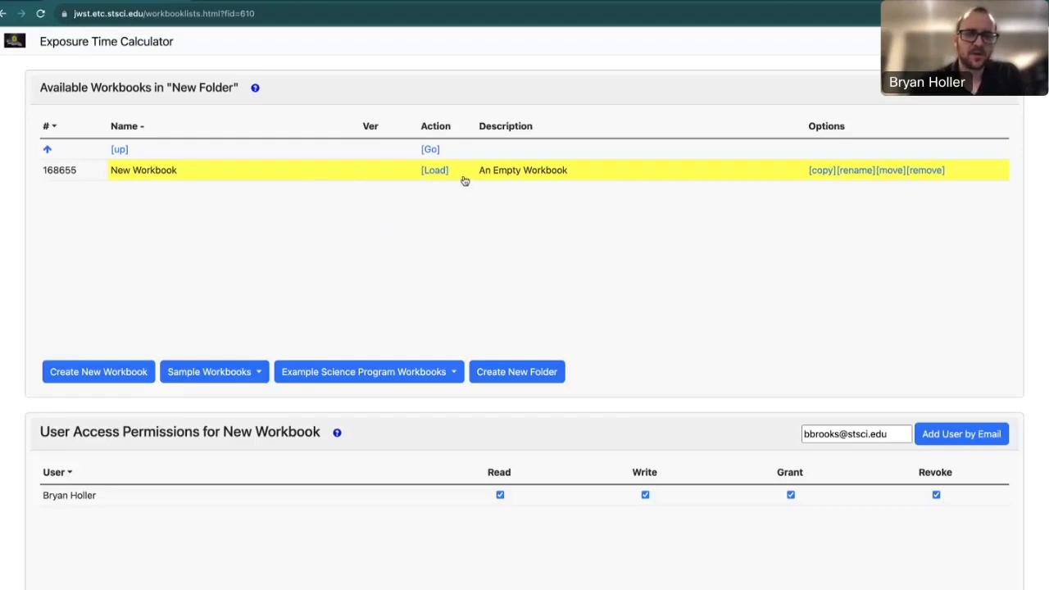
Load New Workbook, highlight its workbook ID, and scroll through its empty calculations, plots and notes areas.
{"action": "left_click", "coordinate": [435, 171]}
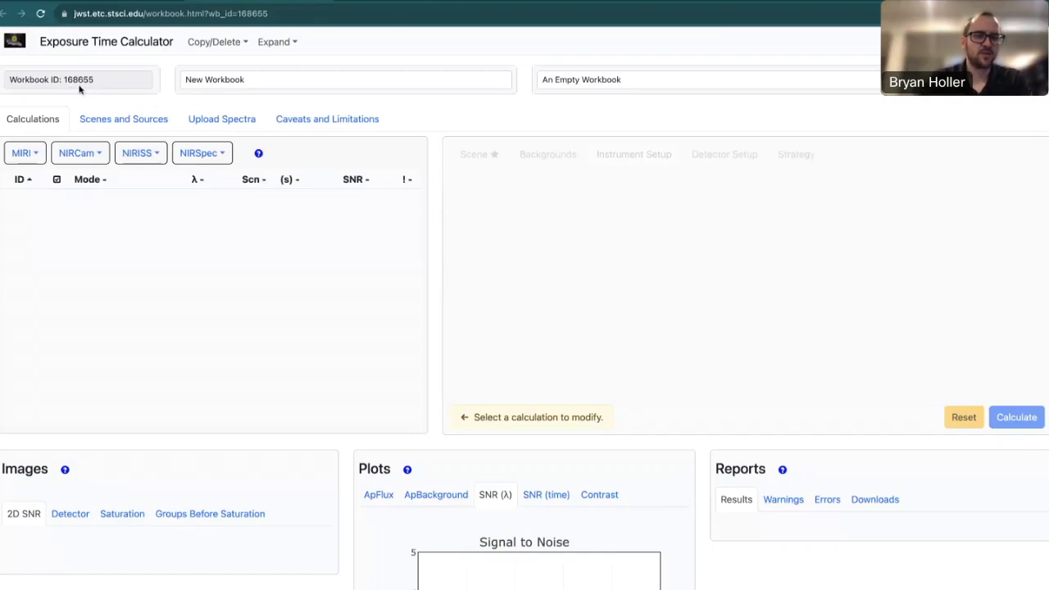
{"action": "left_click_drag", "start_coordinate": [99, 82], "coordinate": [49, 79]}
{"action": "left_click", "coordinate": [103, 86]}
{"action": "scroll", "coordinate": [1, 254], "scroll_direction": "down", "scroll_amount": 5}
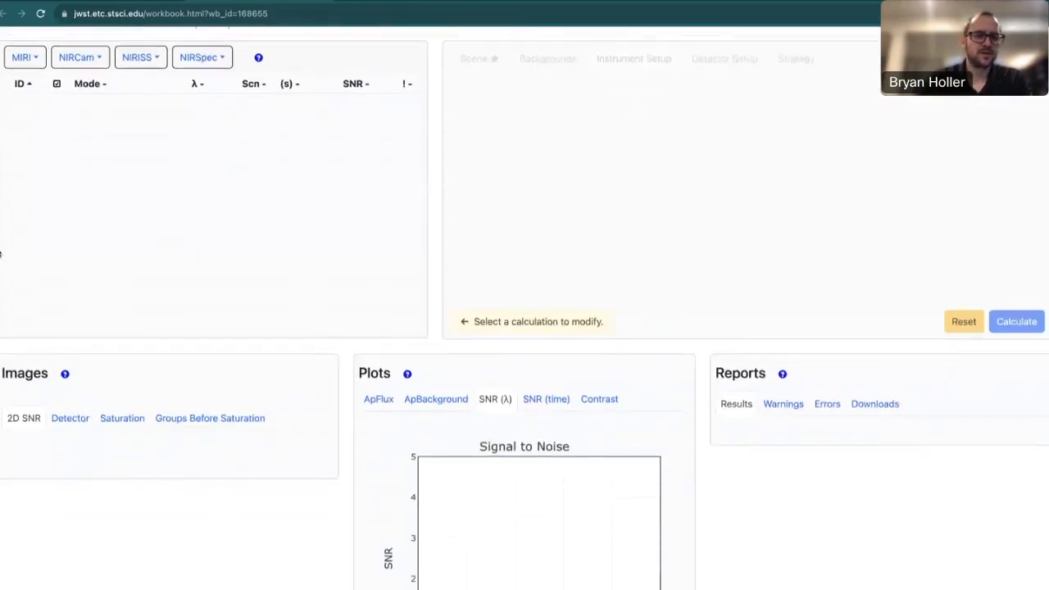
{"action": "scroll", "coordinate": [1, 254], "scroll_direction": "down", "scroll_amount": 3}
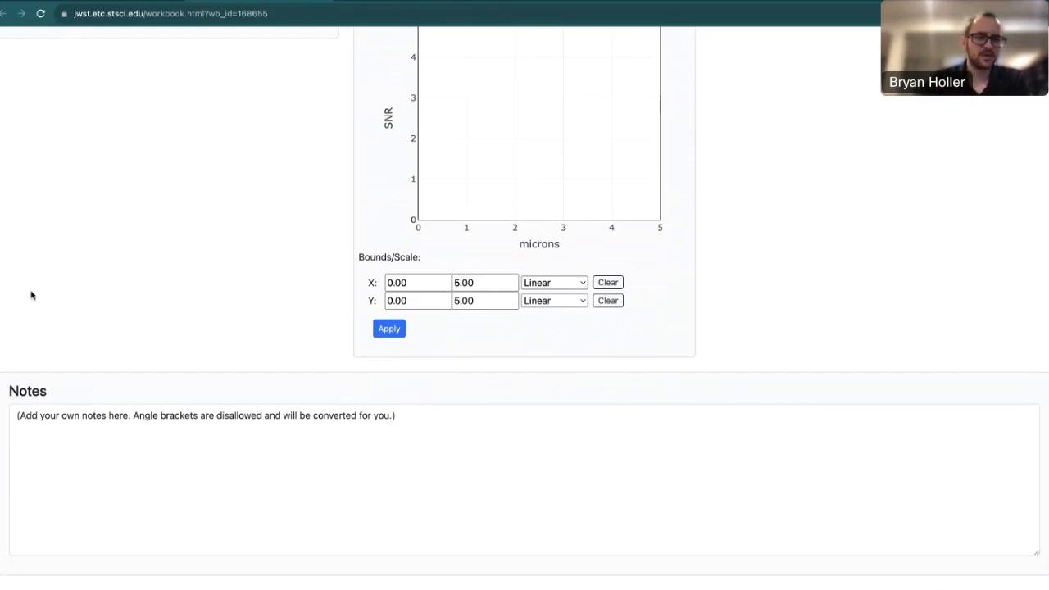
{"action": "scroll", "coordinate": [31, 295], "scroll_direction": "up", "scroll_amount": 5}
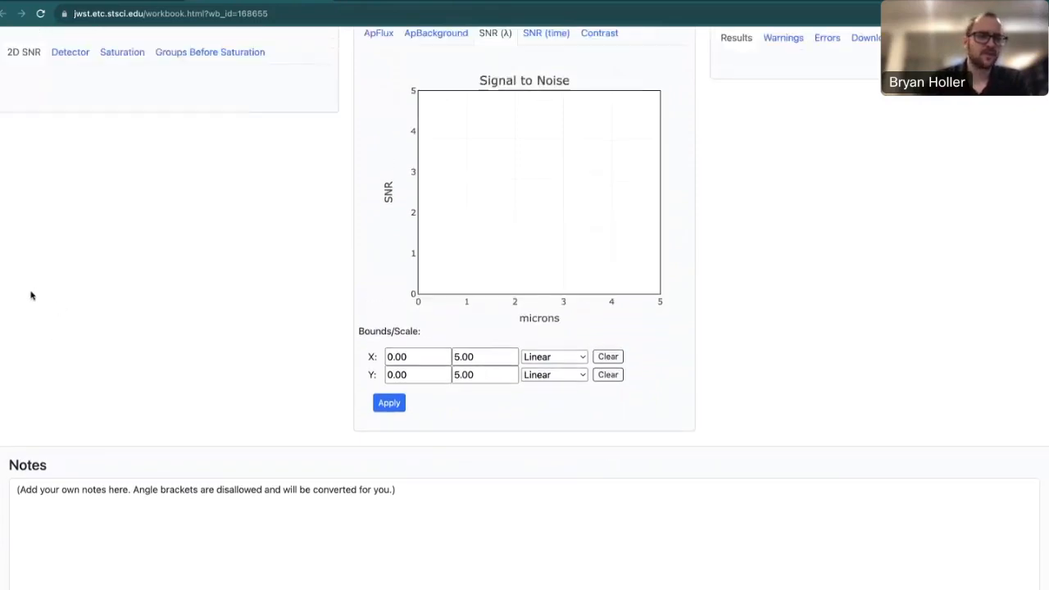
{"action": "scroll", "coordinate": [31, 295], "scroll_direction": "up", "scroll_amount": 3}
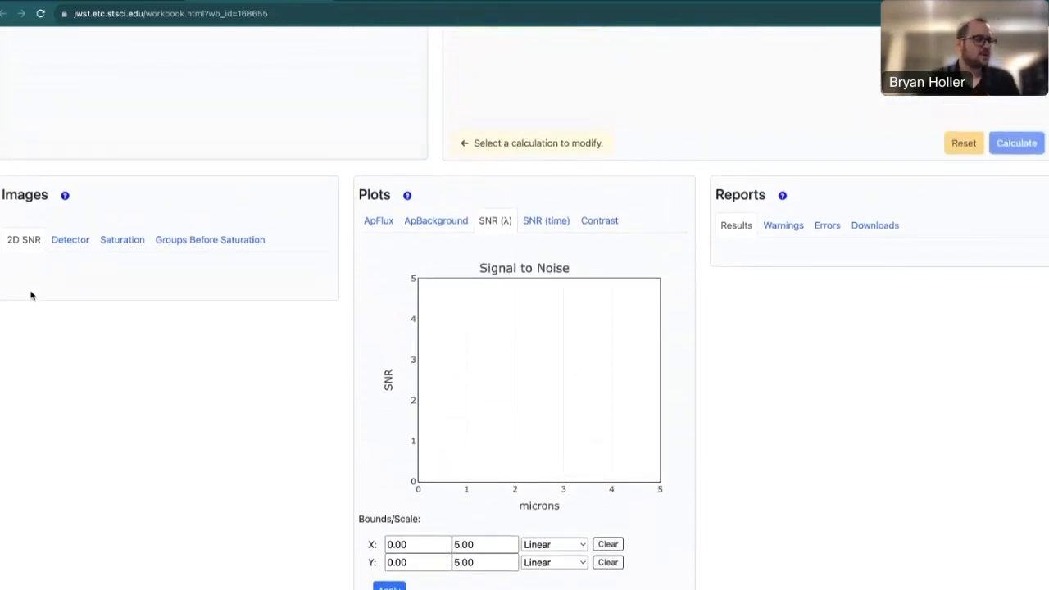
{"action": "scroll", "coordinate": [32, 295], "scroll_direction": "up", "scroll_amount": 6}
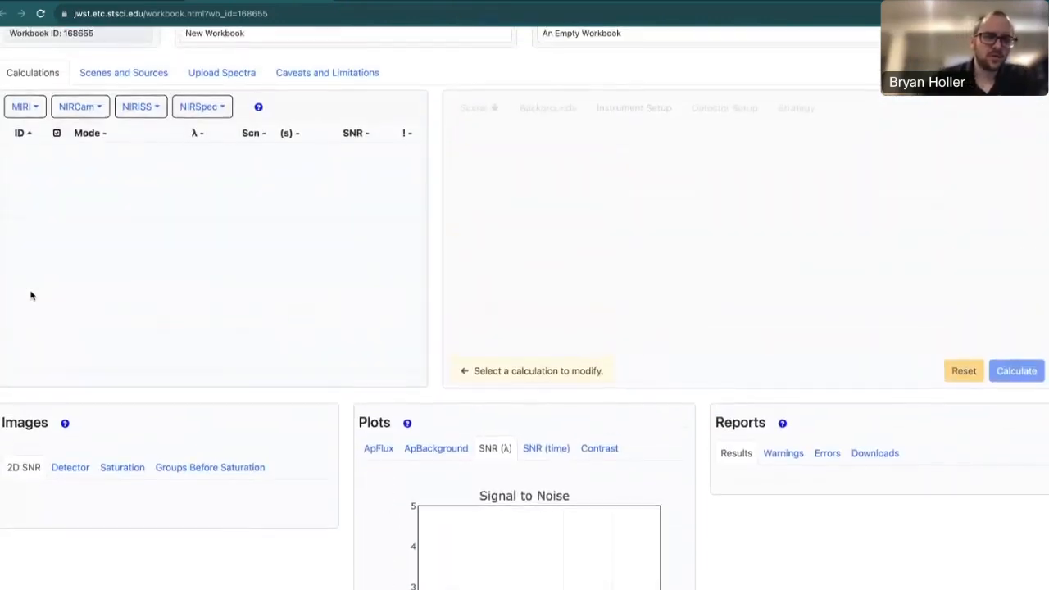
{"action": "scroll", "coordinate": [31, 295], "scroll_direction": "up", "scroll_amount": 2}
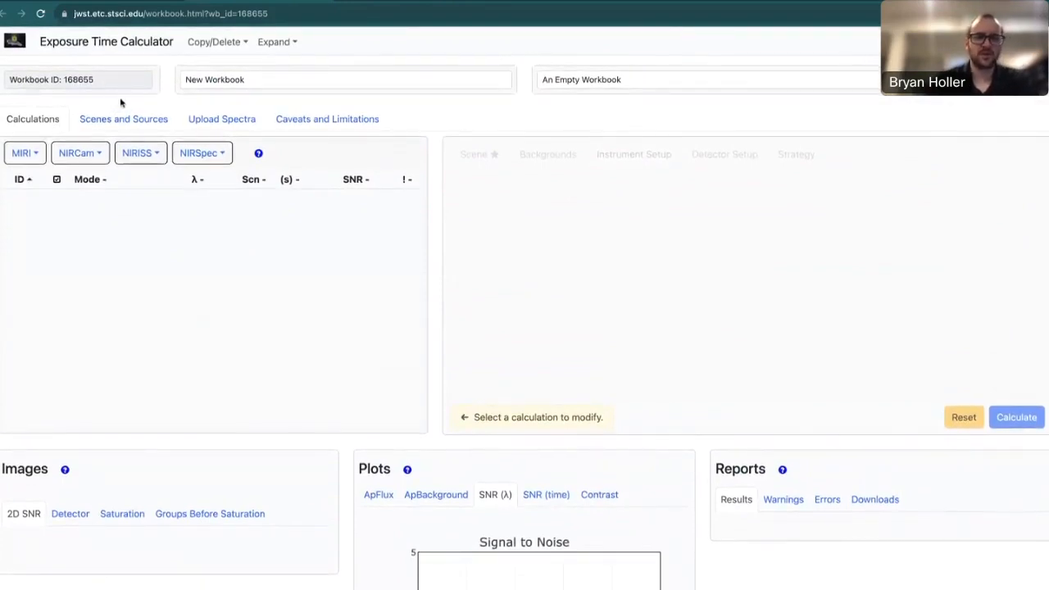
Bring up Scenes and Sources and review Scene 1 and its one default source.
{"action": "left_click", "coordinate": [133, 124]}
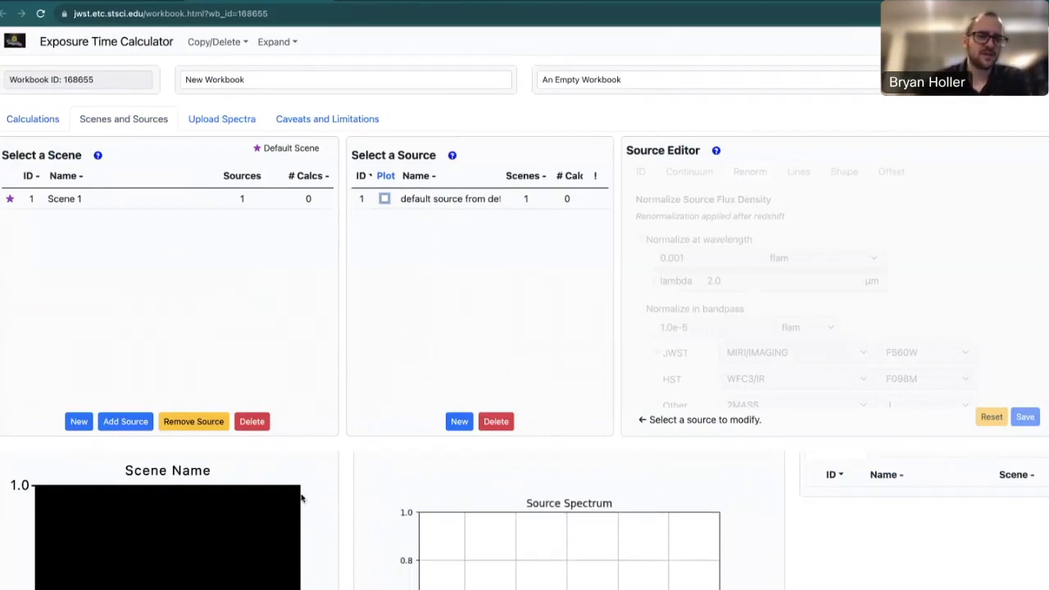
{"action": "scroll", "coordinate": [338, 515], "scroll_direction": "down", "scroll_amount": 2}
{"action": "scroll", "coordinate": [338, 518], "scroll_direction": "up", "scroll_amount": 1}
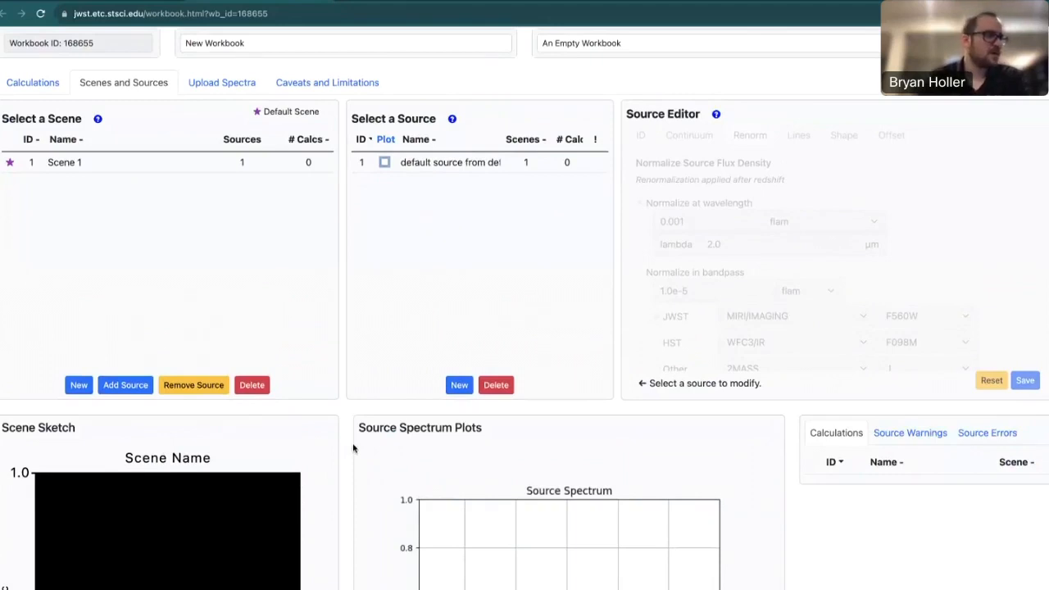
{"action": "scroll", "coordinate": [353, 445], "scroll_direction": "up", "scroll_amount": 1}
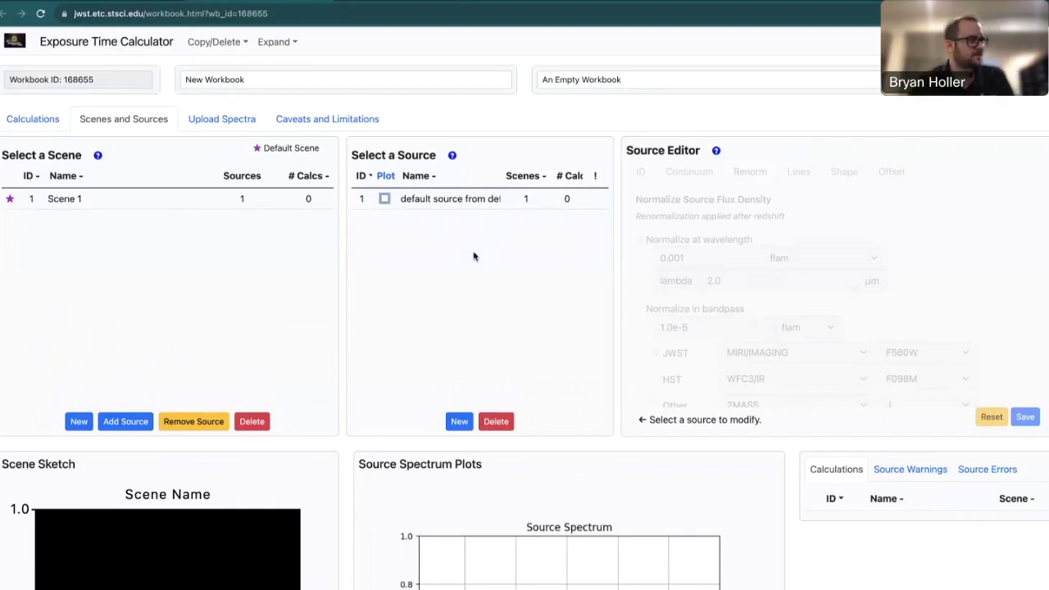
Select Scene 1 and load its default source, plotting its flat 0.001 mJy spectrum.
{"action": "left_click", "coordinate": [164, 203]}
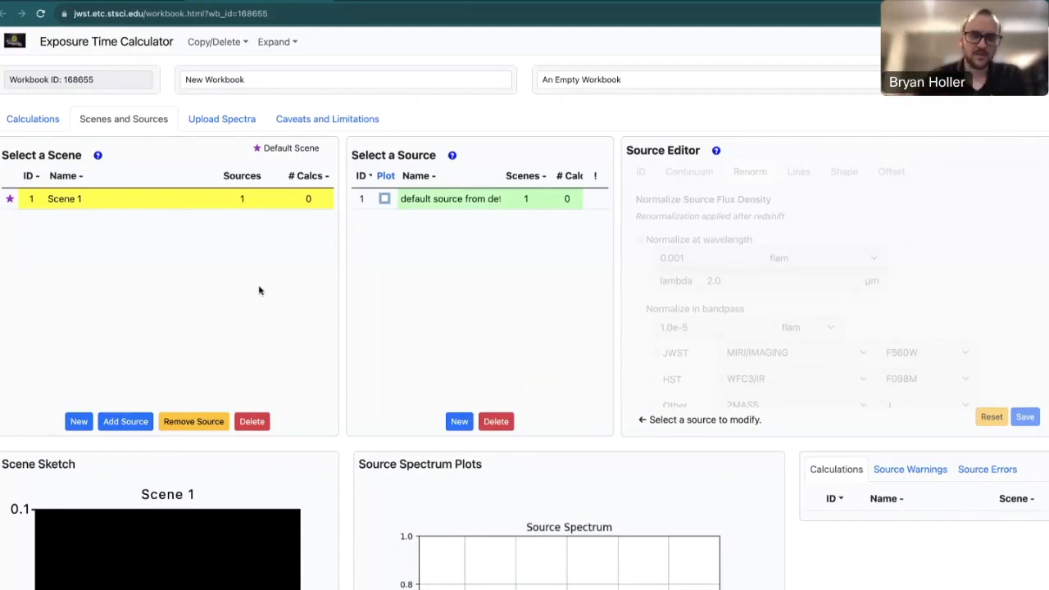
{"action": "left_click", "coordinate": [472, 205]}
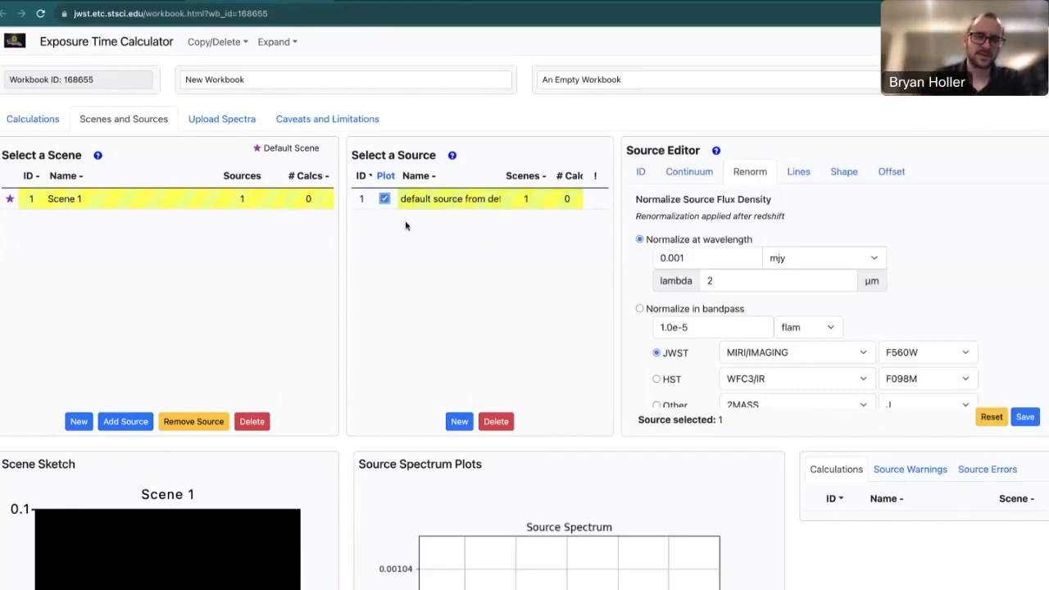
{"action": "scroll", "coordinate": [332, 405], "scroll_direction": "down", "scroll_amount": 3}
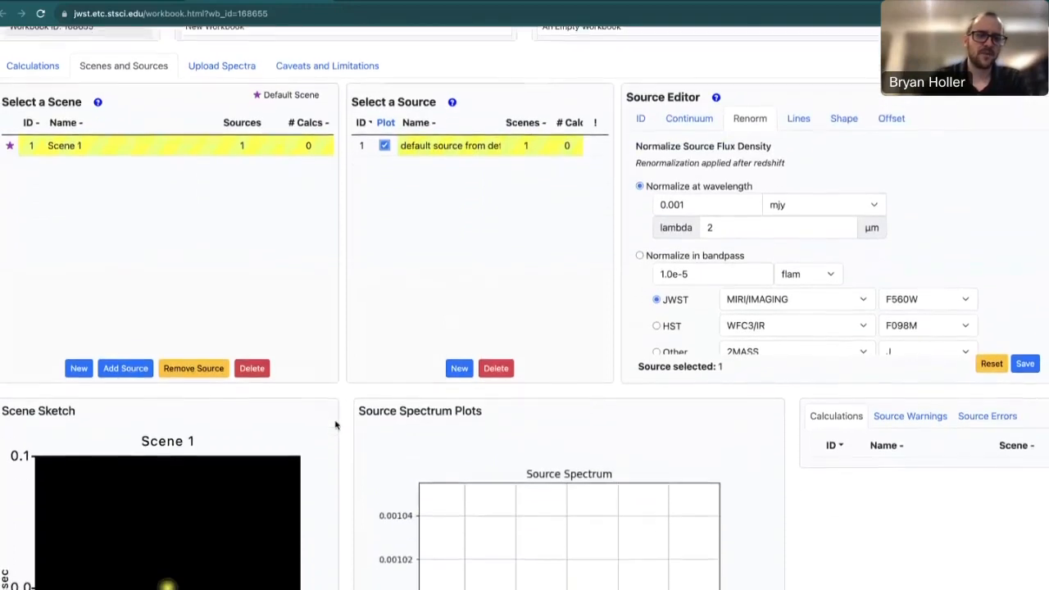
{"action": "scroll", "coordinate": [336, 425], "scroll_direction": "down", "scroll_amount": 2}
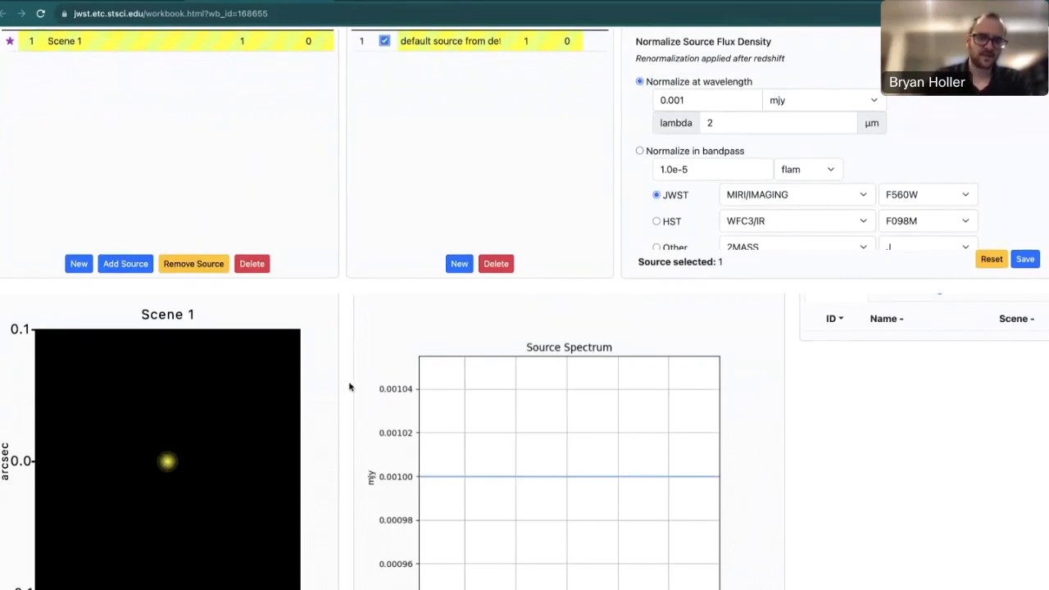
{"action": "scroll", "coordinate": [349, 387], "scroll_direction": "up", "scroll_amount": 1}
{"action": "scroll", "coordinate": [350, 387], "scroll_direction": "up", "scroll_amount": 2}
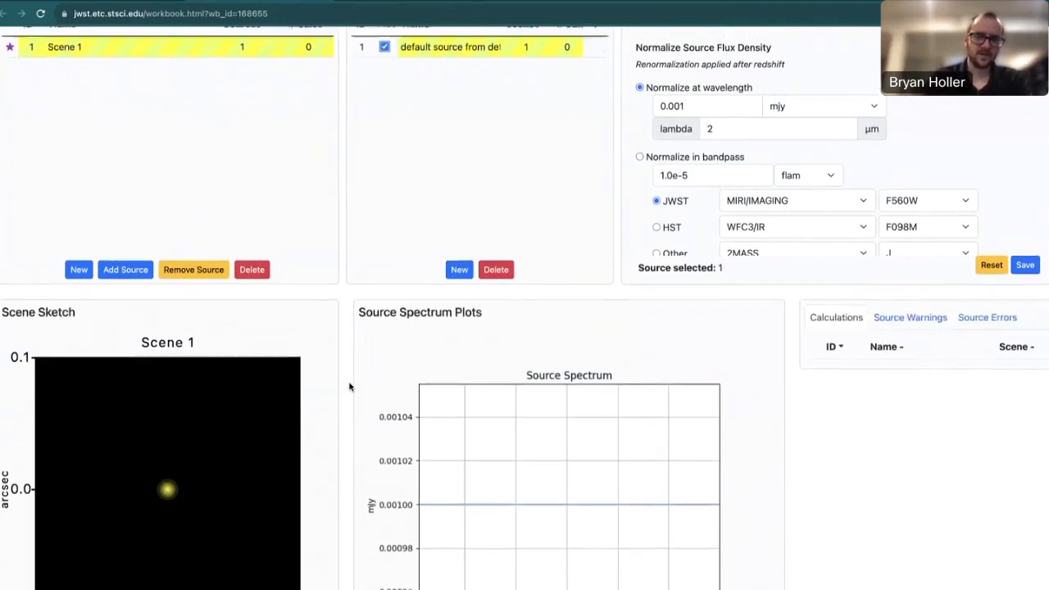
{"action": "scroll", "coordinate": [349, 387], "scroll_direction": "up", "scroll_amount": 5}
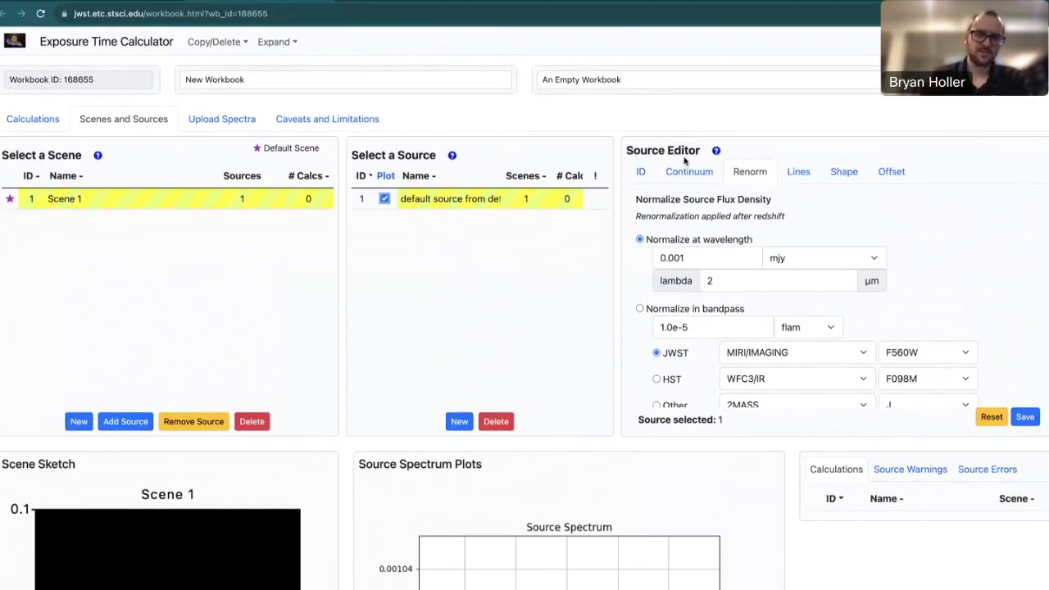
{"action": "left_click", "coordinate": [642, 172]}
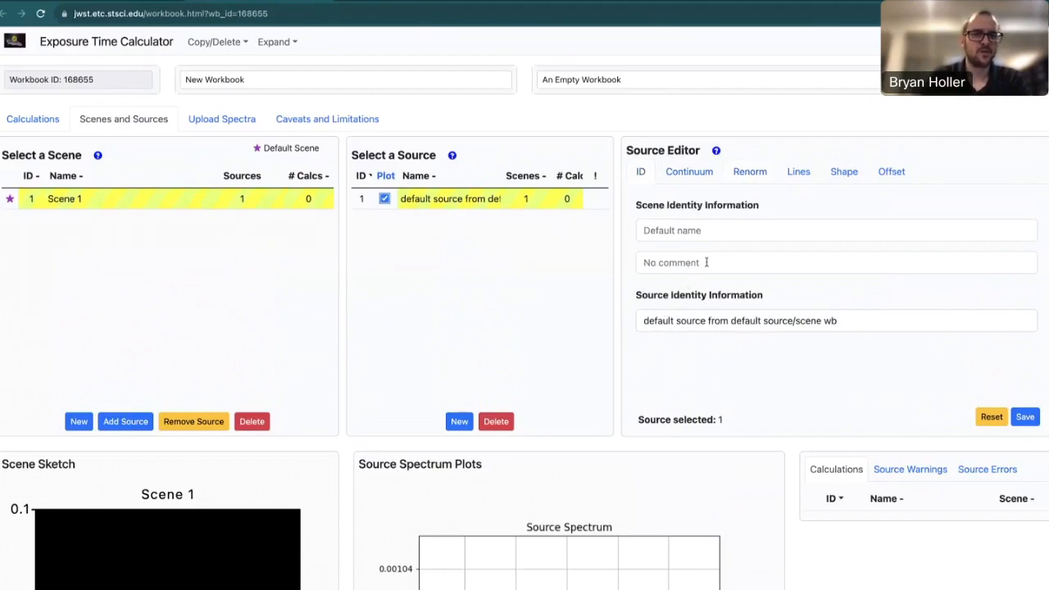
{"action": "left_click", "coordinate": [686, 177]}
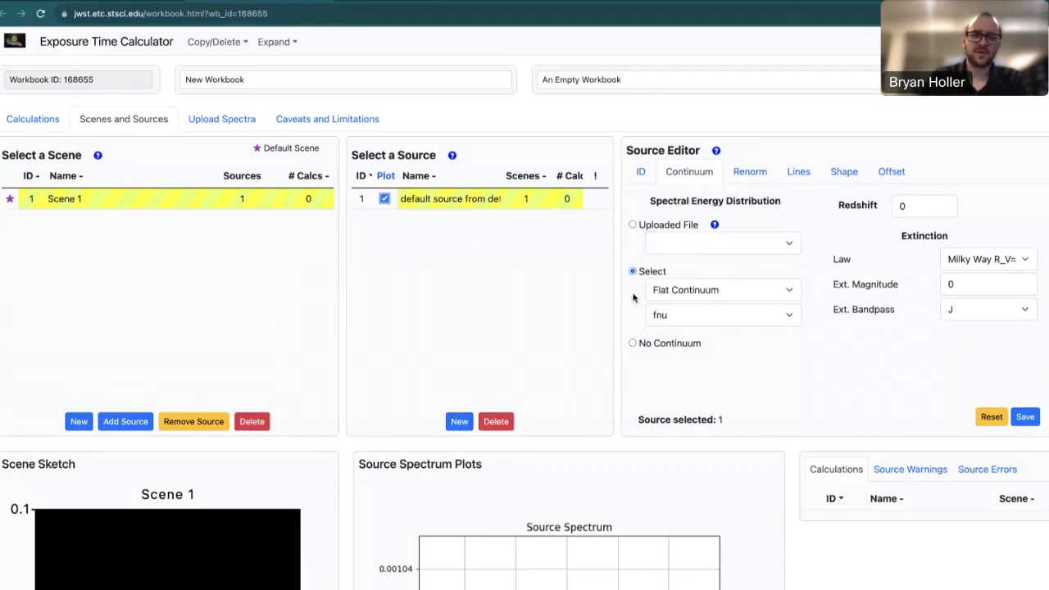
{"action": "left_click", "coordinate": [702, 292]}
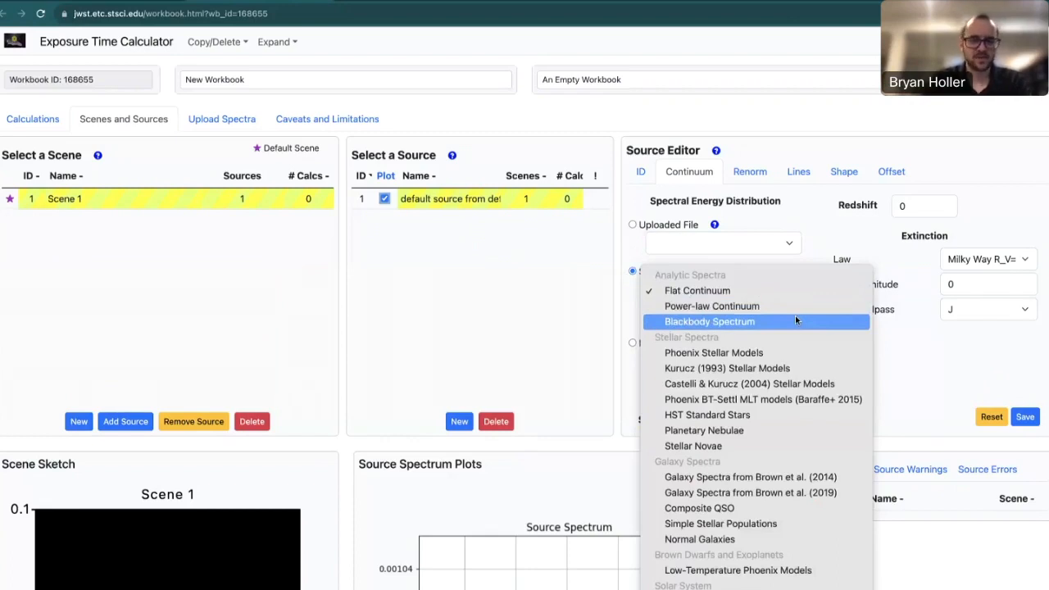
{"action": "left_click", "coordinate": [634, 382]}
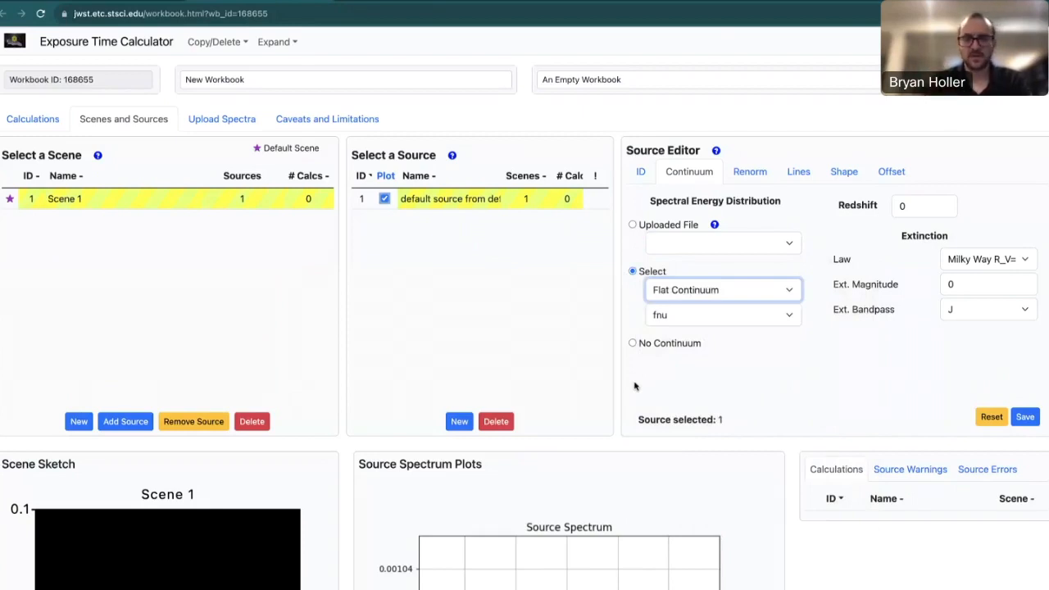
{"action": "left_click", "coordinate": [777, 393]}
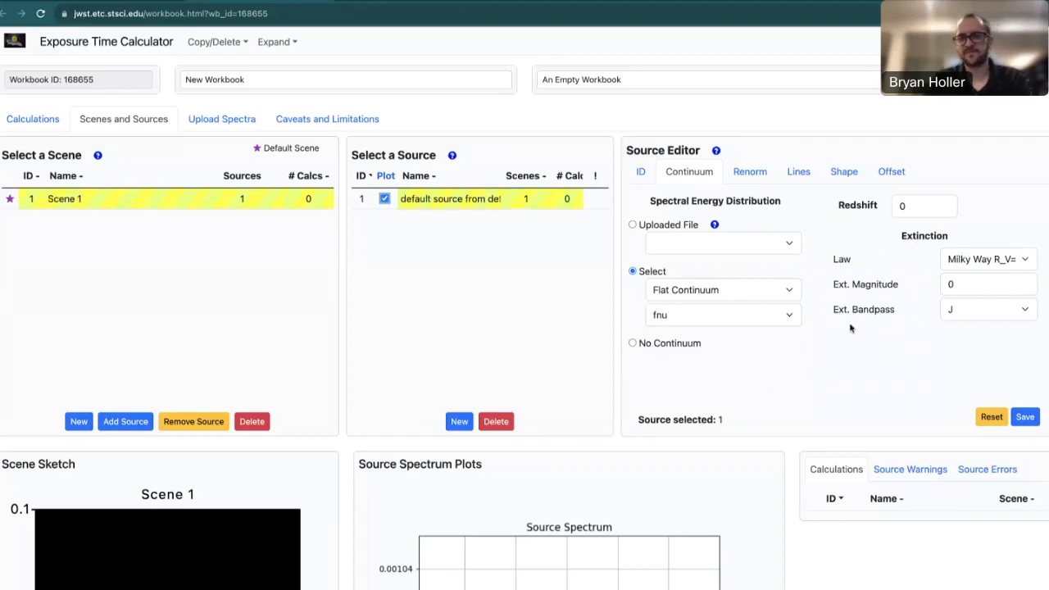
{"action": "left_click", "coordinate": [748, 174]}
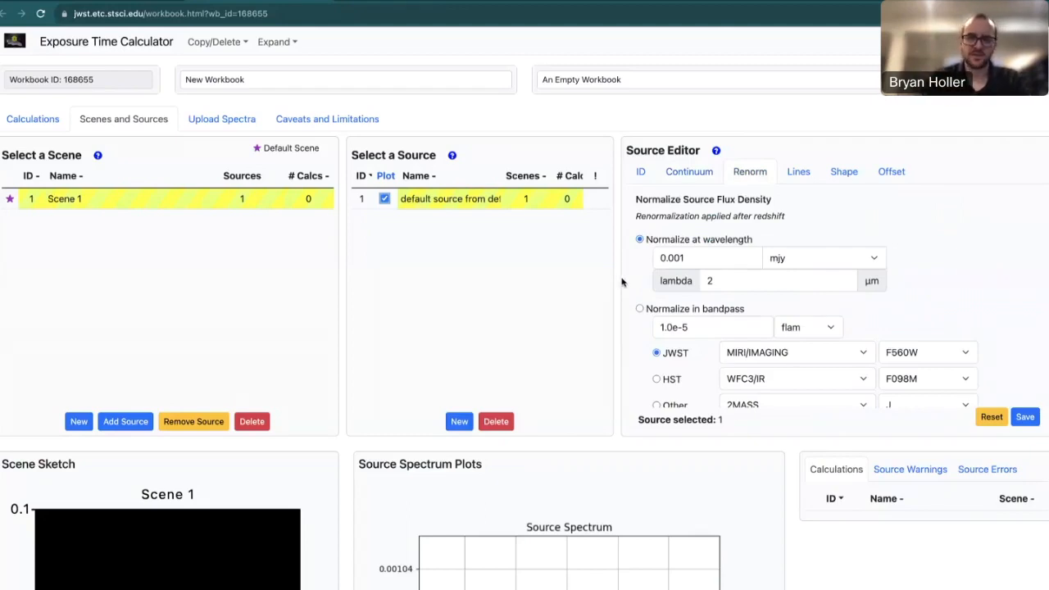
Browse the renormalization bandpass lists, keeping JWST MIRI/IMAGING, HST WFC3/IR and 2MASS unchanged.
{"action": "scroll", "coordinate": [623, 279], "scroll_direction": "down", "scroll_amount": 3}
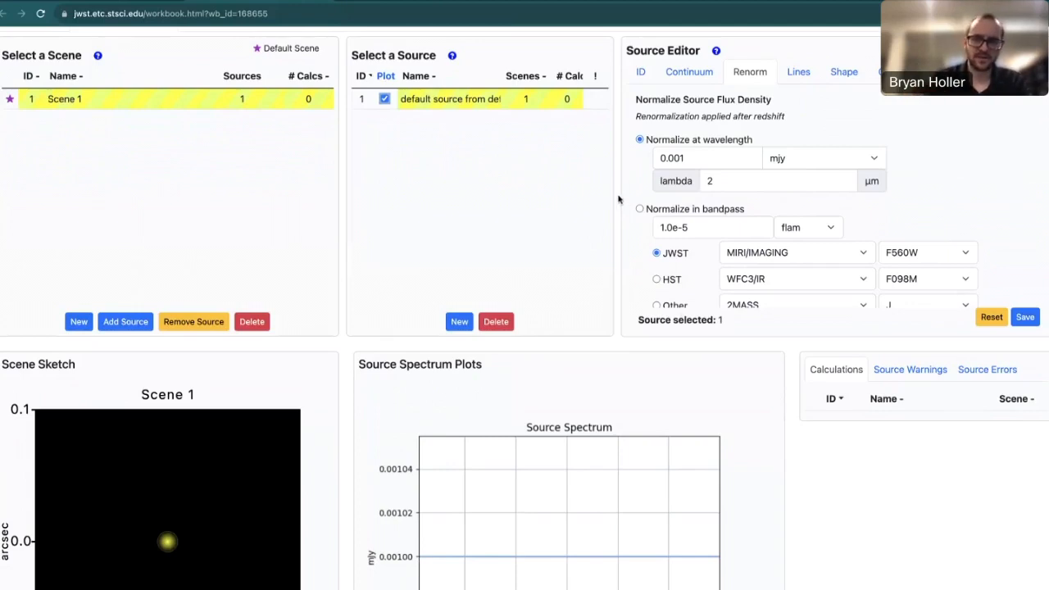
{"action": "scroll", "coordinate": [621, 205], "scroll_direction": "down", "scroll_amount": 1}
{"action": "scroll", "coordinate": [631, 230], "scroll_direction": "up", "scroll_amount": 2}
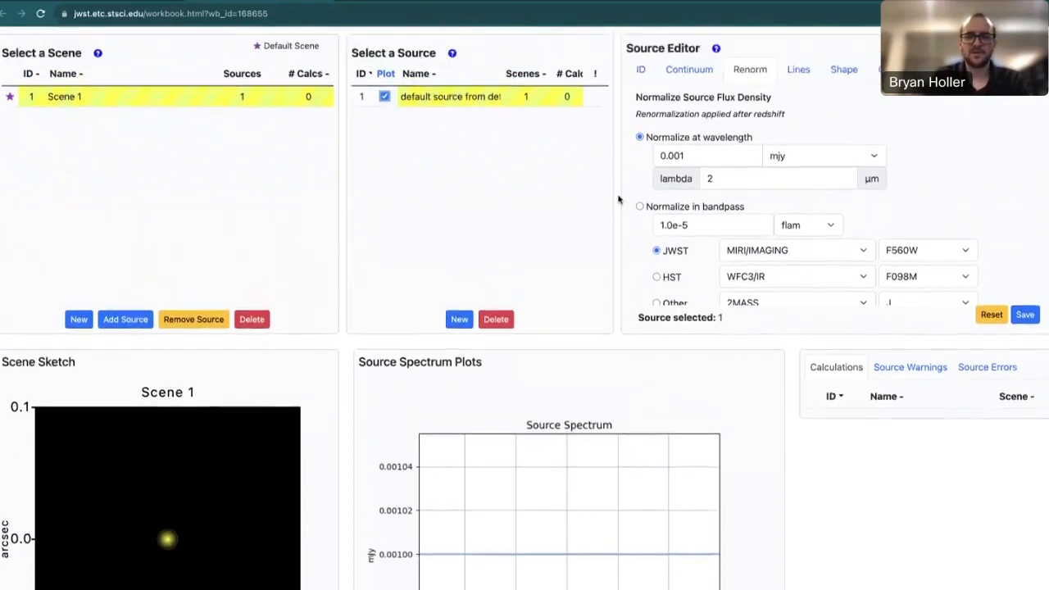
{"action": "scroll", "coordinate": [646, 270], "scroll_direction": "down", "scroll_amount": 1}
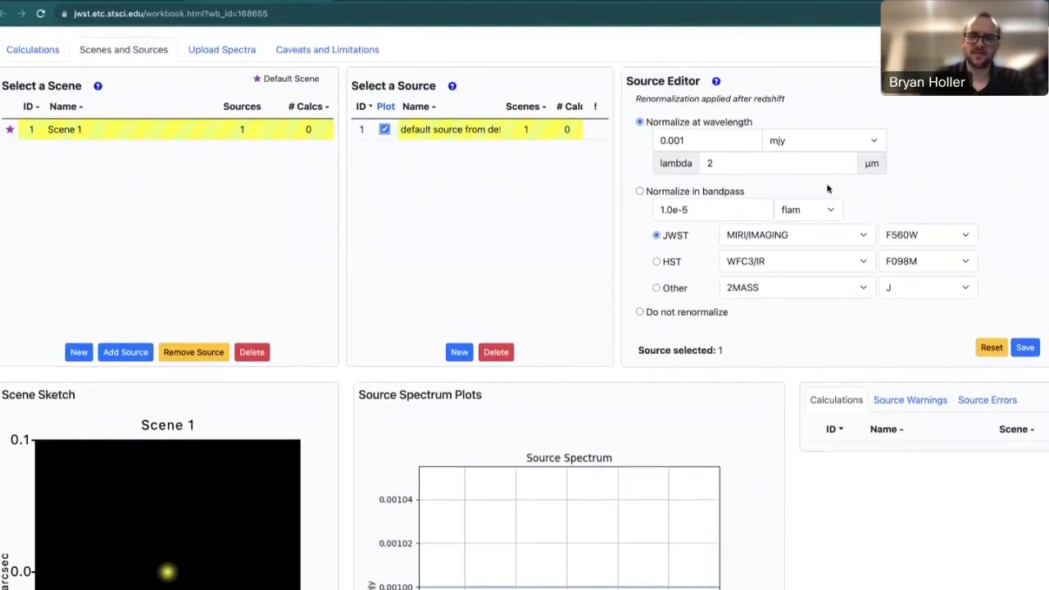
{"action": "left_click", "coordinate": [820, 240]}
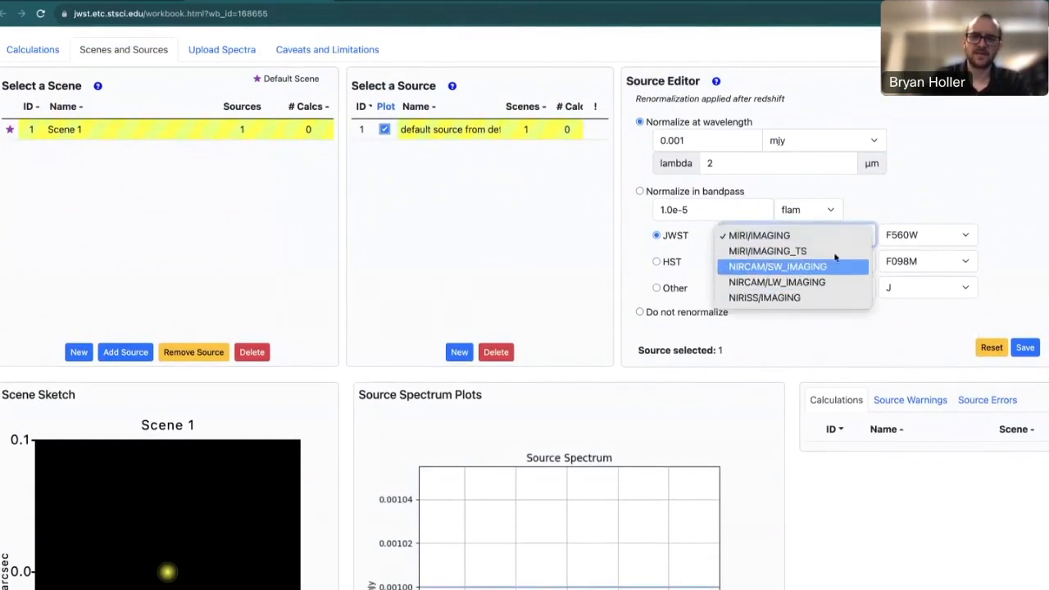
{"action": "left_click", "coordinate": [859, 217]}
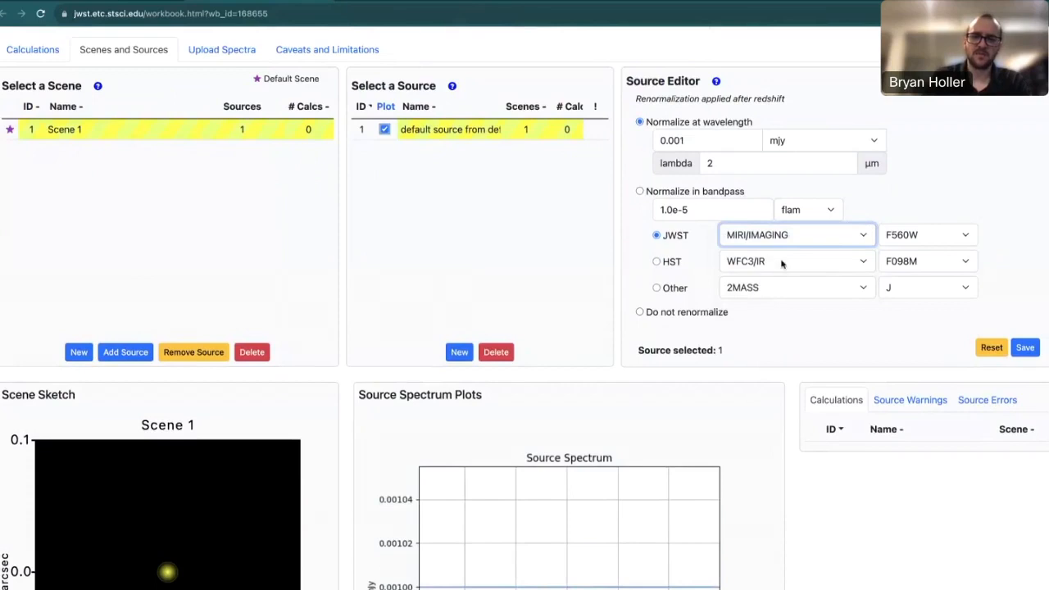
{"action": "left_click", "coordinate": [785, 263]}
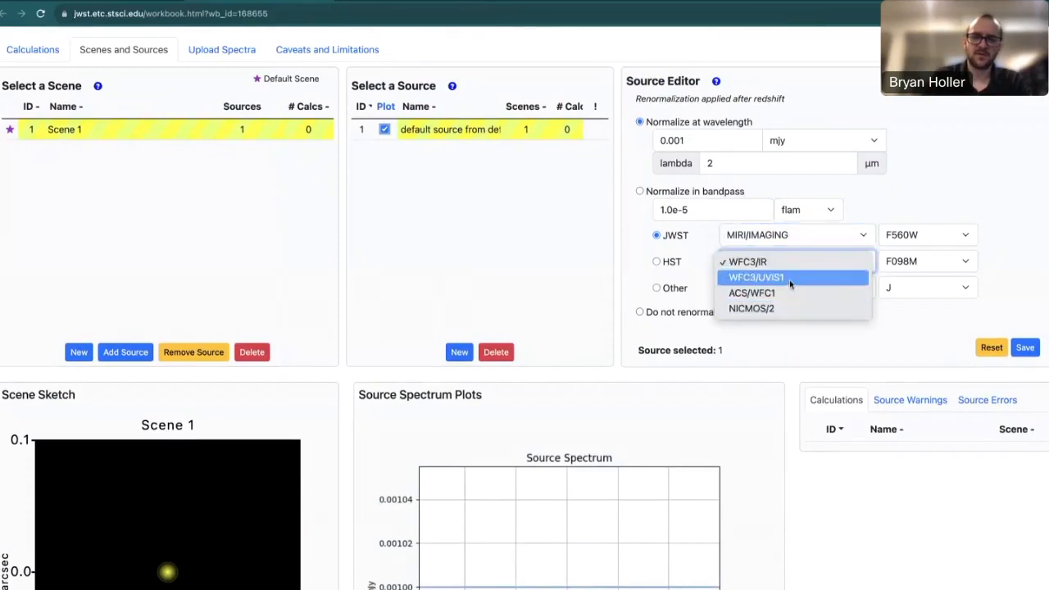
{"action": "left_click", "coordinate": [859, 209]}
{"action": "left_click", "coordinate": [807, 291]}
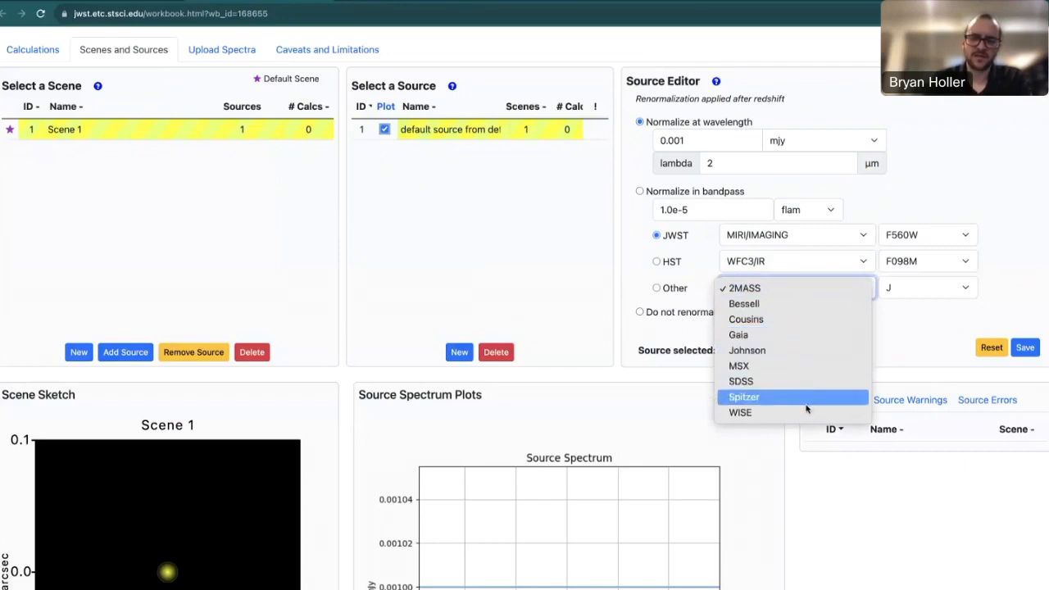
{"action": "left_click", "coordinate": [912, 351]}
{"action": "left_click", "coordinate": [632, 279]}
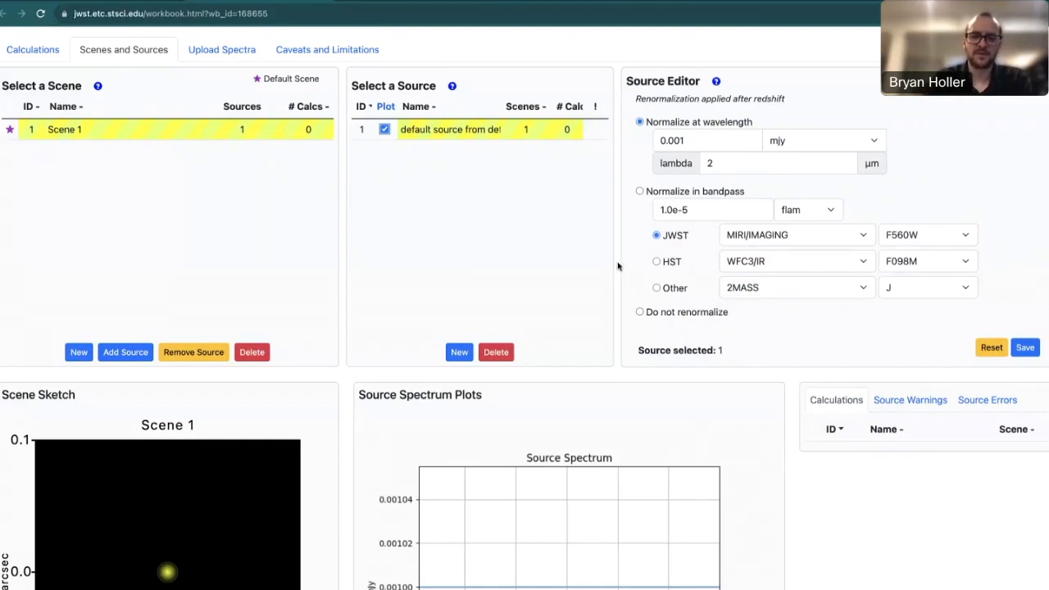
View the source's continuum settings, then move to the still-empty Calculations page.
{"action": "scroll", "coordinate": [618, 266], "scroll_direction": "up", "scroll_amount": 2}
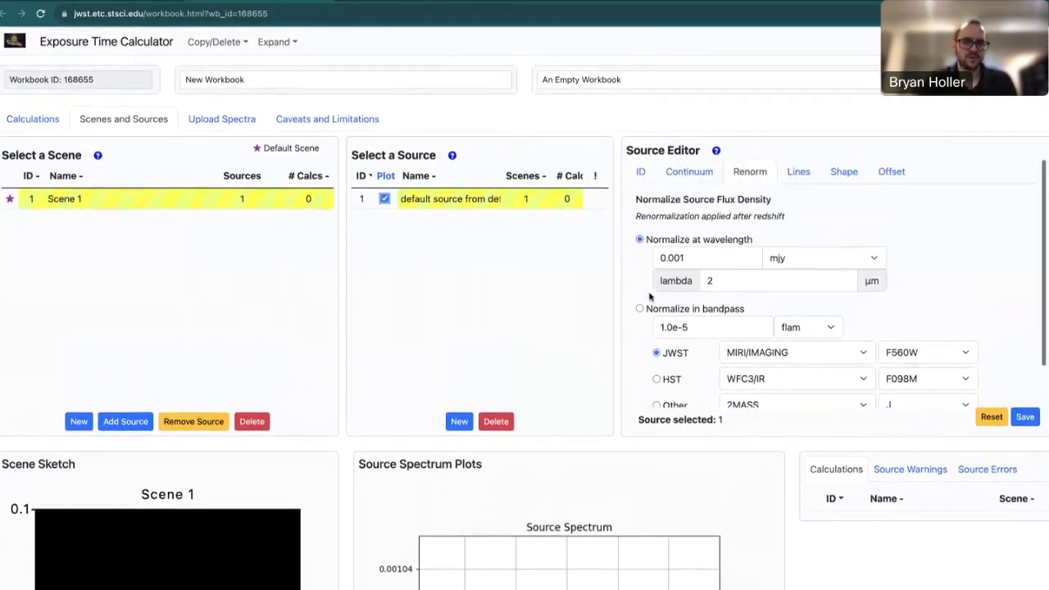
{"action": "left_click", "coordinate": [689, 174]}
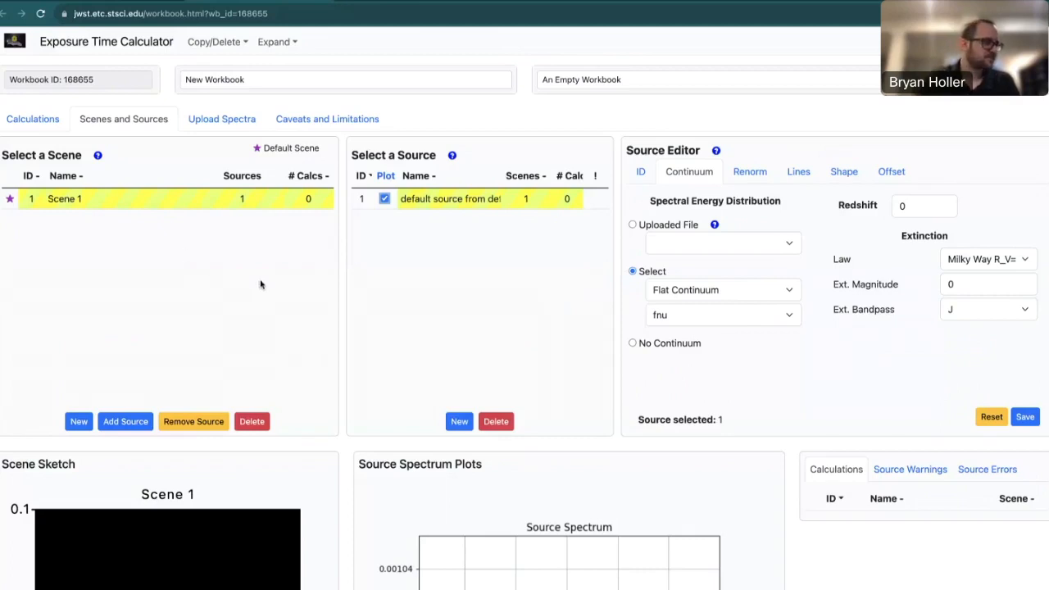
{"action": "left_click", "coordinate": [33, 119]}
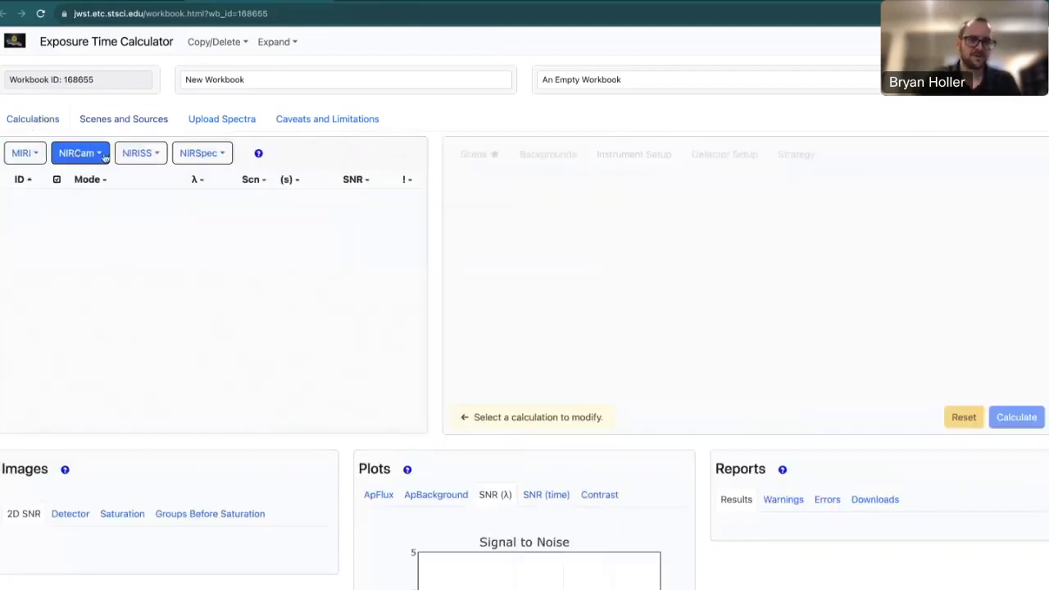
Add a MIRI Imaging calculation and open it: F560W, 5.60 µm, 277.50 s, SNR 8.29.
{"action": "left_click", "coordinate": [27, 156]}
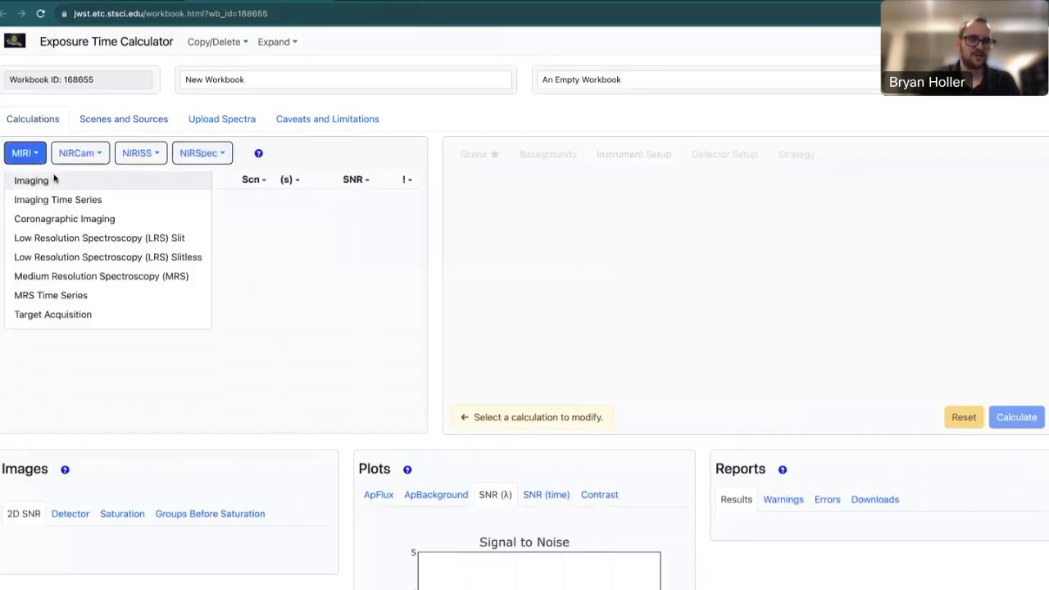
{"action": "left_click", "coordinate": [64, 182]}
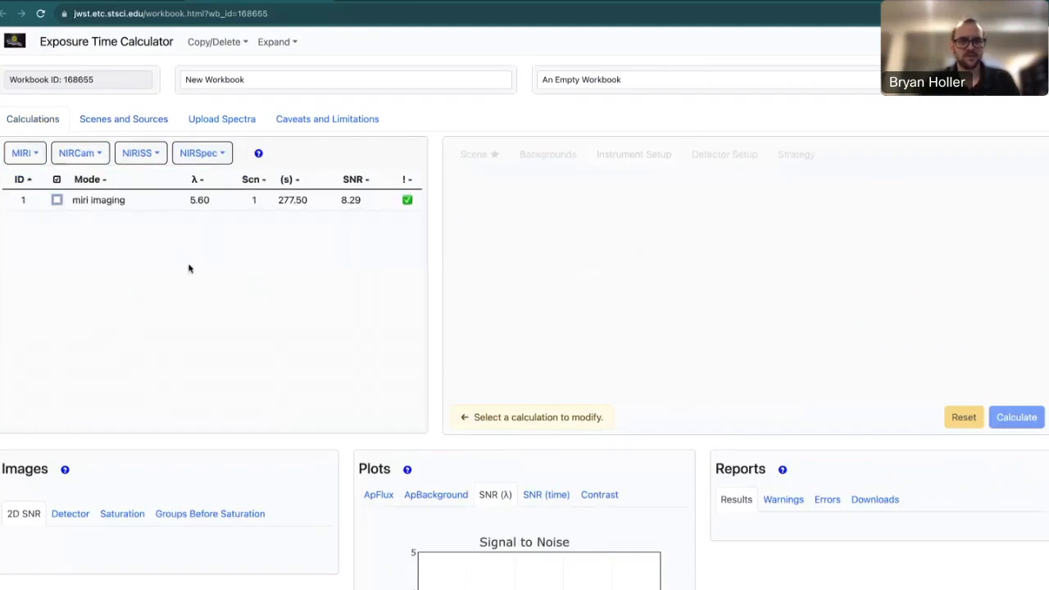
{"action": "left_click", "coordinate": [164, 205]}
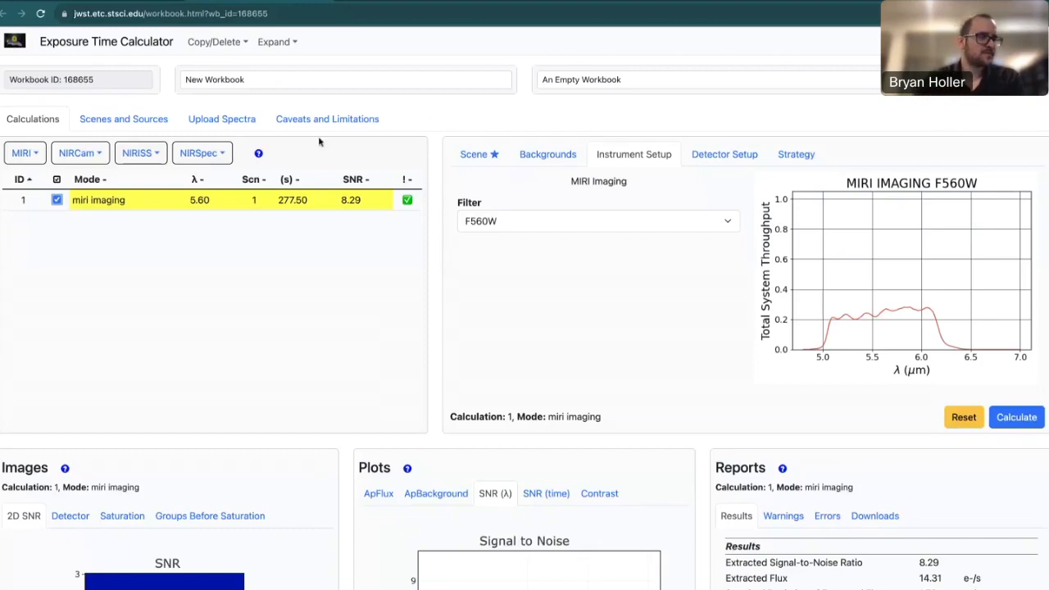
Return to Scenes and Sources, where Scene 1 now lists the miri imaging calculation.
{"action": "left_click", "coordinate": [129, 126]}
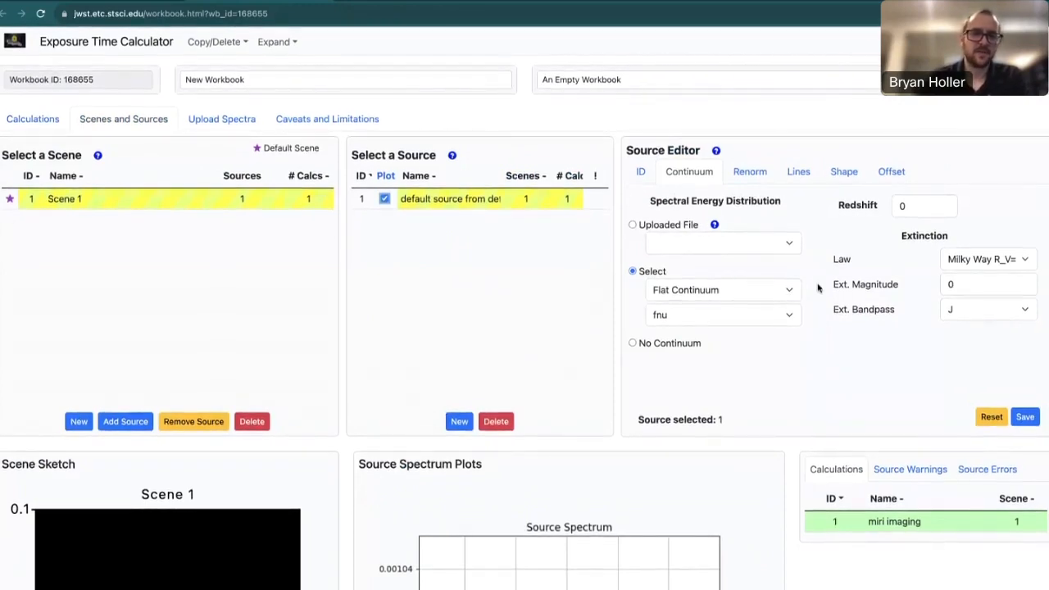
Set the source continuum to the Brown et al. (2014) NGC 3521 (SABbc; SF) template, save, and view its spectrum.
{"action": "left_click", "coordinate": [704, 295]}
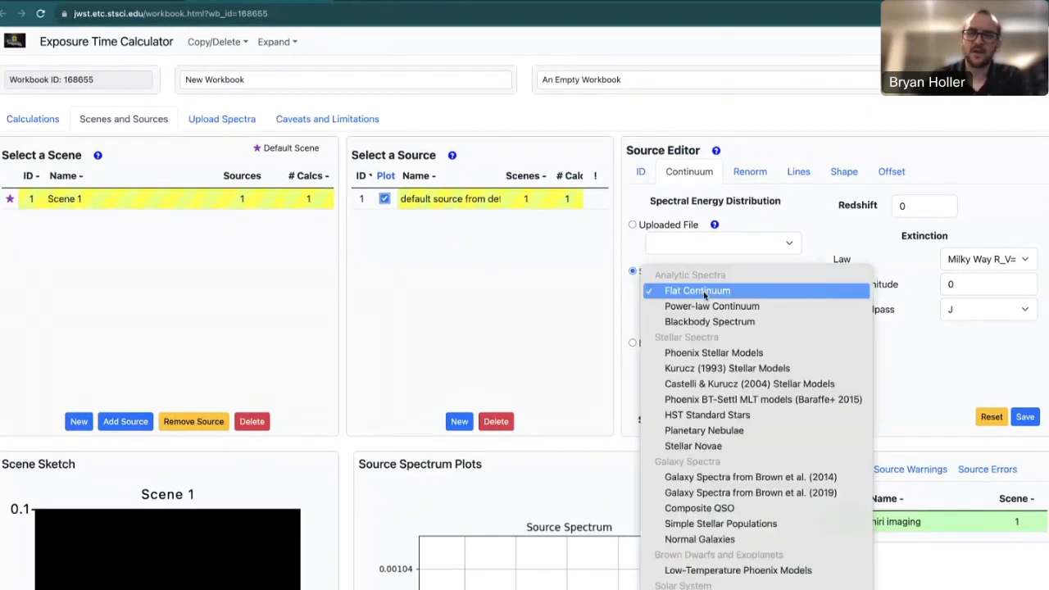
{"action": "left_click", "coordinate": [735, 482]}
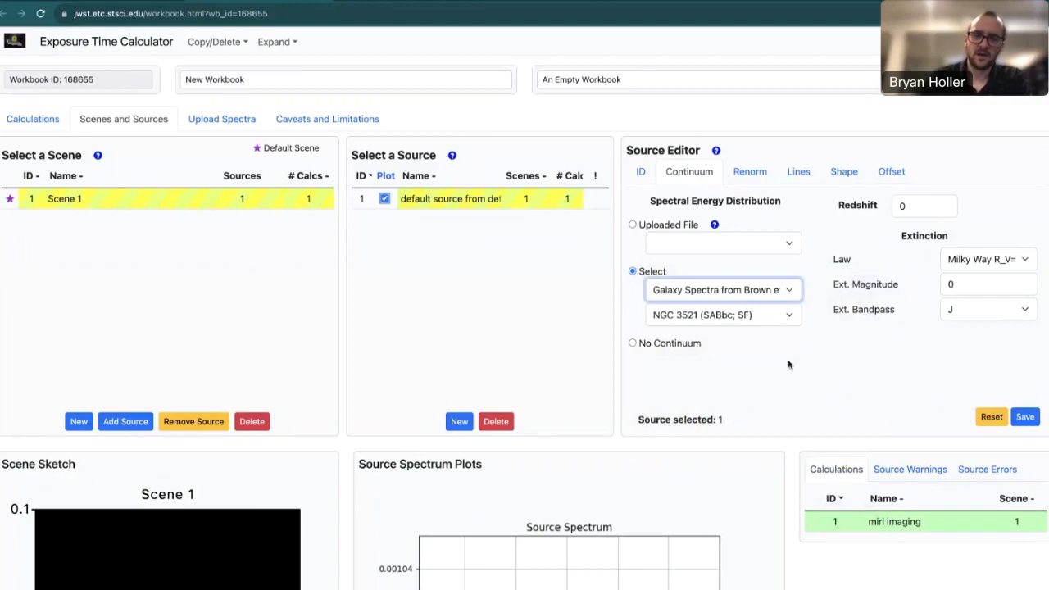
{"action": "left_click", "coordinate": [778, 323]}
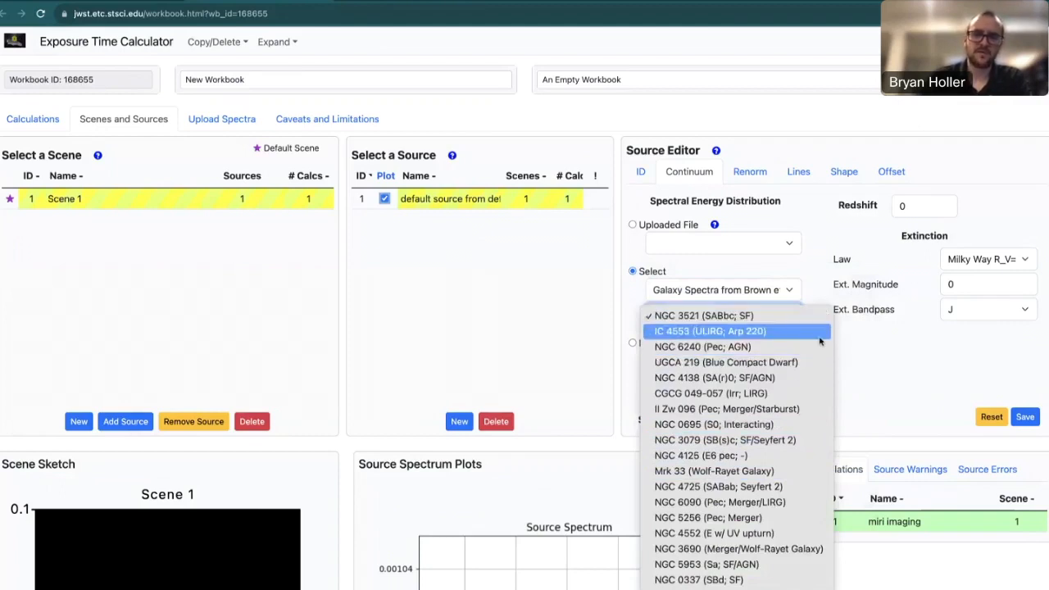
{"action": "left_click", "coordinate": [871, 377]}
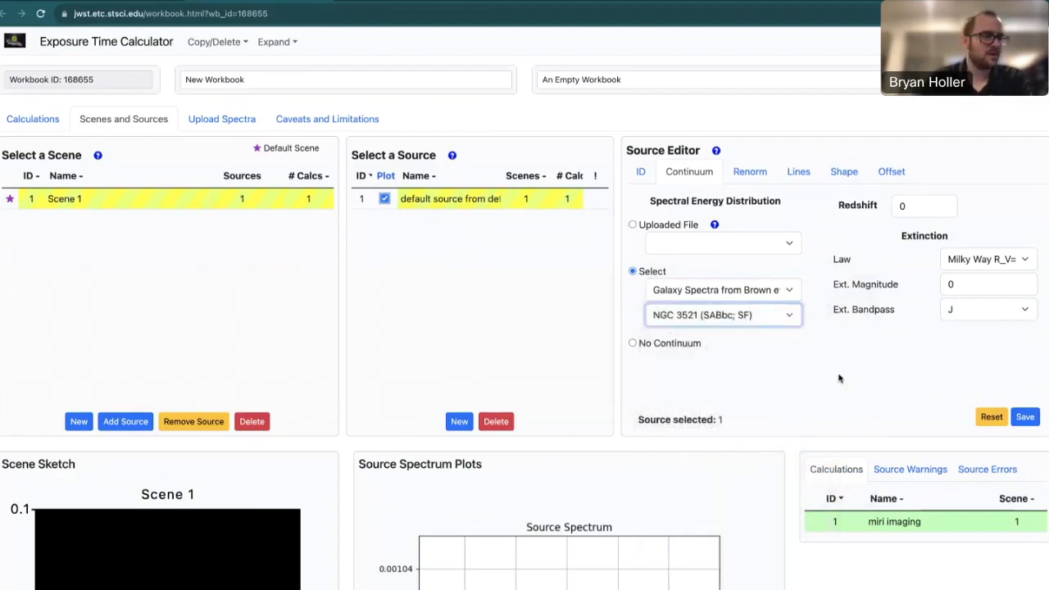
{"action": "left_click", "coordinate": [1019, 419]}
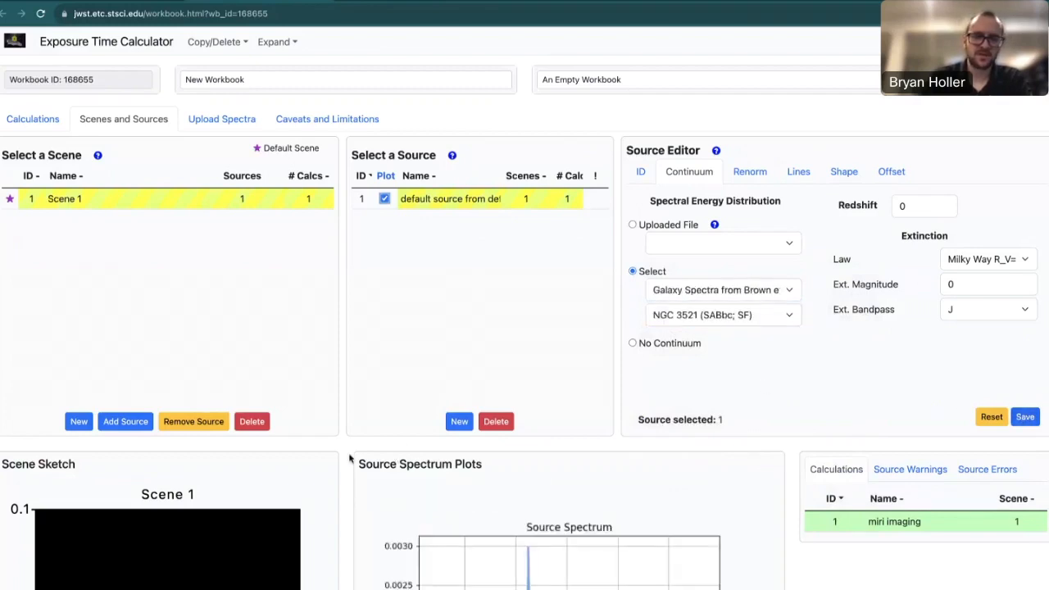
{"action": "scroll", "coordinate": [349, 459], "scroll_direction": "down", "scroll_amount": 1}
{"action": "scroll", "coordinate": [349, 459], "scroll_direction": "down", "scroll_amount": 2}
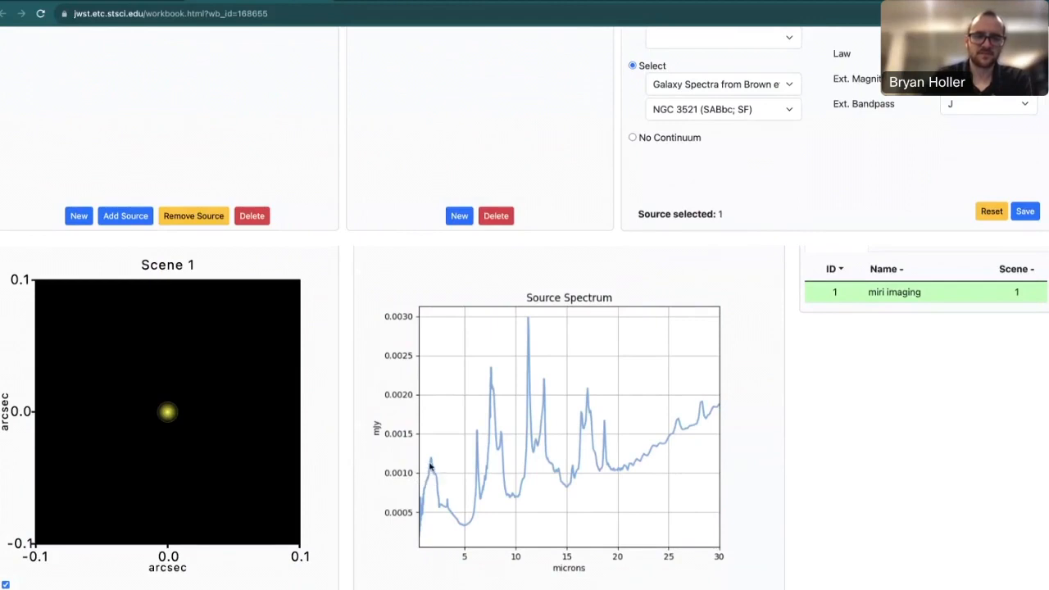
{"action": "scroll", "coordinate": [347, 344], "scroll_direction": "up", "scroll_amount": 1}
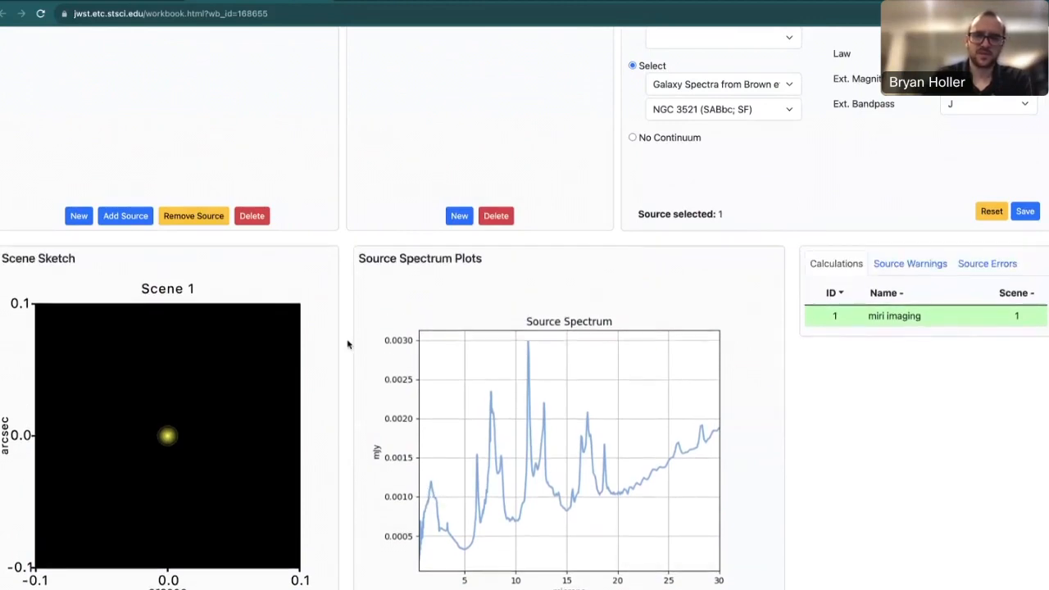
{"action": "scroll", "coordinate": [348, 345], "scroll_direction": "up", "scroll_amount": 3}
{"action": "scroll", "coordinate": [348, 344], "scroll_direction": "up", "scroll_amount": 2}
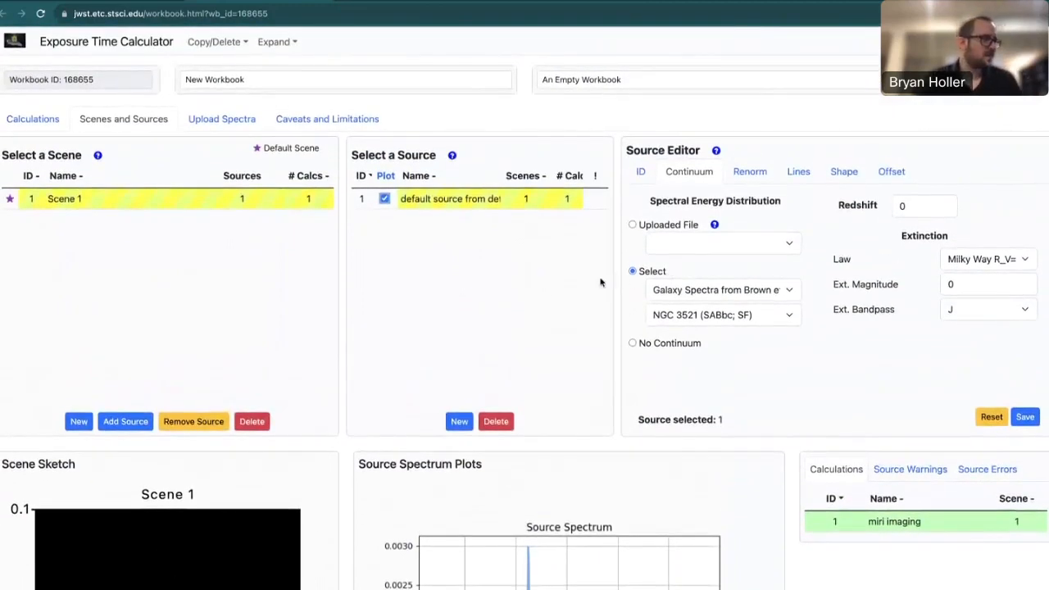
Switch renormalization to a bandpass at 19 vegamag in Gaia G (EDR3) and save the source.
{"action": "left_click", "coordinate": [759, 174]}
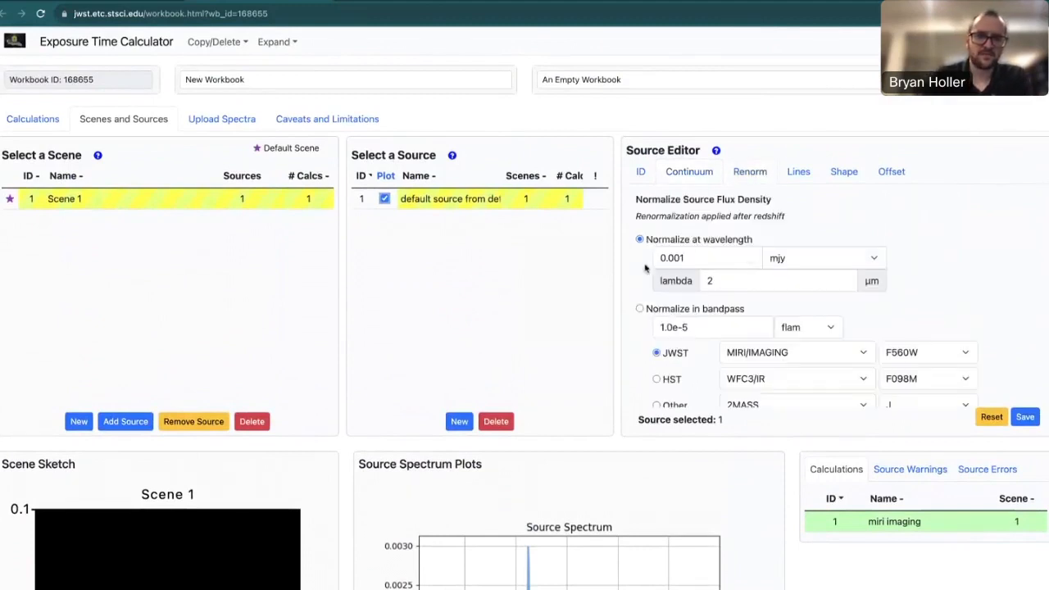
{"action": "scroll", "coordinate": [636, 273], "scroll_direction": "down", "scroll_amount": 2}
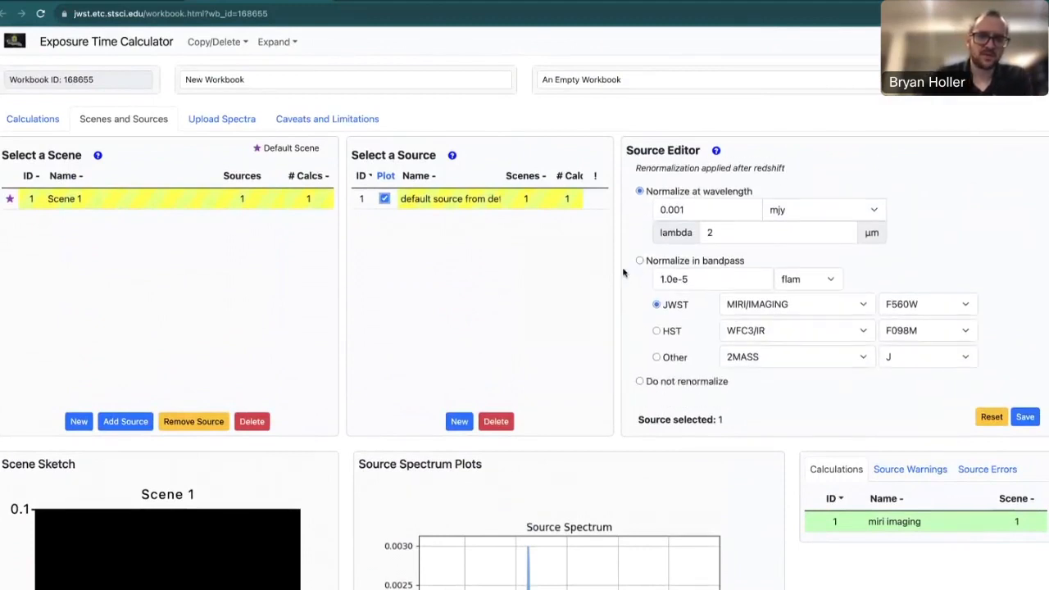
{"action": "left_click", "coordinate": [640, 261]}
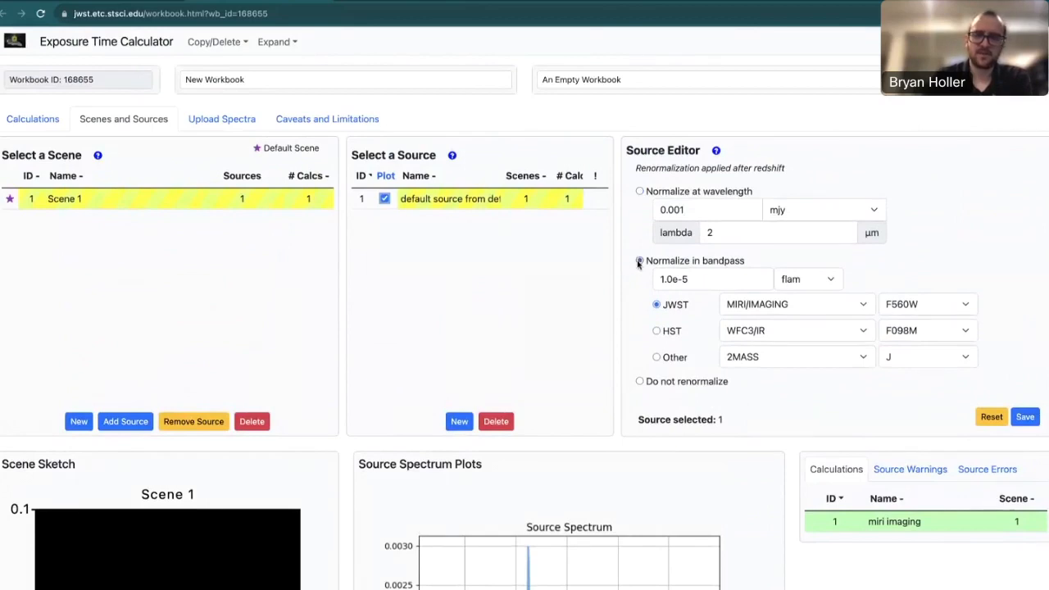
{"action": "left_click", "coordinate": [808, 283]}
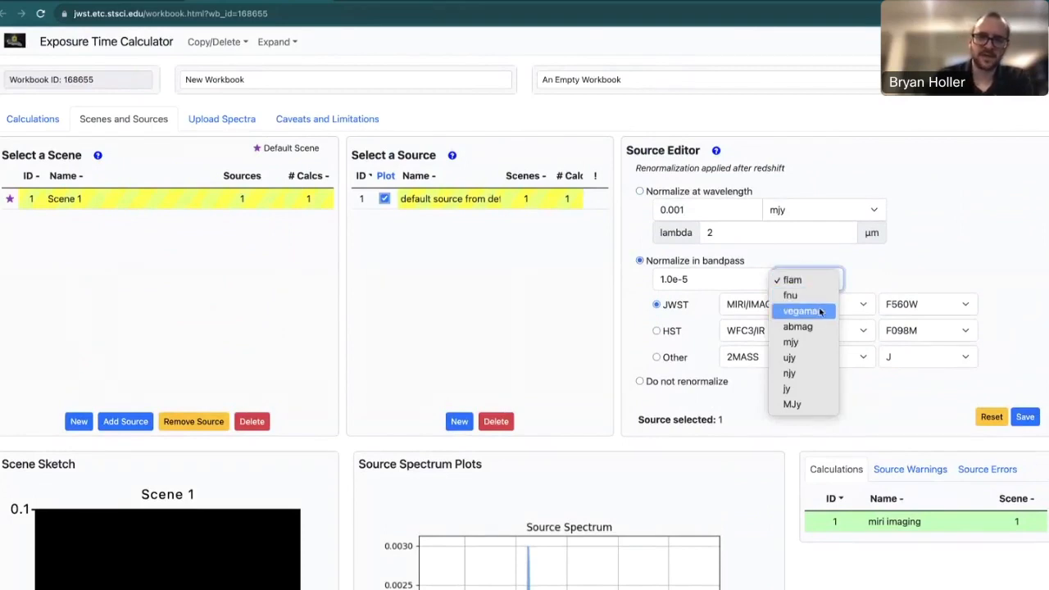
{"action": "left_click", "coordinate": [820, 313]}
{"action": "left_click_drag", "start_coordinate": [703, 279], "coordinate": [642, 280]}
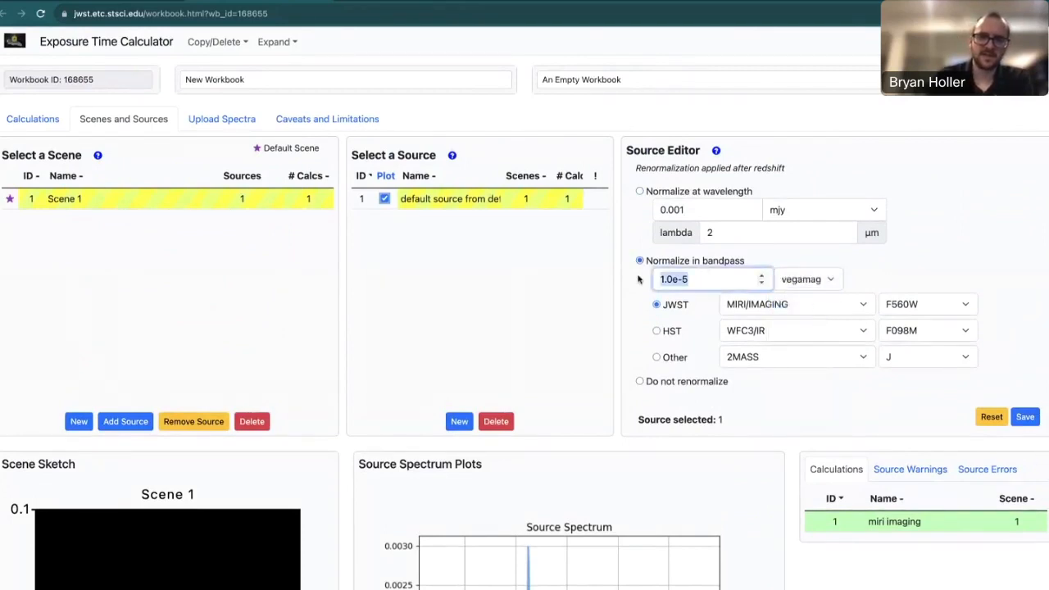
{"action": "type", "text": "19"}
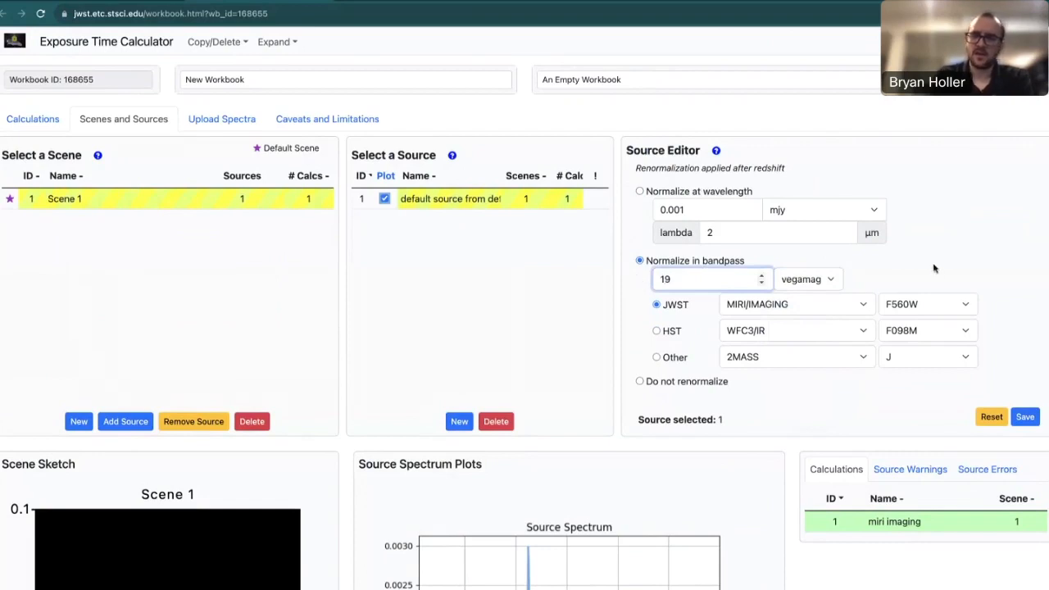
{"action": "left_click", "coordinate": [934, 268]}
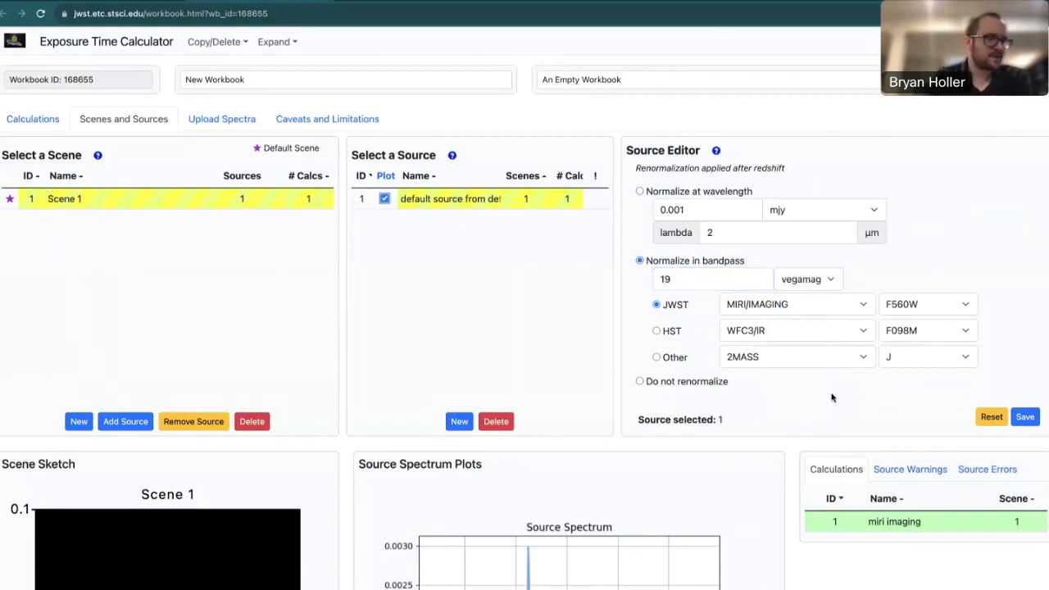
{"action": "left_click", "coordinate": [866, 360]}
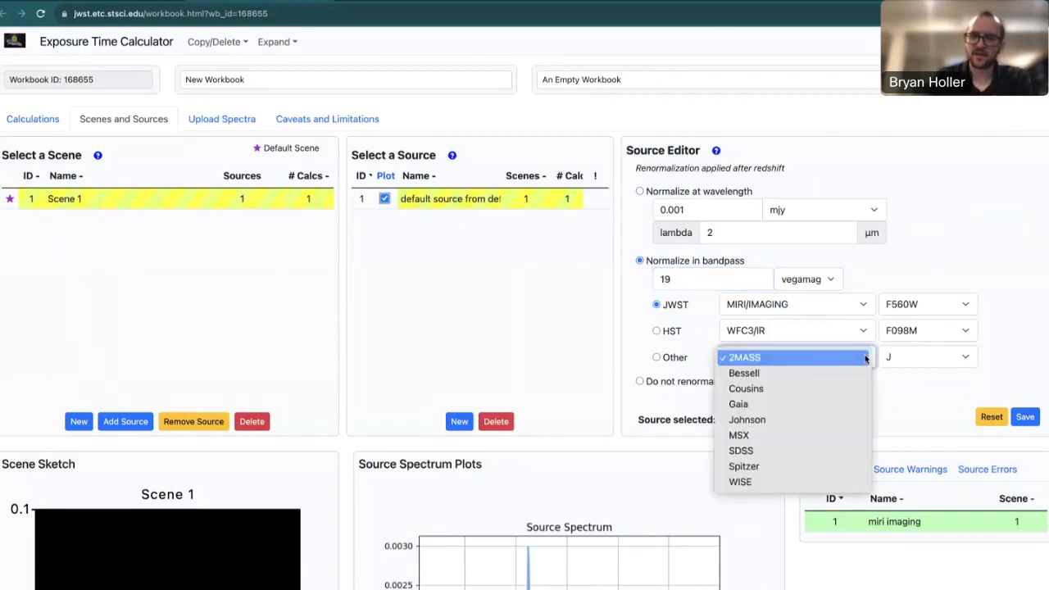
{"action": "left_click", "coordinate": [814, 405]}
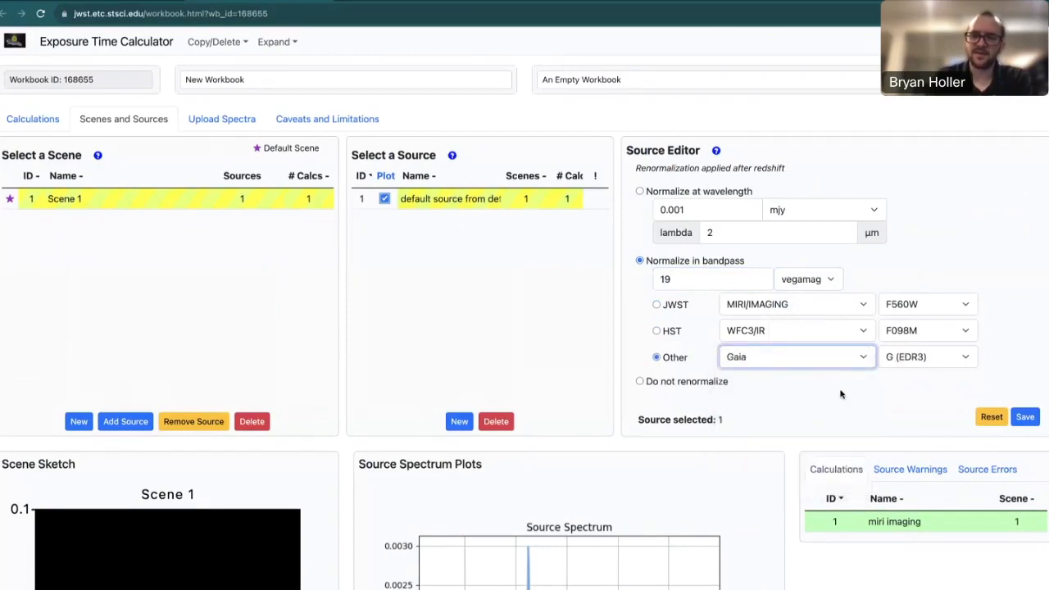
{"action": "left_click", "coordinate": [842, 397]}
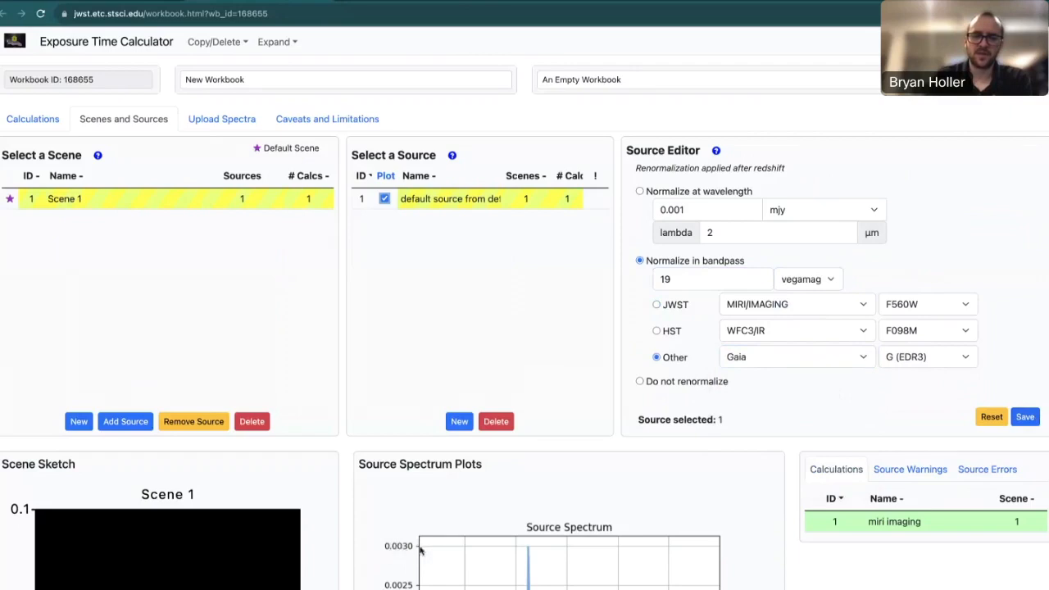
{"action": "left_click", "coordinate": [1035, 419]}
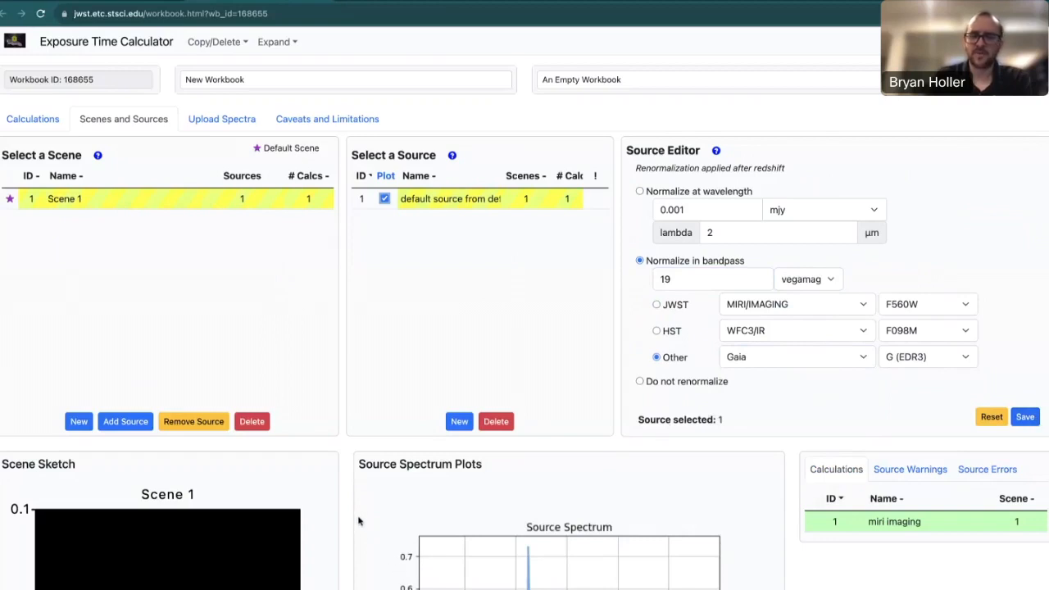
{"action": "scroll", "coordinate": [353, 513], "scroll_direction": "down", "scroll_amount": 1}
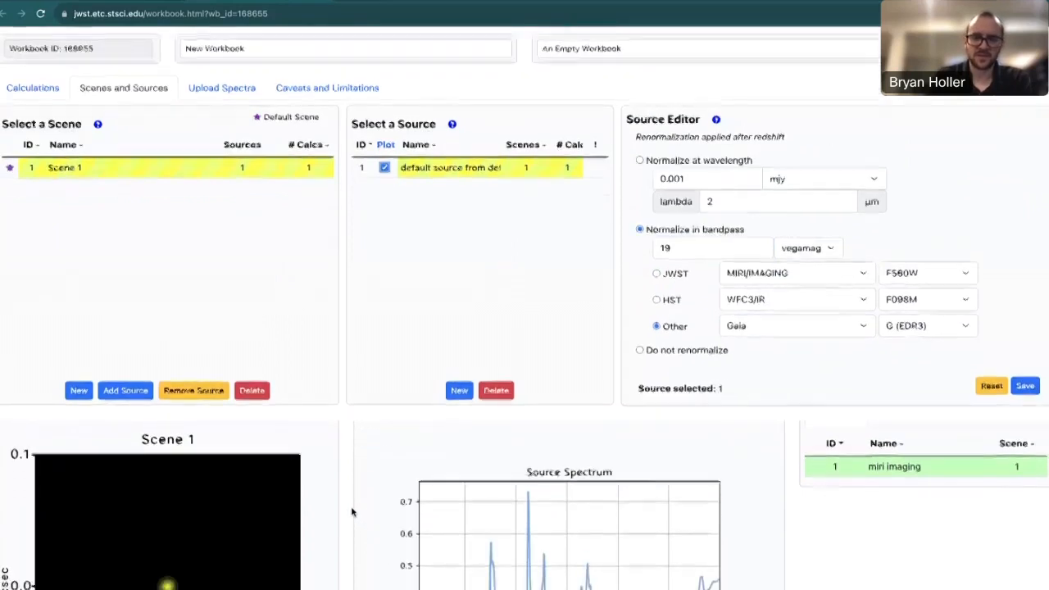
{"action": "scroll", "coordinate": [352, 513], "scroll_direction": "down", "scroll_amount": 3}
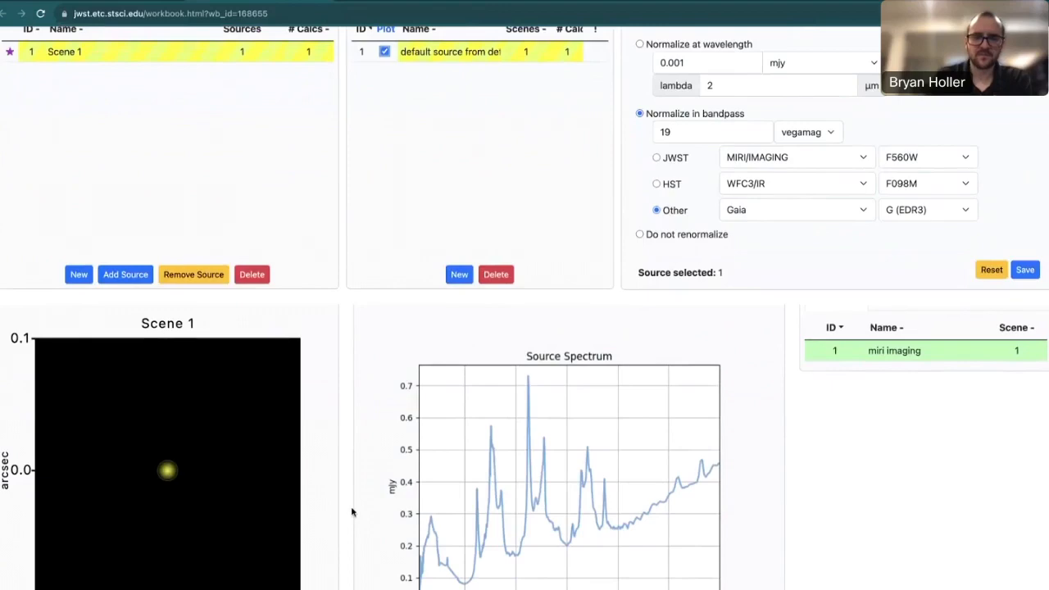
{"action": "scroll", "coordinate": [352, 513], "scroll_direction": "up", "scroll_amount": 1}
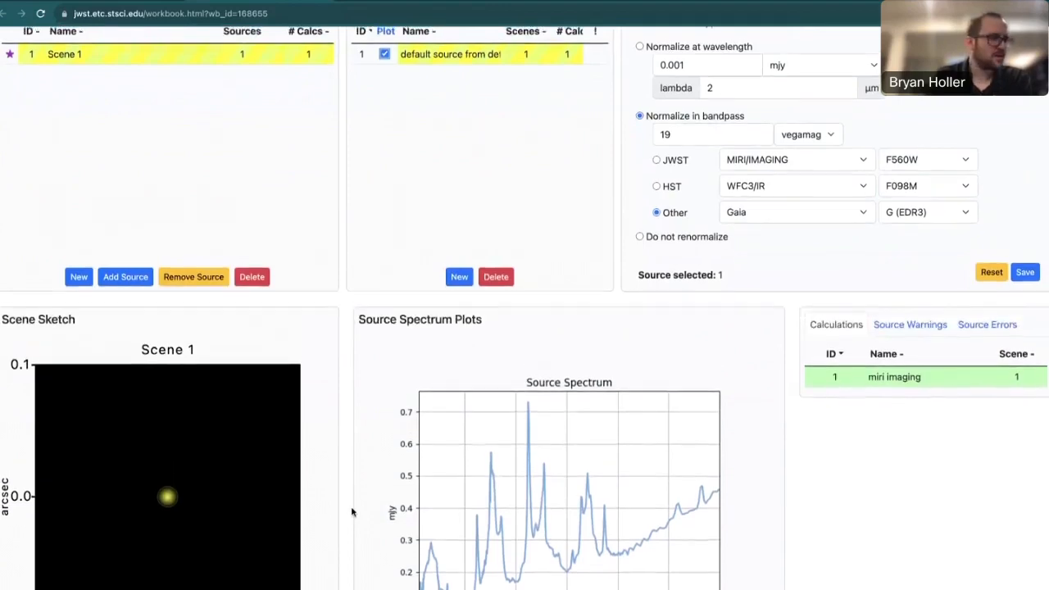
{"action": "scroll", "coordinate": [352, 512], "scroll_direction": "up", "scroll_amount": 3}
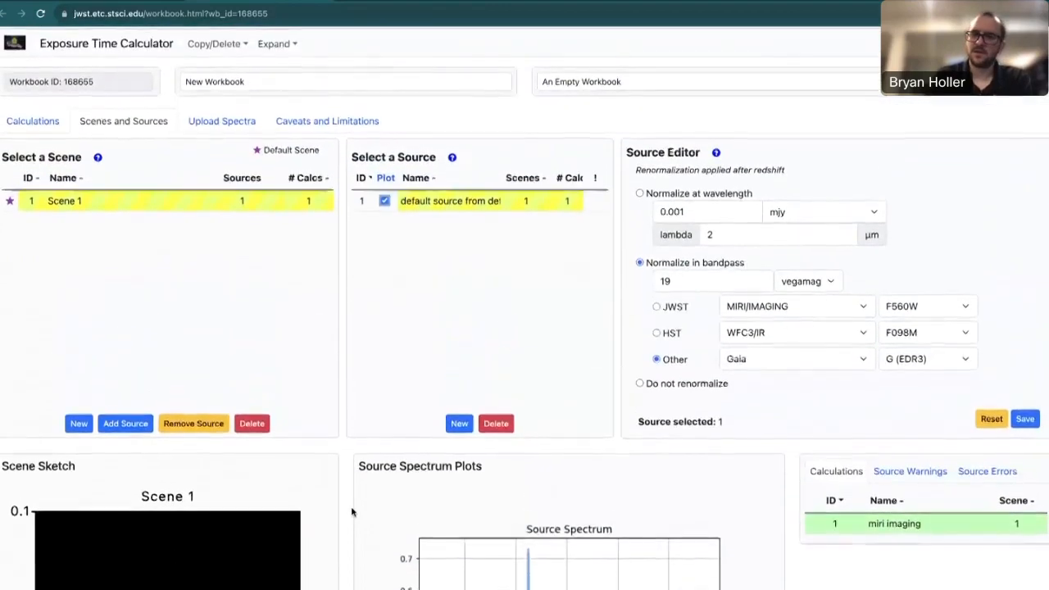
{"action": "scroll", "coordinate": [700, 328], "scroll_direction": "up", "scroll_amount": 2}
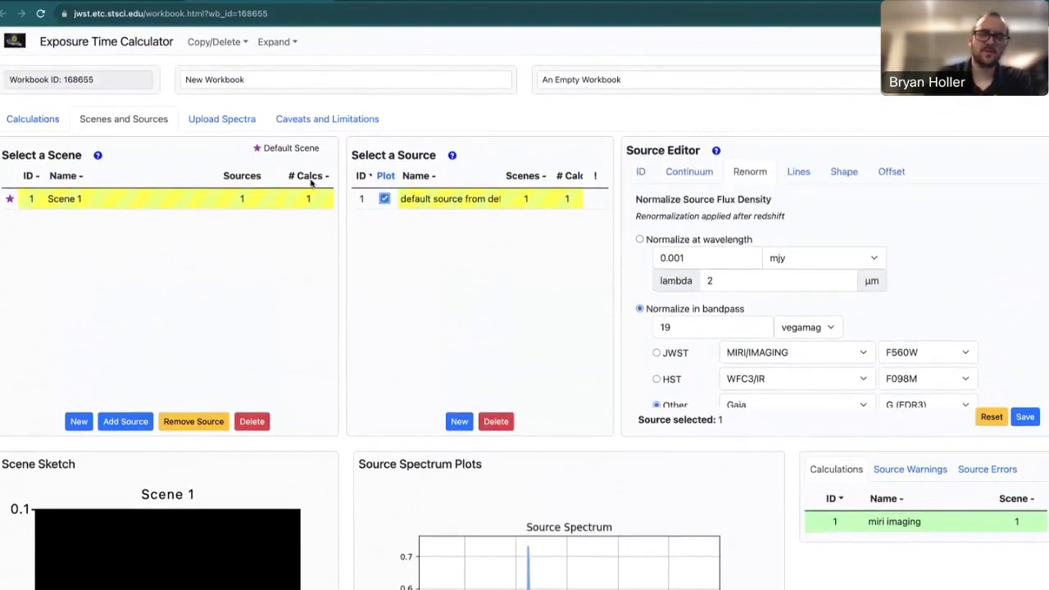
Switch back to the Calculations page showing the miri imaging F560W calculation.
{"action": "left_click", "coordinate": [35, 122]}
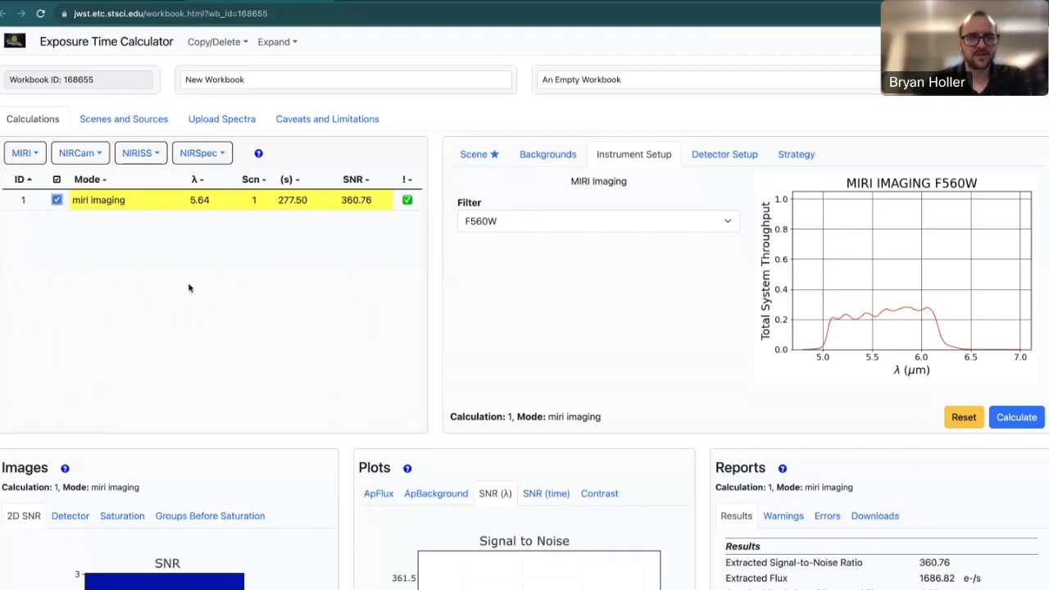
{"action": "scroll", "coordinate": [338, 451], "scroll_direction": "down", "scroll_amount": 1}
{"action": "scroll", "coordinate": [338, 447], "scroll_direction": "down", "scroll_amount": 1}
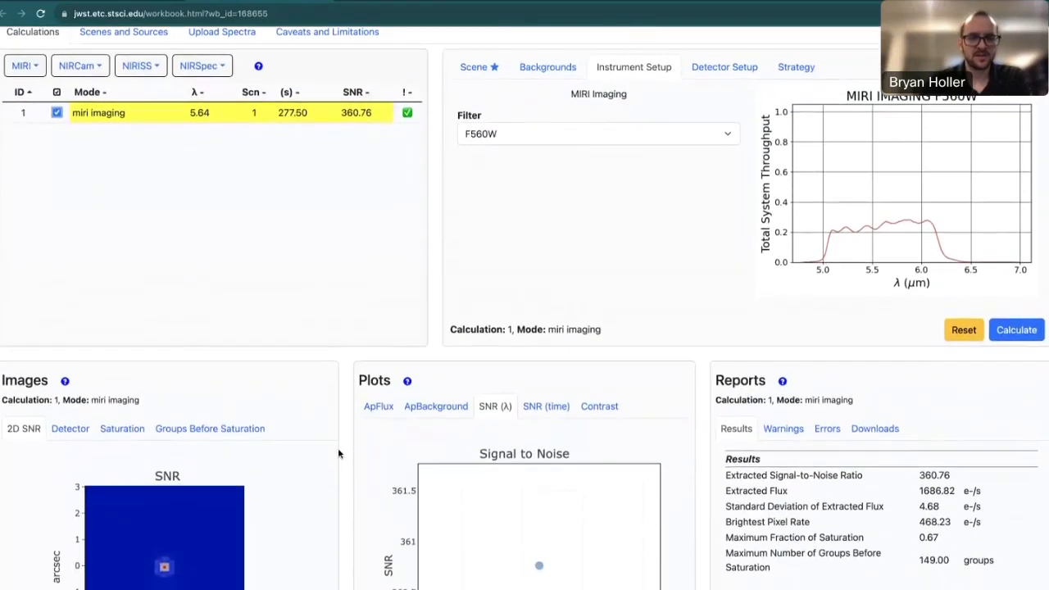
{"action": "mouse_move", "coordinate": [537, 565]}
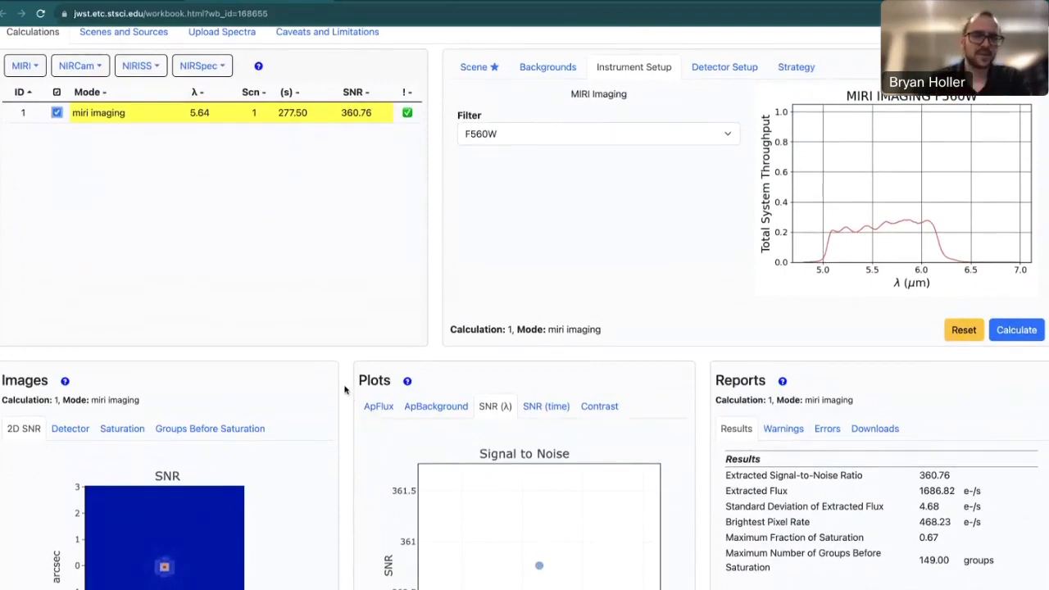
{"action": "scroll", "coordinate": [344, 390], "scroll_direction": "up", "scroll_amount": 2}
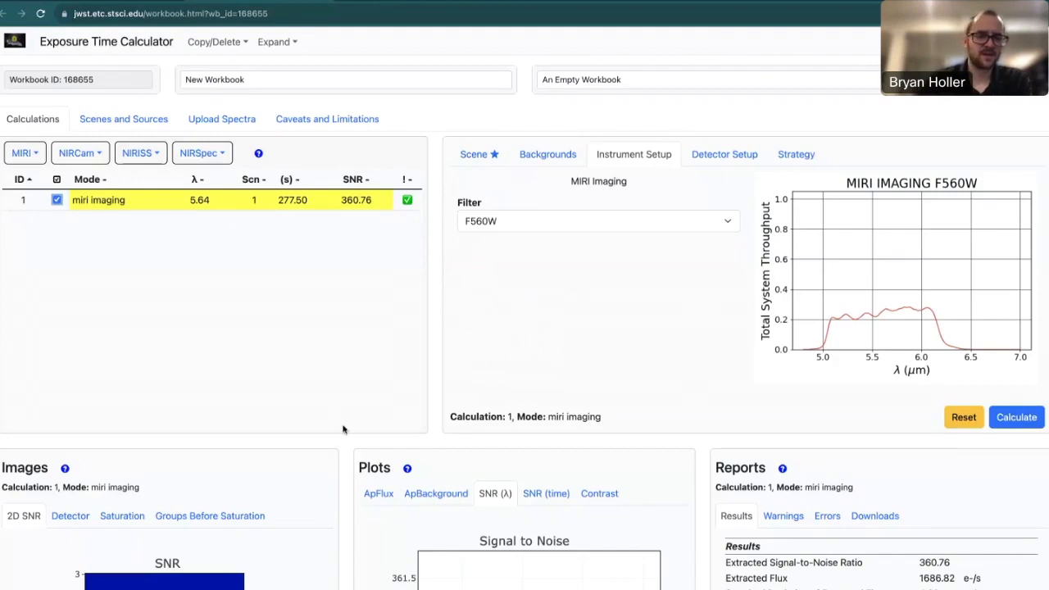
{"action": "scroll", "coordinate": [344, 434], "scroll_direction": "down", "scroll_amount": 2}
{"action": "scroll", "coordinate": [345, 434], "scroll_direction": "down", "scroll_amount": 4}
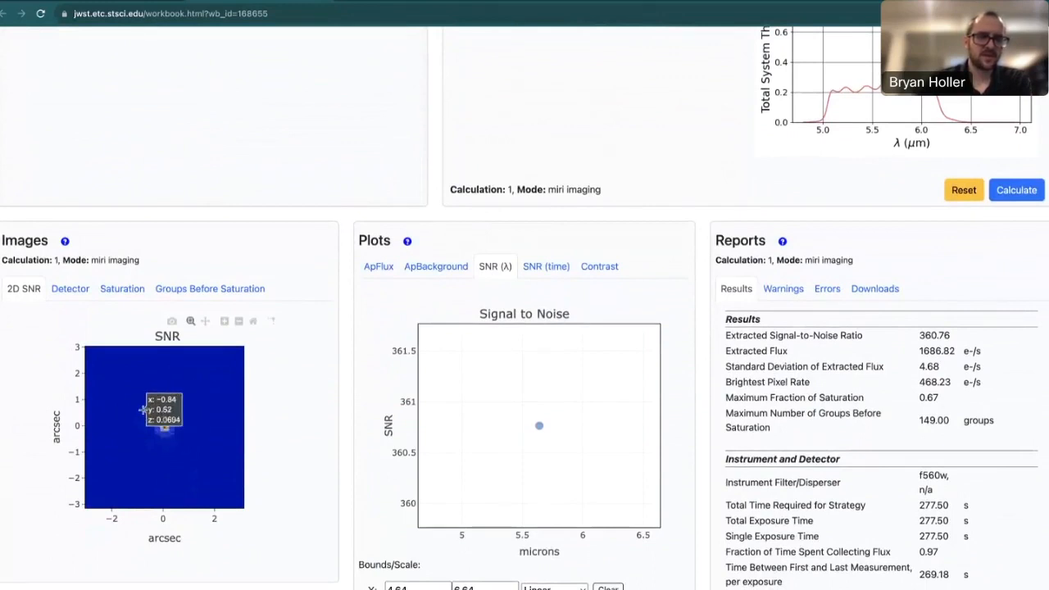
Zoom into the source on the 2D SNR image, reset axes, then show the detector e-/second image.
{"action": "left_click_drag", "start_coordinate": [143, 408], "coordinate": [188, 454]}
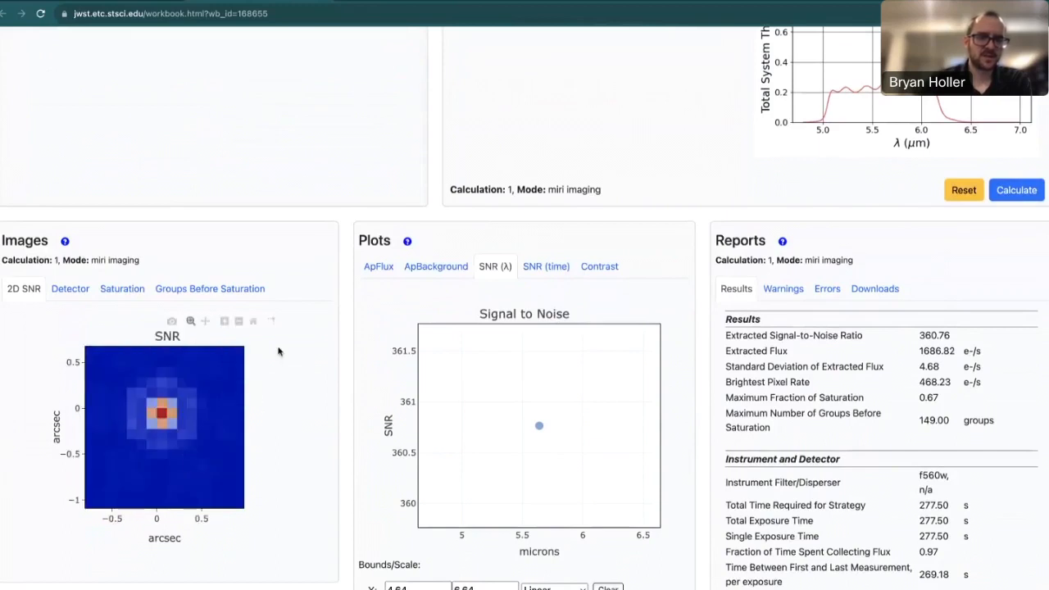
{"action": "left_click", "coordinate": [254, 320]}
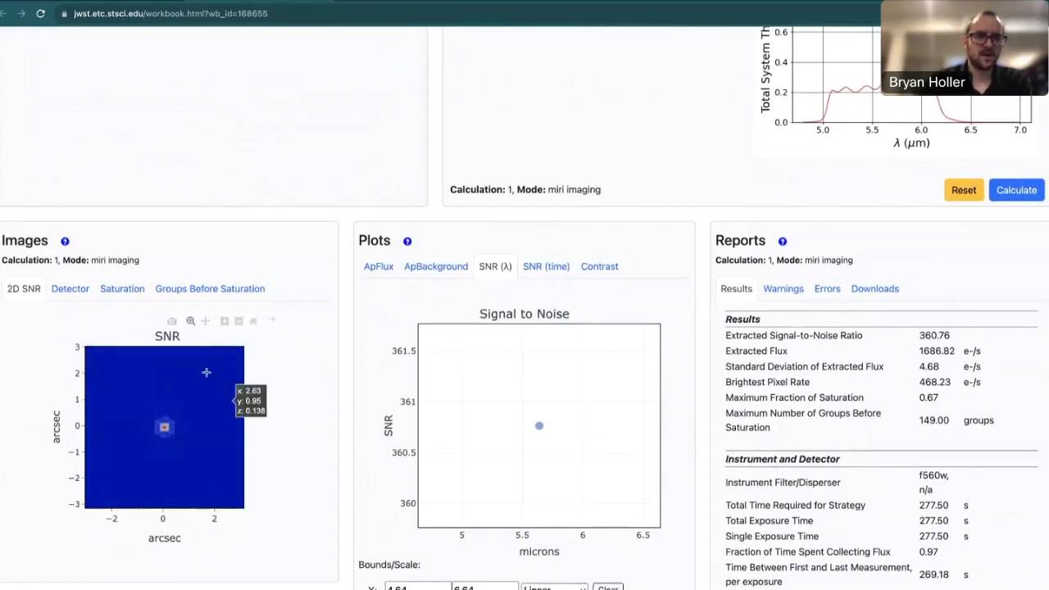
{"action": "left_click", "coordinate": [86, 291]}
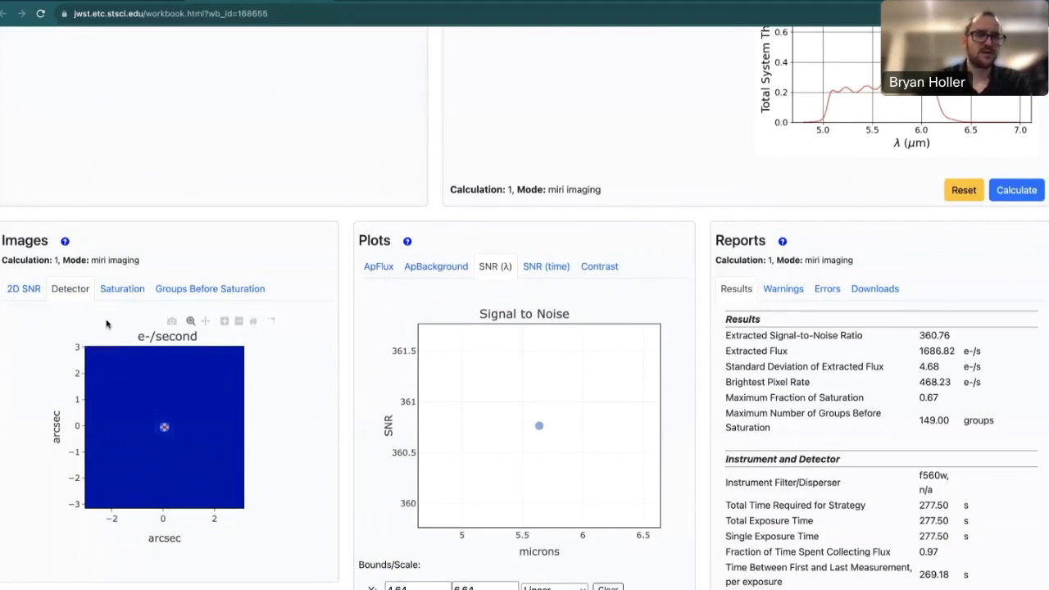
Check the Saturation and Groups Before Saturation images (up to 149 groups), then return to 2D SNR.
{"action": "left_click", "coordinate": [123, 298]}
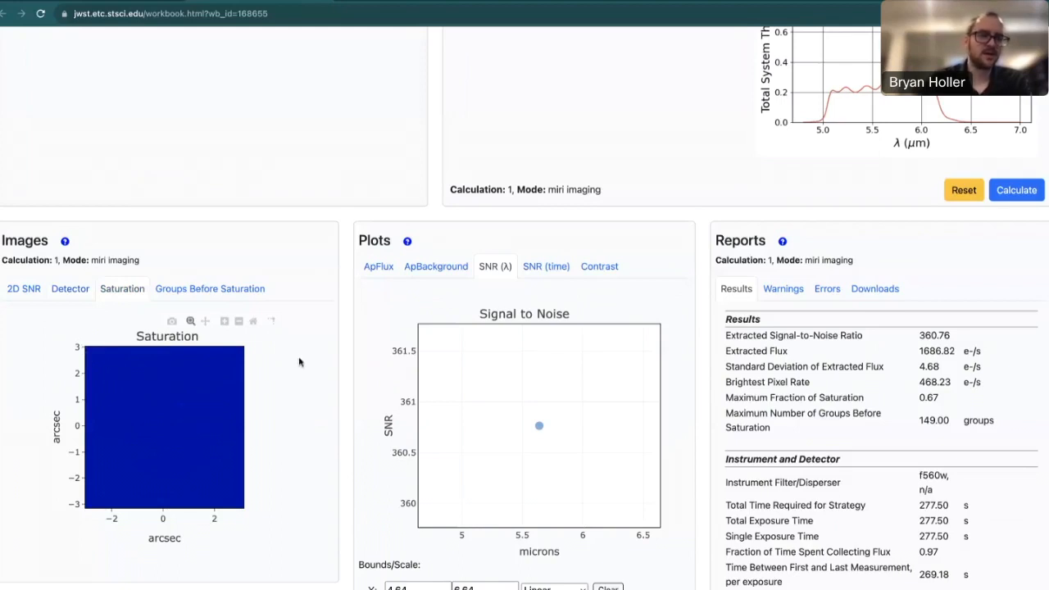
{"action": "left_click", "coordinate": [260, 297]}
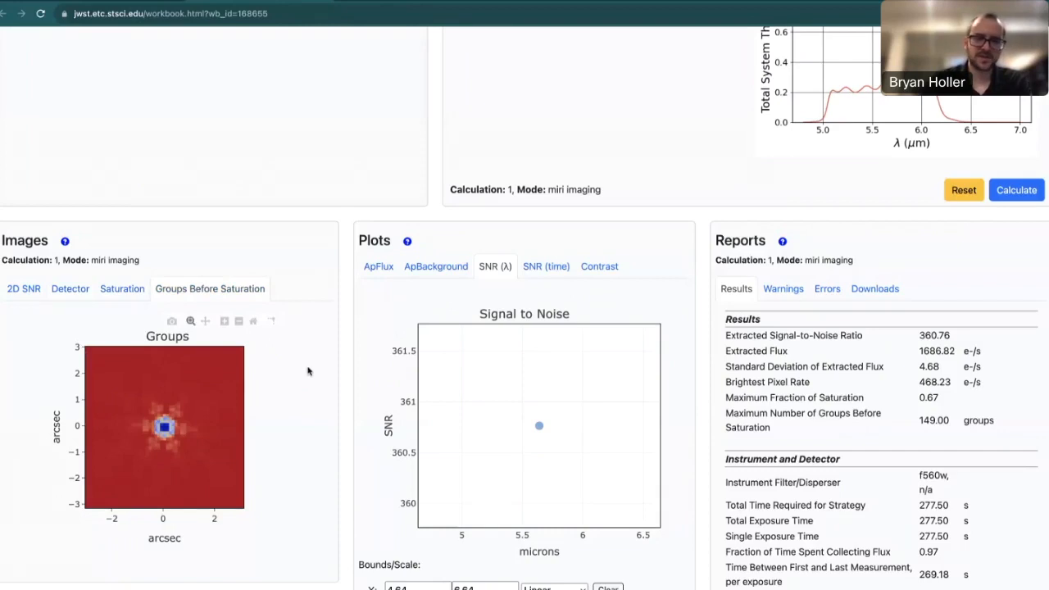
{"action": "left_click", "coordinate": [33, 290]}
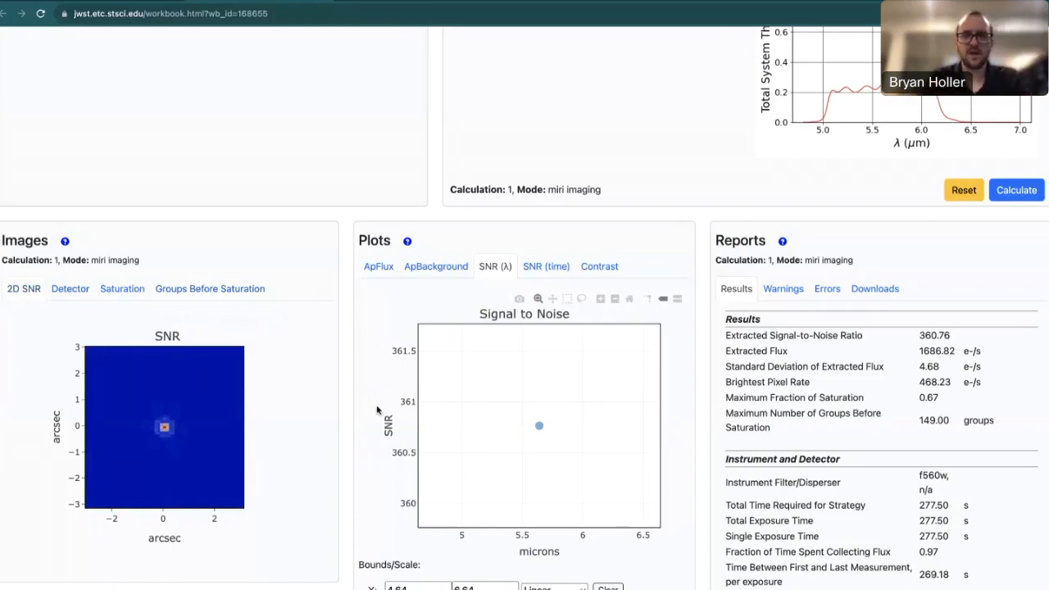
{"action": "mouse_move", "coordinate": [534, 431]}
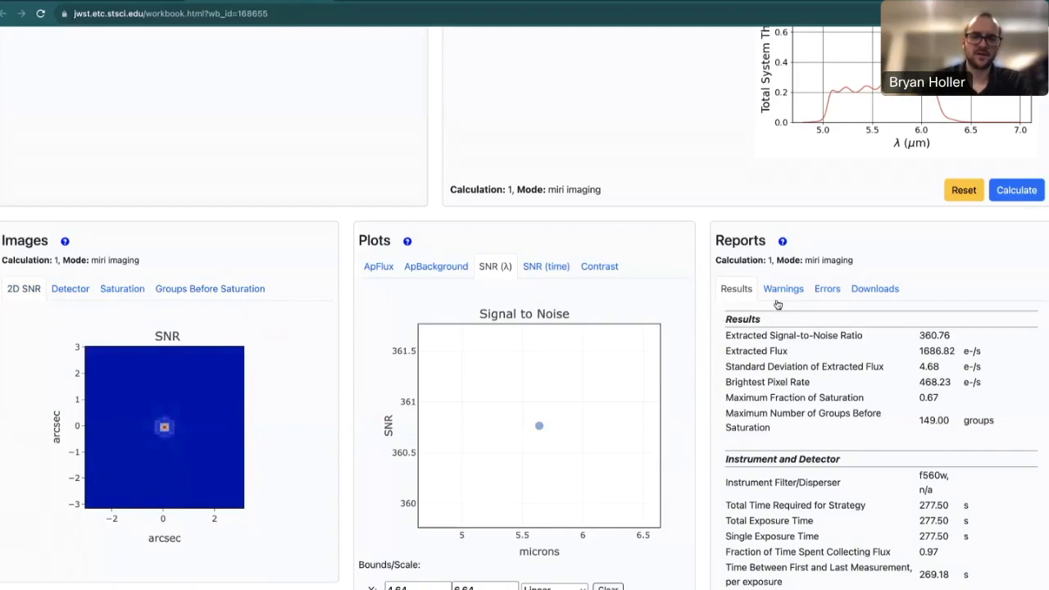
{"action": "left_click", "coordinate": [875, 292]}
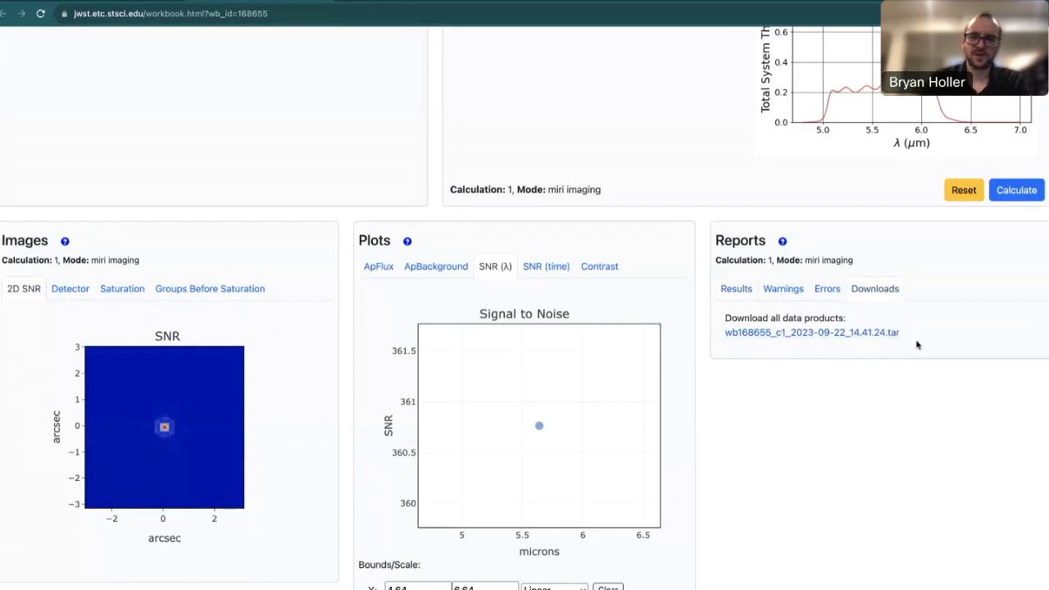
{"action": "left_click", "coordinate": [748, 293]}
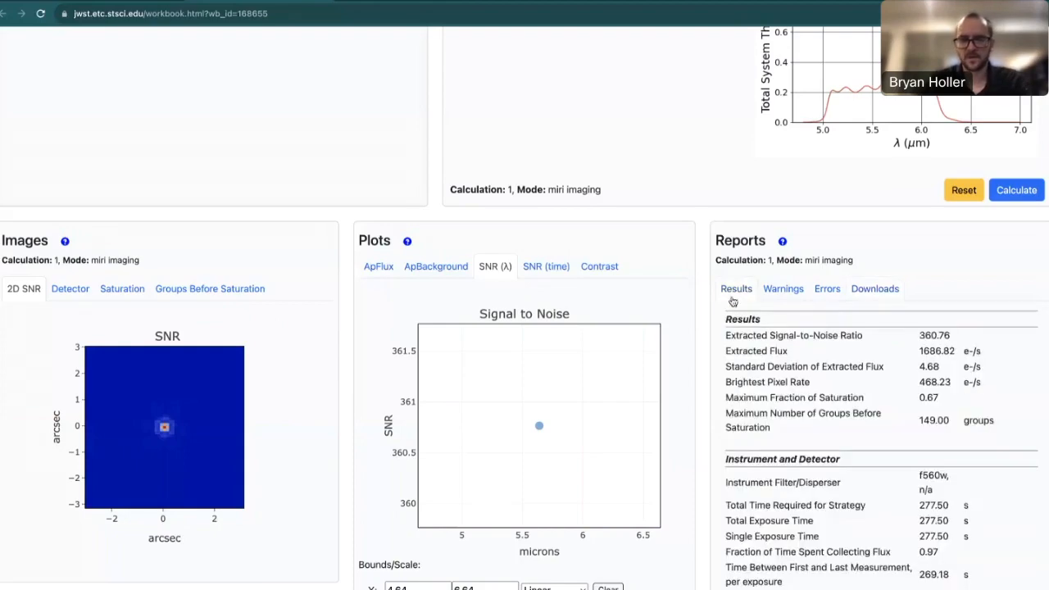
{"action": "scroll", "coordinate": [702, 367], "scroll_direction": "up", "scroll_amount": 5}
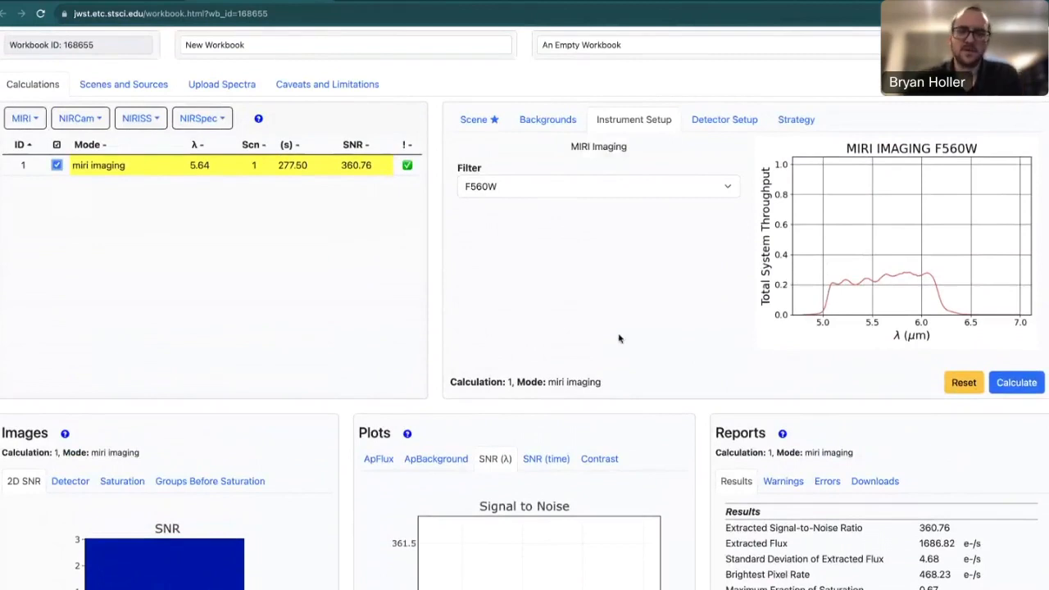
Review the scene and source settings and the galaxy template's continuum spectrum.
{"action": "scroll", "coordinate": [557, 277], "scroll_direction": "up", "scroll_amount": 1}
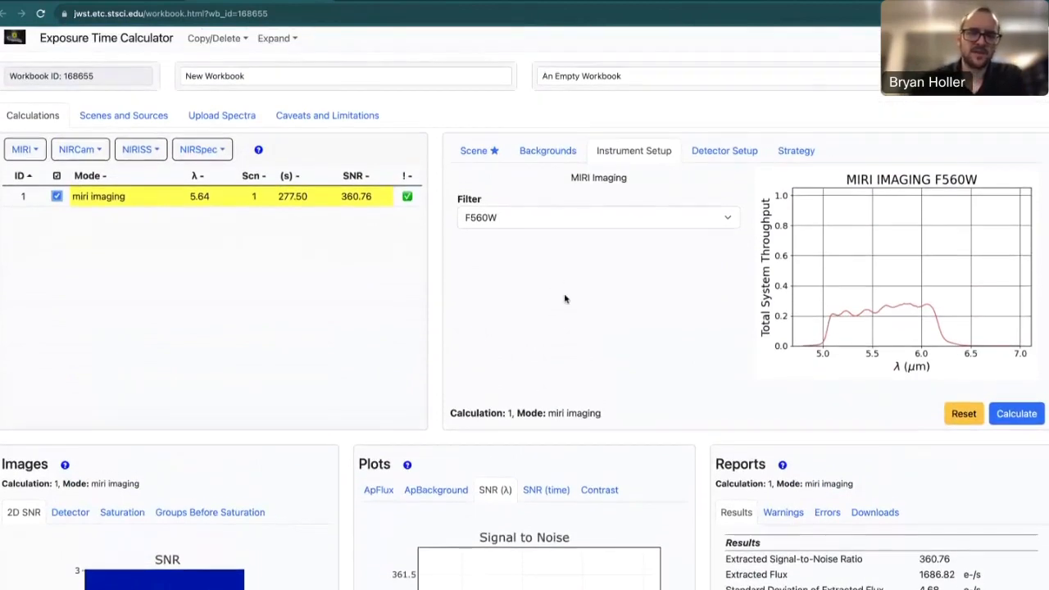
{"action": "scroll", "coordinate": [563, 299], "scroll_direction": "up", "scroll_amount": 1}
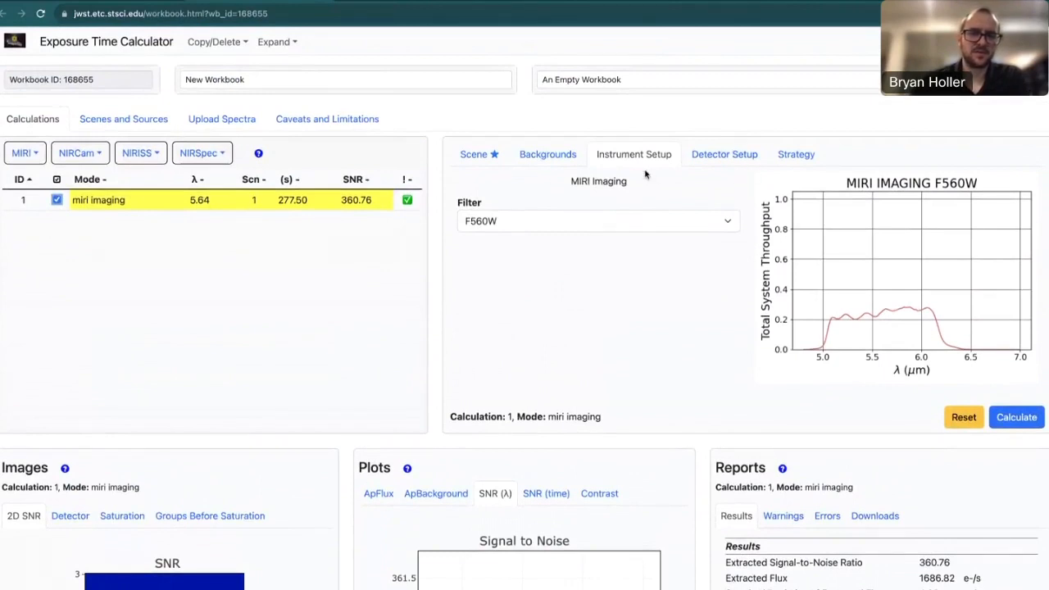
{"action": "left_click", "coordinate": [478, 156]}
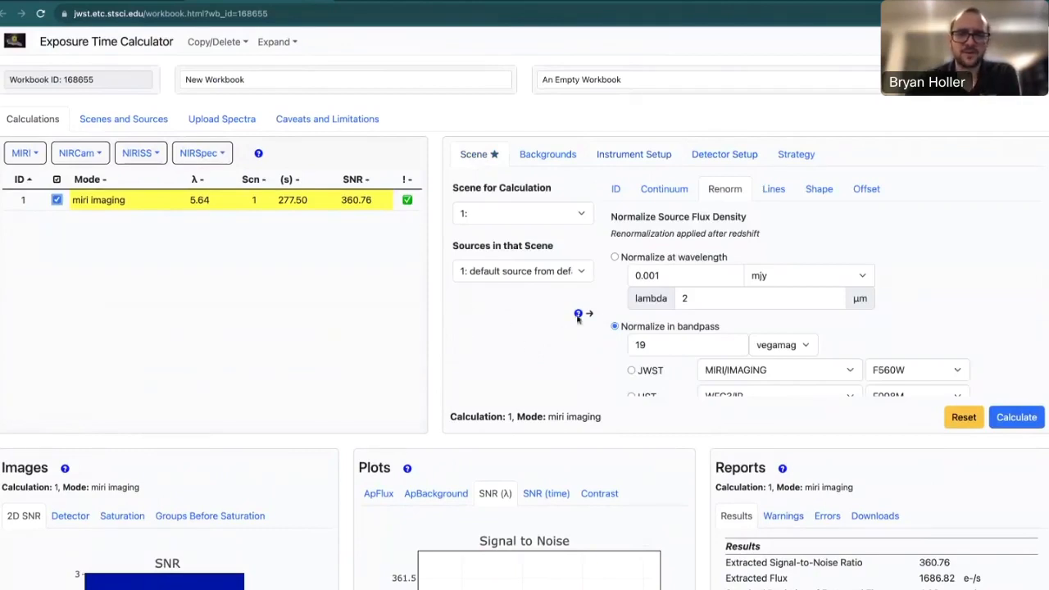
{"action": "scroll", "coordinate": [713, 328], "scroll_direction": "down", "scroll_amount": 1}
{"action": "scroll", "coordinate": [713, 328], "scroll_direction": "down", "scroll_amount": 2}
{"action": "scroll", "coordinate": [714, 328], "scroll_direction": "up", "scroll_amount": 3}
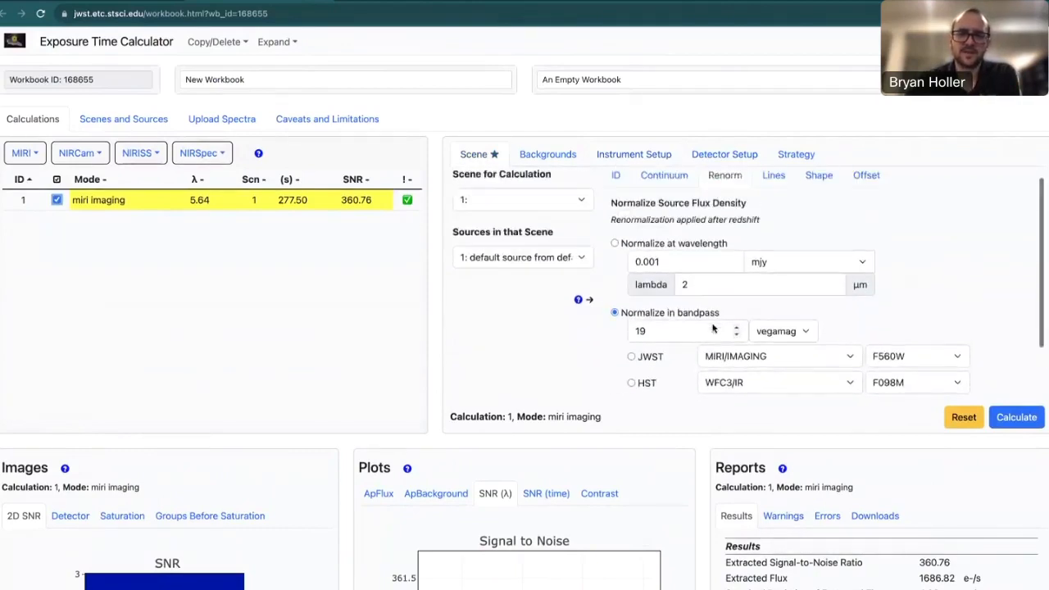
{"action": "left_click", "coordinate": [676, 190]}
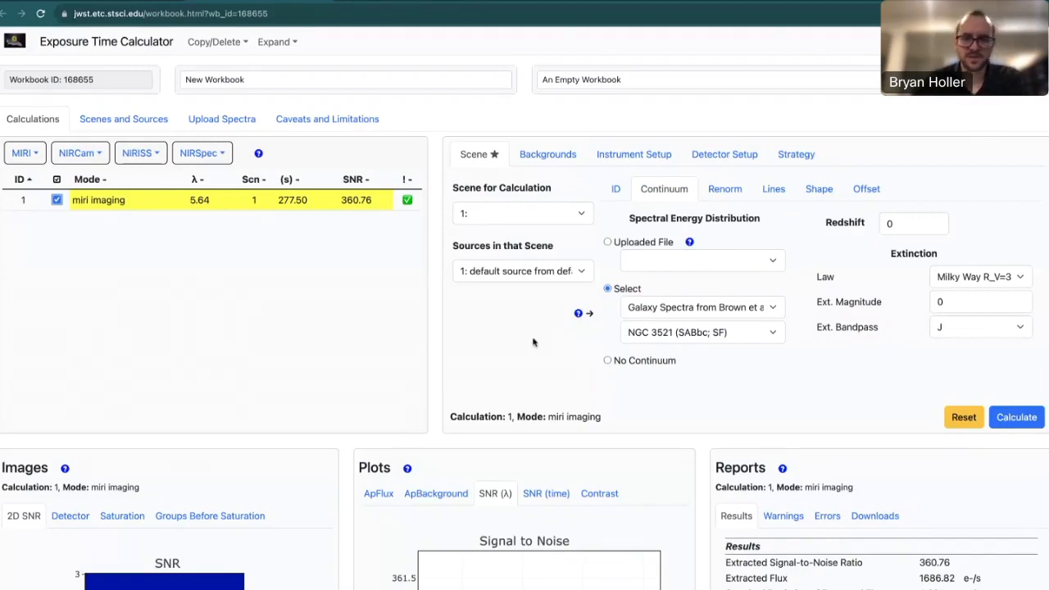
Keep scene 1 for the calculation and show the Low background settings.
{"action": "left_click", "coordinate": [524, 214]}
{"action": "left_click", "coordinate": [525, 216]}
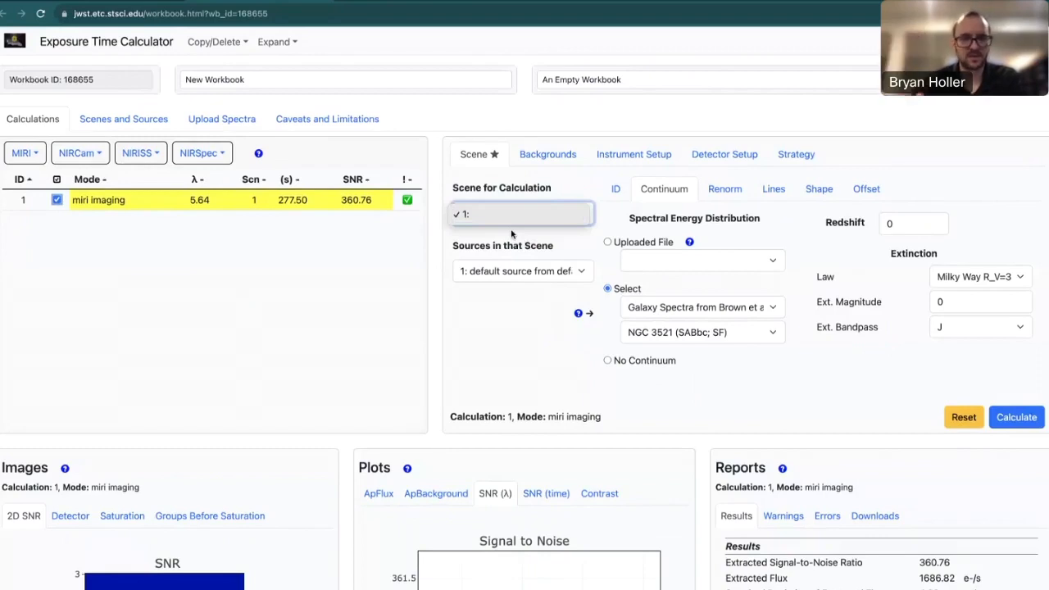
{"action": "left_click", "coordinate": [512, 236]}
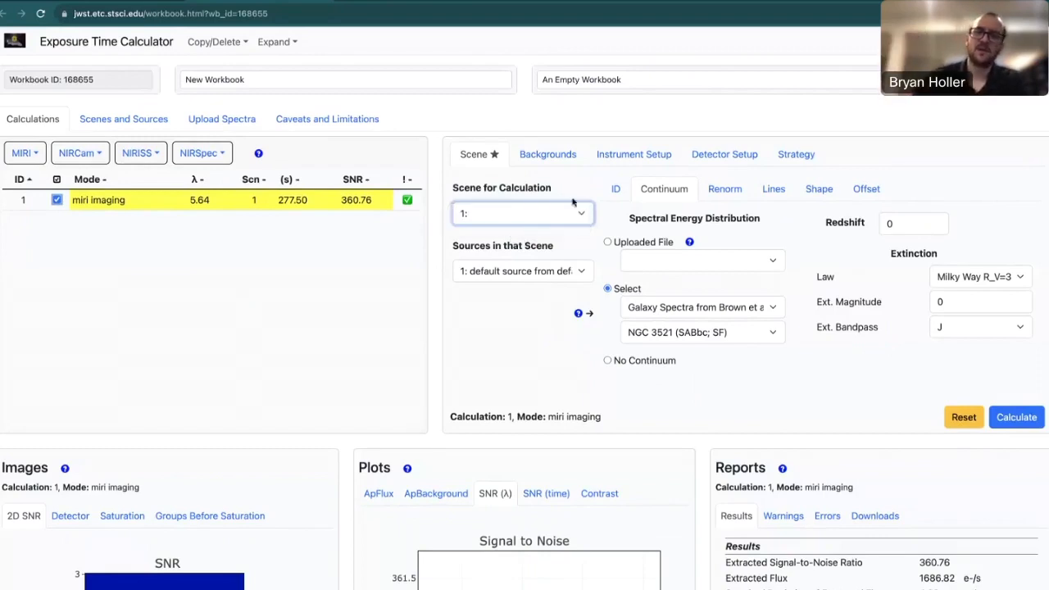
{"action": "left_click", "coordinate": [561, 161]}
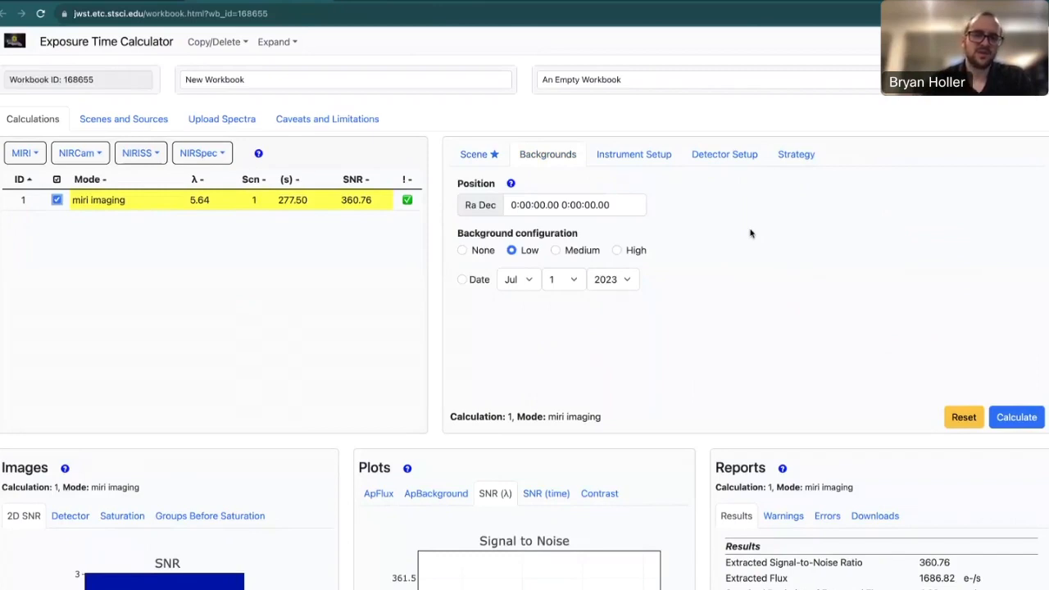
Try the Date, None, Low and Medium backgrounds, settle on High, then view the F560W throughput.
{"action": "left_click", "coordinate": [462, 280]}
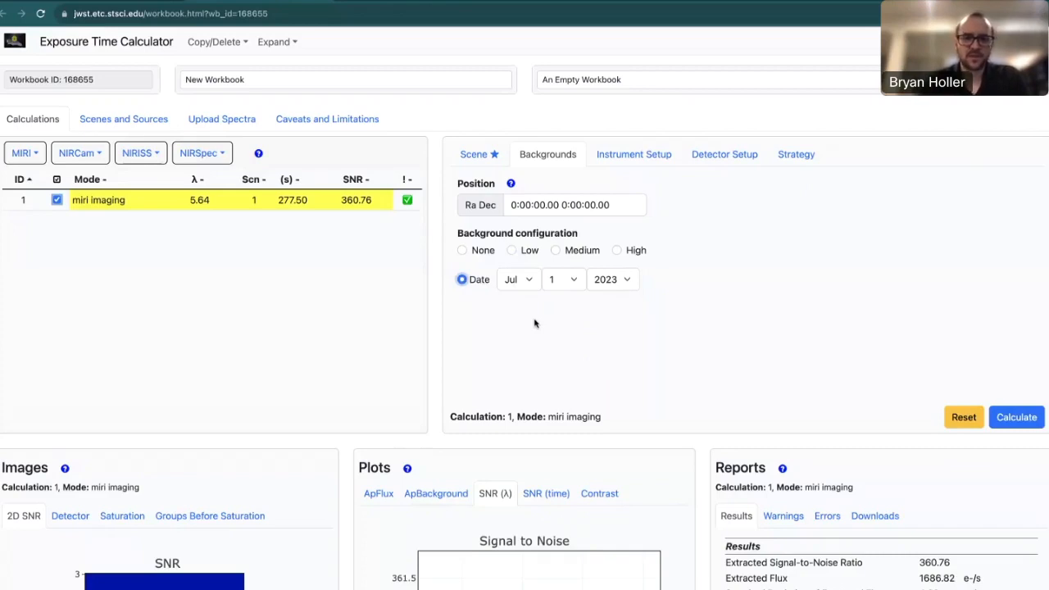
{"action": "left_click", "coordinate": [464, 251]}
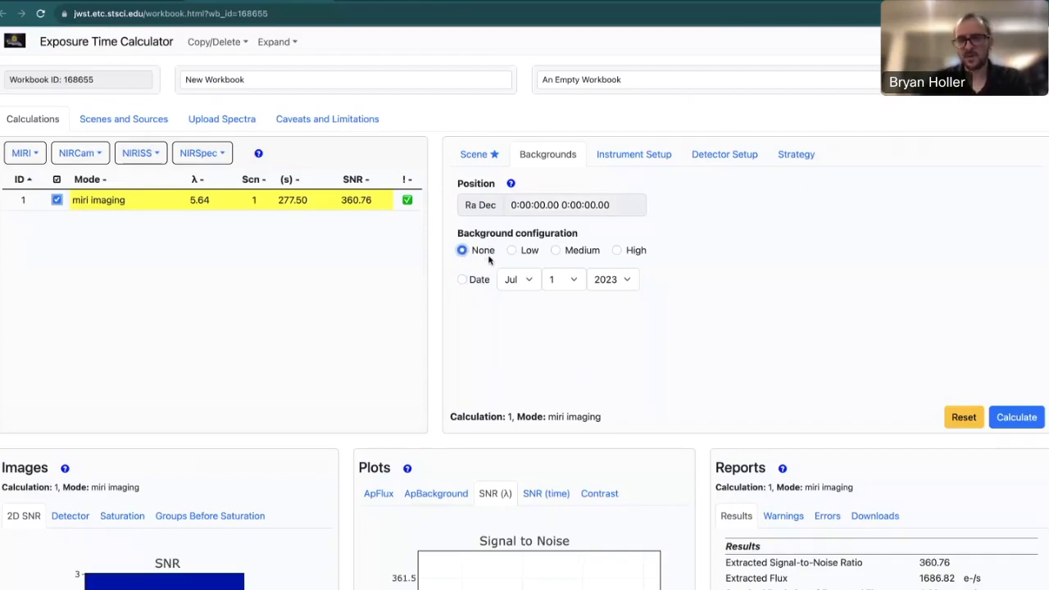
{"action": "left_click", "coordinate": [512, 253]}
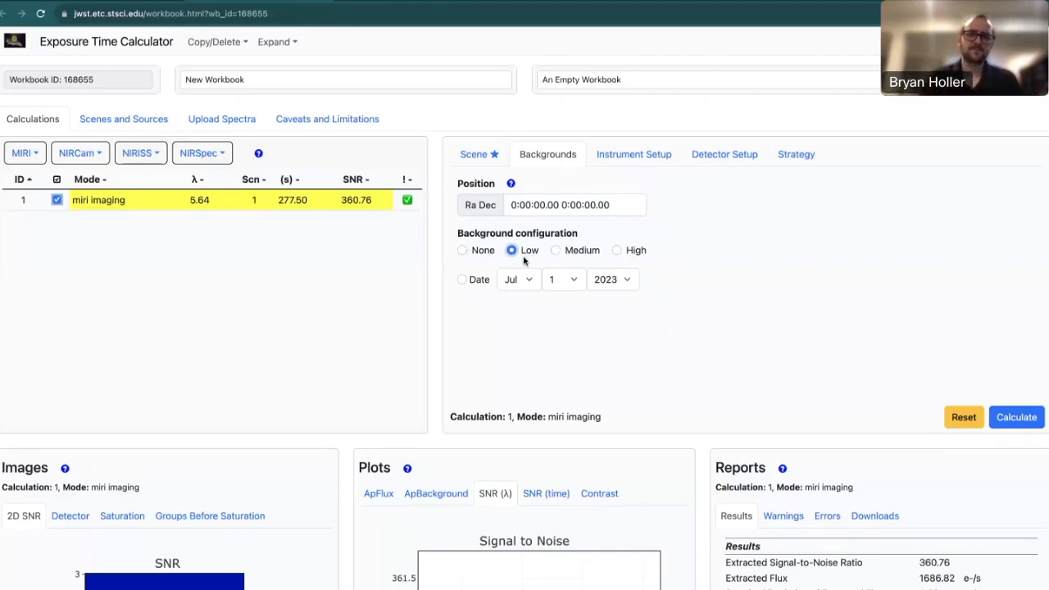
{"action": "left_click", "coordinate": [555, 251]}
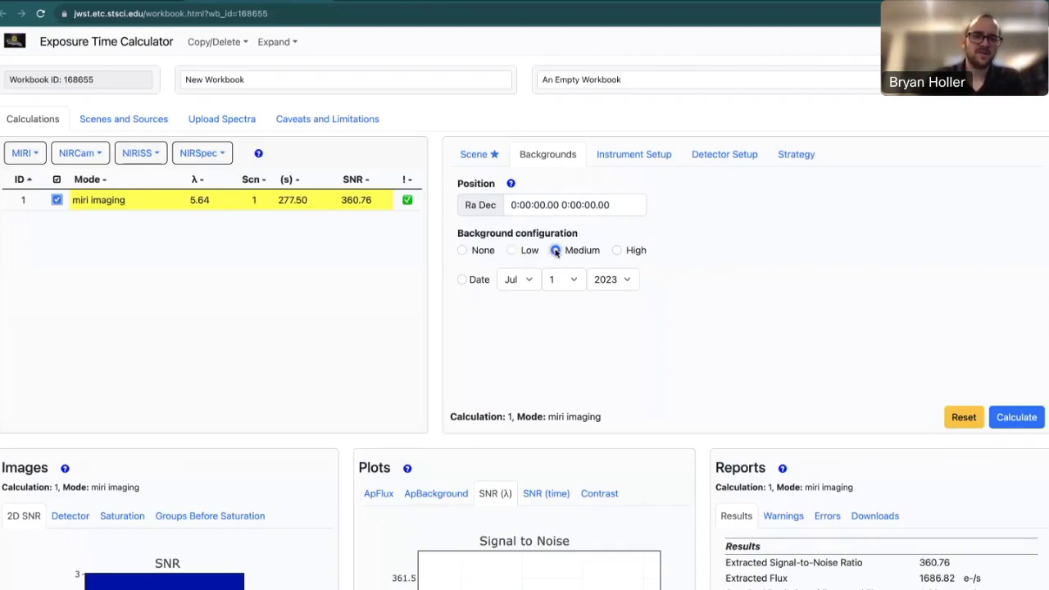
{"action": "left_click", "coordinate": [617, 251]}
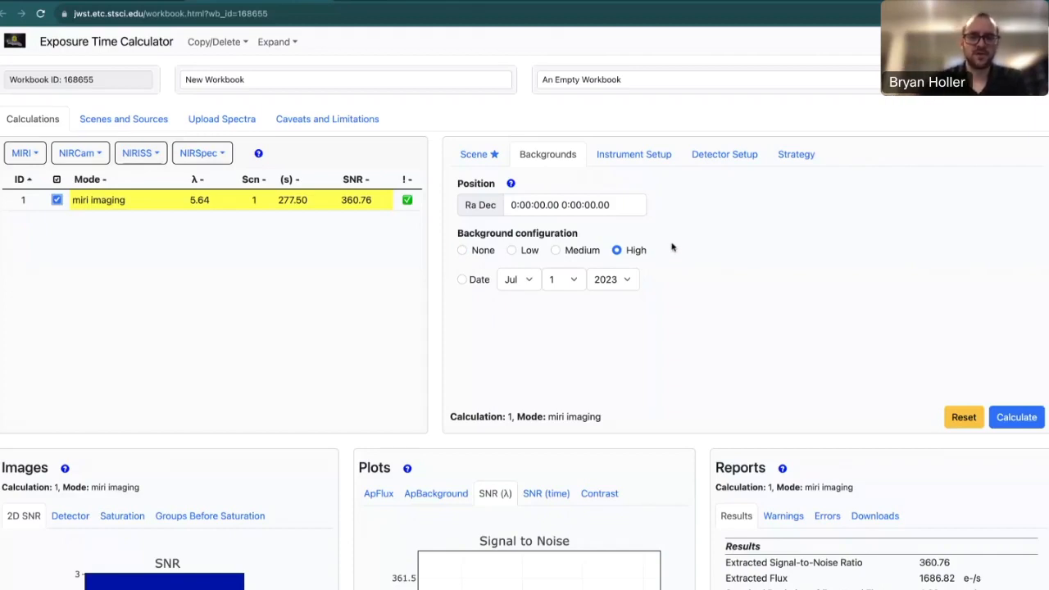
{"action": "left_click", "coordinate": [654, 156]}
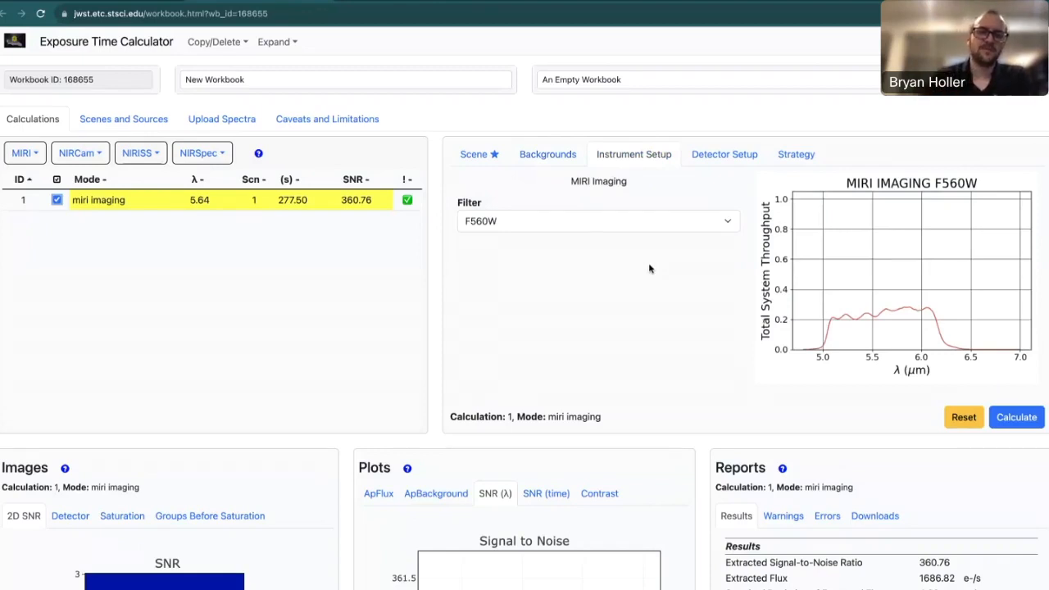
Keep the F560W filter and view the detector setup: FULL subarray, FASTR1, 100 groups, 277.50 s.
{"action": "left_click", "coordinate": [596, 225]}
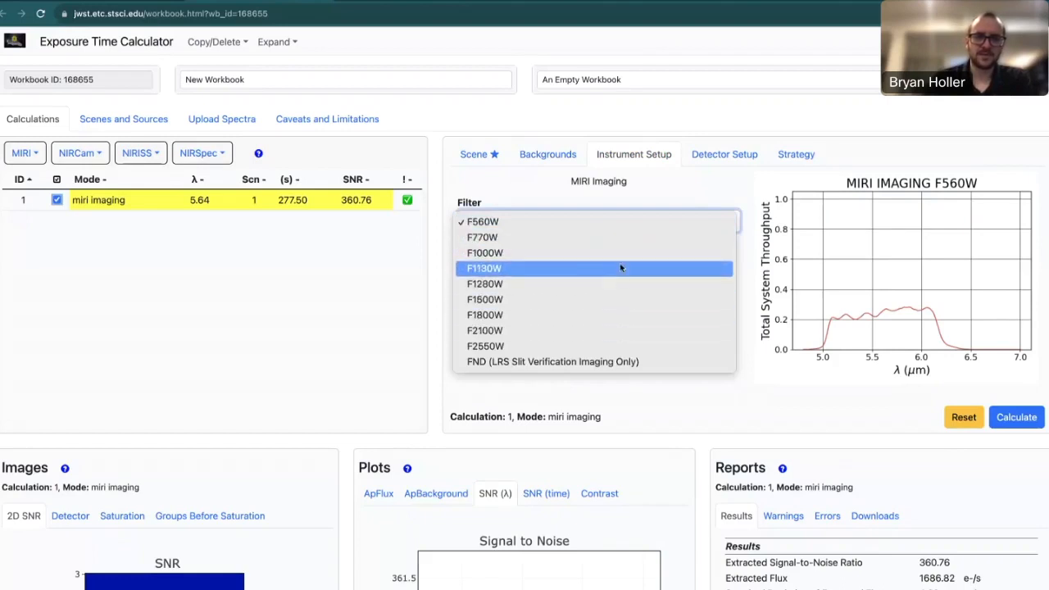
{"action": "left_click", "coordinate": [670, 189]}
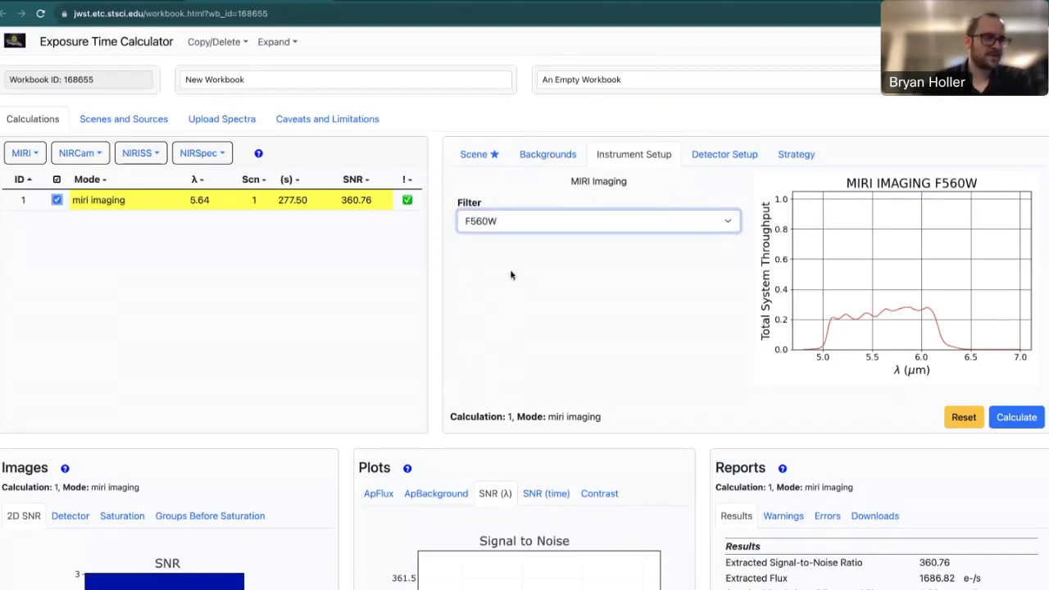
{"action": "left_click", "coordinate": [665, 196]}
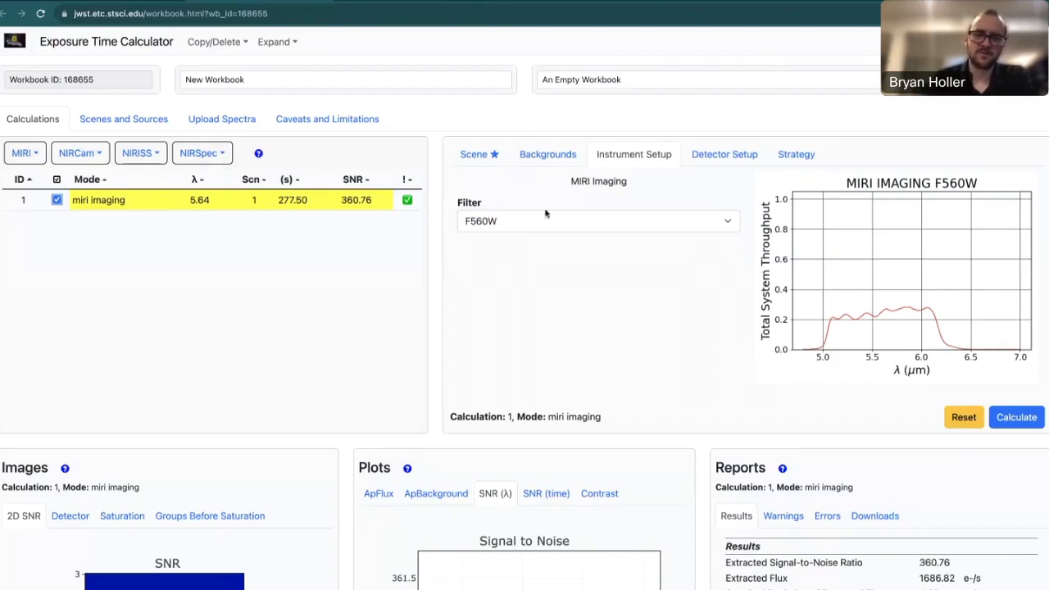
{"action": "left_click", "coordinate": [735, 163]}
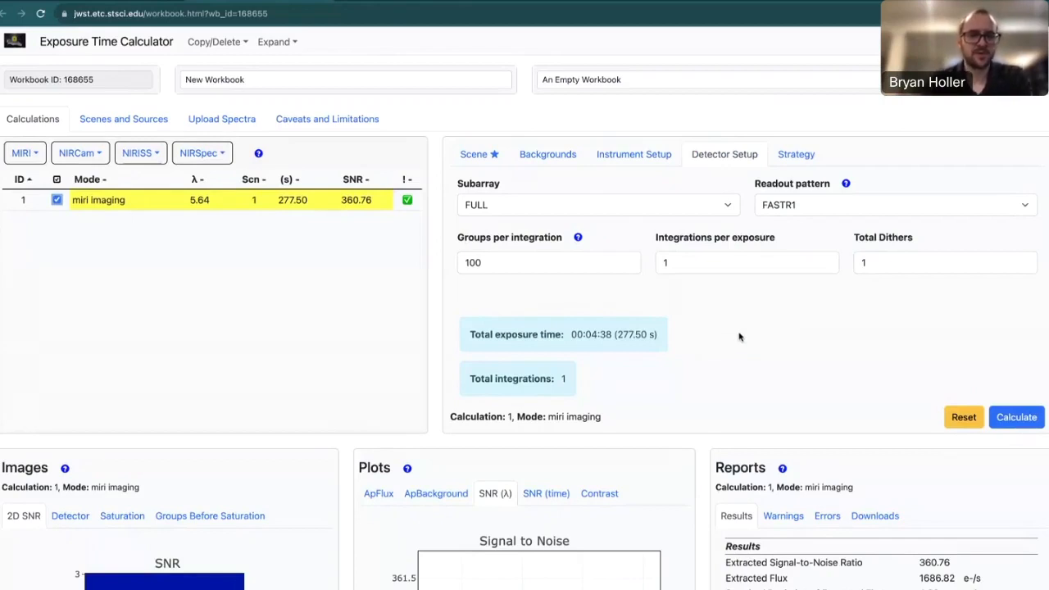
{"action": "left_click", "coordinate": [647, 210]}
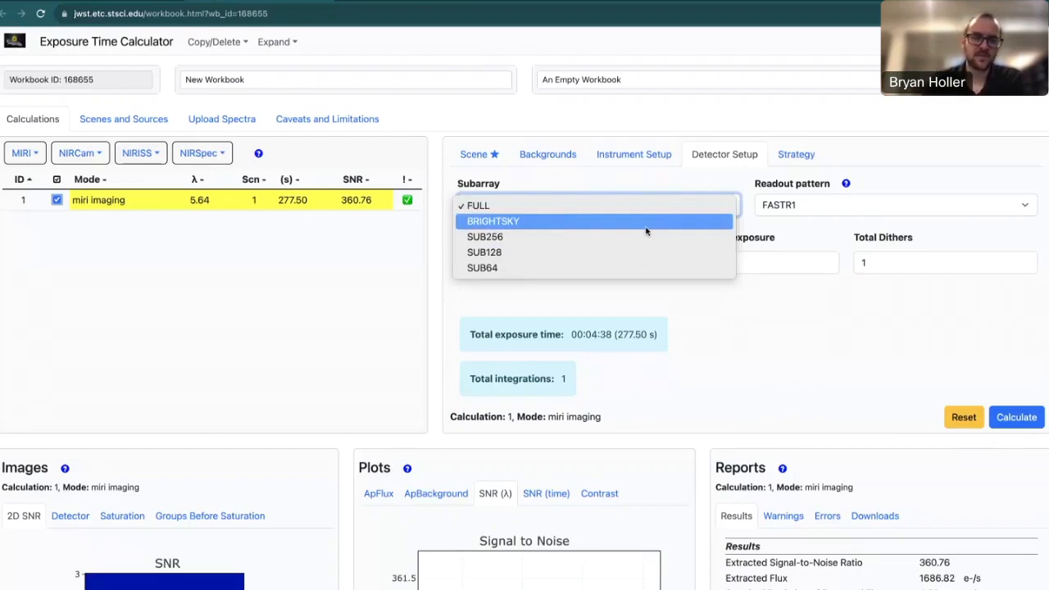
{"action": "left_click", "coordinate": [734, 344]}
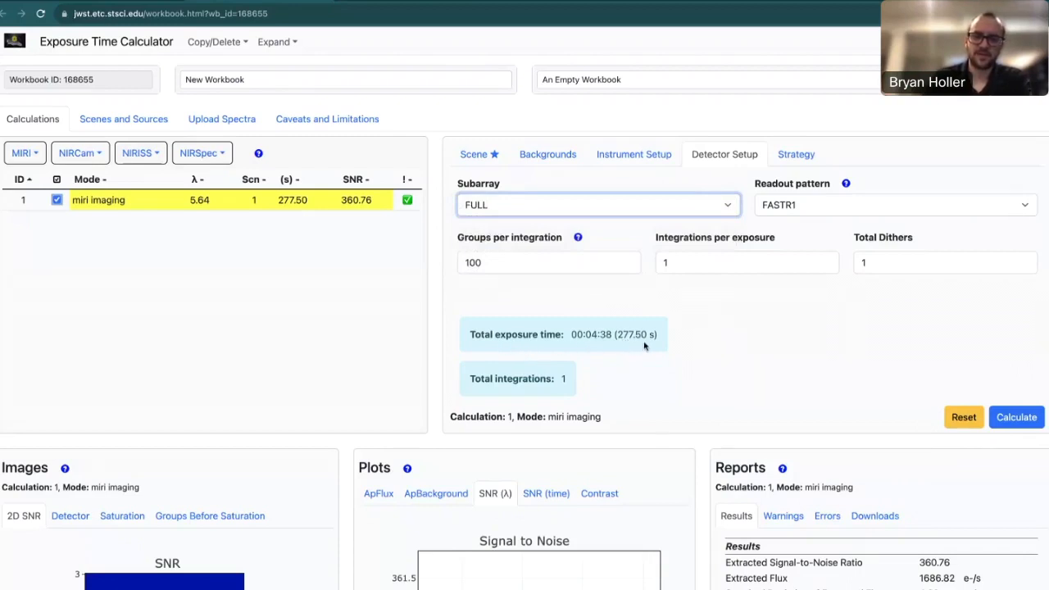
{"action": "left_click", "coordinate": [639, 207]}
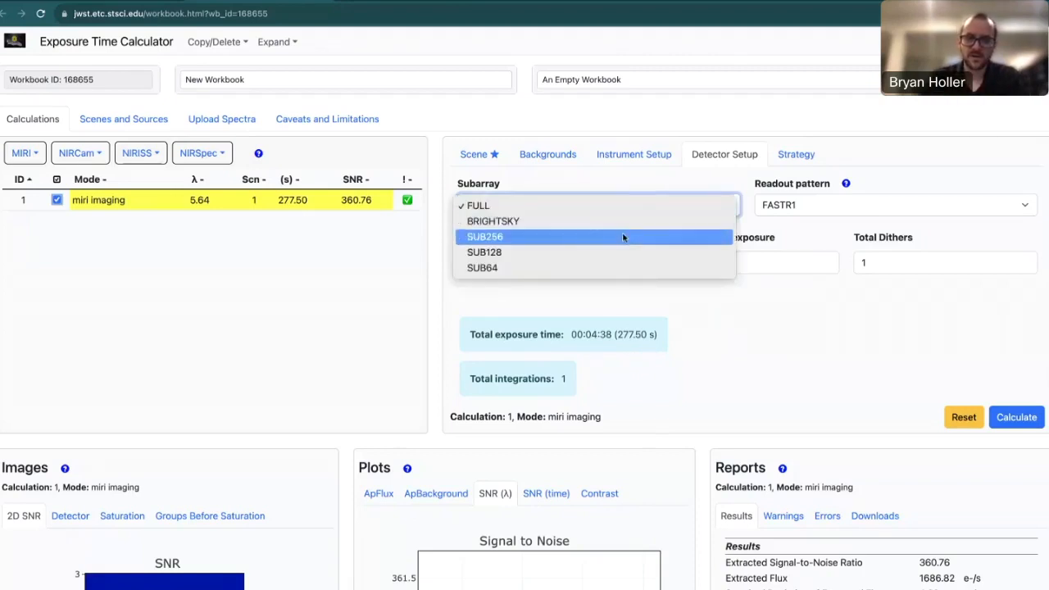
{"action": "left_click", "coordinate": [623, 237]}
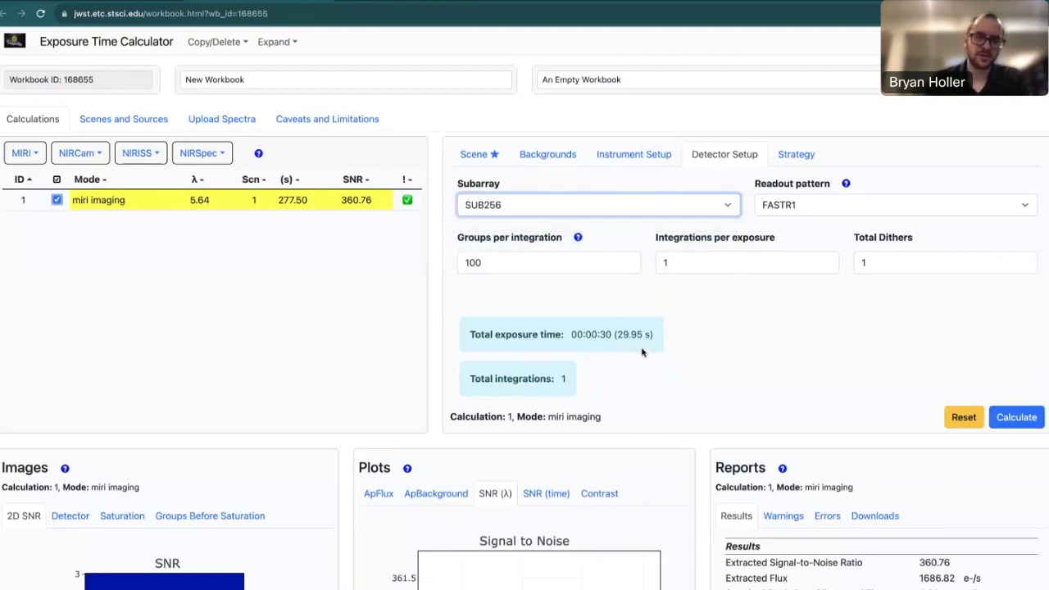
{"action": "left_click", "coordinate": [662, 204]}
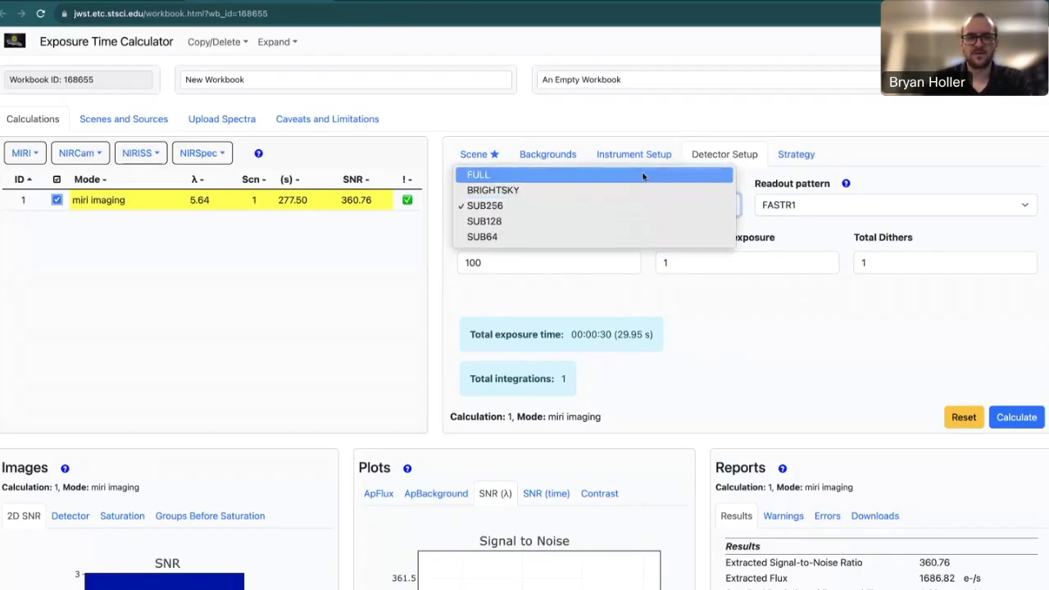
{"action": "left_click", "coordinate": [643, 176]}
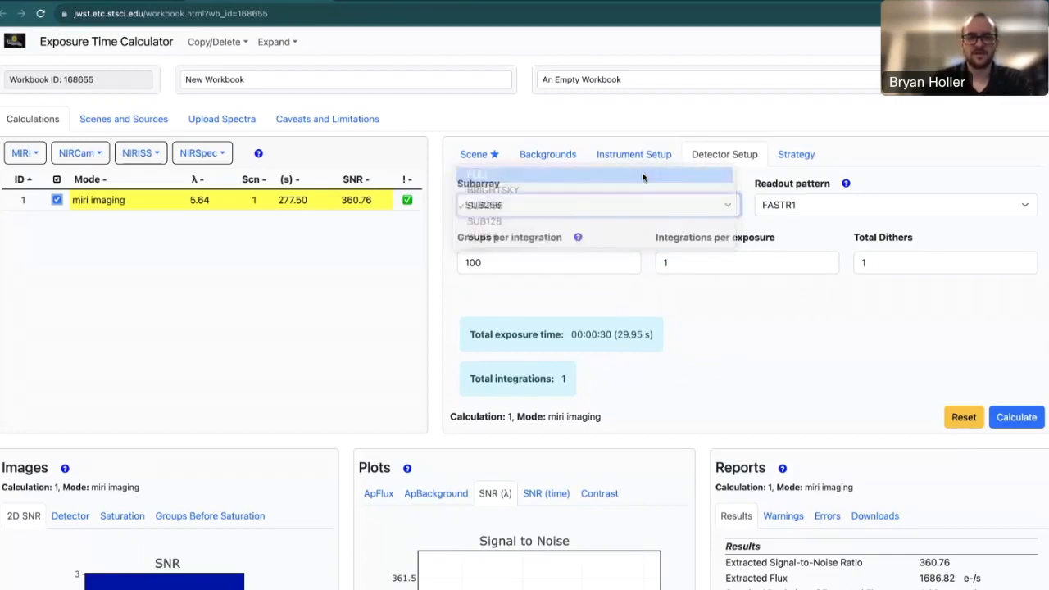
{"action": "left_click", "coordinate": [853, 207]}
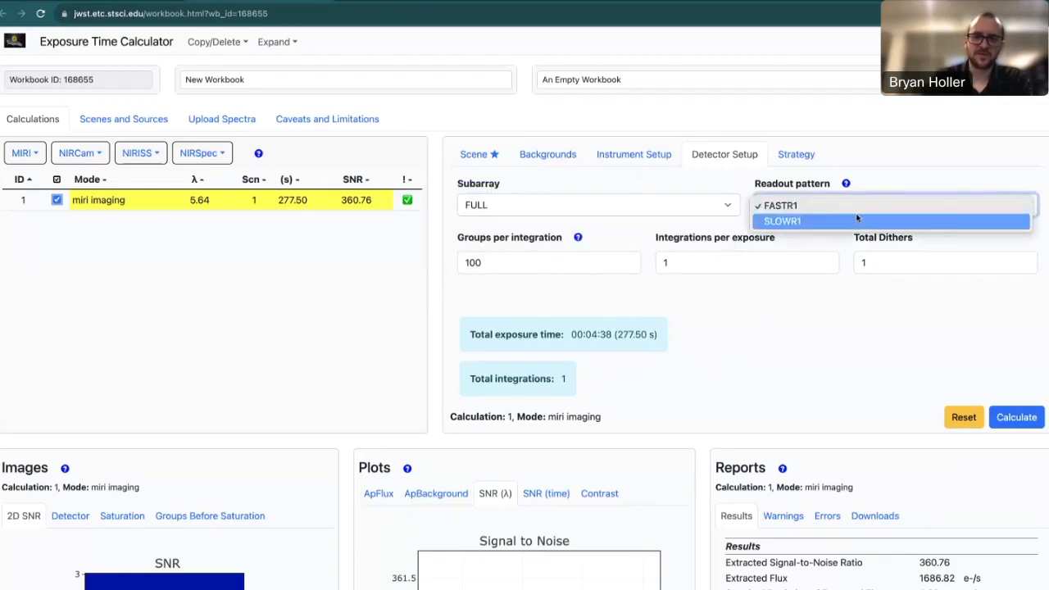
{"action": "left_click", "coordinate": [798, 357]}
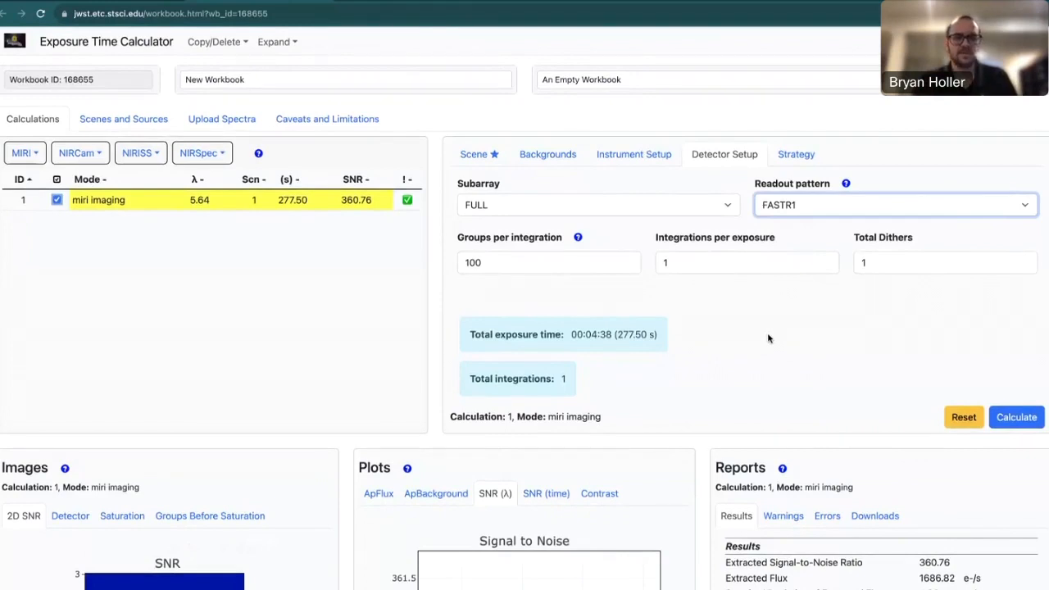
{"action": "left_click", "coordinate": [616, 291]}
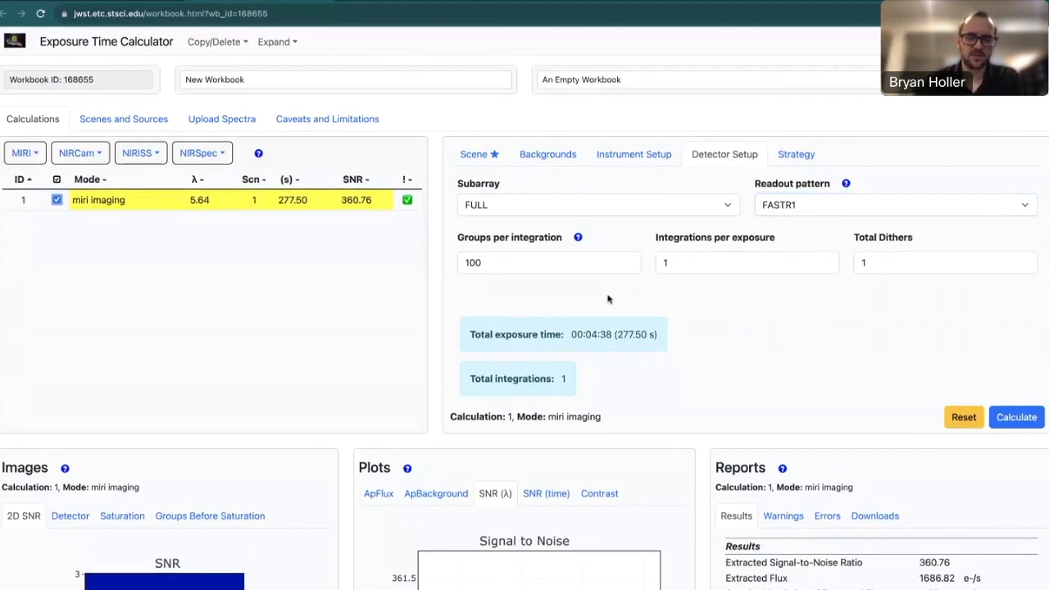
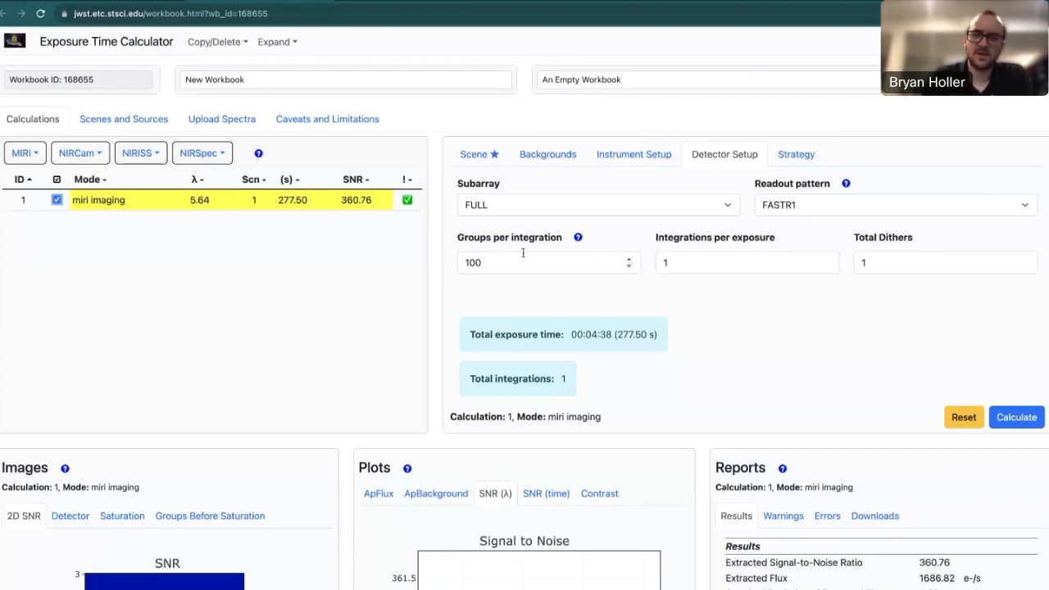
Cut groups per integration from 100 to 10 and recalculate, giving 27.75 s and SNR 82.83.
{"action": "left_click", "coordinate": [517, 258]}
{"action": "key", "text": "BackSpace"}
{"action": "left_click", "coordinate": [751, 337]}
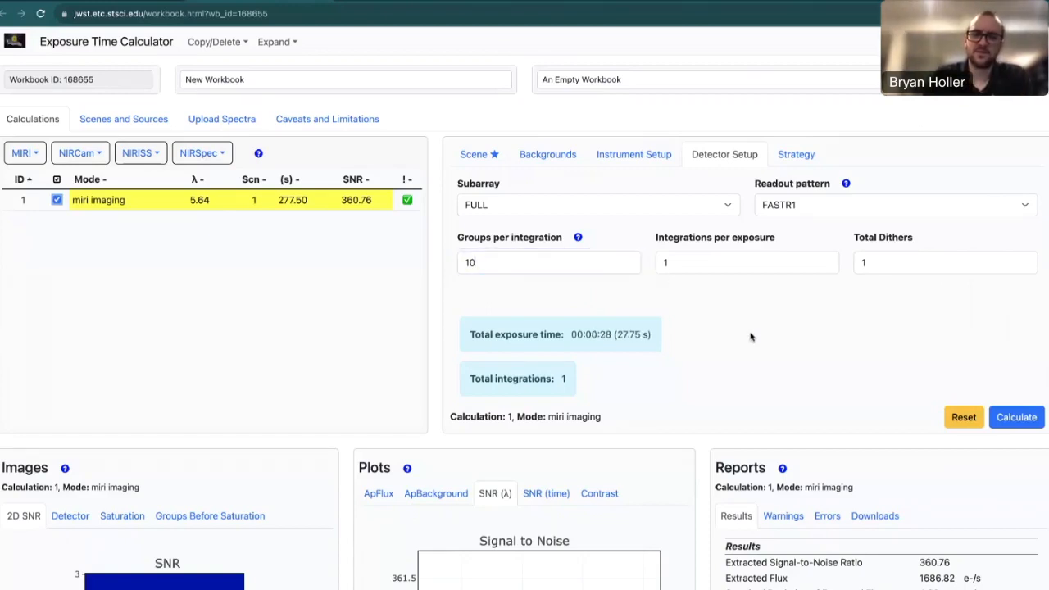
{"action": "left_click", "coordinate": [1017, 417]}
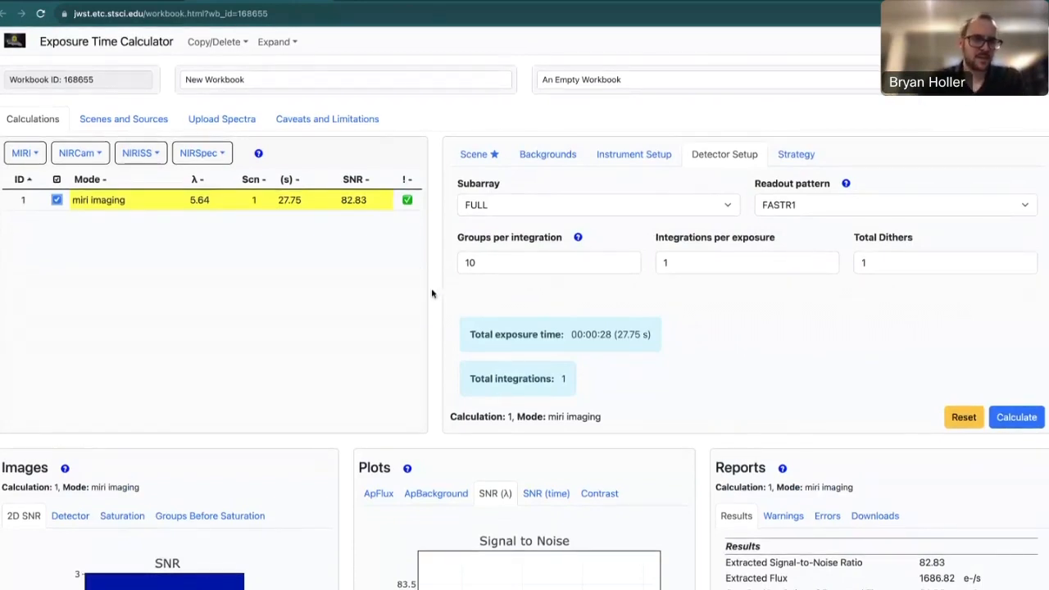
{"action": "left_click", "coordinate": [285, 46]}
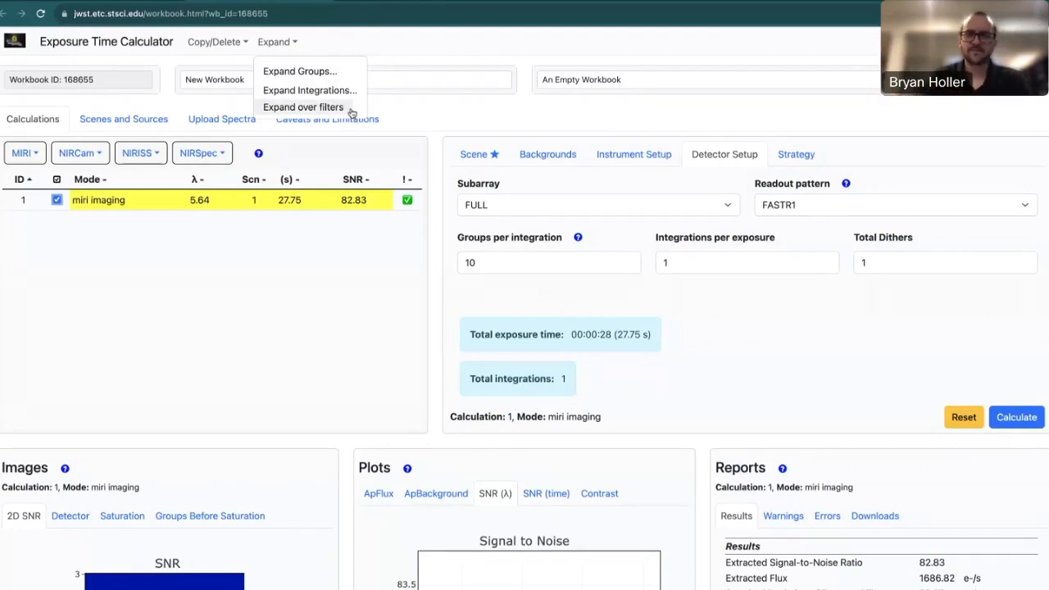
Expand groups with start value 20, step size 10 and 10 iterations to add rows 2–11.
{"action": "left_click", "coordinate": [326, 75]}
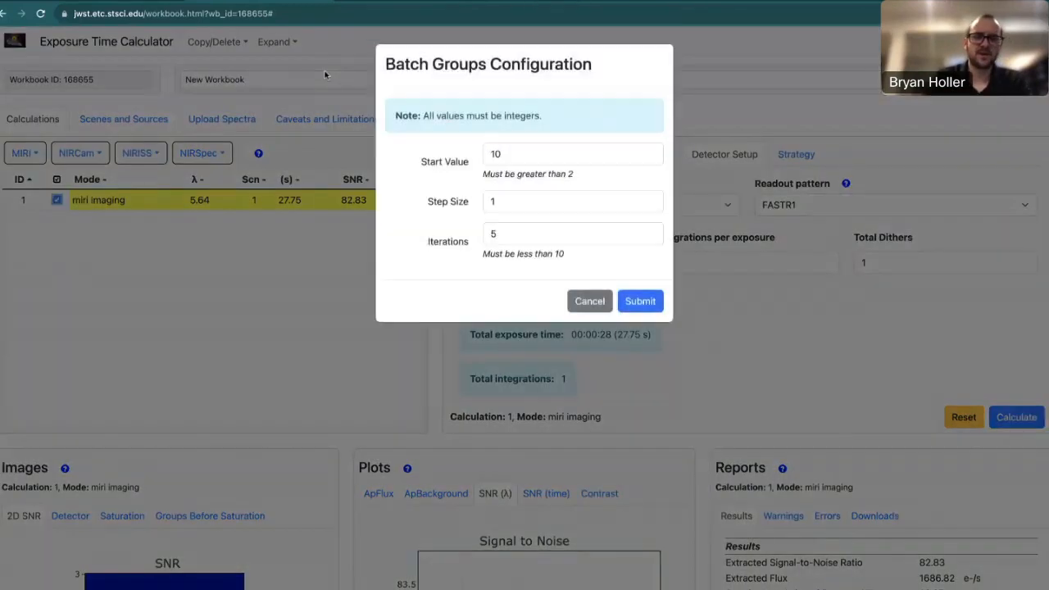
{"action": "left_click", "coordinate": [498, 158]}
{"action": "key", "text": "BackSpace"}
{"action": "type", "text": "2"}
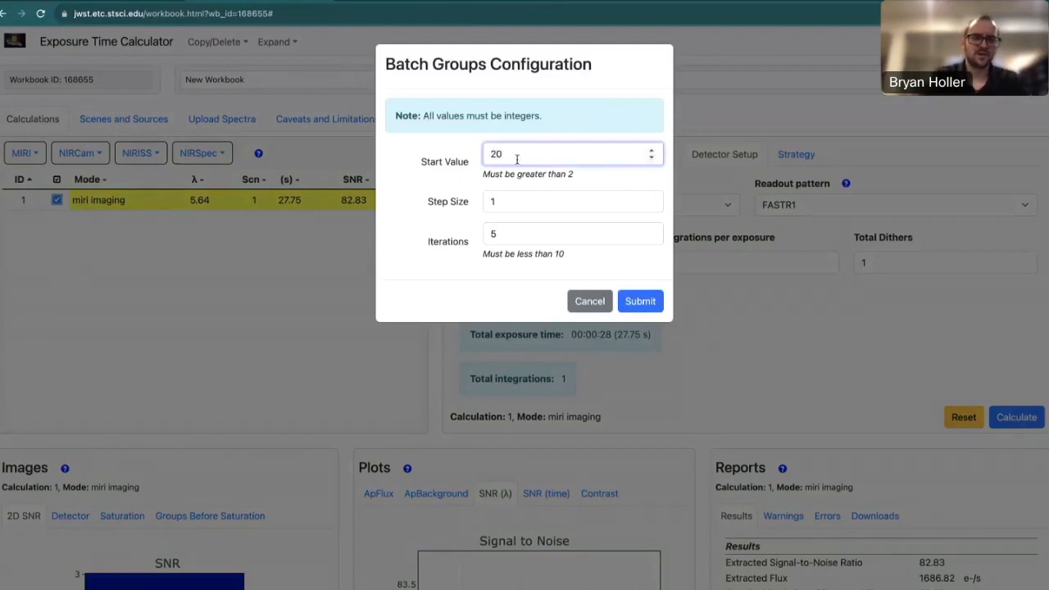
{"action": "left_click", "coordinate": [517, 204]}
{"action": "type", "text": "0"}
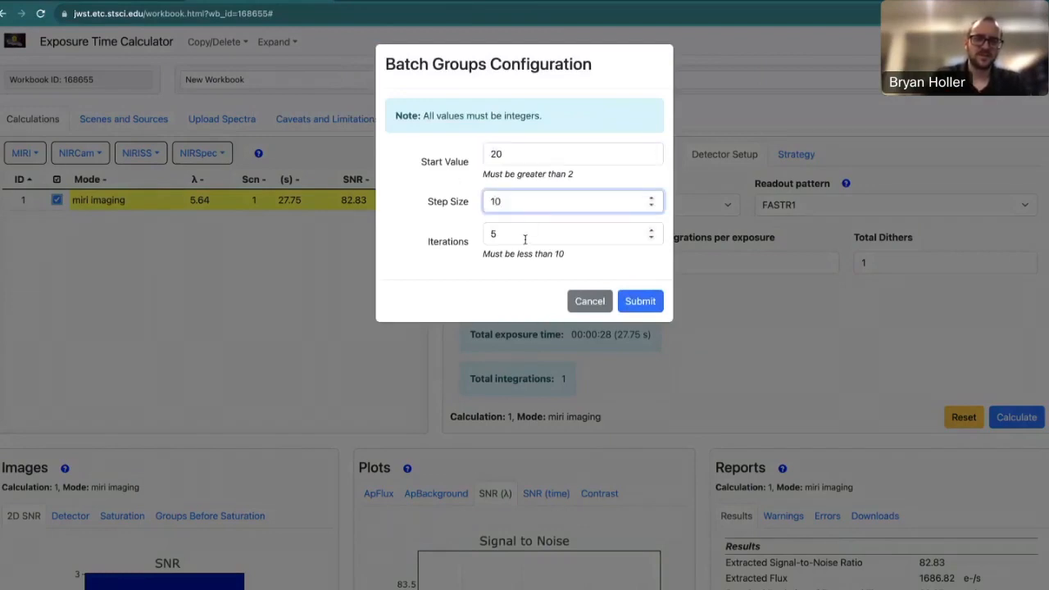
{"action": "left_click", "coordinate": [524, 238]}
{"action": "key", "text": "BackSpace"}
{"action": "type", "text": "10"}
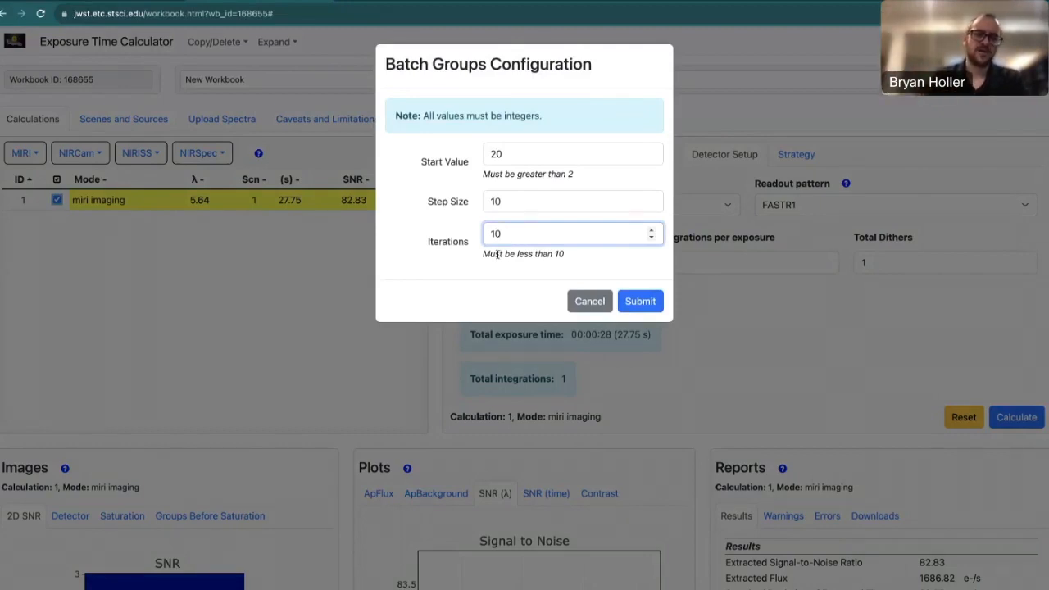
{"action": "left_click", "coordinate": [641, 303]}
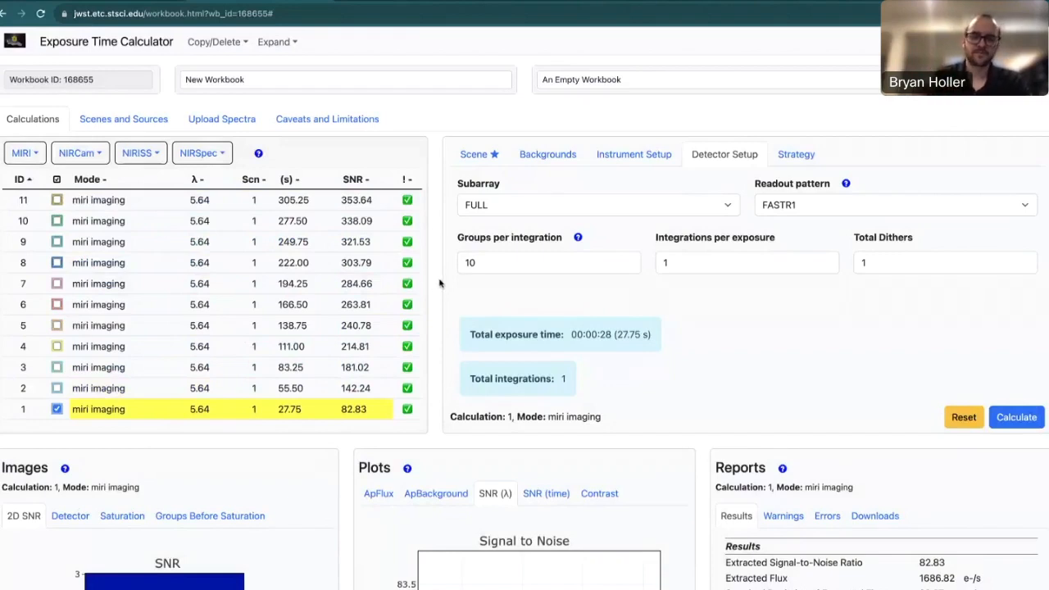
Sort the calculations table by ID in ascending order.
{"action": "left_click", "coordinate": [31, 180]}
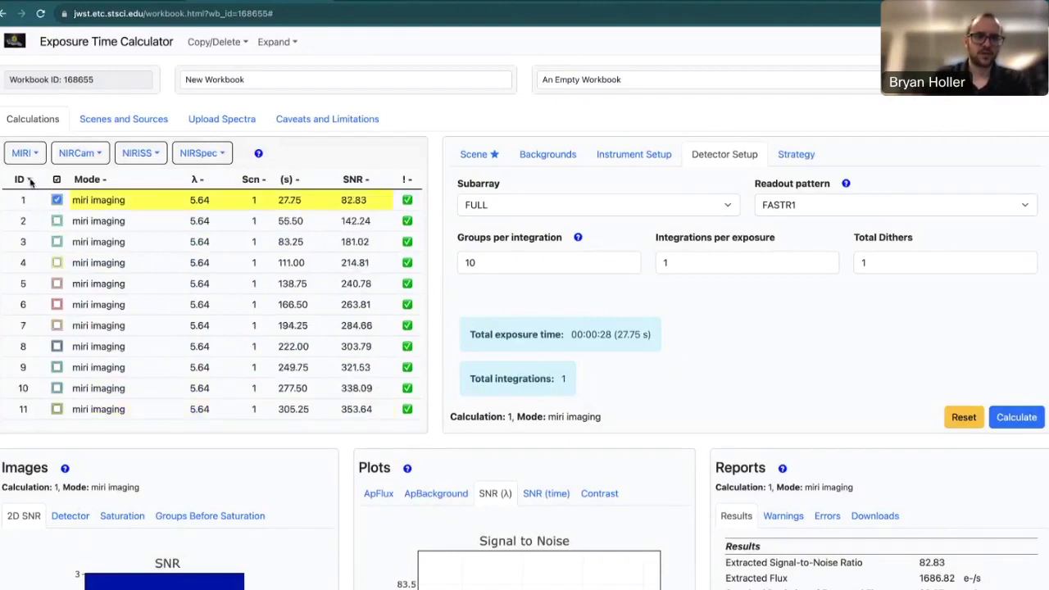
{"action": "left_click", "coordinate": [30, 180]}
{"action": "left_click", "coordinate": [31, 180]}
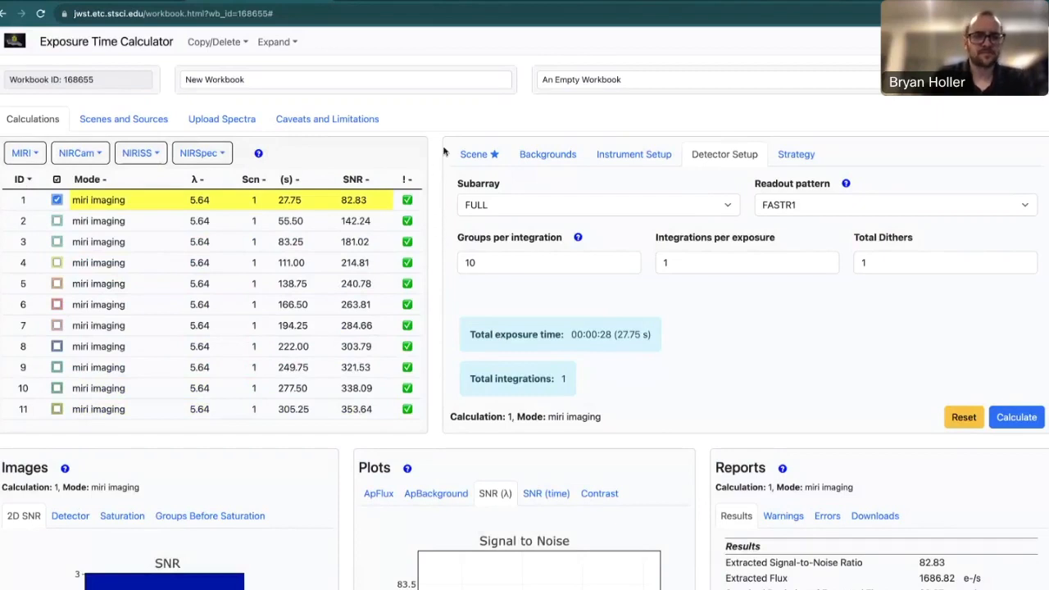
Expand integrations with start value 1, step size 1 and 10 iterations.
{"action": "left_click", "coordinate": [274, 45]}
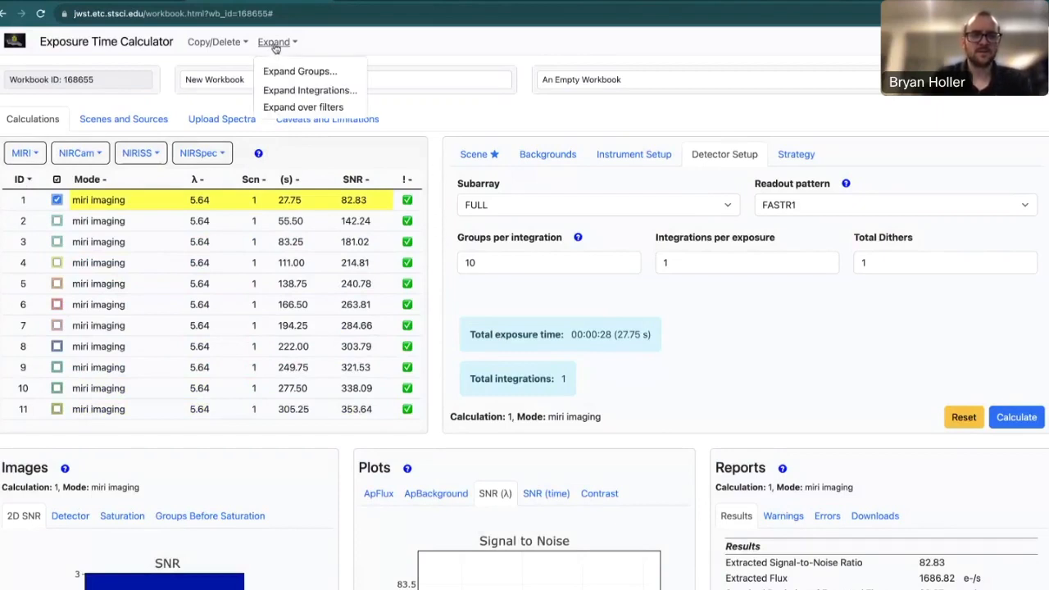
{"action": "left_click", "coordinate": [333, 97]}
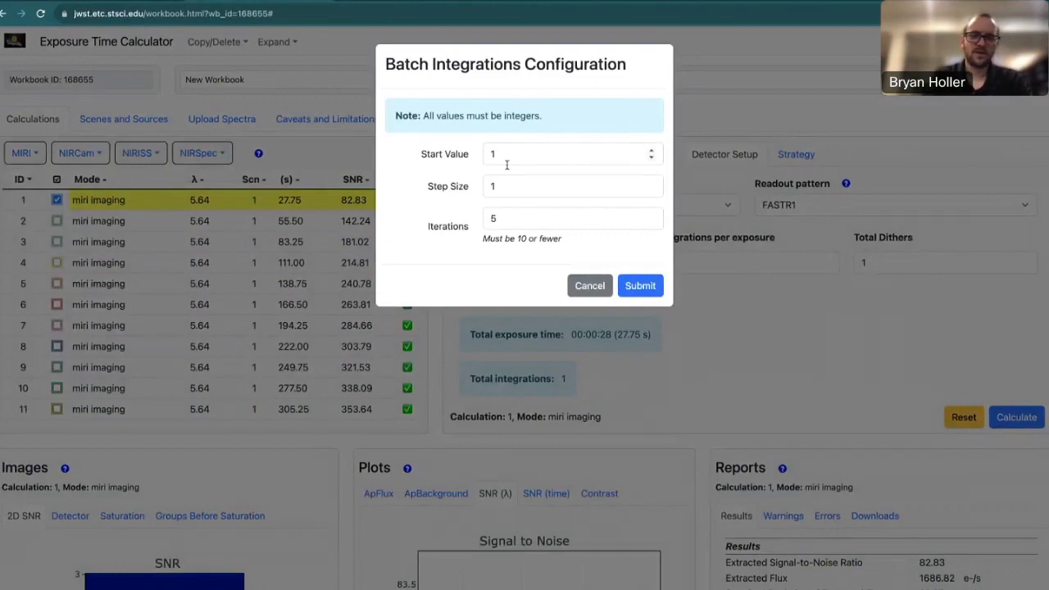
{"action": "left_click", "coordinate": [507, 215]}
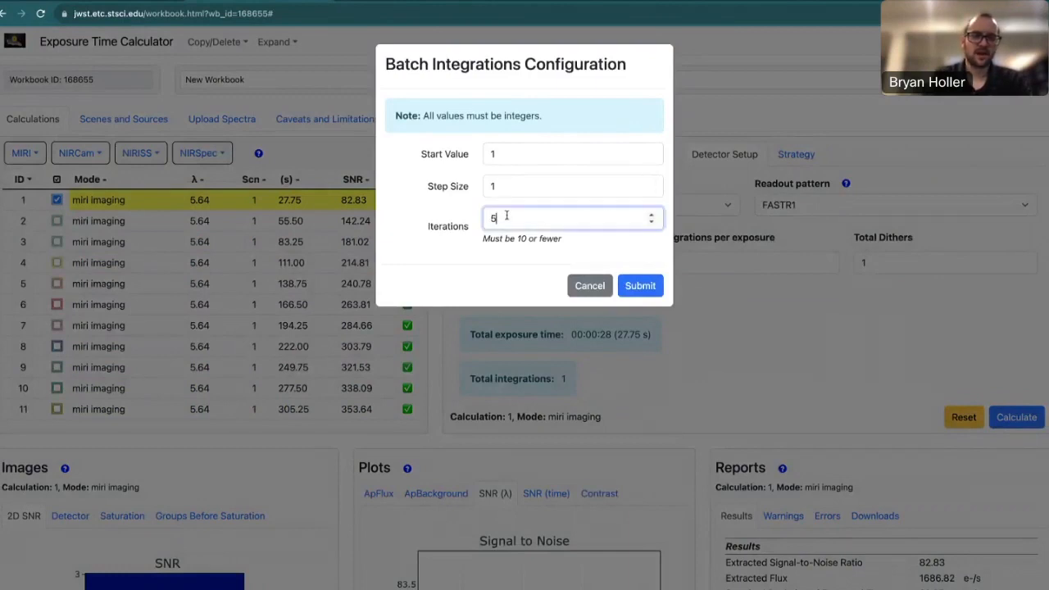
{"action": "key", "text": "BackSpace"}
{"action": "type", "text": "10"}
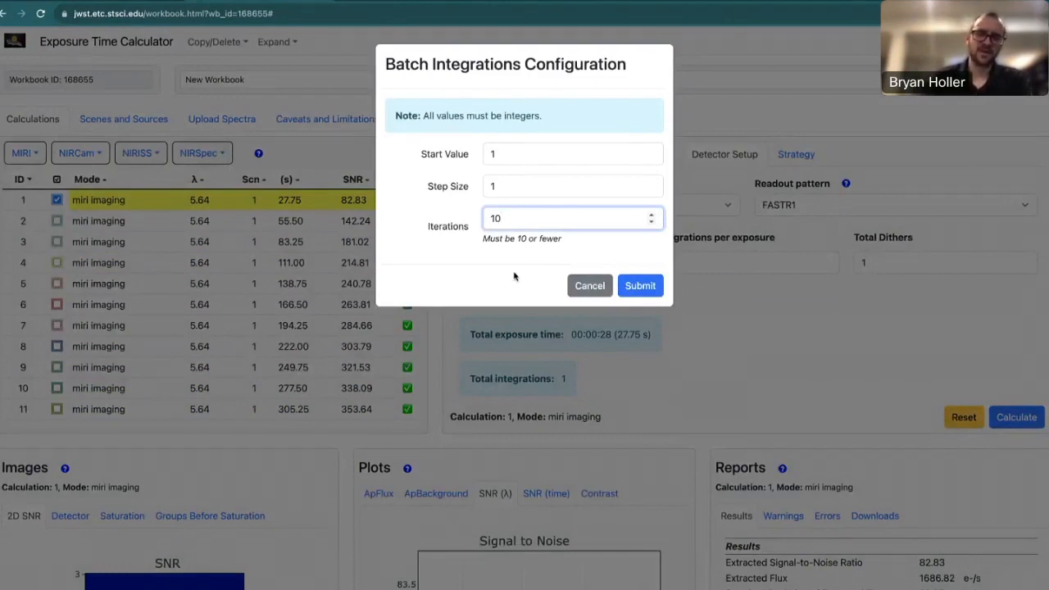
{"action": "left_click", "coordinate": [639, 287]}
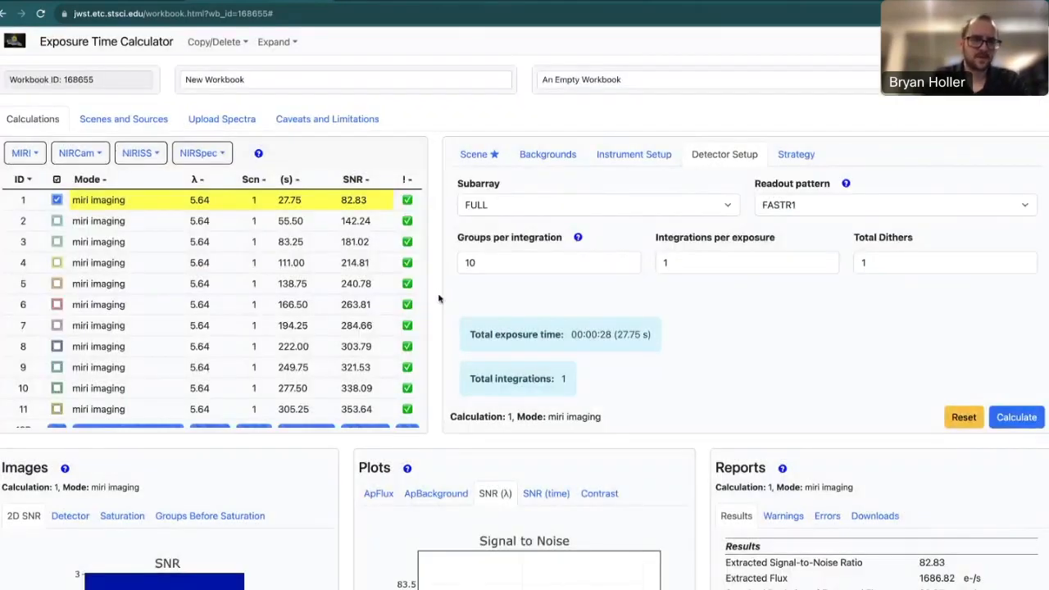
Mark all calculations and view their combined SNR plot at 5.64 microns, spanning about 83–355.
{"action": "scroll", "coordinate": [361, 310], "scroll_direction": "down", "scroll_amount": 3}
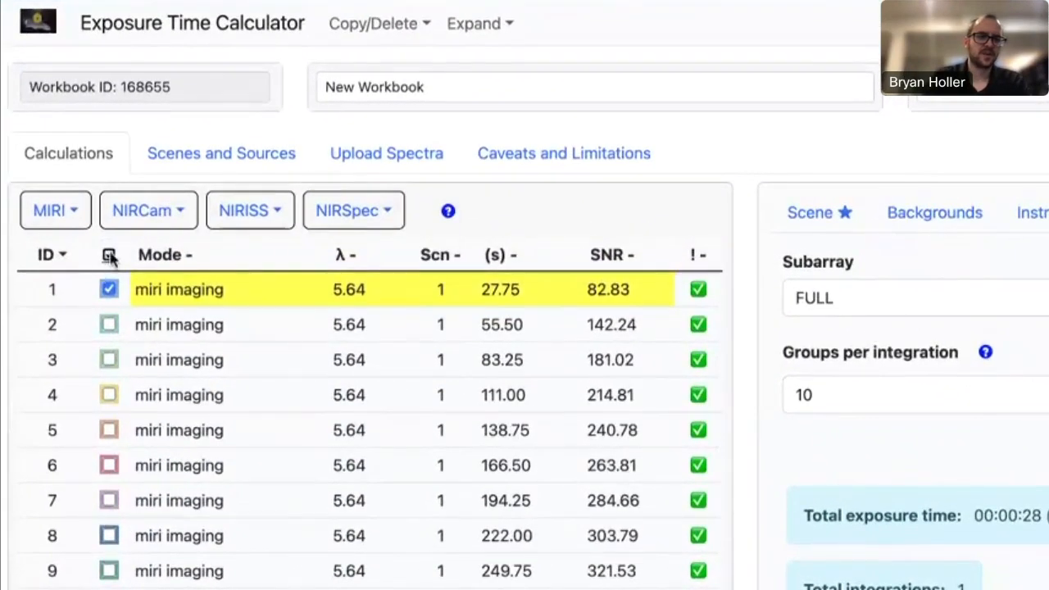
{"action": "left_click", "coordinate": [110, 256]}
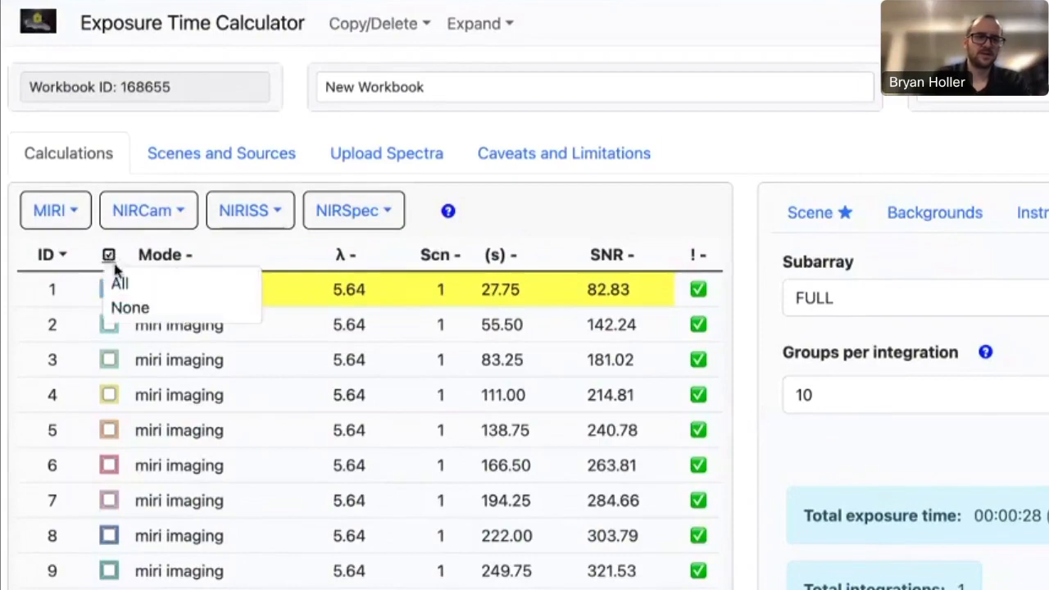
{"action": "left_click", "coordinate": [116, 283]}
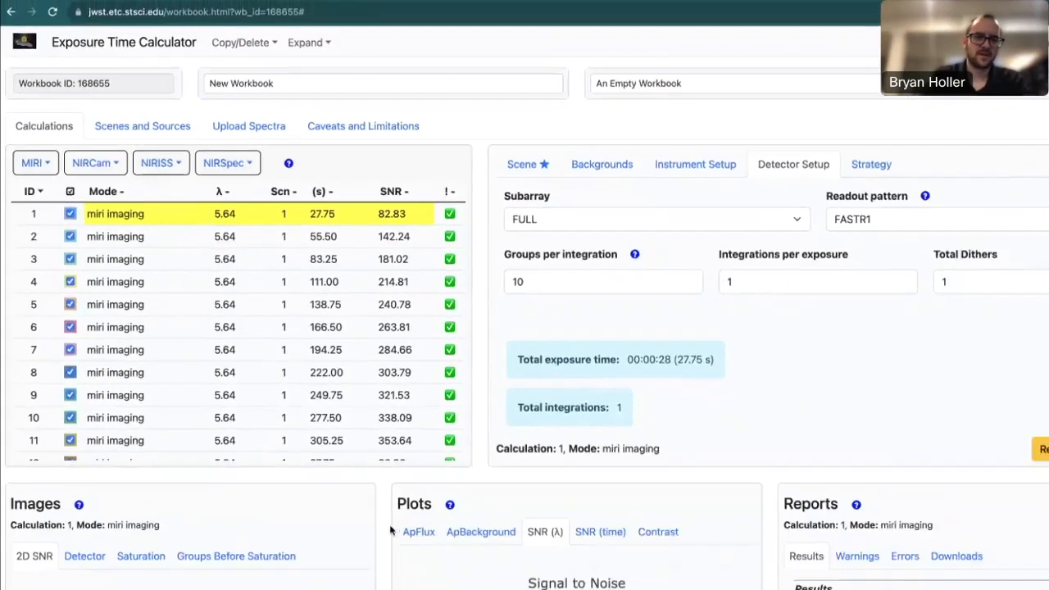
{"action": "scroll", "coordinate": [350, 486], "scroll_direction": "down", "scroll_amount": 5}
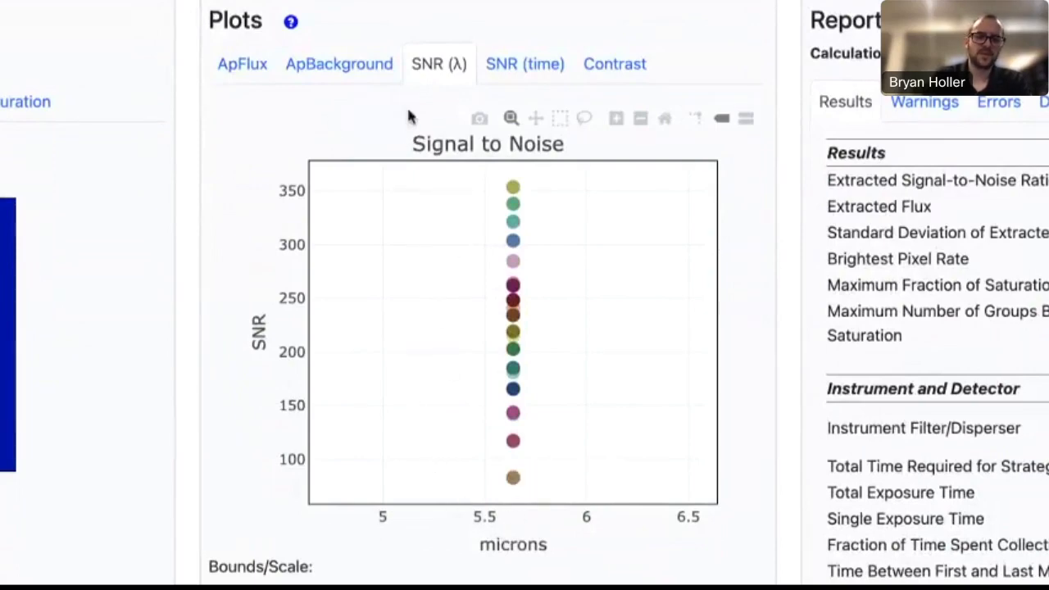
Plot SNR versus time and read the points, the groups series reaching 353.64 at 305 s.
{"action": "left_click", "coordinate": [518, 72]}
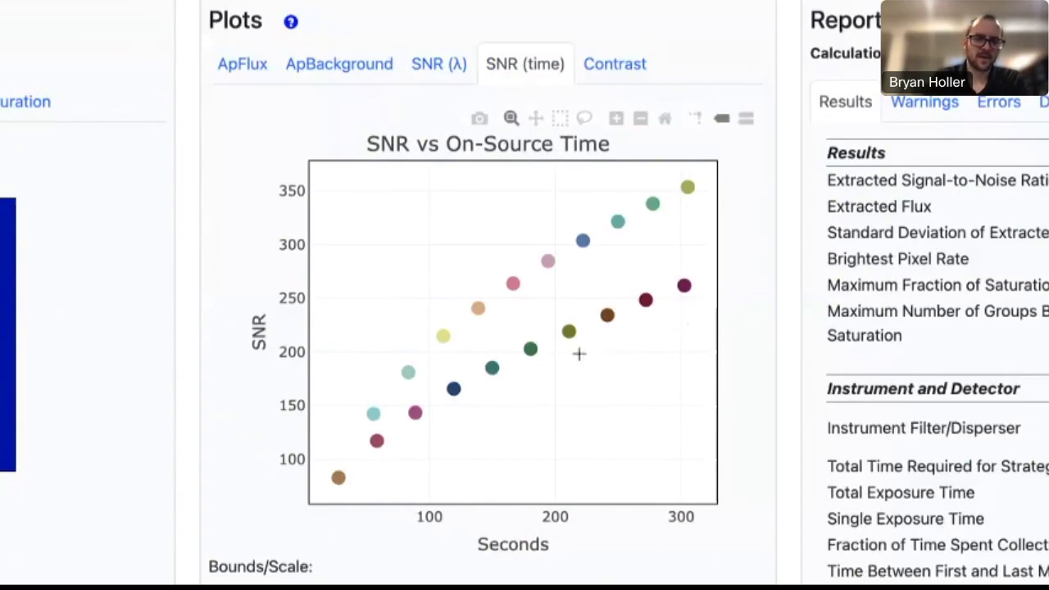
{"action": "mouse_move", "coordinate": [323, 464]}
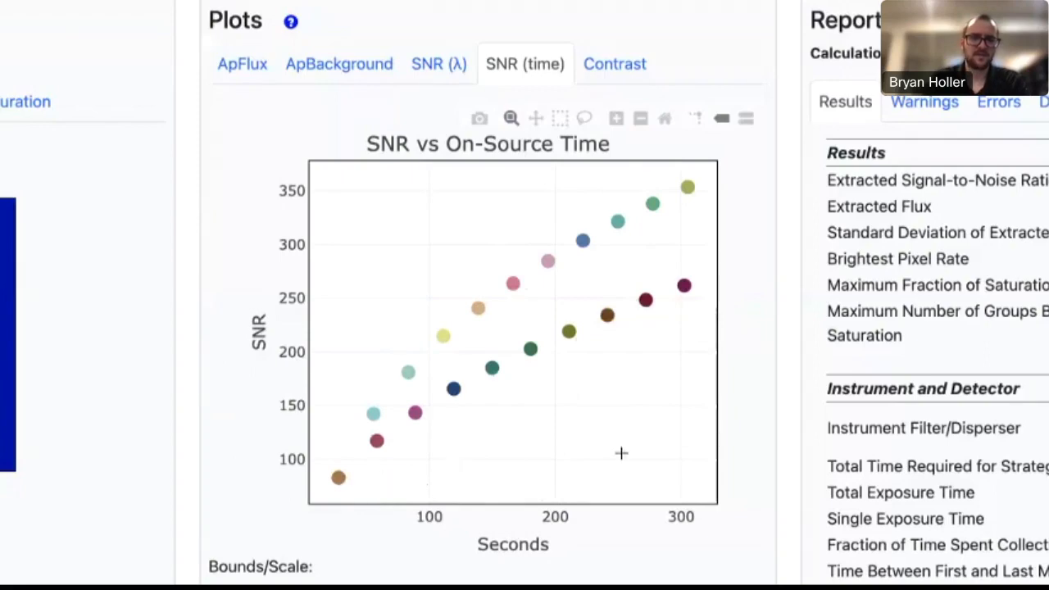
{"action": "mouse_move", "coordinate": [684, 286]}
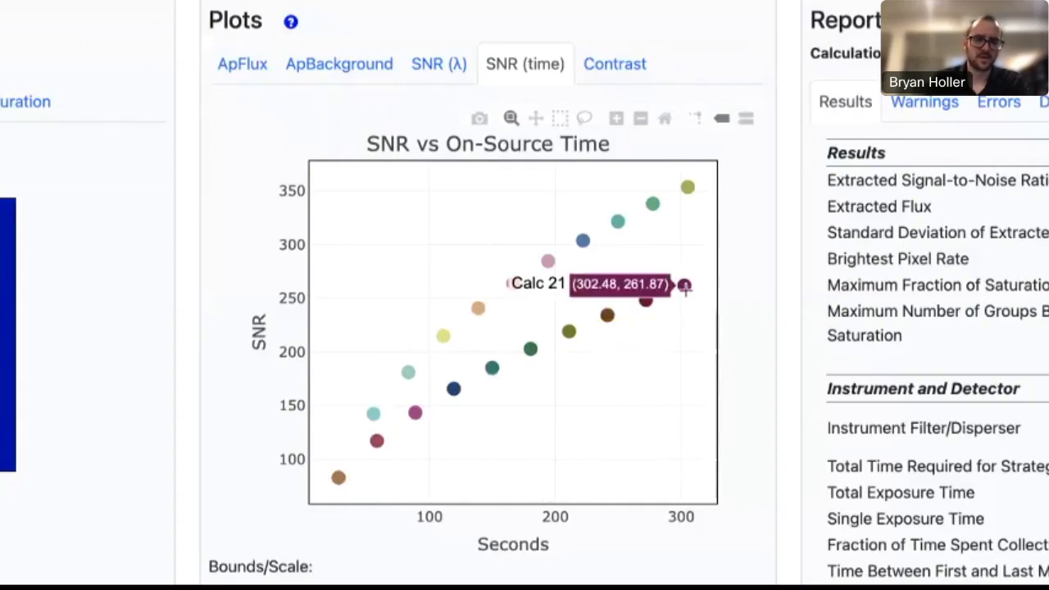
{"action": "mouse_move", "coordinate": [695, 193]}
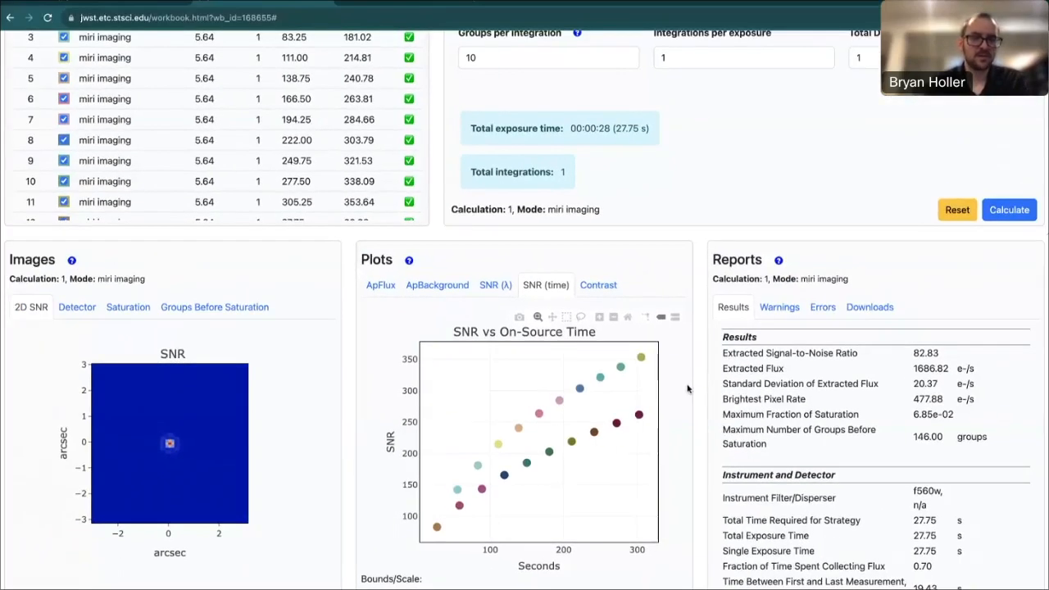
Delete all the marked calculations and confirm, leaving the workbook's table empty.
{"action": "scroll", "coordinate": [688, 389], "scroll_direction": "up", "scroll_amount": 3}
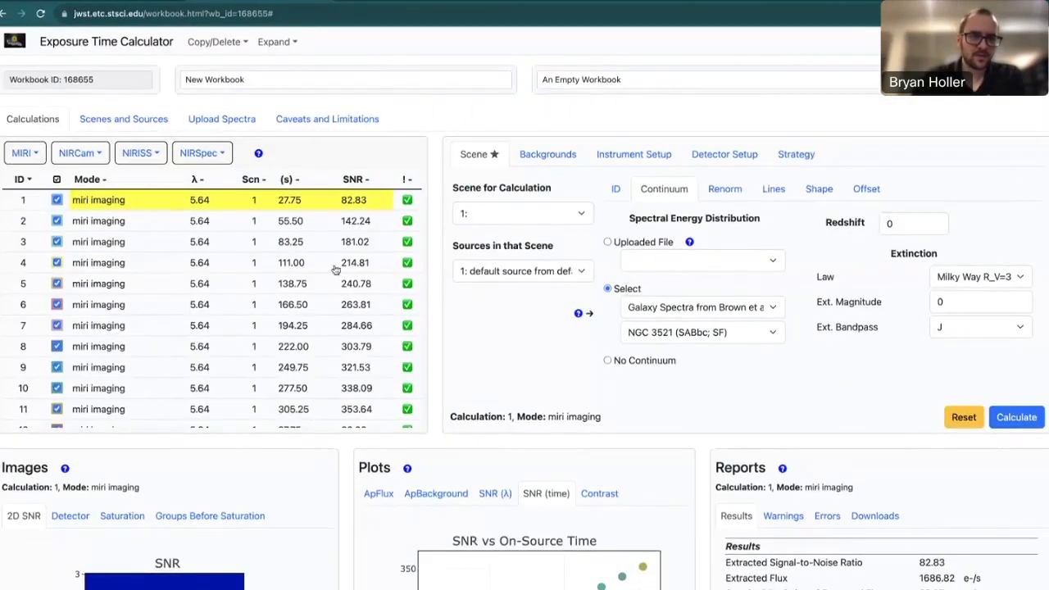
{"action": "scroll", "coordinate": [279, 367], "scroll_direction": "down", "scroll_amount": 3}
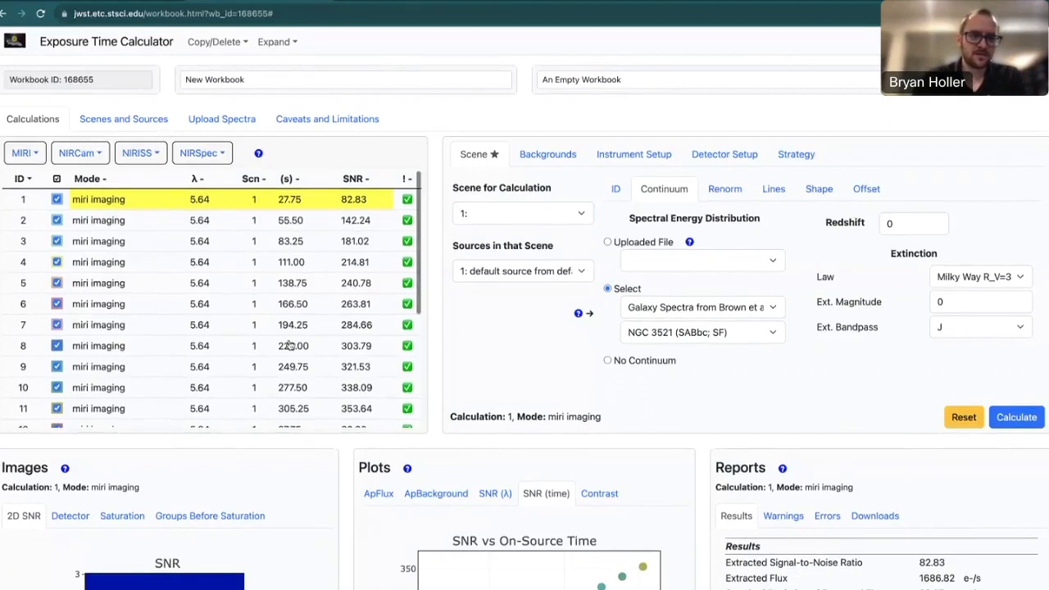
{"action": "scroll", "coordinate": [289, 346], "scroll_direction": "up", "scroll_amount": 5}
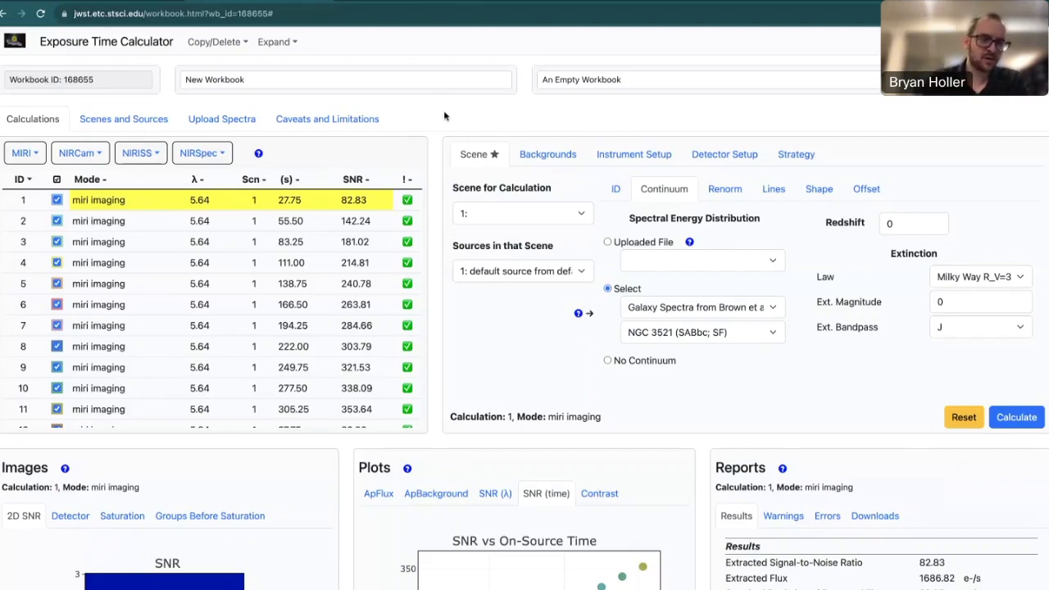
{"action": "left_click", "coordinate": [219, 48]}
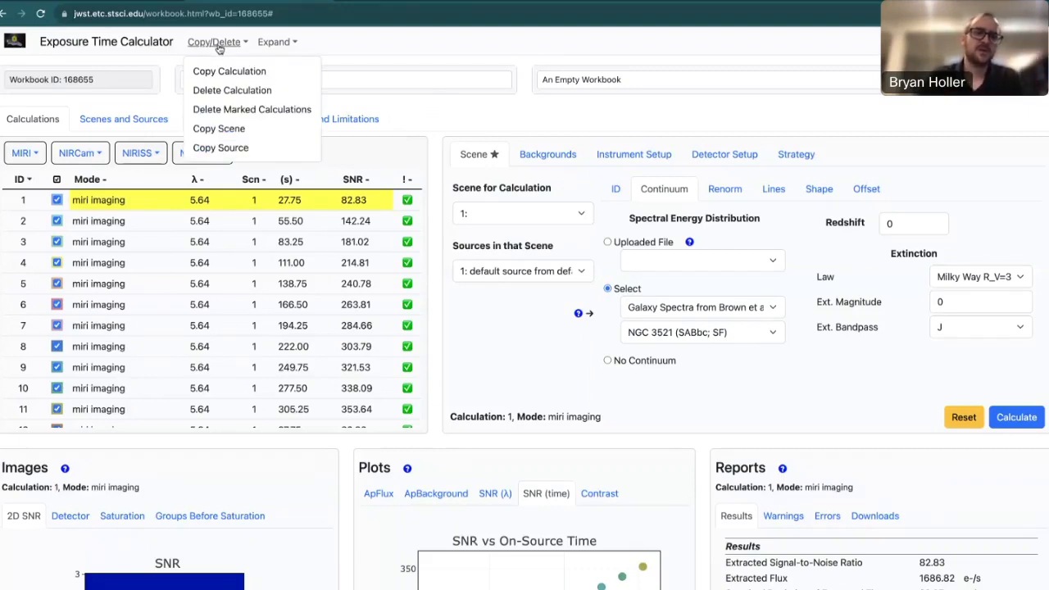
{"action": "left_click", "coordinate": [289, 114]}
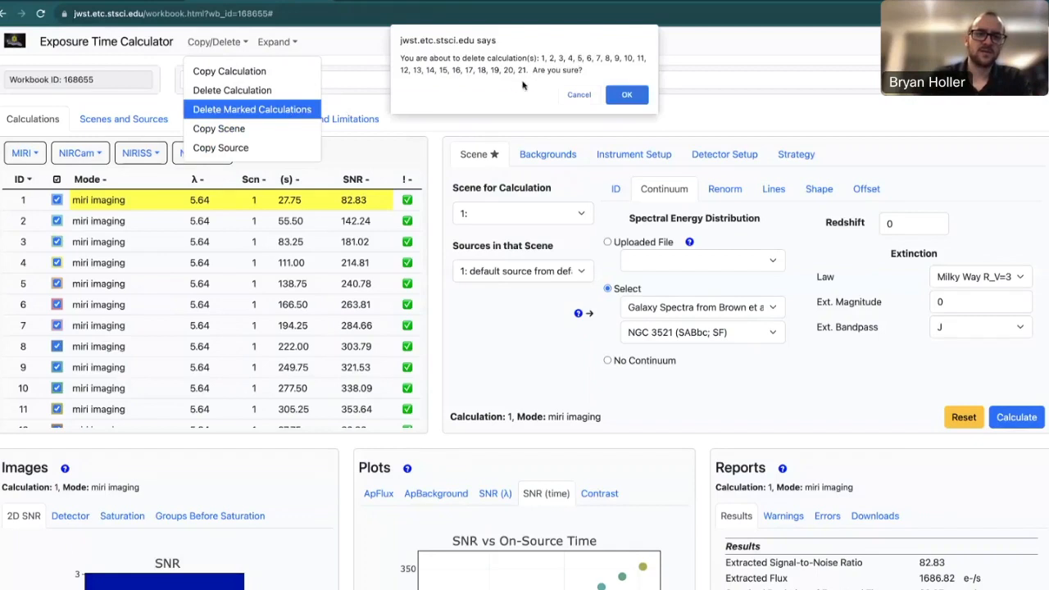
{"action": "left_click", "coordinate": [625, 96]}
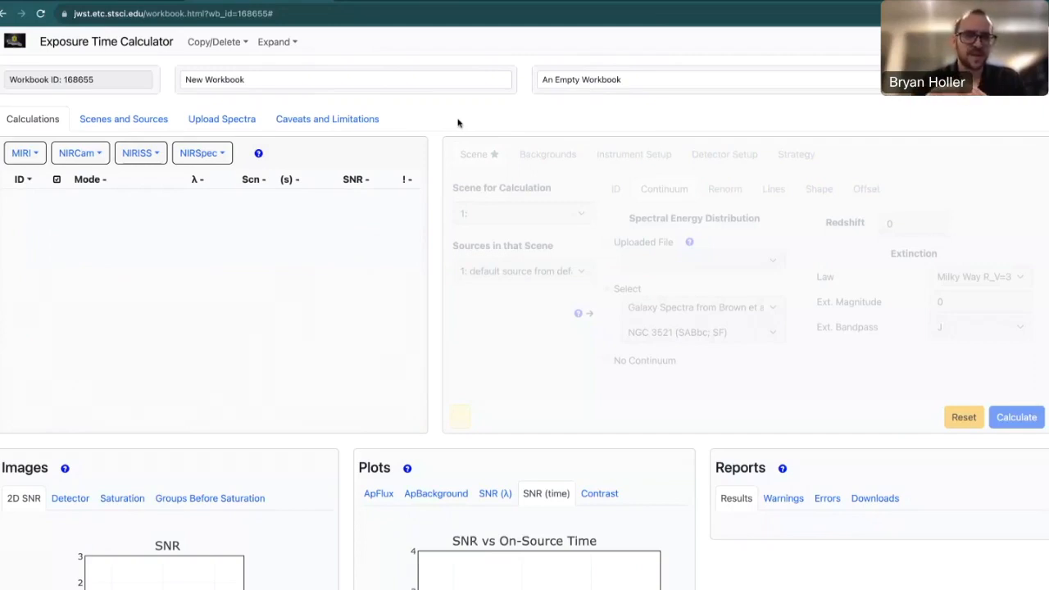
Add a new MIRI imaging calculation, number 22, and select it.
{"action": "left_click", "coordinate": [27, 154]}
{"action": "left_click", "coordinate": [39, 179]}
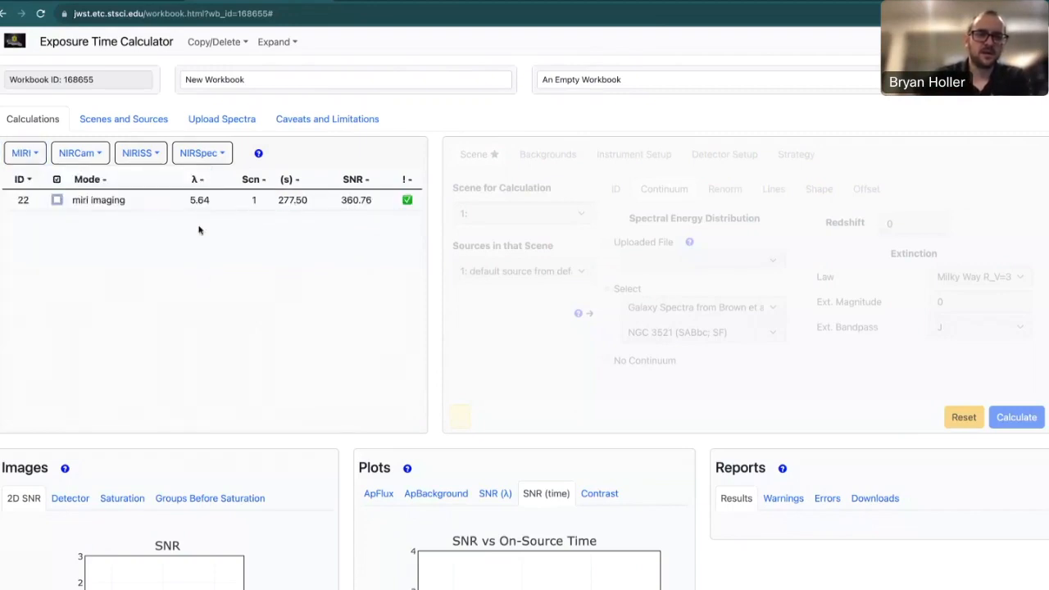
{"action": "left_click", "coordinate": [179, 206]}
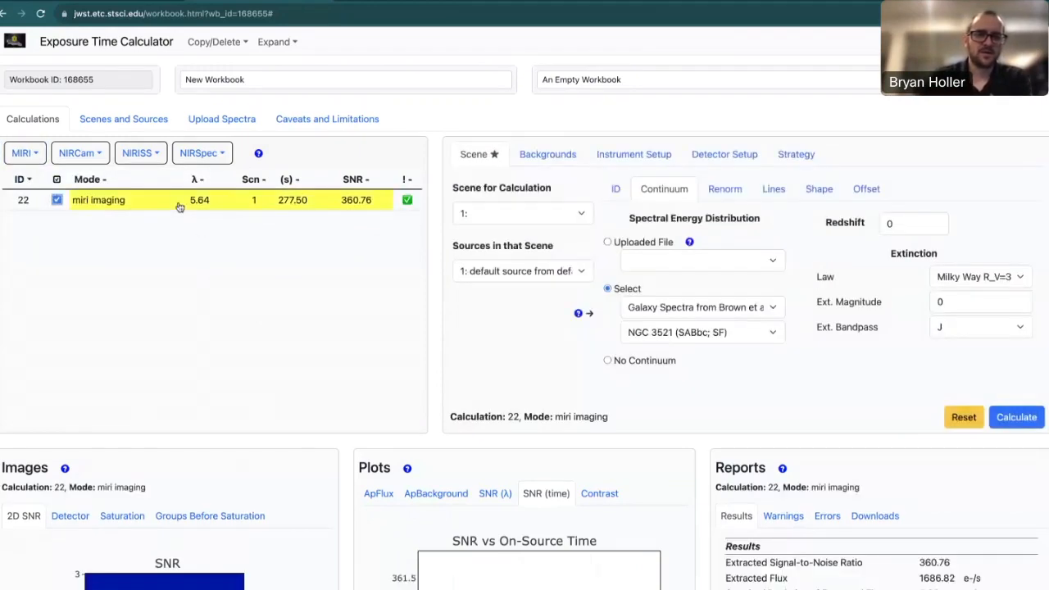
Switch calculation 22 to the F2550W filter and recalculate, giving SNR 13.44 at 25.43 µm.
{"action": "left_click", "coordinate": [639, 158]}
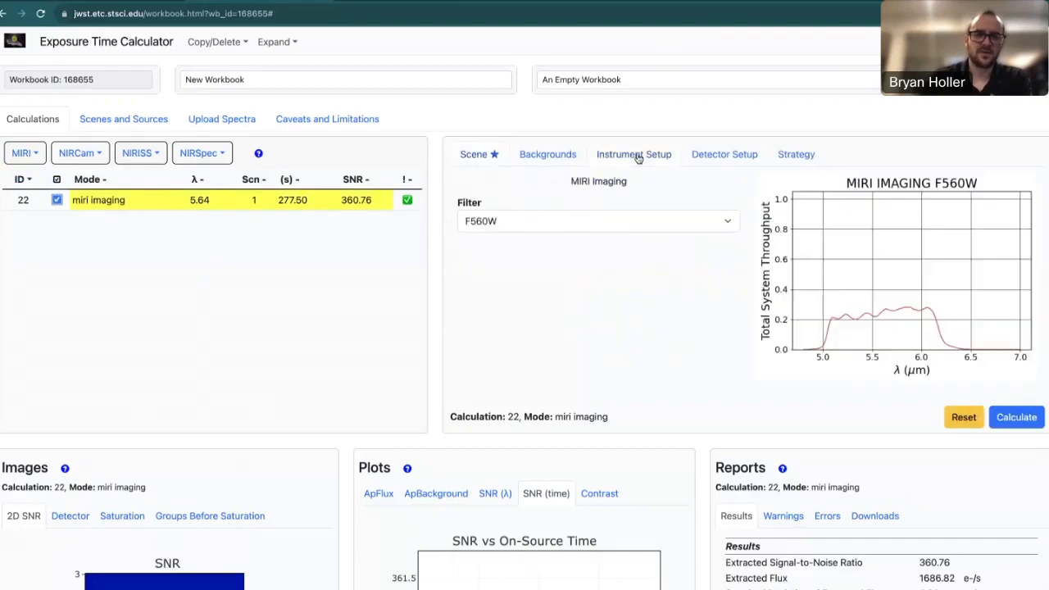
{"action": "left_click", "coordinate": [590, 227]}
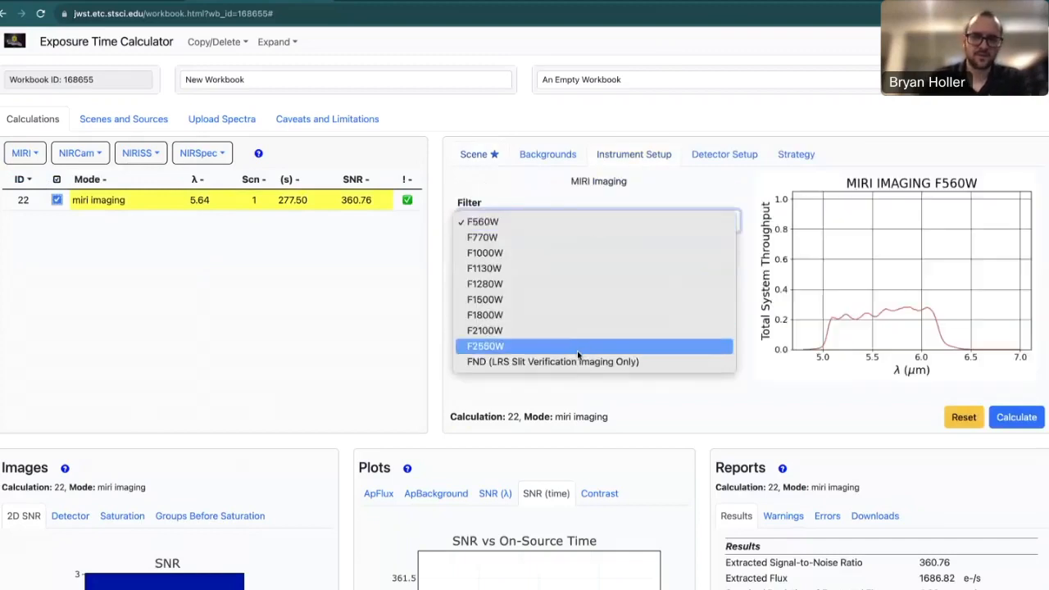
{"action": "left_click", "coordinate": [332, 423]}
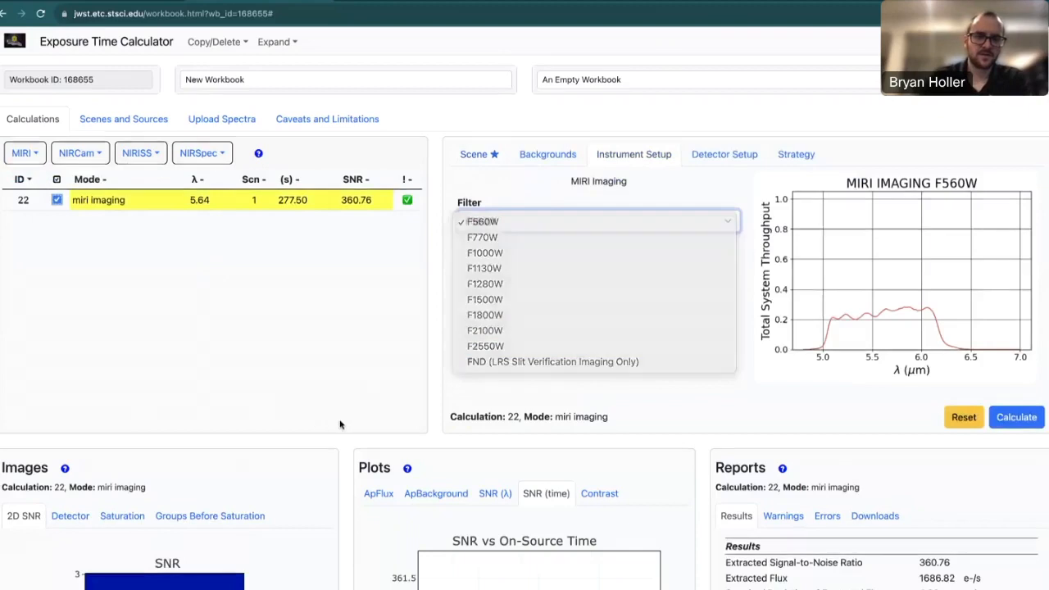
{"action": "scroll", "coordinate": [340, 421], "scroll_direction": "down", "scroll_amount": 1}
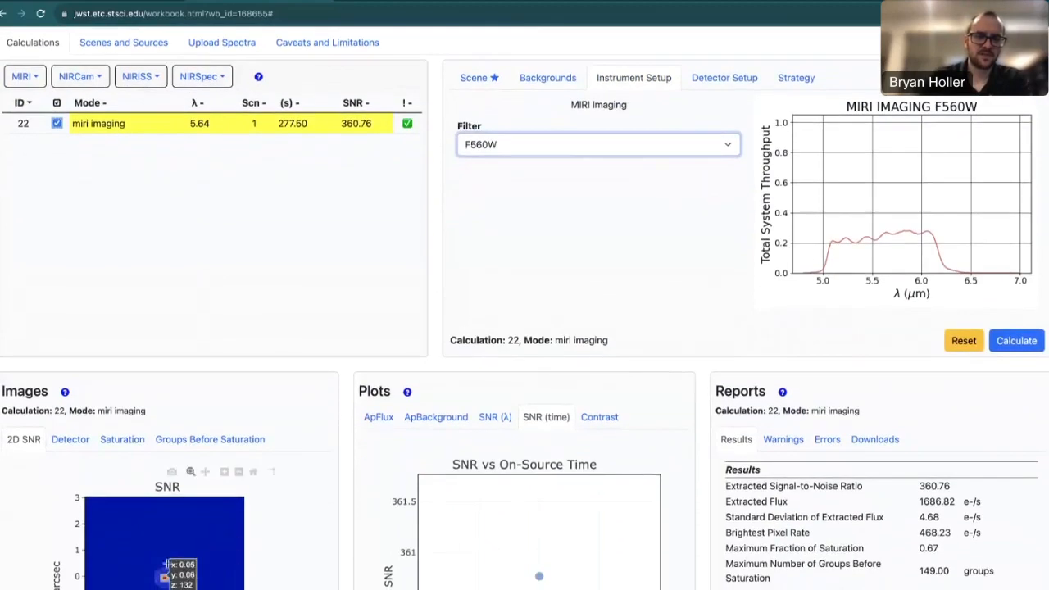
{"action": "left_click", "coordinate": [537, 154]}
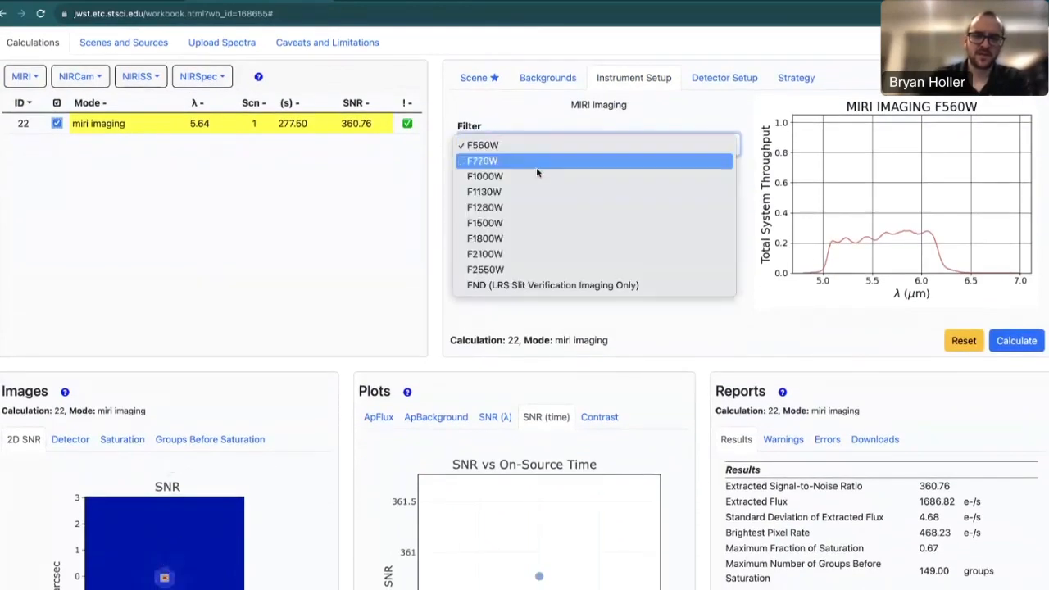
{"action": "left_click", "coordinate": [537, 269]}
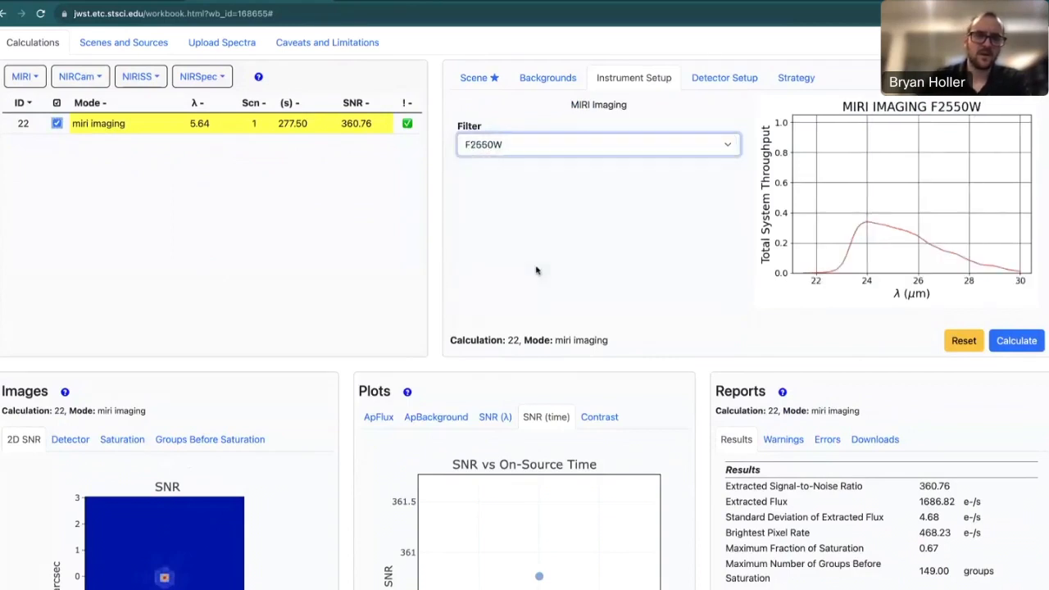
{"action": "left_click", "coordinate": [1019, 343]}
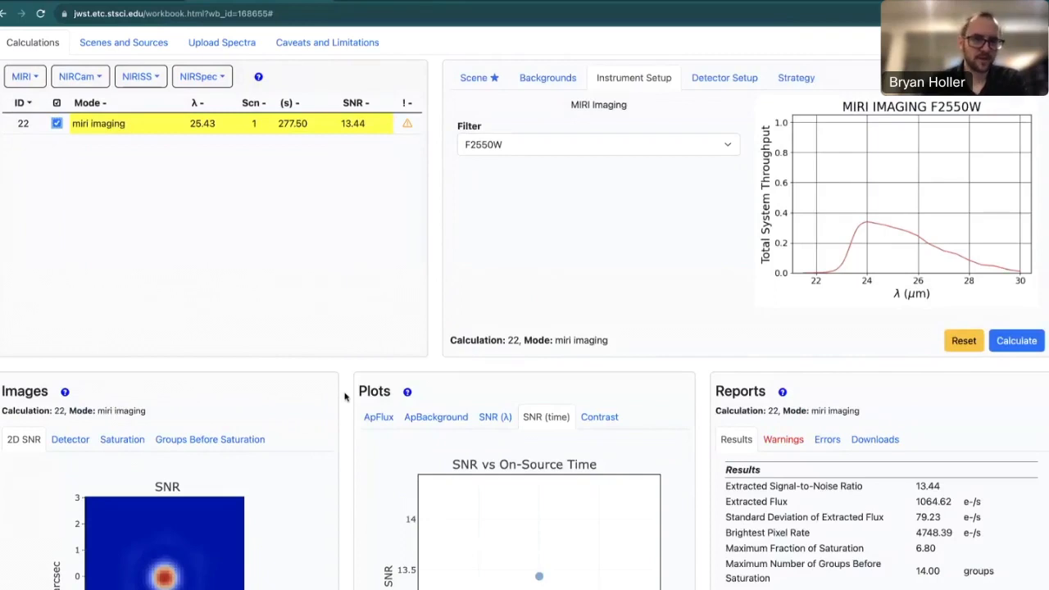
{"action": "scroll", "coordinate": [345, 396], "scroll_direction": "up", "scroll_amount": 1}
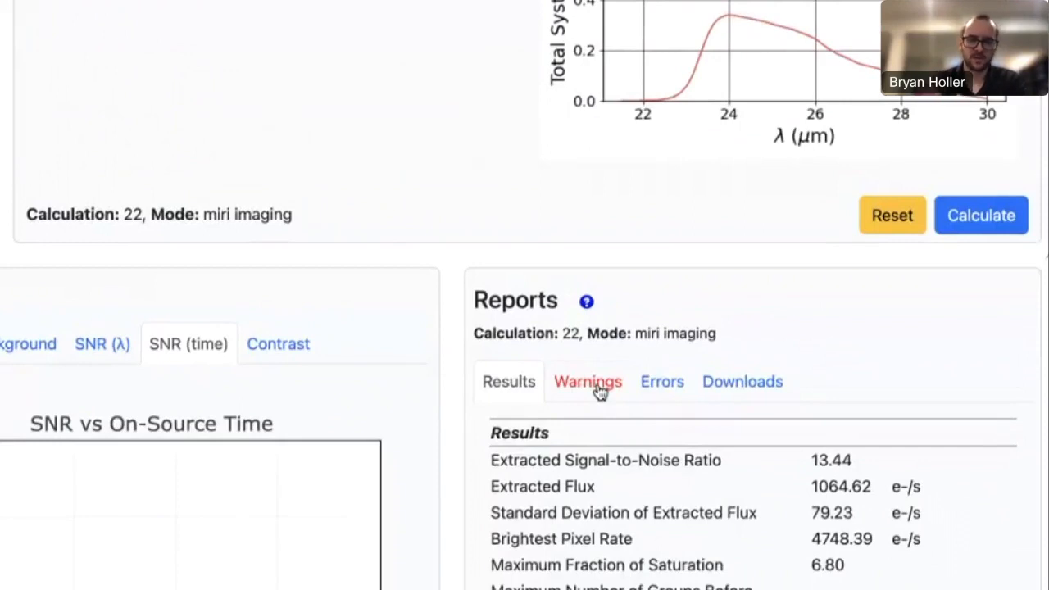
Show calculation 22's warnings: saturating background and 3025 pixels partially saturated at ramp end.
{"action": "left_click", "coordinate": [600, 391]}
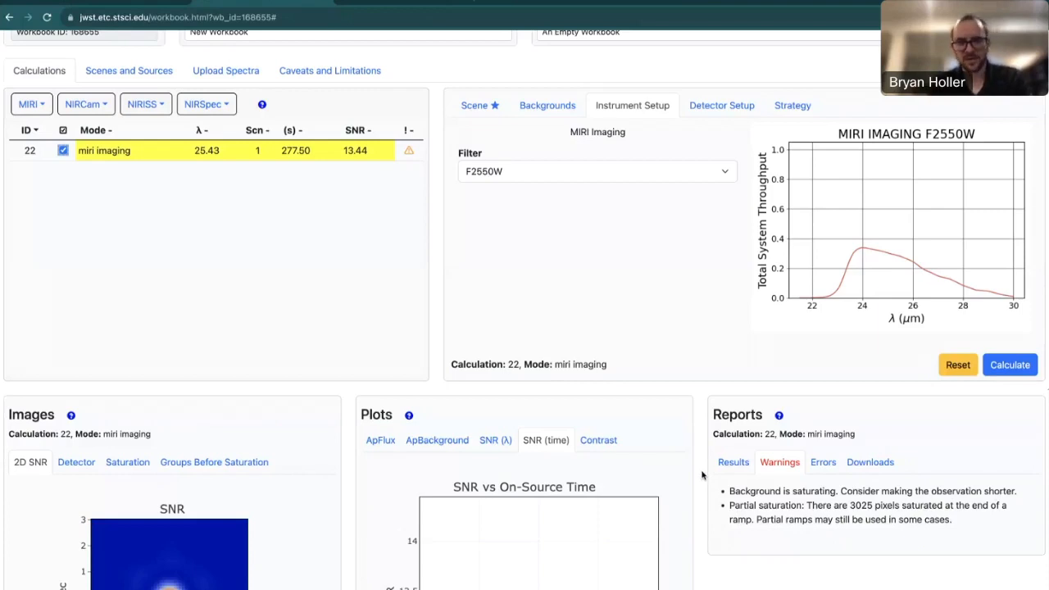
{"action": "scroll", "coordinate": [702, 474], "scroll_direction": "down", "scroll_amount": 1}
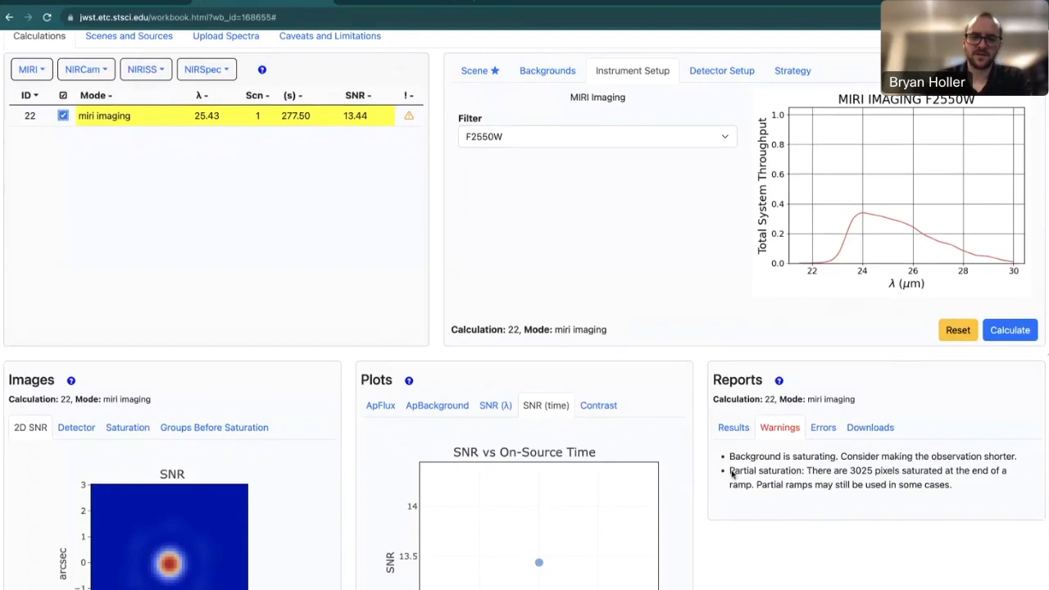
{"action": "left_click_drag", "start_coordinate": [729, 473], "coordinate": [803, 473]}
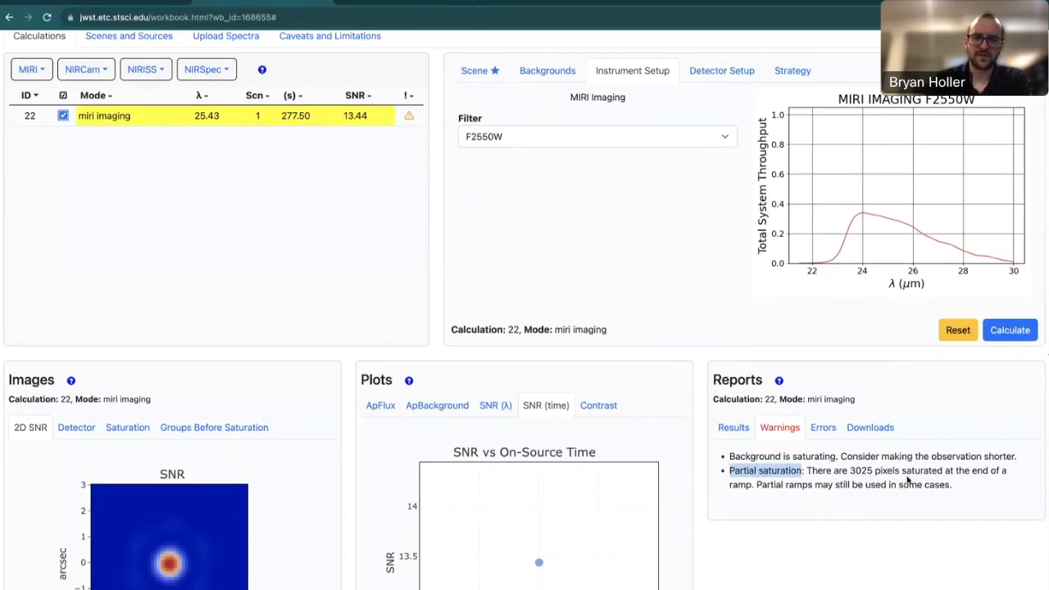
{"action": "left_click", "coordinate": [843, 481]}
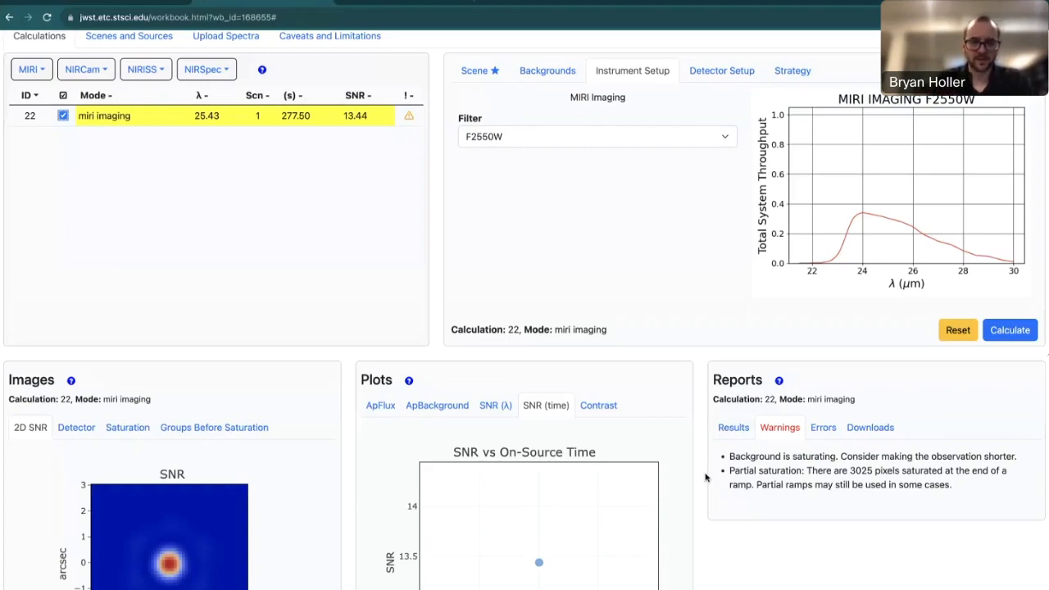
Show calculation 22's results, with 14.00 groups maximum, beside its groups-before-saturation map.
{"action": "left_click", "coordinate": [734, 430]}
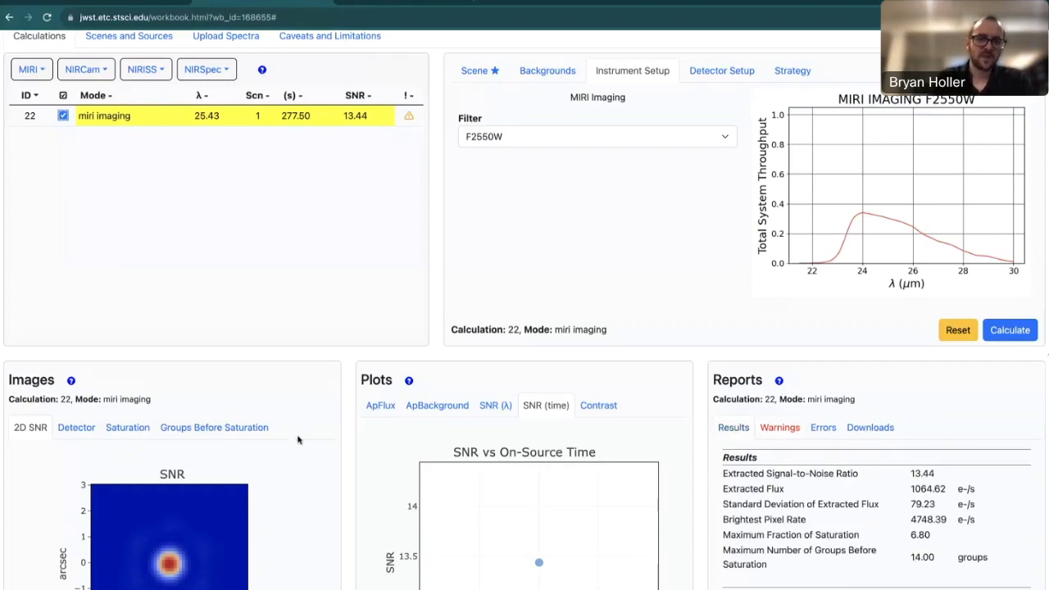
{"action": "scroll", "coordinate": [300, 438], "scroll_direction": "down", "scroll_amount": 2}
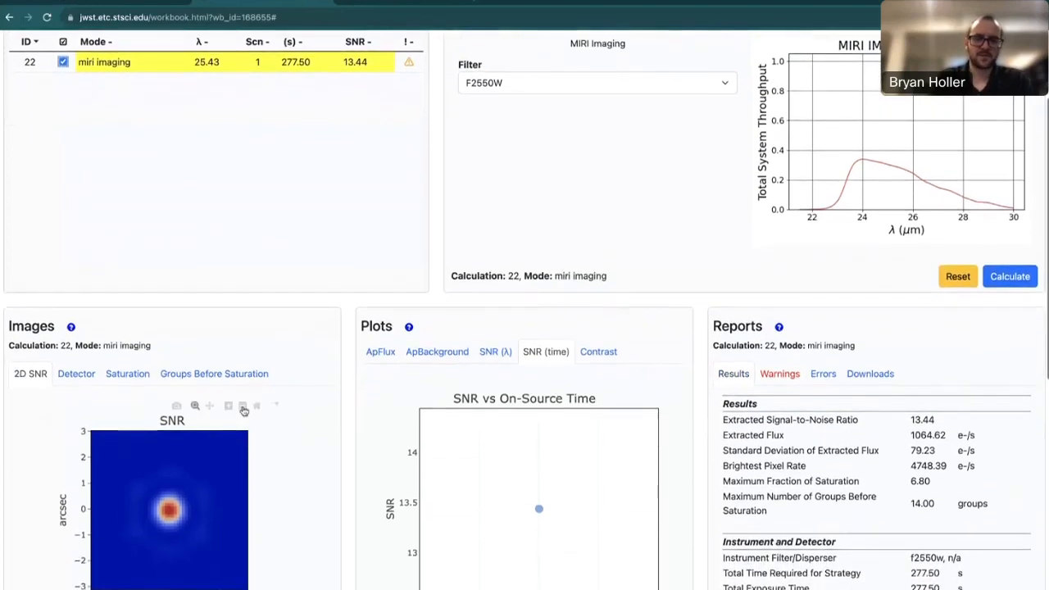
{"action": "left_click", "coordinate": [199, 374]}
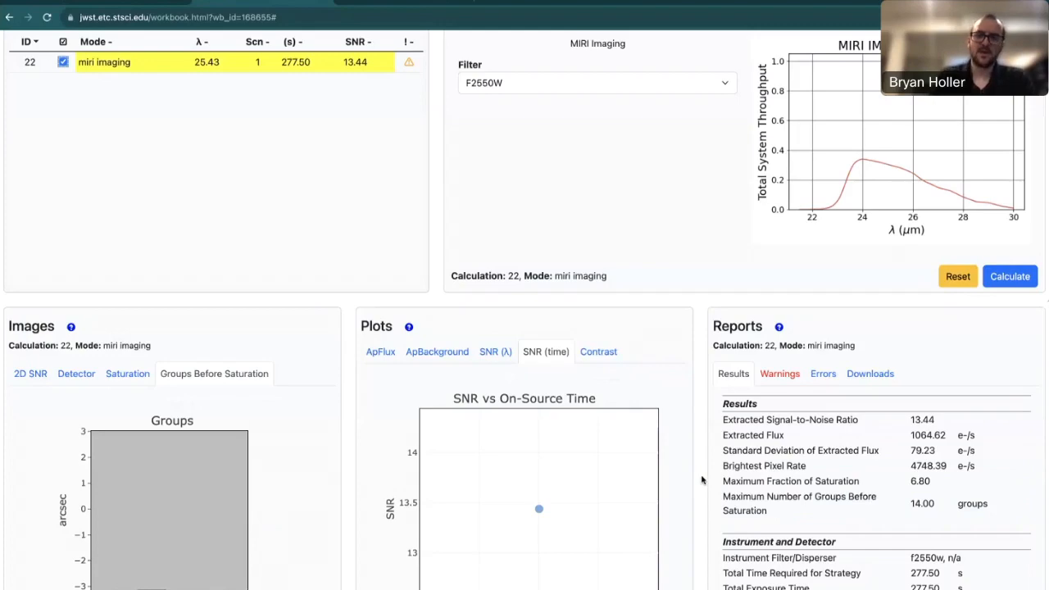
{"action": "scroll", "coordinate": [702, 479], "scroll_direction": "up", "scroll_amount": 3}
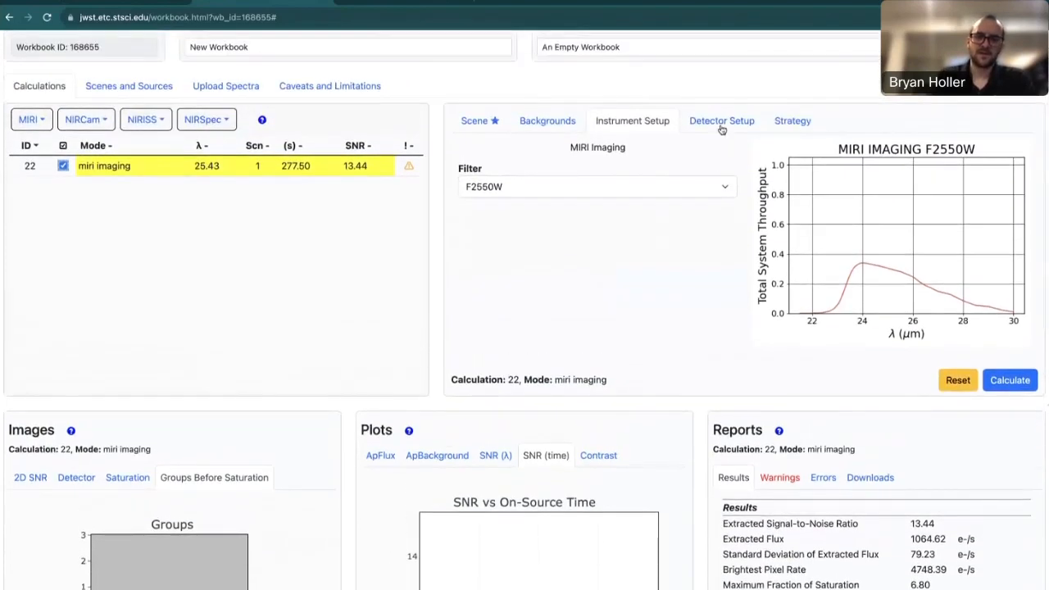
{"action": "left_click", "coordinate": [722, 123]}
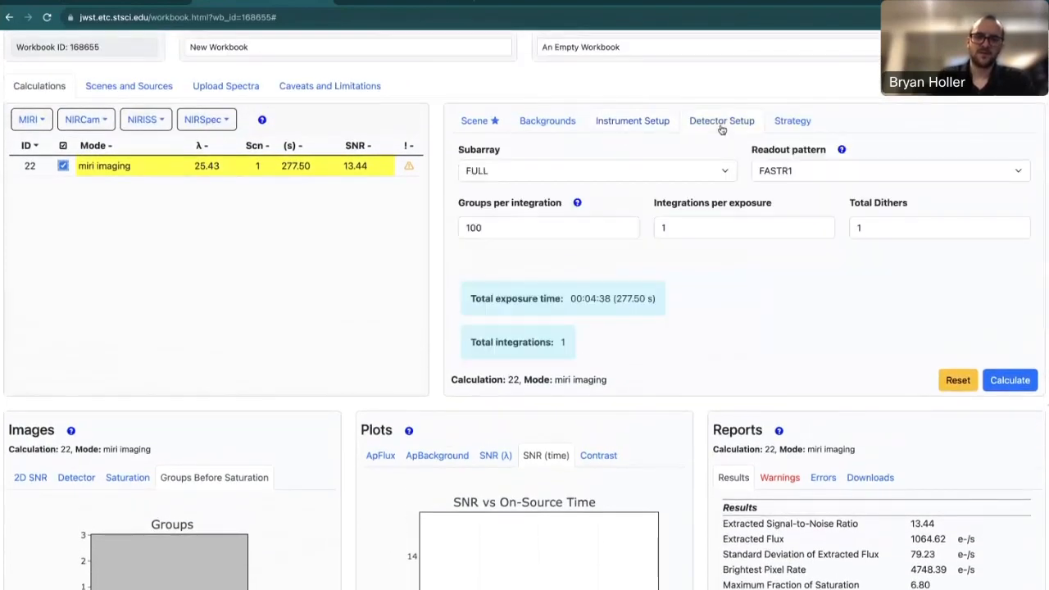
{"action": "left_click", "coordinate": [507, 231]}
{"action": "key", "text": "BackSpace"}
{"action": "key", "text": "BackSpace"}
{"action": "key", "text": "BackSpace"}
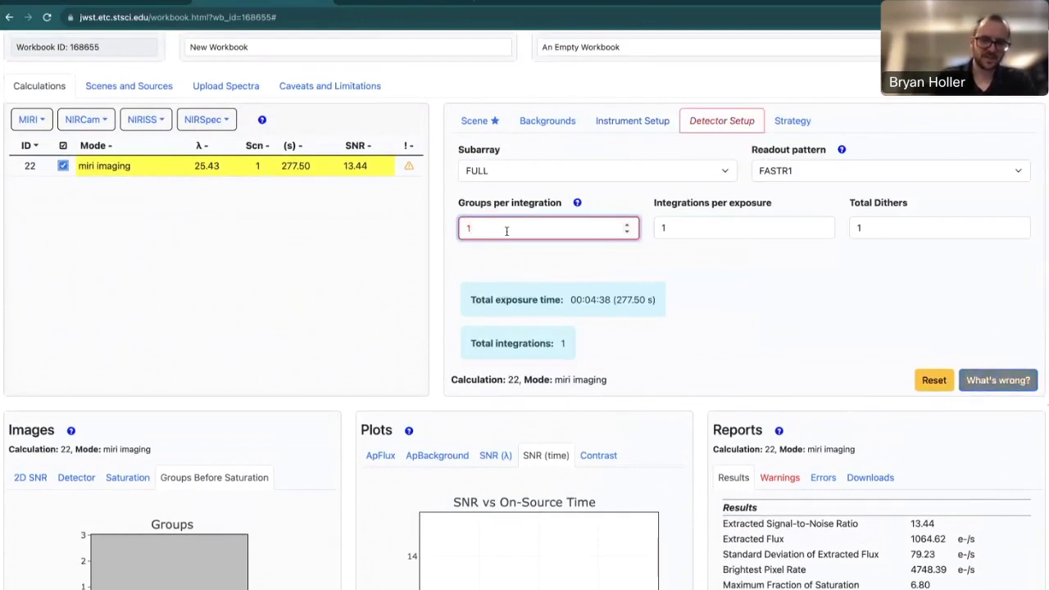
{"action": "type", "text": "14"}
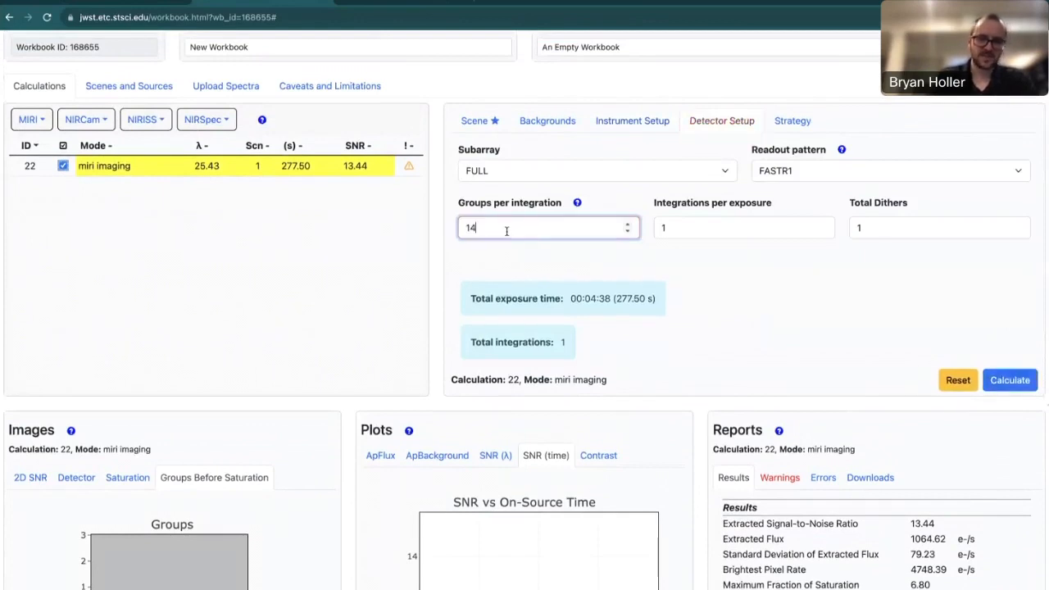
{"action": "left_click", "coordinate": [735, 324]}
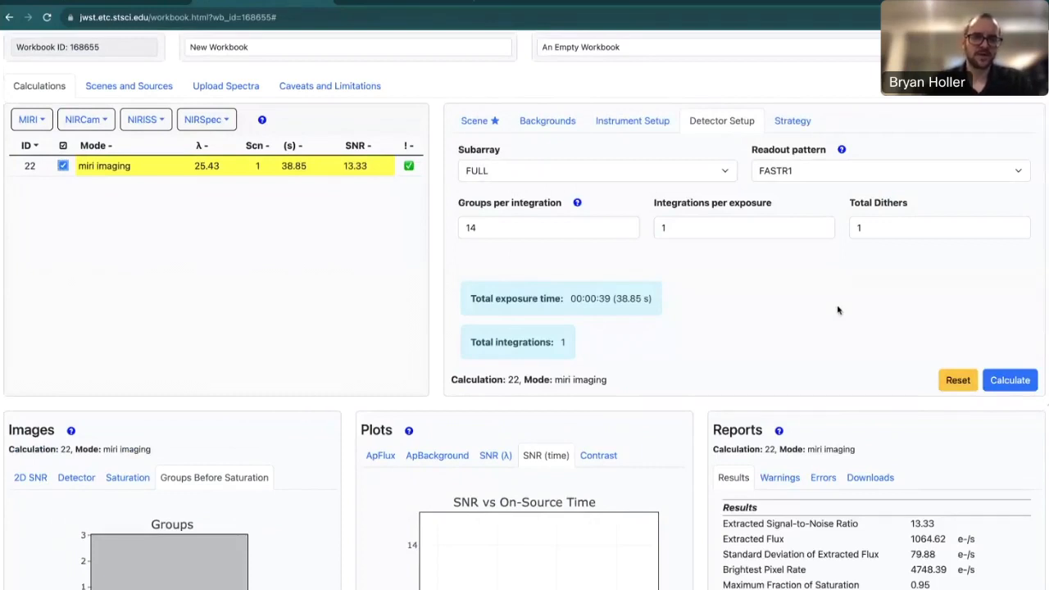
{"action": "left_click", "coordinate": [528, 227]}
{"action": "key", "text": "BackSpace"}
{"action": "type", "text": "6"}
{"action": "key", "text": "BackSpace"}
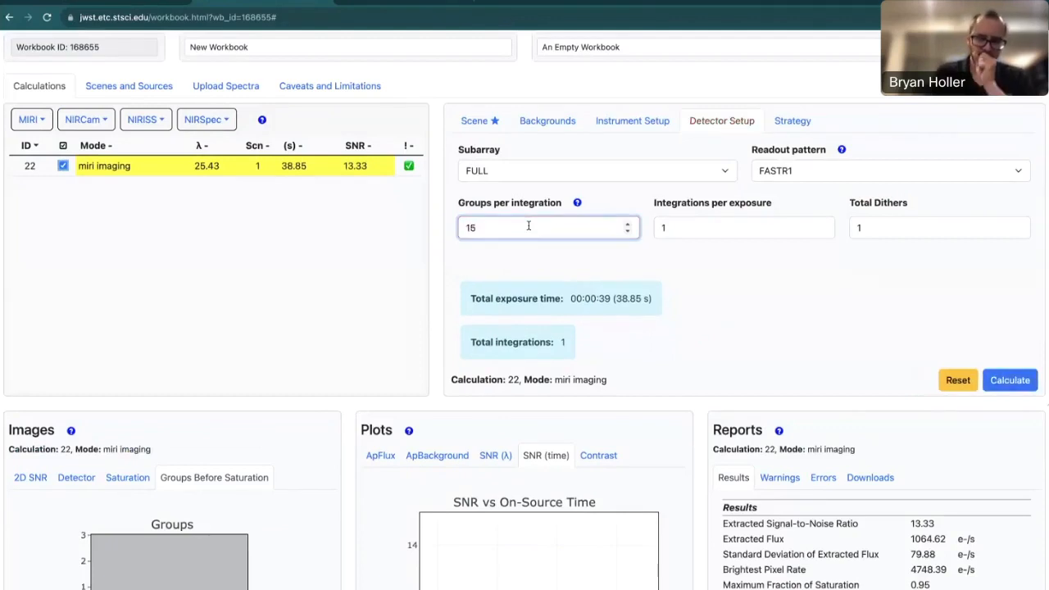
{"action": "type", "text": "5"}
{"action": "left_click", "coordinate": [1002, 381]}
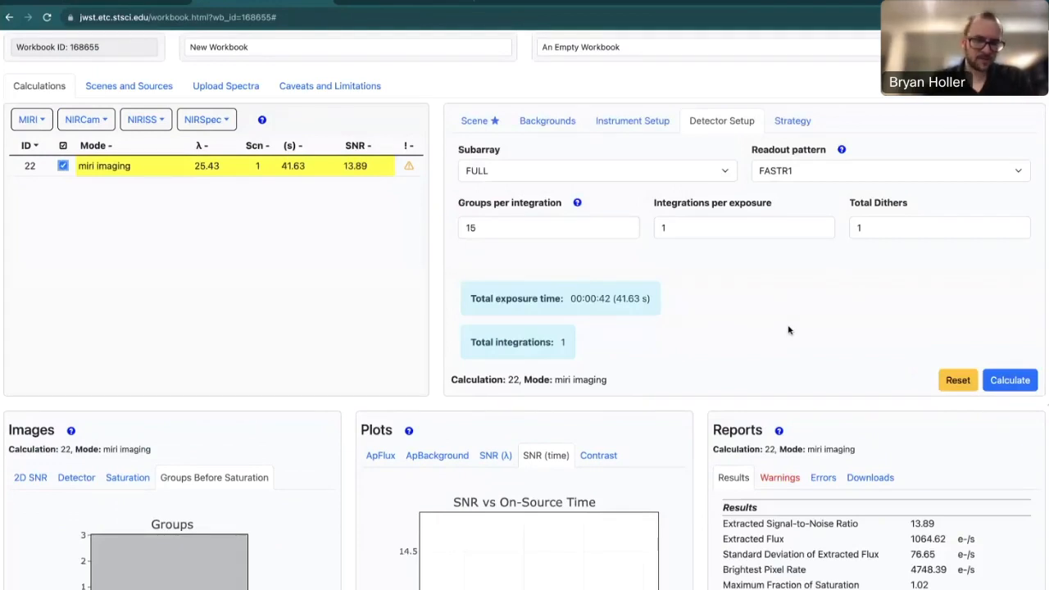
{"action": "left_click", "coordinate": [527, 226]}
{"action": "key", "text": "BackSpace"}
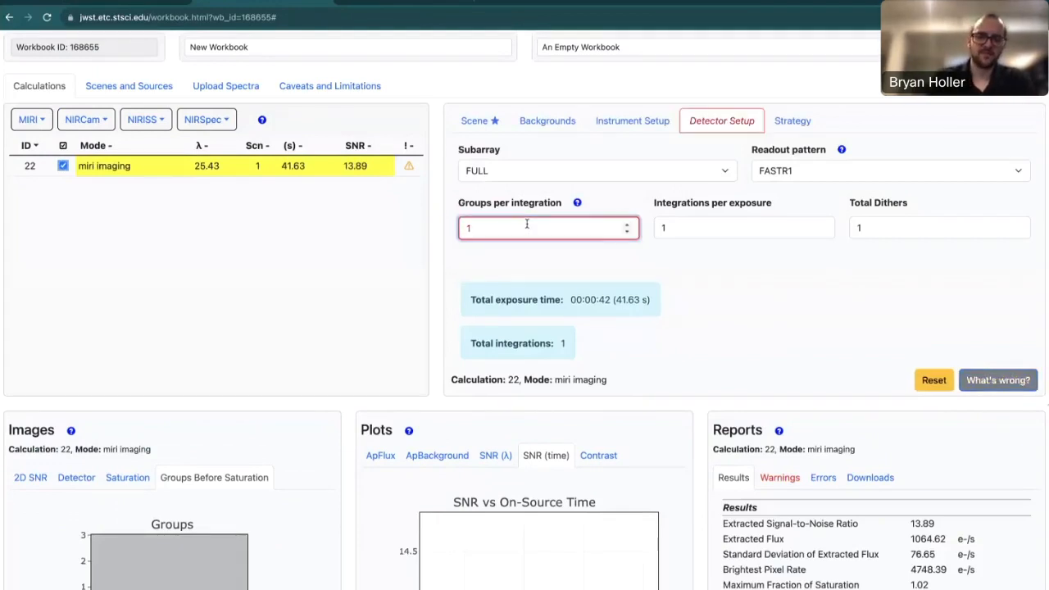
{"action": "type", "text": "4"}
{"action": "left_click", "coordinate": [844, 317]}
{"action": "left_click", "coordinate": [1015, 383]}
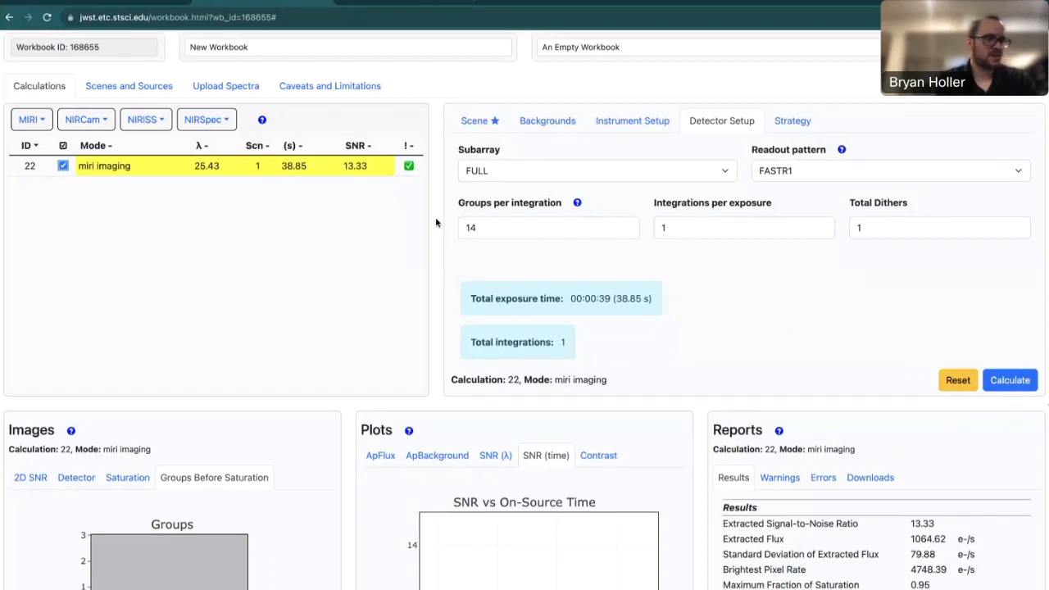
{"action": "left_click", "coordinate": [36, 480]}
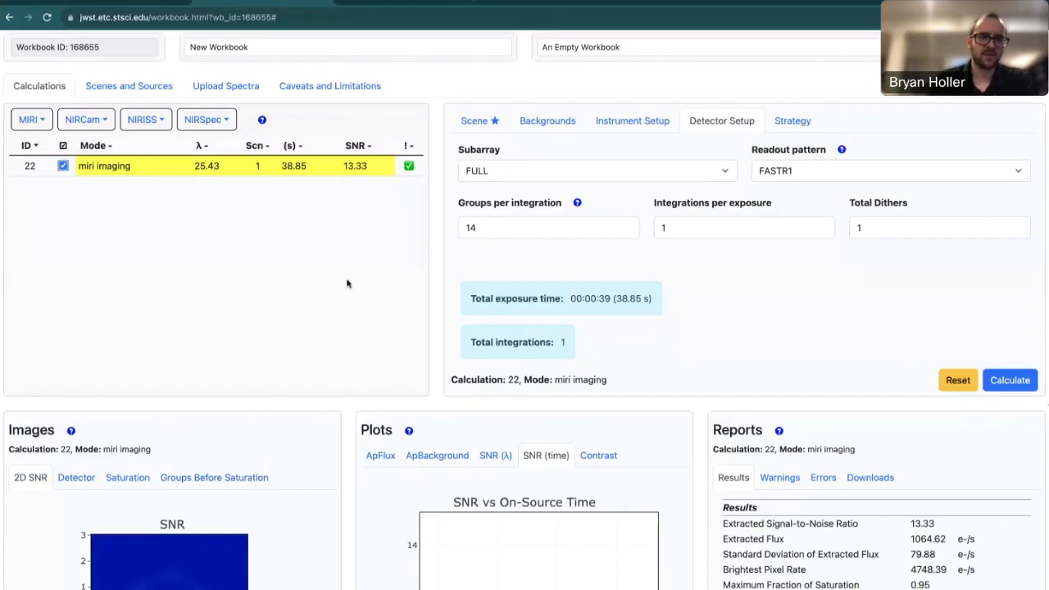
{"action": "scroll", "coordinate": [346, 414], "scroll_direction": "down", "scroll_amount": 1}
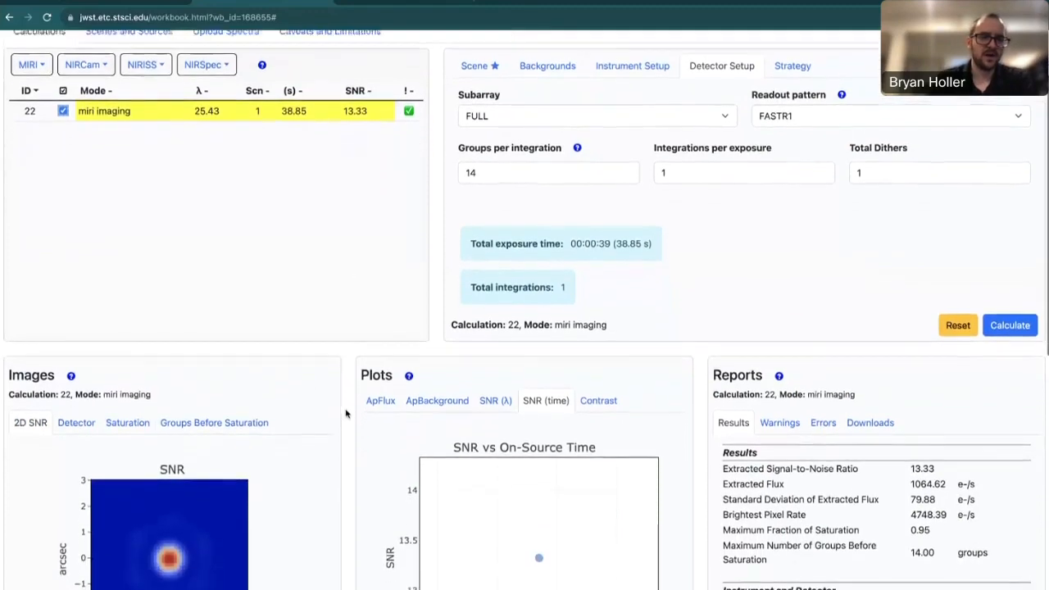
{"action": "scroll", "coordinate": [346, 414], "scroll_direction": "up", "scroll_amount": 2}
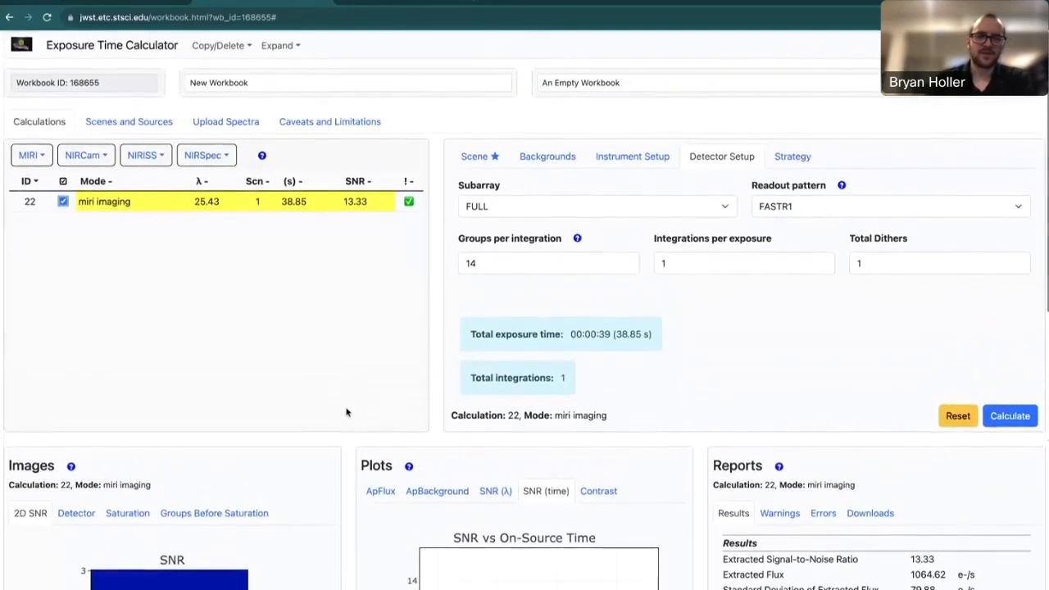
Keep Imaging Aperture Photometry as the strategy and view the 2D SNR map and SNR 13.33.
{"action": "left_click", "coordinate": [792, 157]}
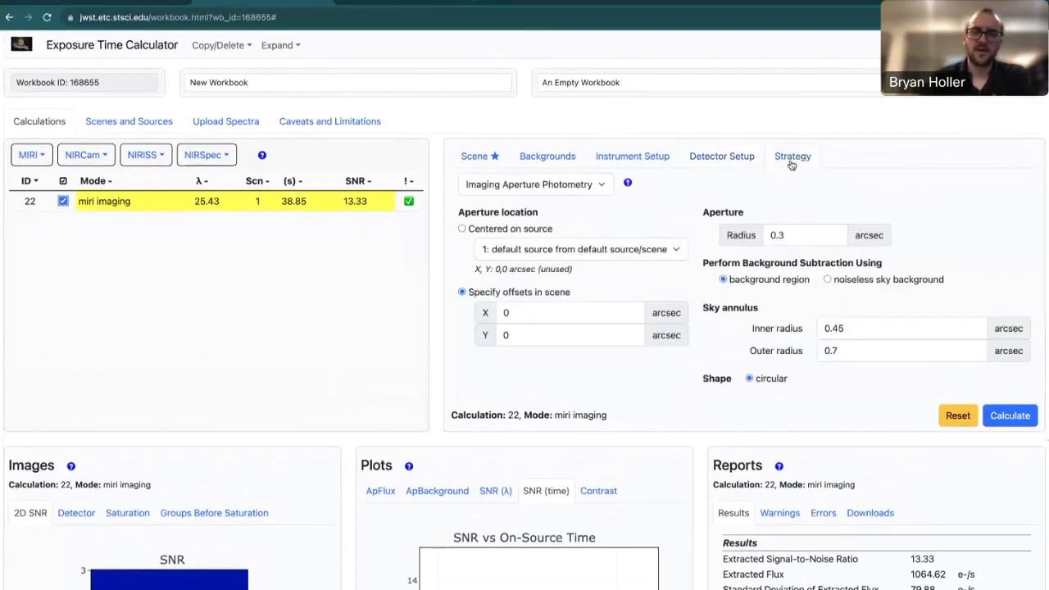
{"action": "left_click", "coordinate": [593, 187]}
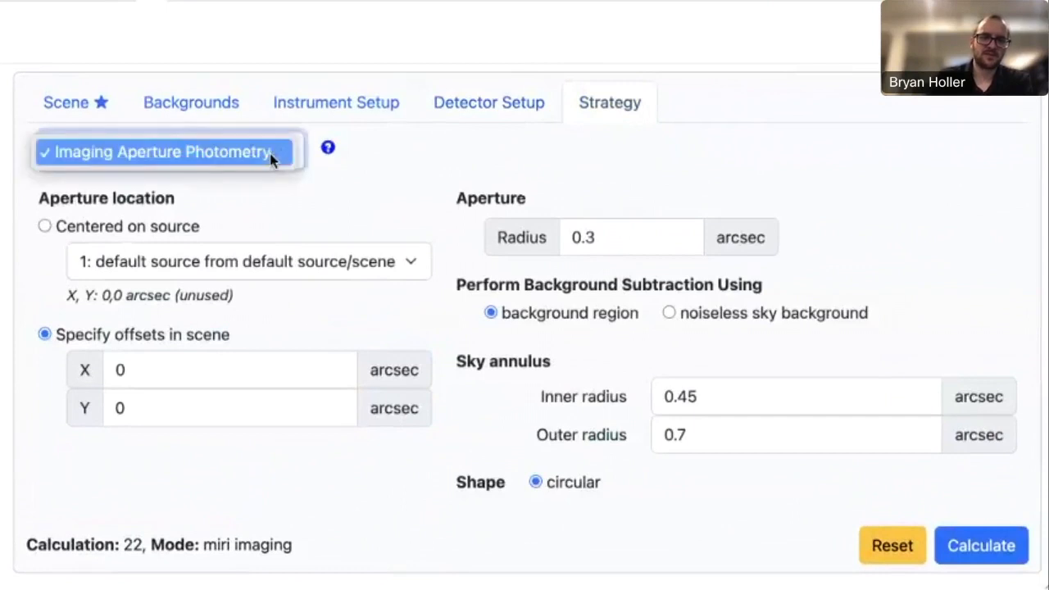
{"action": "left_click", "coordinate": [273, 158]}
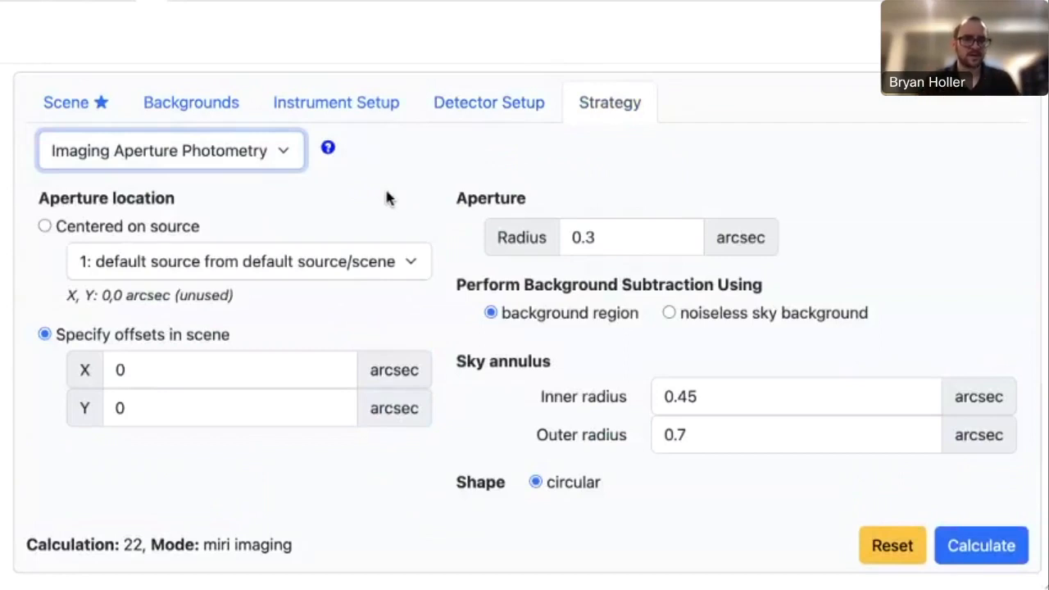
{"action": "left_click", "coordinate": [410, 208]}
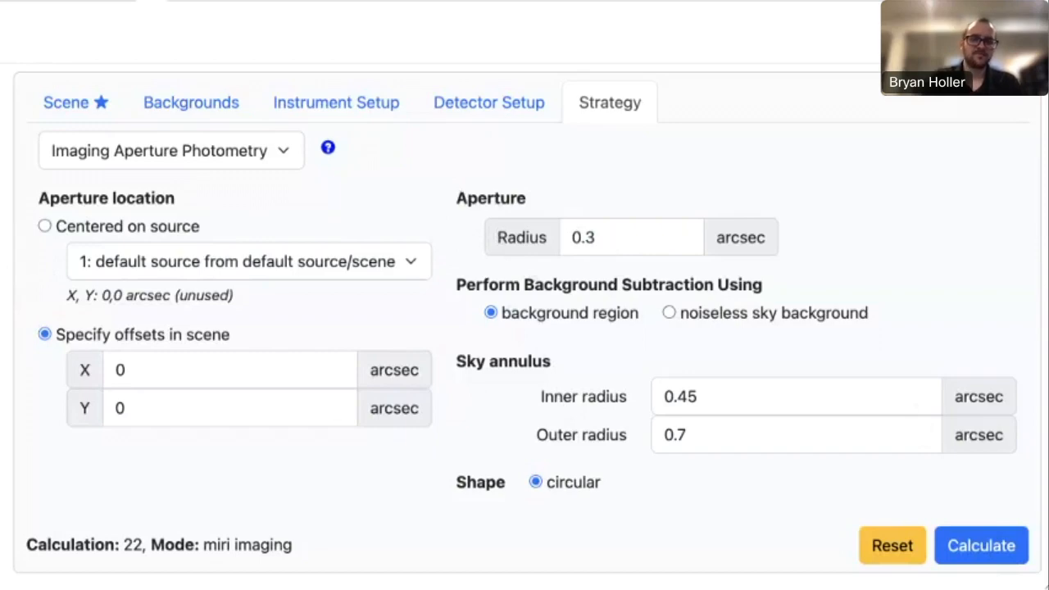
{"action": "scroll", "coordinate": [525, 295], "scroll_direction": "down", "scroll_amount": 3}
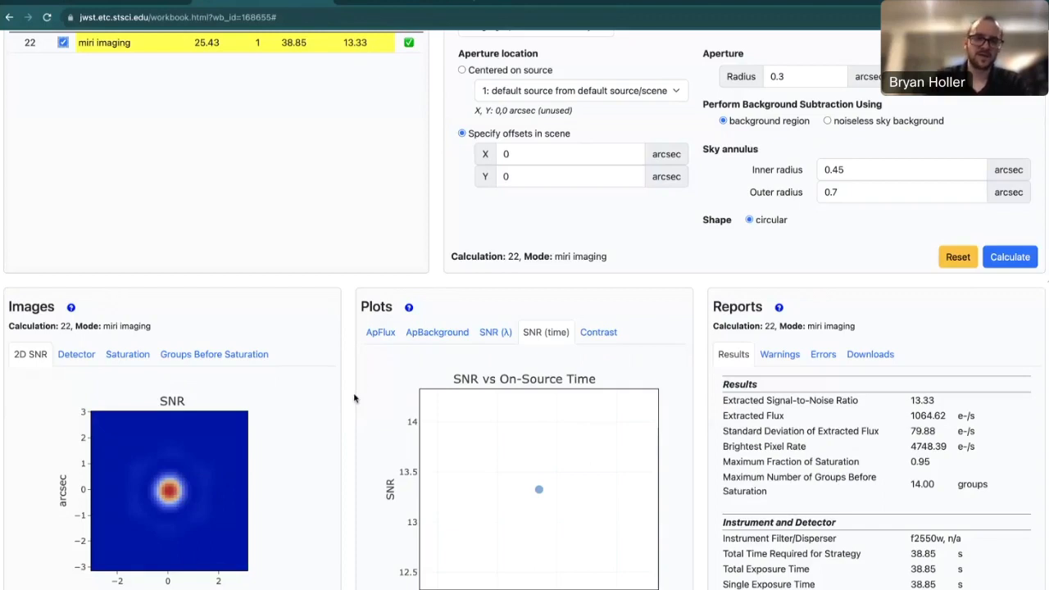
Set the MIRI aperture radius to 0.6 and the sky annulus to 0.8–1.2.
{"action": "scroll", "coordinate": [354, 398], "scroll_direction": "up", "scroll_amount": 1}
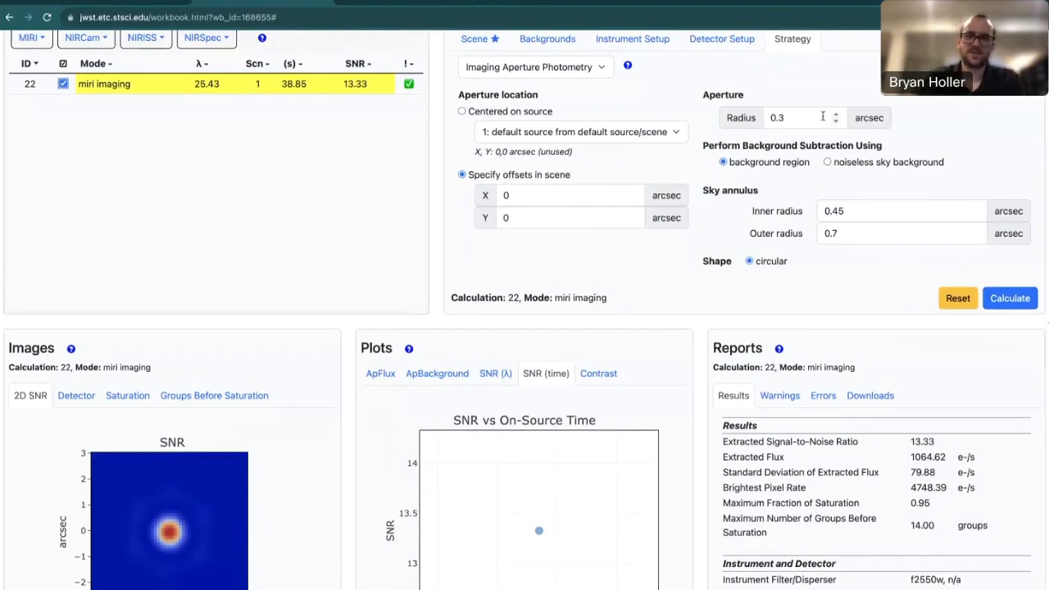
{"action": "left_click", "coordinate": [798, 121]}
{"action": "key", "text": "BackSpace"}
{"action": "type", "text": "6"}
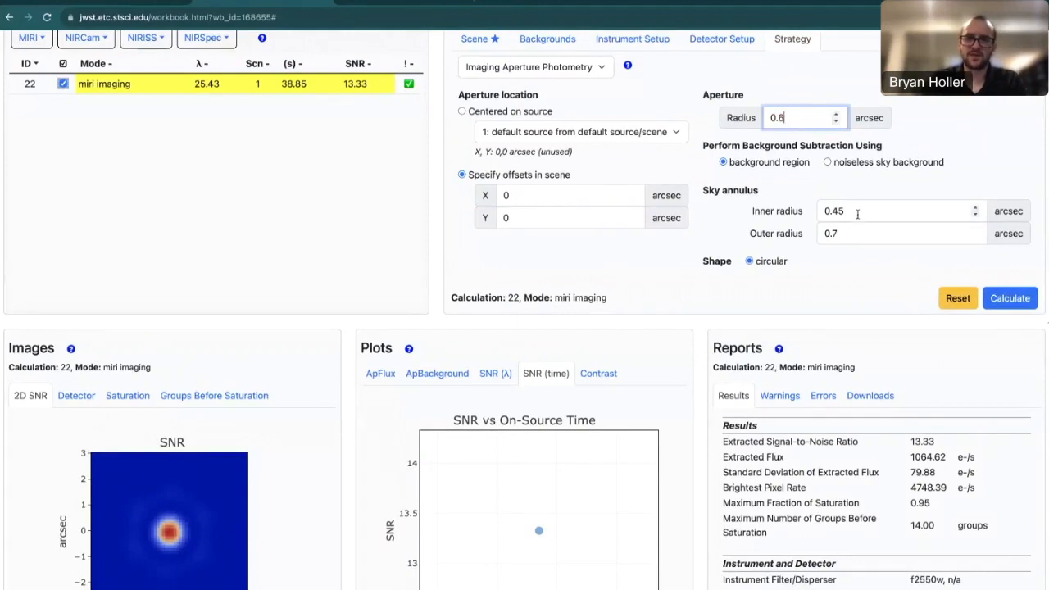
{"action": "left_click", "coordinate": [857, 211]}
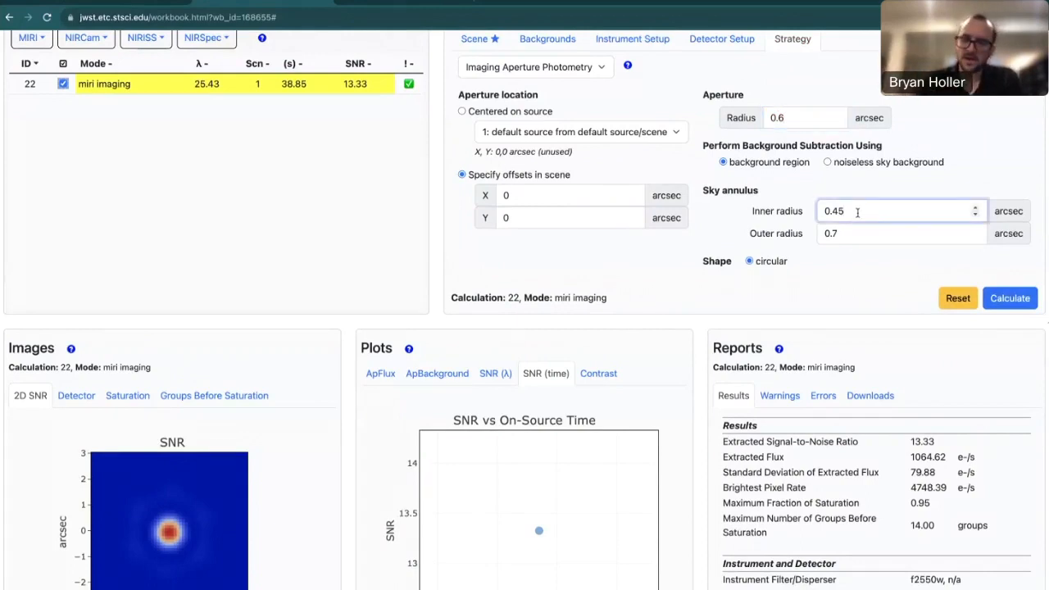
{"action": "key", "text": "BackSpace"}
{"action": "key", "text": "BackSpace"}
{"action": "type", "text": "8"}
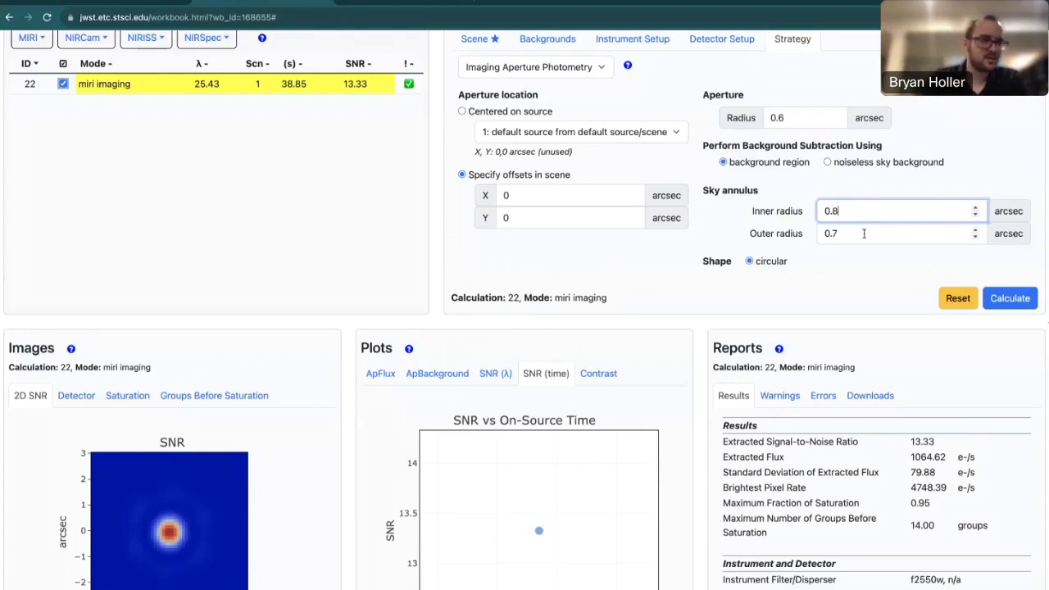
{"action": "left_click", "coordinate": [865, 234]}
{"action": "key", "text": "BackSpace"}
{"action": "key", "text": "BackSpace"}
{"action": "key", "text": "BackSpace"}
{"action": "type", "text": "1"}
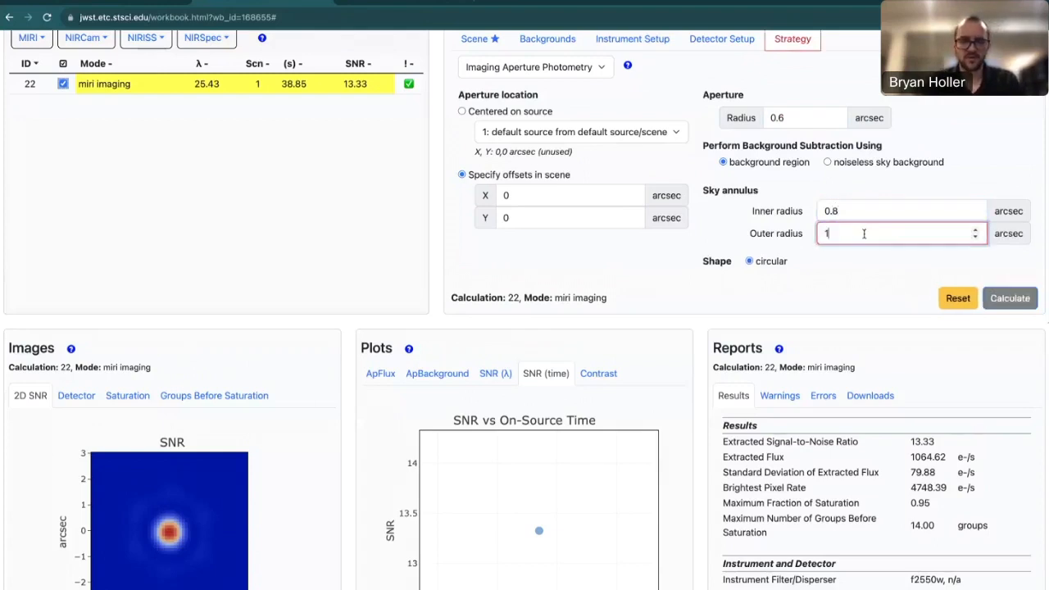
{"action": "type", "text": ".2"}
Keep arcsec as the angular units and recalculate, raising SNR to 22.40.
{"action": "scroll", "coordinate": [874, 260], "scroll_direction": "down", "scroll_amount": 1}
{"action": "left_click", "coordinate": [869, 264]}
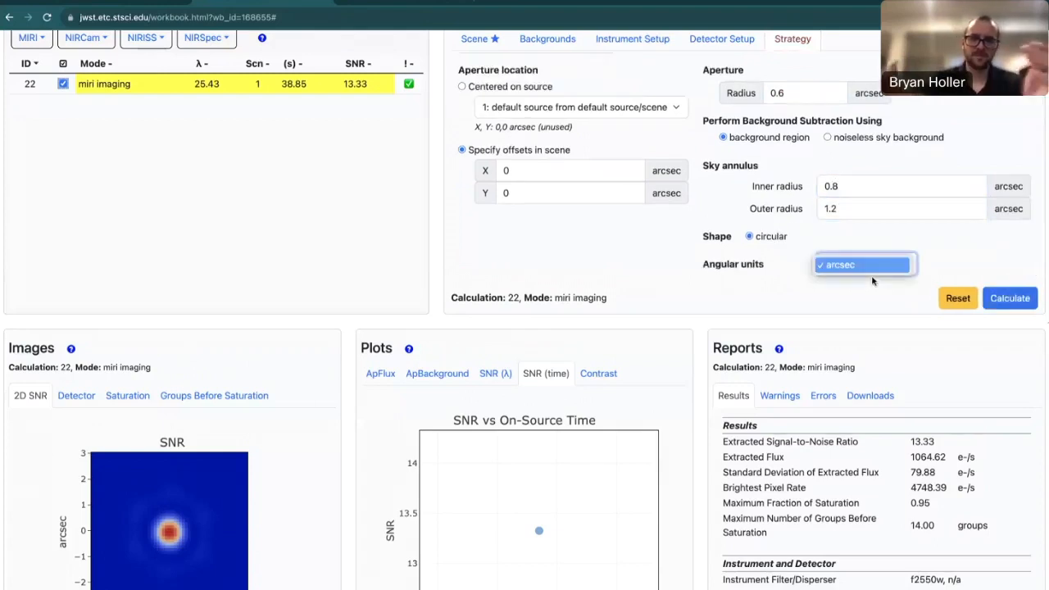
{"action": "left_click", "coordinate": [789, 302]}
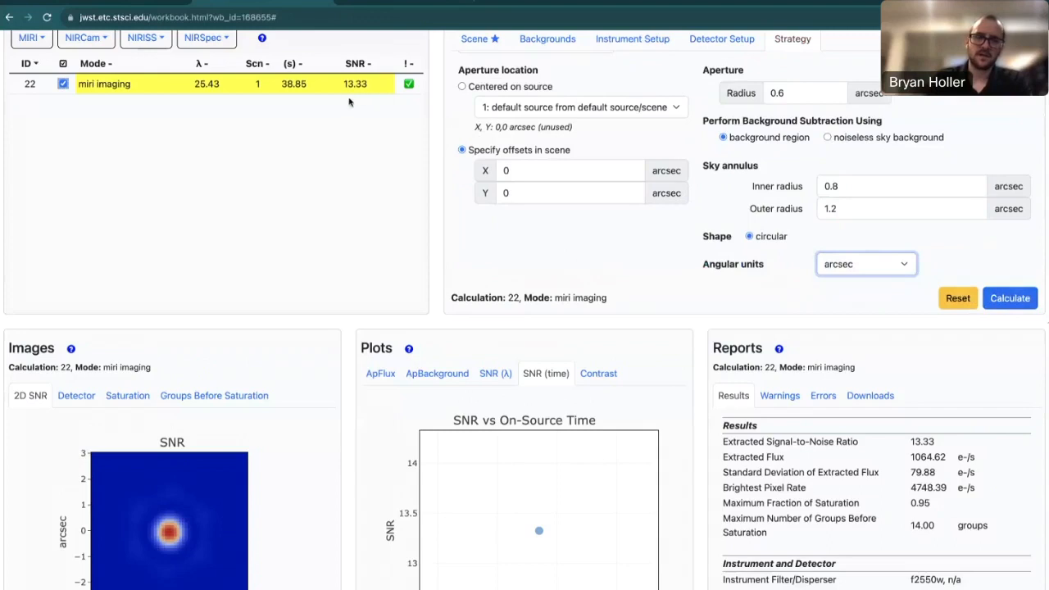
{"action": "left_click", "coordinate": [1007, 300]}
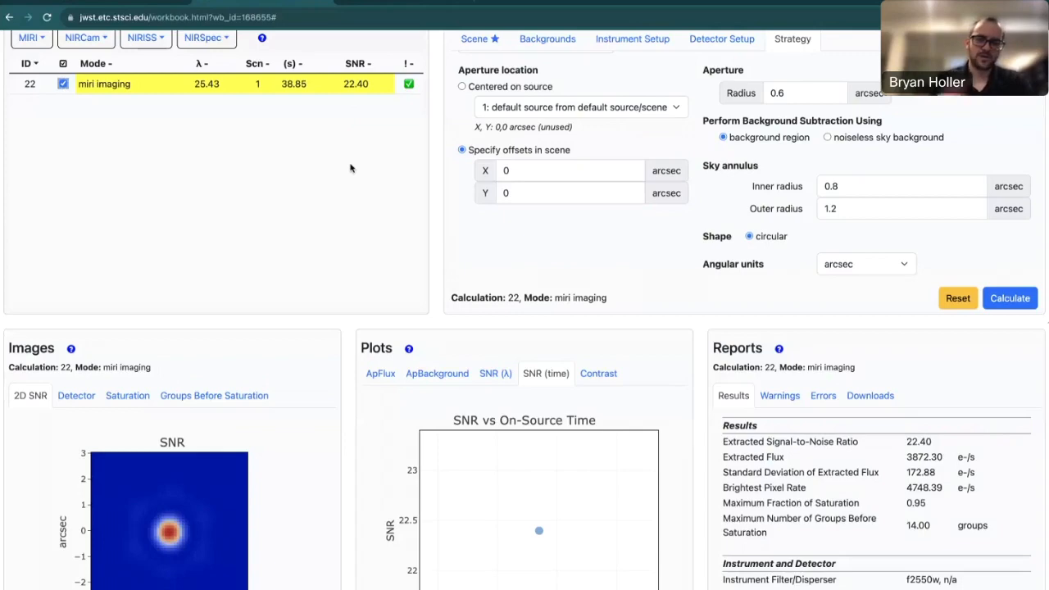
{"action": "scroll", "coordinate": [350, 168], "scroll_direction": "up", "scroll_amount": 2}
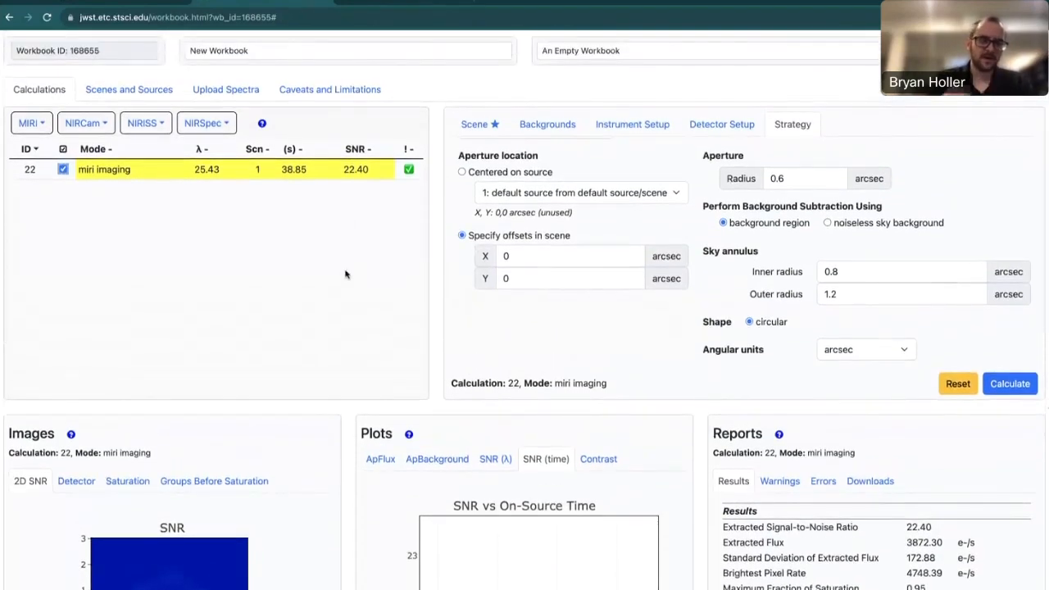
{"action": "scroll", "coordinate": [324, 258], "scroll_direction": "up", "scroll_amount": 1}
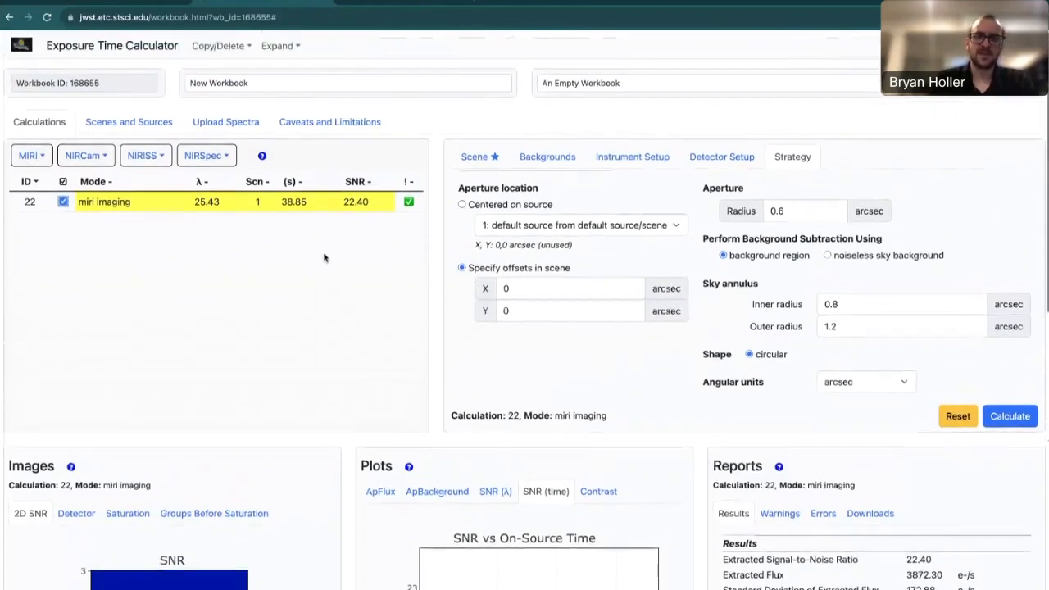
Add NIRSpec IFU calculation 23 and show its G140M/F100LP grating and filter setup.
{"action": "left_click", "coordinate": [211, 156]}
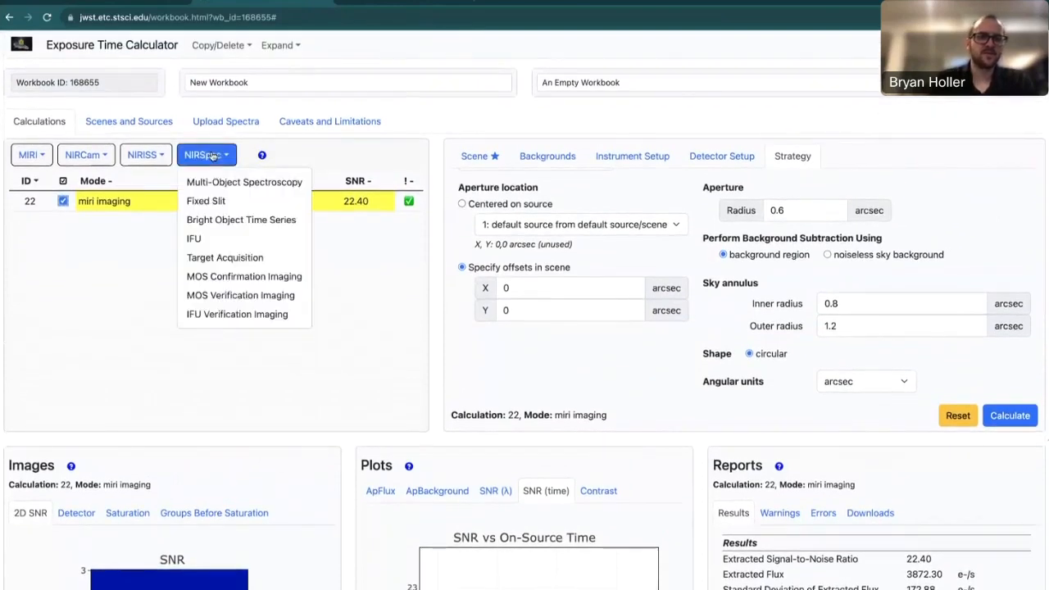
{"action": "left_click", "coordinate": [210, 240]}
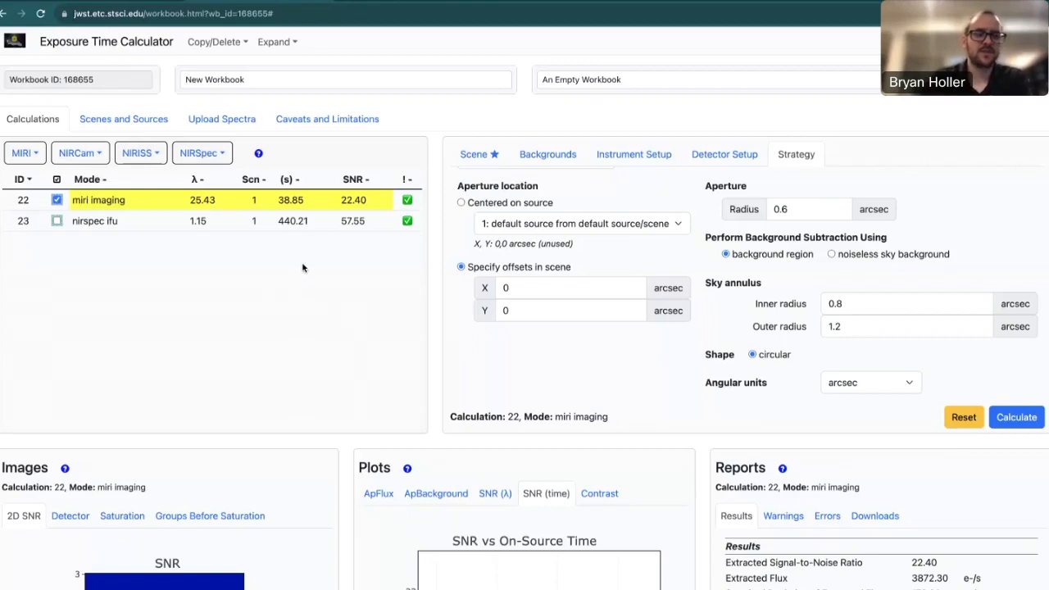
{"action": "left_click", "coordinate": [142, 226]}
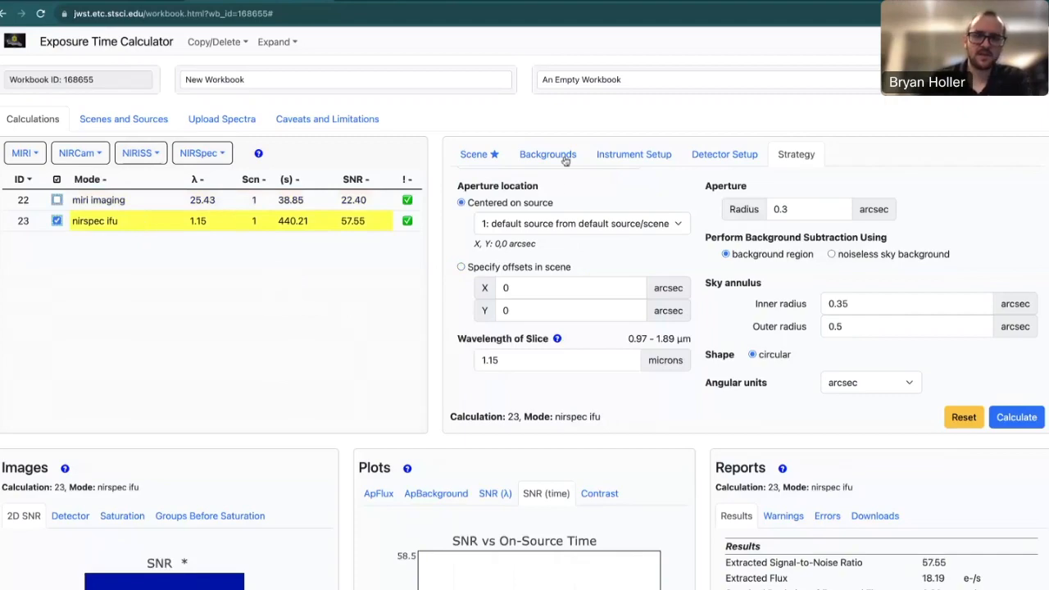
{"action": "left_click", "coordinate": [629, 157]}
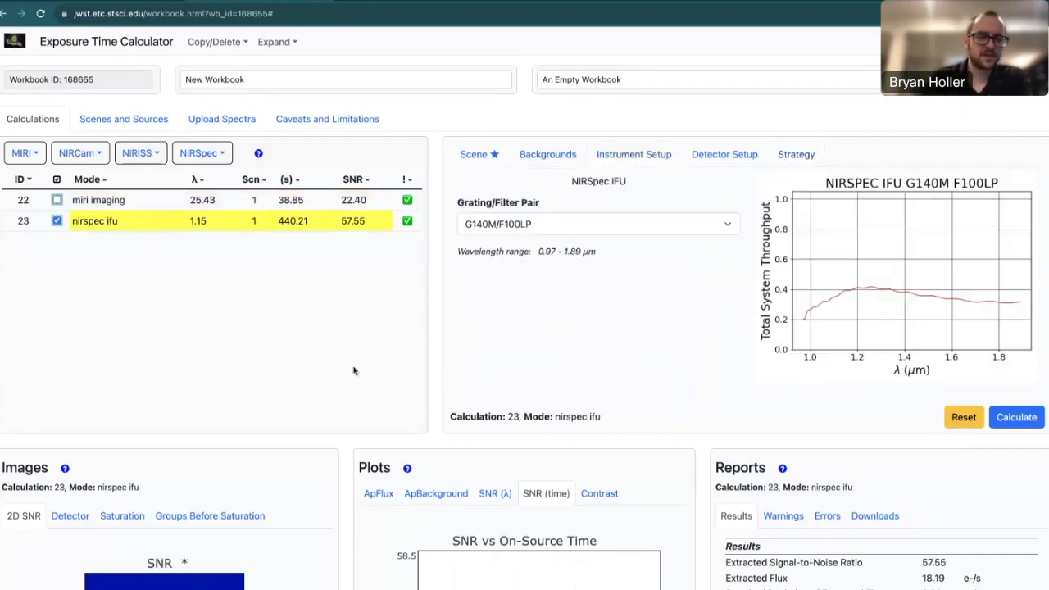
Plot calculation 23's SNR versus wavelength across 0.97–1.89 µm.
{"action": "scroll", "coordinate": [355, 372], "scroll_direction": "down", "scroll_amount": 3}
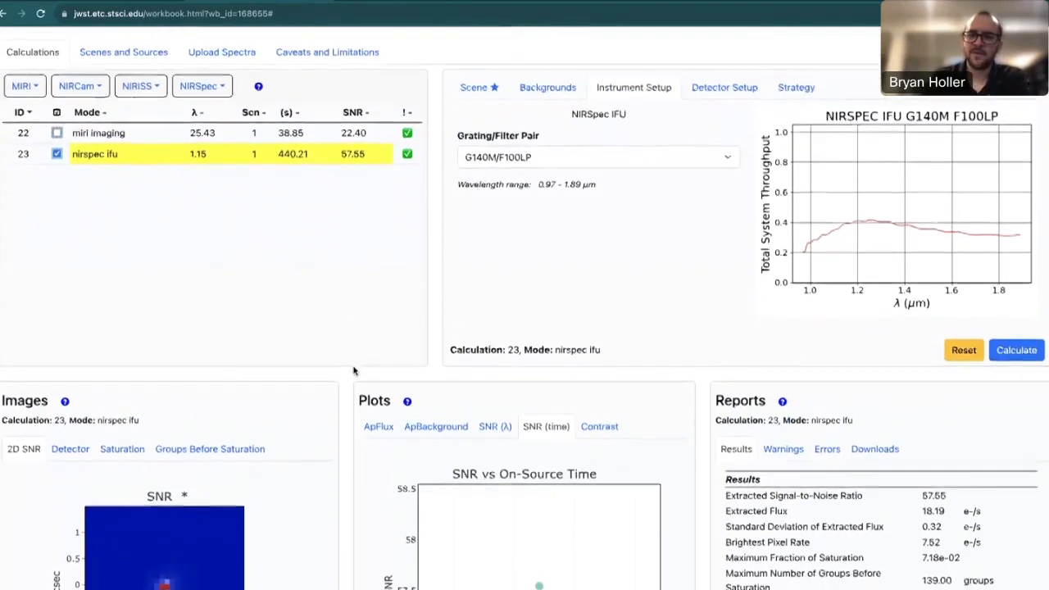
{"action": "scroll", "coordinate": [354, 372], "scroll_direction": "down", "scroll_amount": 1}
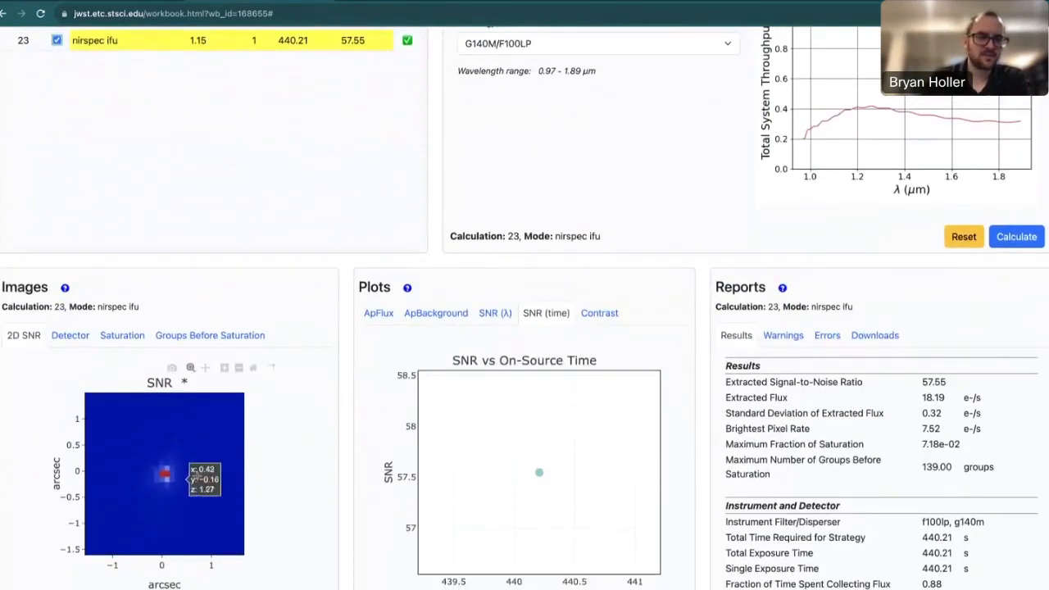
{"action": "left_click", "coordinate": [496, 315]}
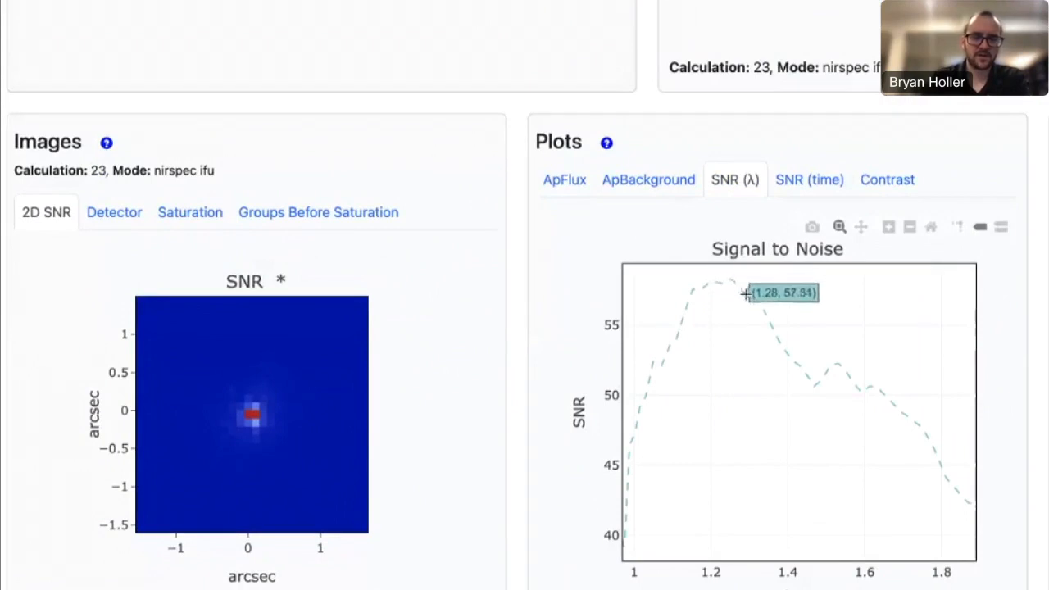
{"action": "scroll", "coordinate": [532, 234], "scroll_direction": "up", "scroll_amount": 3}
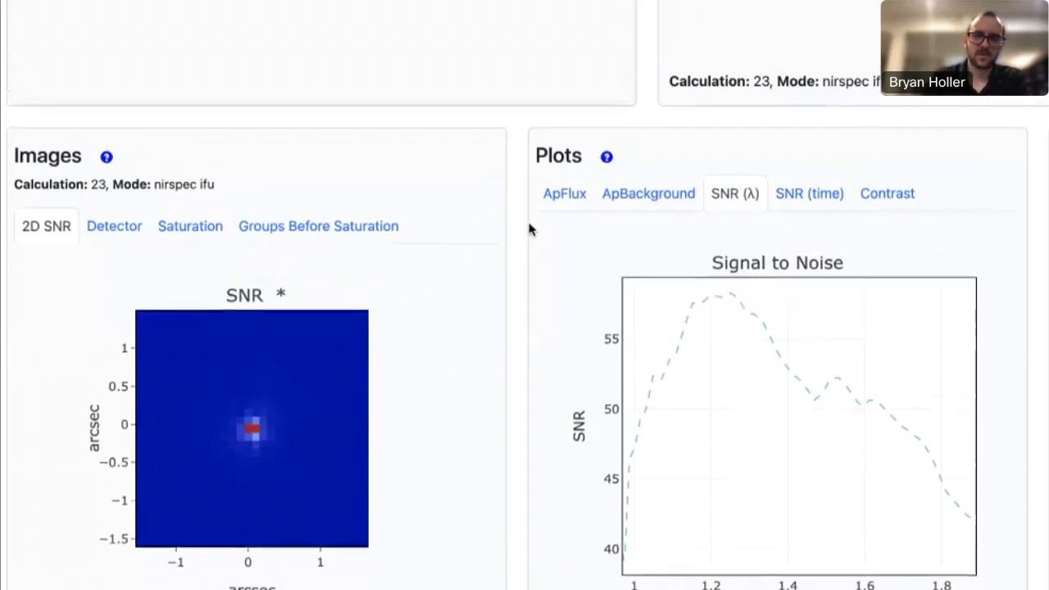
{"action": "scroll", "coordinate": [532, 232], "scroll_direction": "up", "scroll_amount": 4}
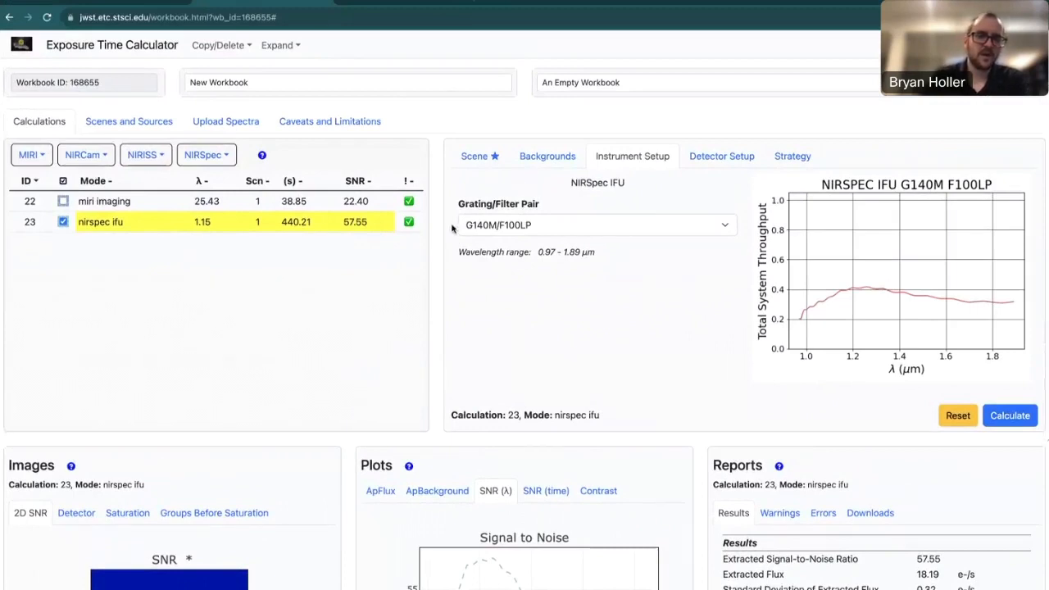
{"action": "left_click", "coordinate": [582, 233]}
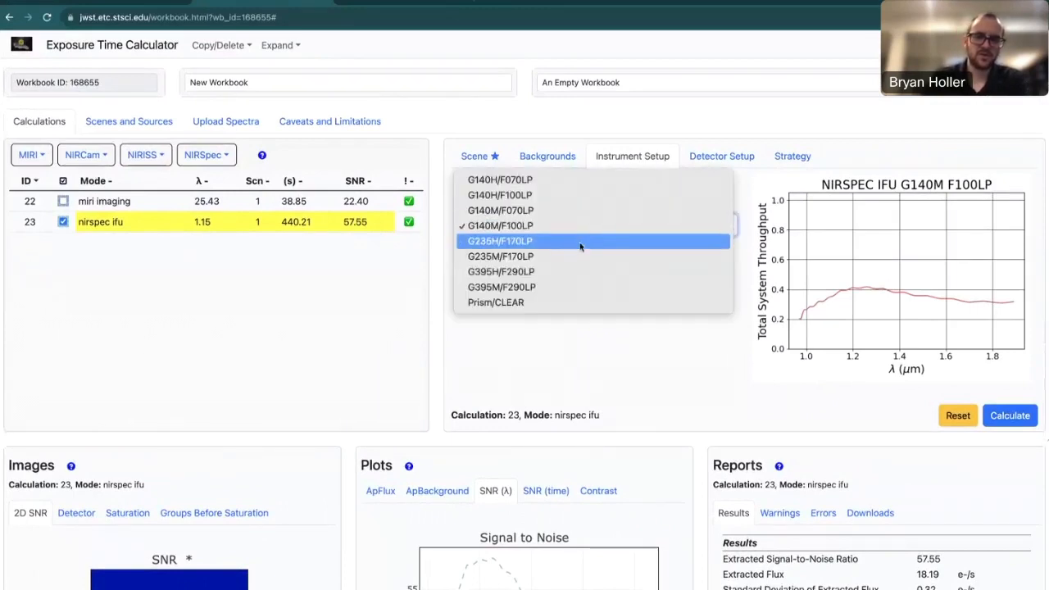
{"action": "left_click", "coordinate": [576, 256]}
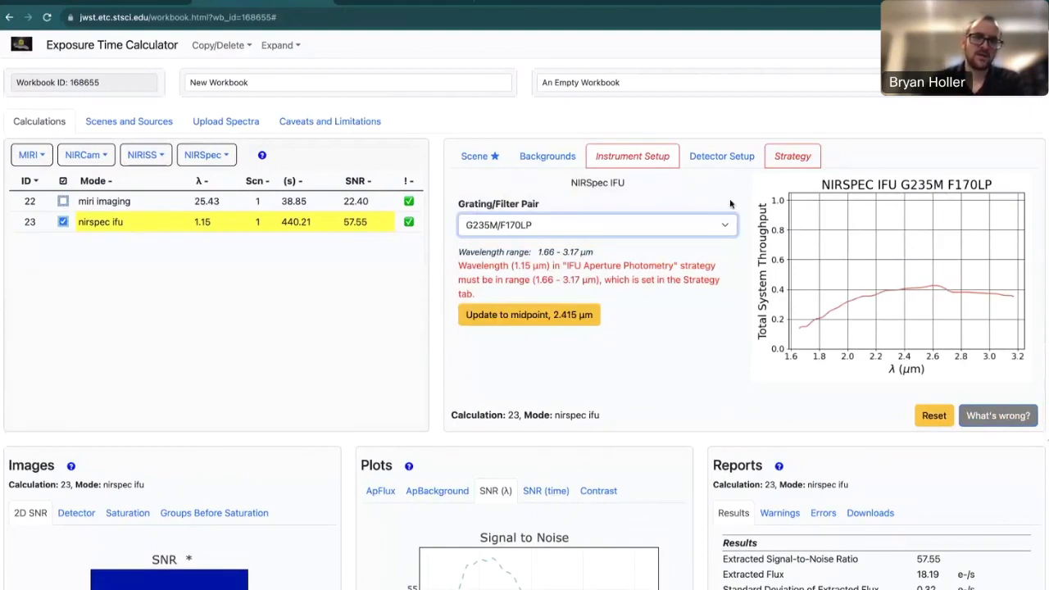
{"action": "left_click", "coordinate": [787, 162]}
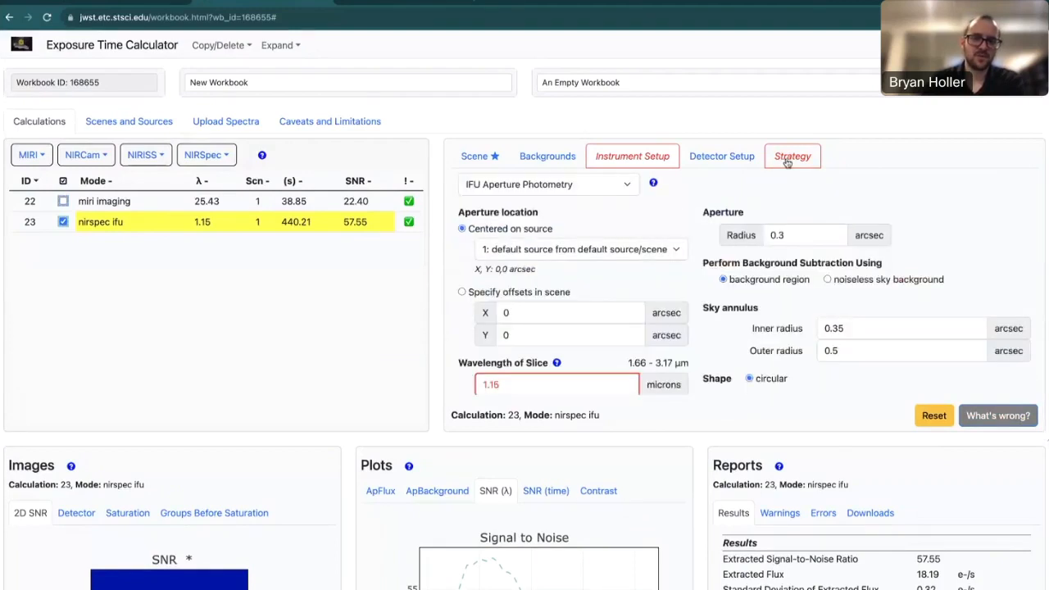
{"action": "scroll", "coordinate": [698, 324], "scroll_direction": "down", "scroll_amount": 1}
{"action": "scroll", "coordinate": [697, 324], "scroll_direction": "down", "scroll_amount": 1}
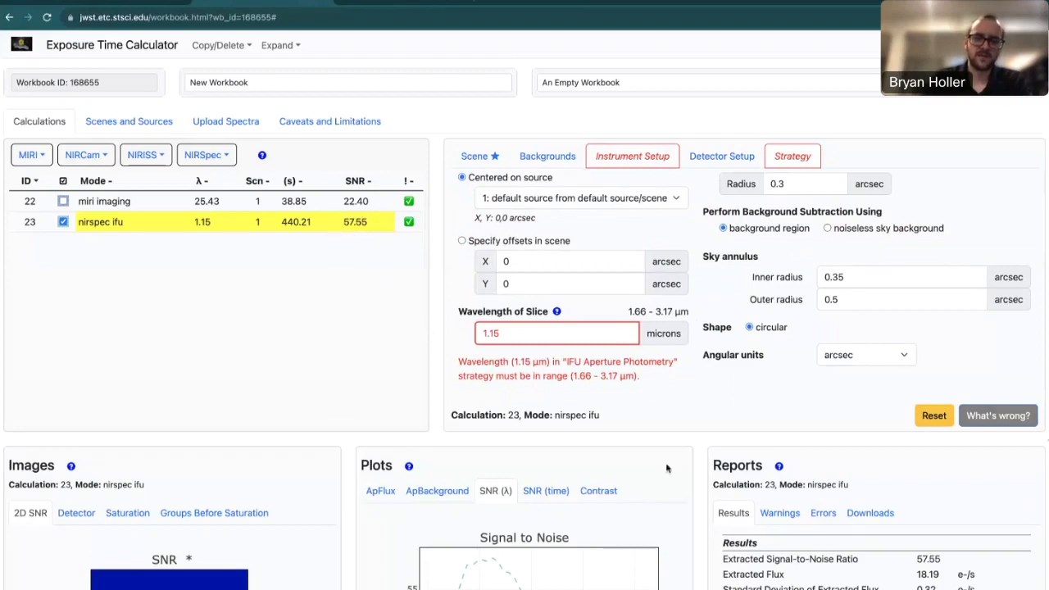
{"action": "scroll", "coordinate": [705, 467], "scroll_direction": "down", "scroll_amount": 1}
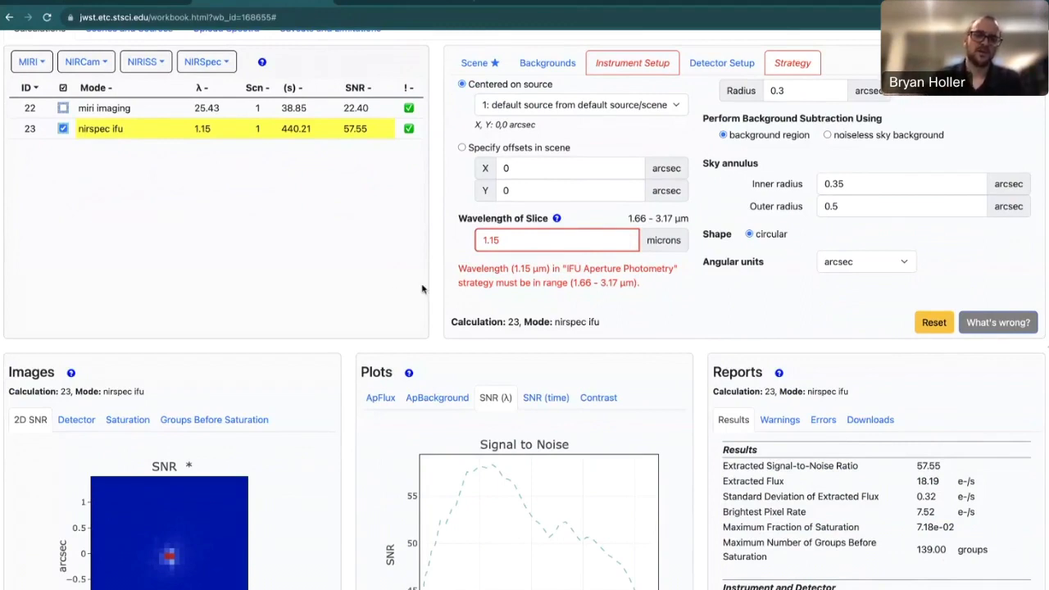
{"action": "scroll", "coordinate": [422, 288], "scroll_direction": "up", "scroll_amount": 2}
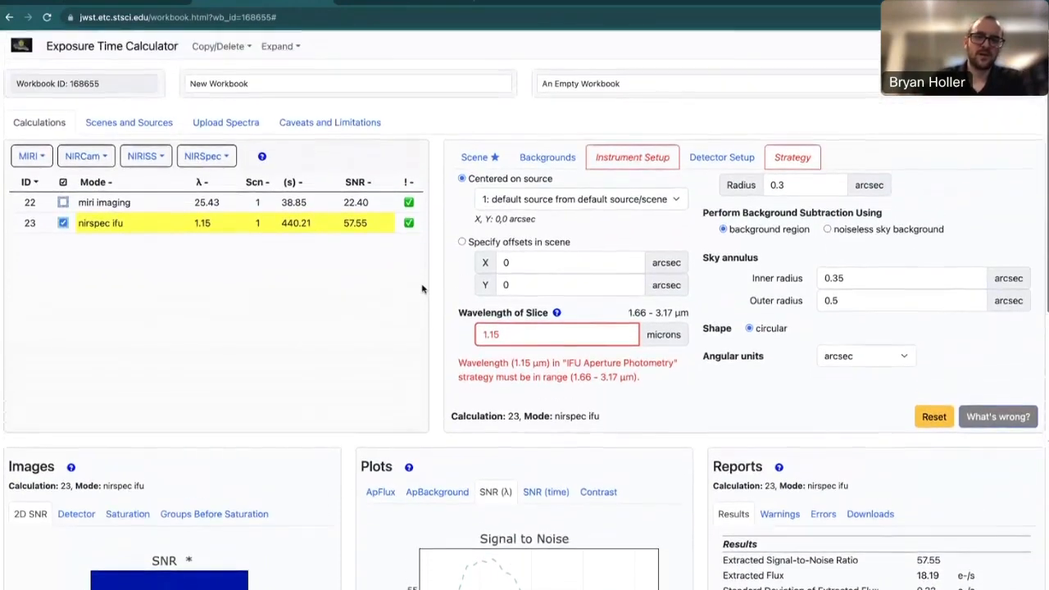
{"action": "left_click", "coordinate": [632, 158]}
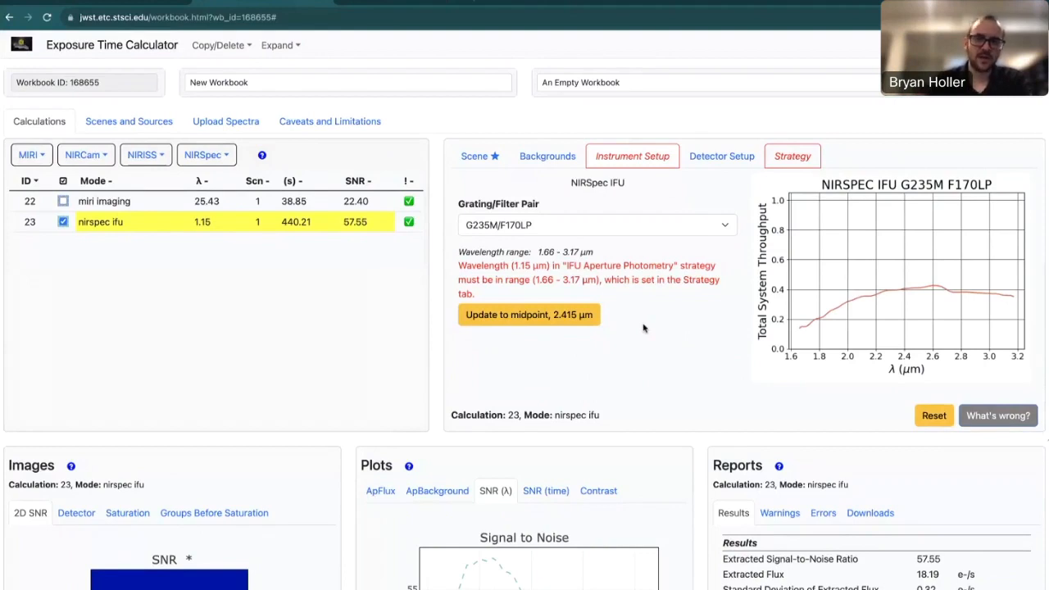
Update calculation 23's slice wavelength to the 2.415 µm midpoint and confirm it under Strategy.
{"action": "left_click", "coordinate": [790, 163]}
{"action": "scroll", "coordinate": [696, 361], "scroll_direction": "down", "scroll_amount": 1}
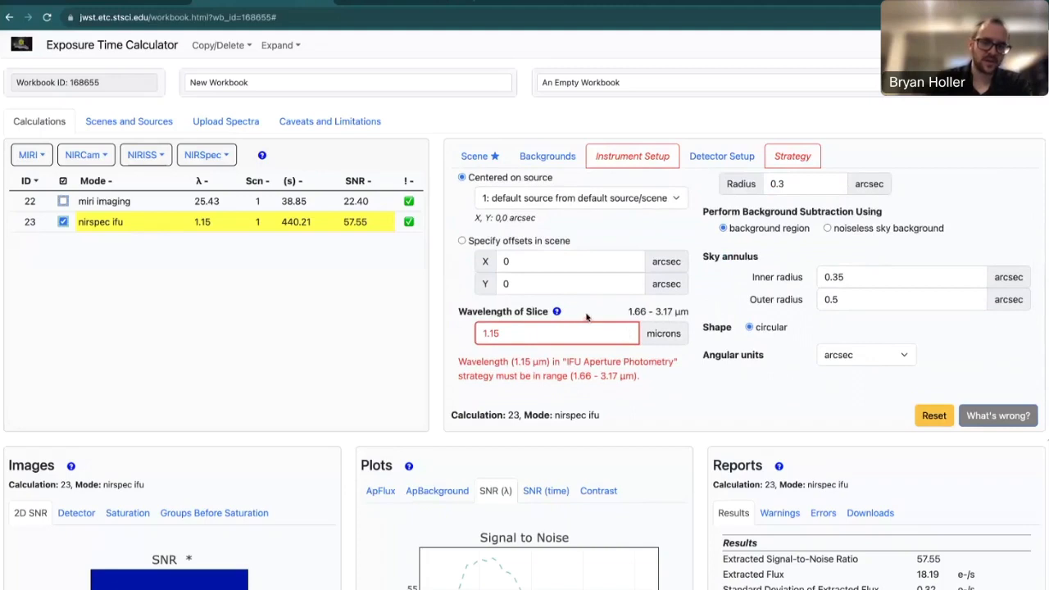
{"action": "left_click", "coordinate": [648, 162]}
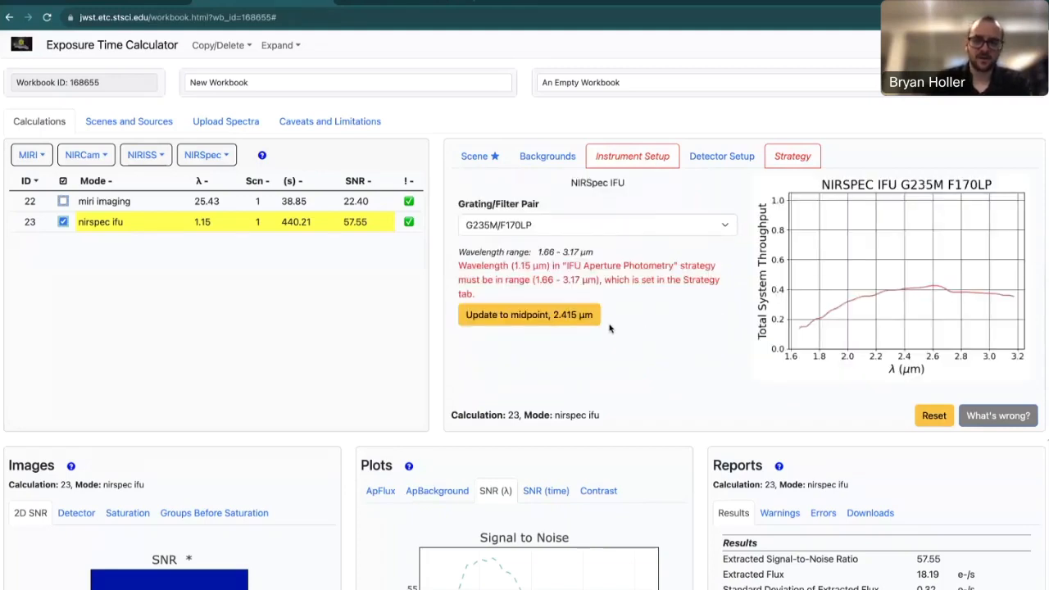
{"action": "left_click", "coordinate": [515, 320]}
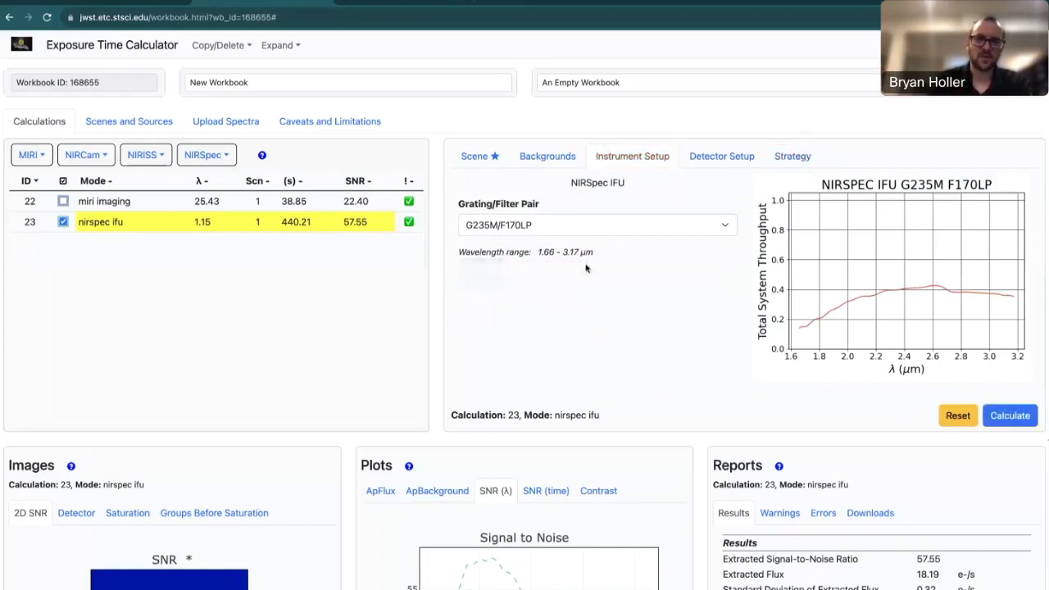
{"action": "left_click", "coordinate": [799, 164]}
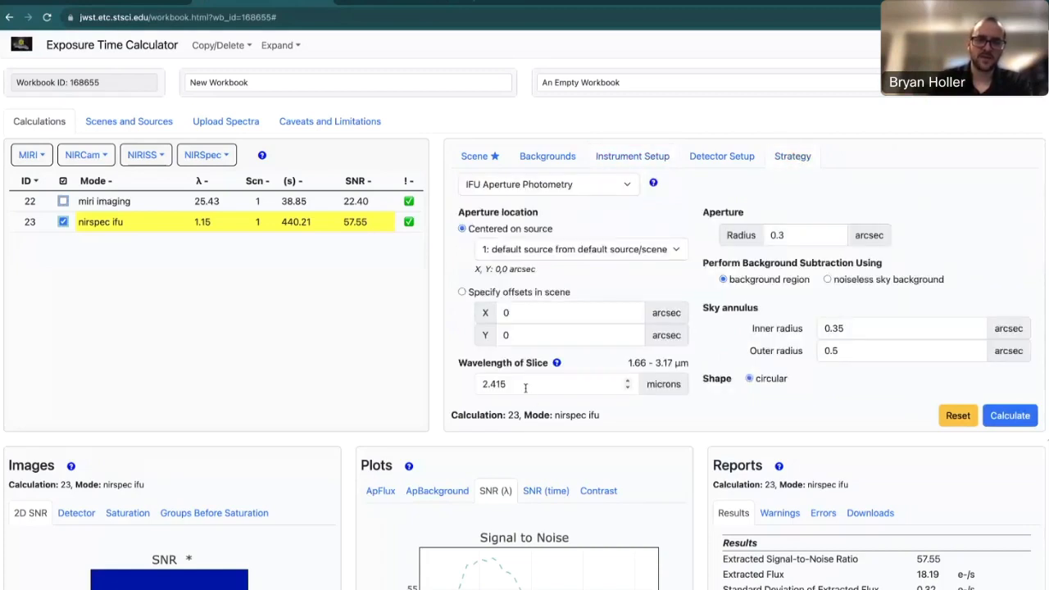
{"action": "left_click", "coordinate": [660, 158]}
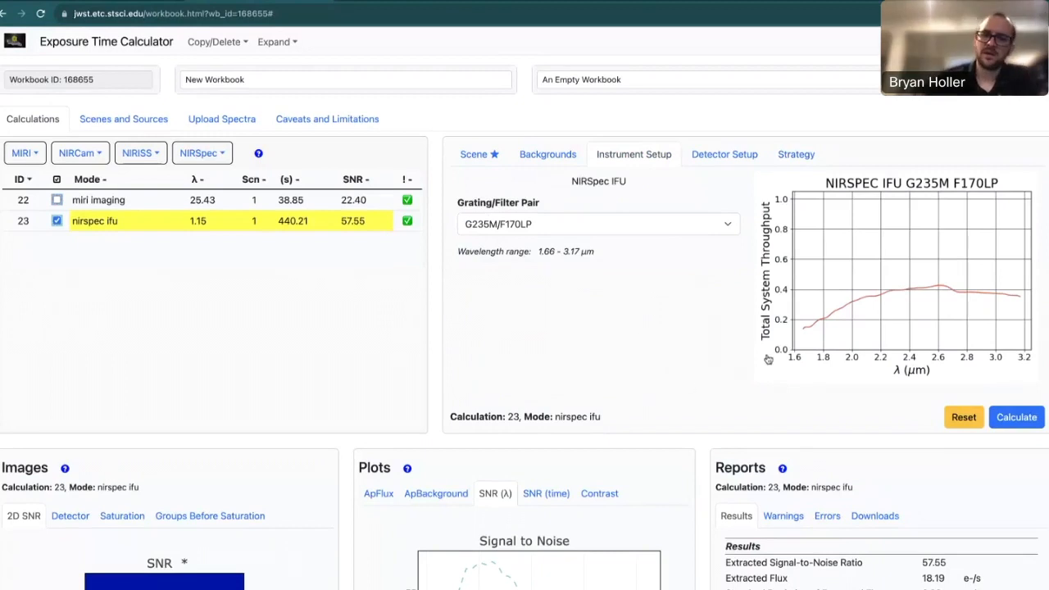
{"action": "left_click", "coordinate": [794, 155]}
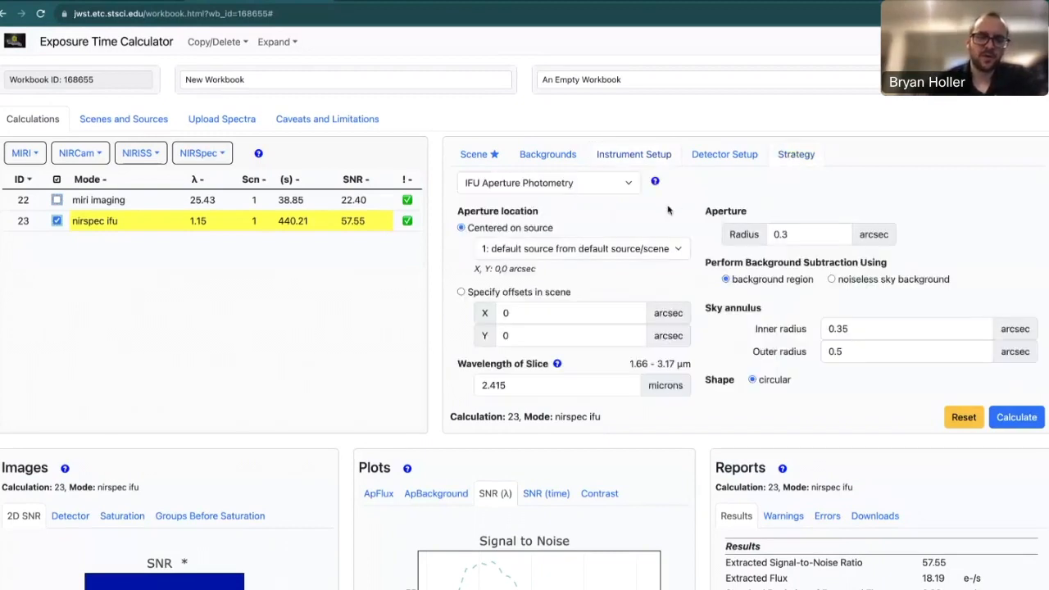
Try the IFU On-Target 2-Point Nod strategy with the wavelength reset to 2.415 µm.
{"action": "left_click", "coordinate": [623, 195]}
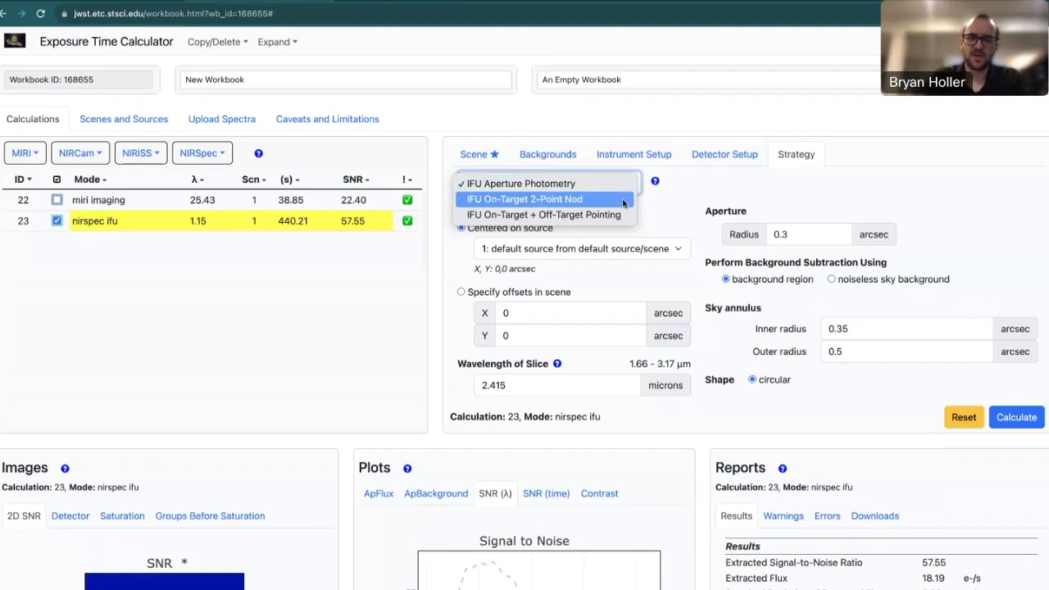
{"action": "left_click", "coordinate": [623, 199]}
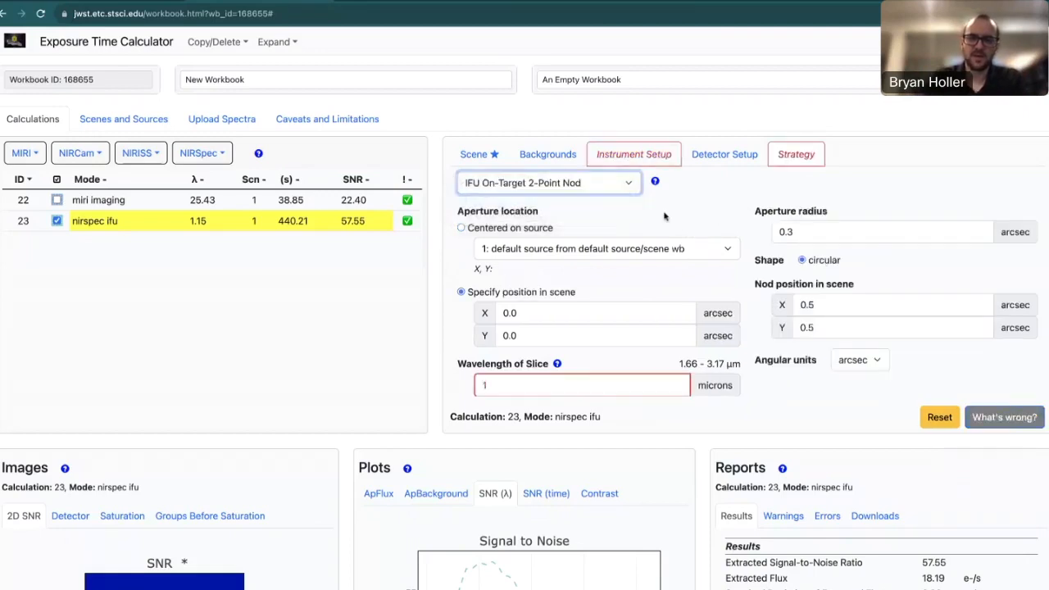
{"action": "left_click", "coordinate": [643, 156]}
{"action": "left_click", "coordinate": [559, 302]}
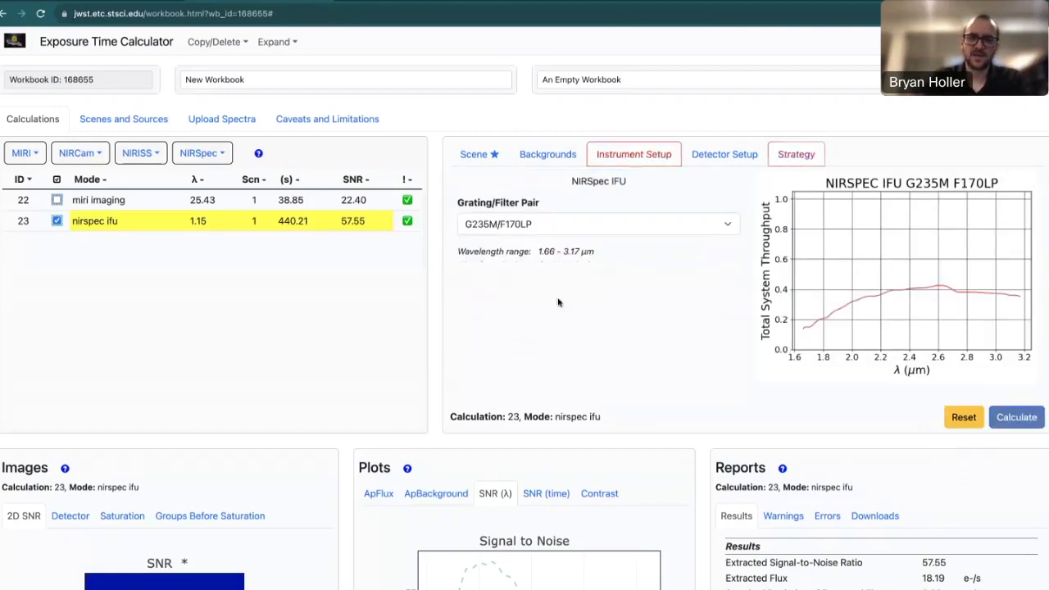
{"action": "left_click", "coordinate": [796, 159]}
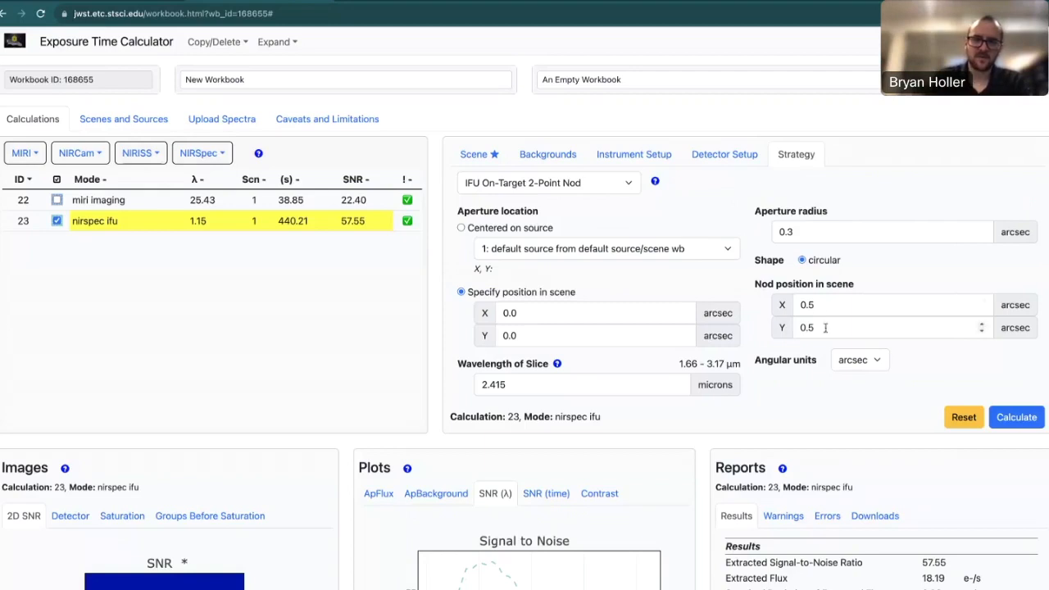
Try On-Target + Off-Target Pointing, then return to IFU Aperture Photometry at the 2.415 µm midpoint.
{"action": "left_click", "coordinate": [598, 183]}
{"action": "left_click", "coordinate": [600, 205]}
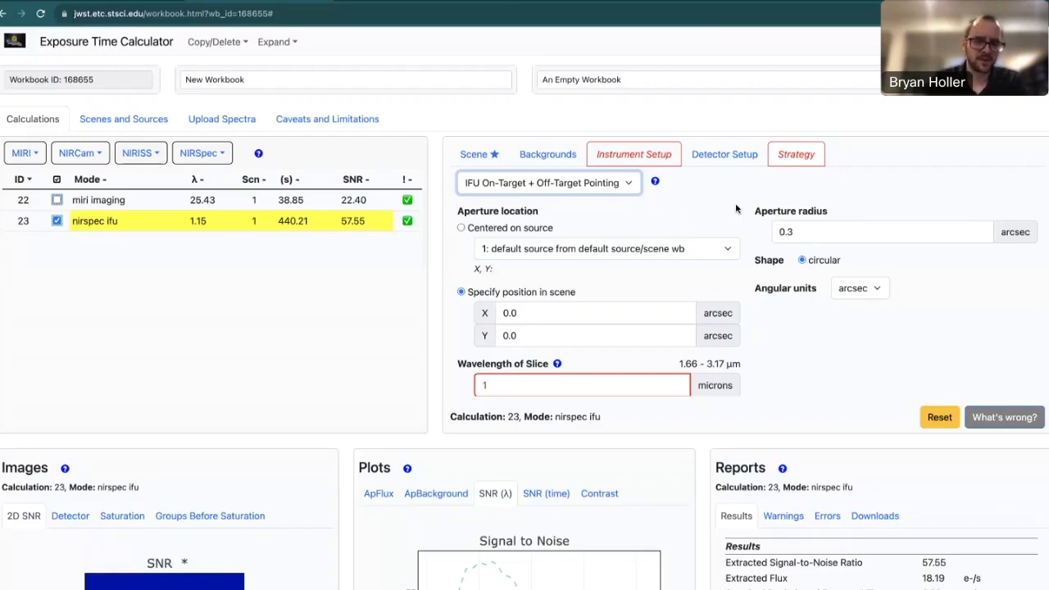
{"action": "left_click", "coordinate": [648, 163]}
{"action": "left_click", "coordinate": [782, 157]}
{"action": "left_click", "coordinate": [548, 183]}
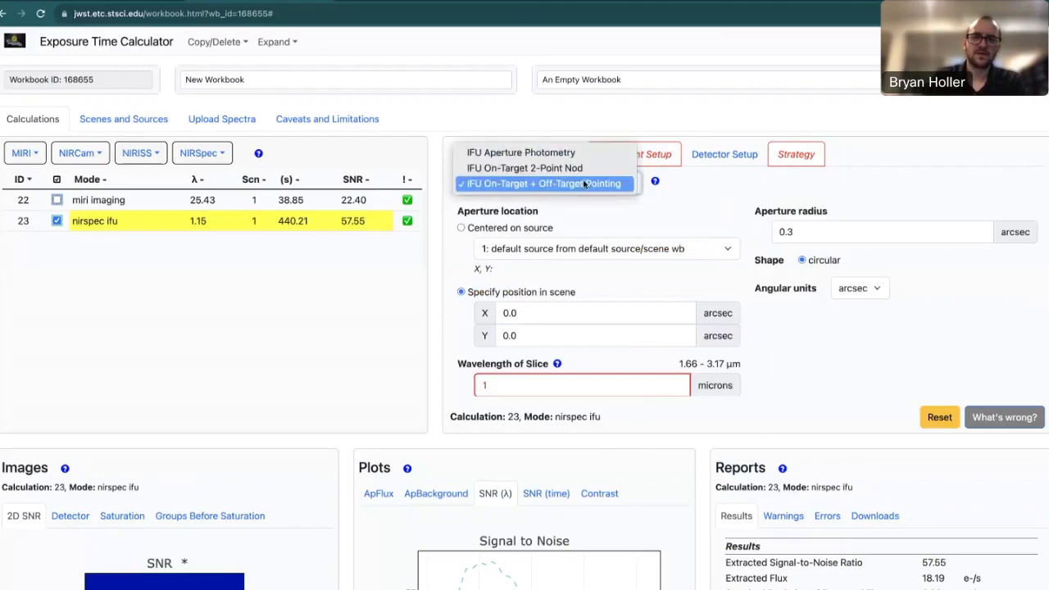
{"action": "left_click", "coordinate": [518, 146]}
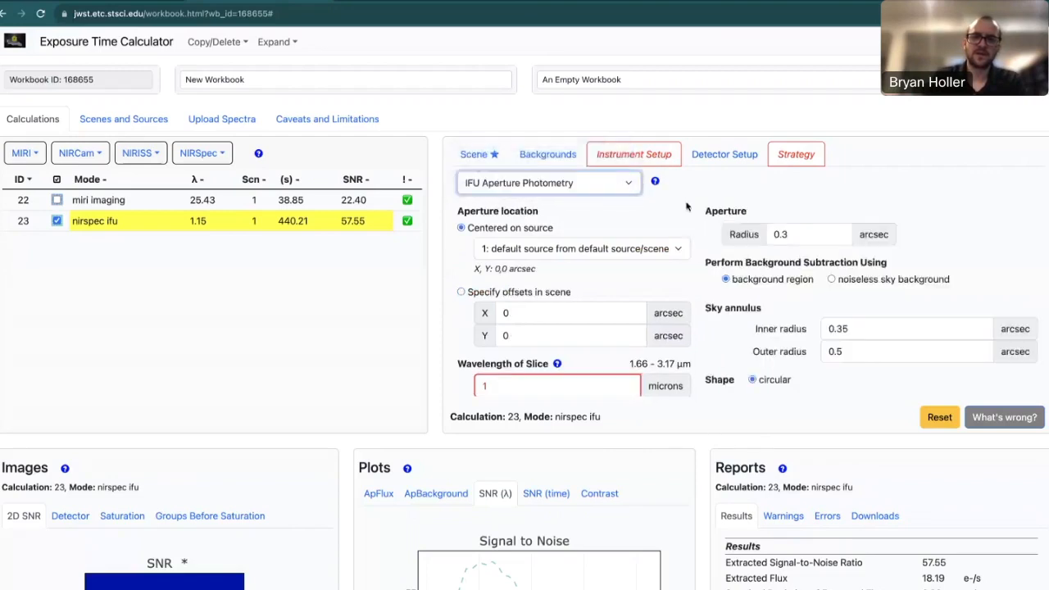
{"action": "left_click", "coordinate": [617, 157]}
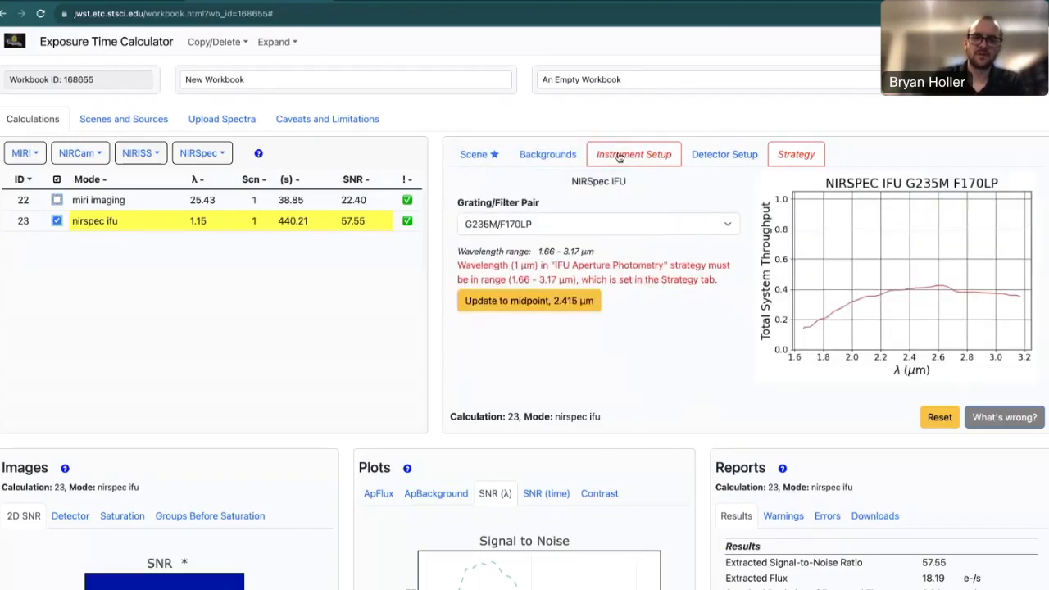
{"action": "left_click", "coordinate": [529, 304]}
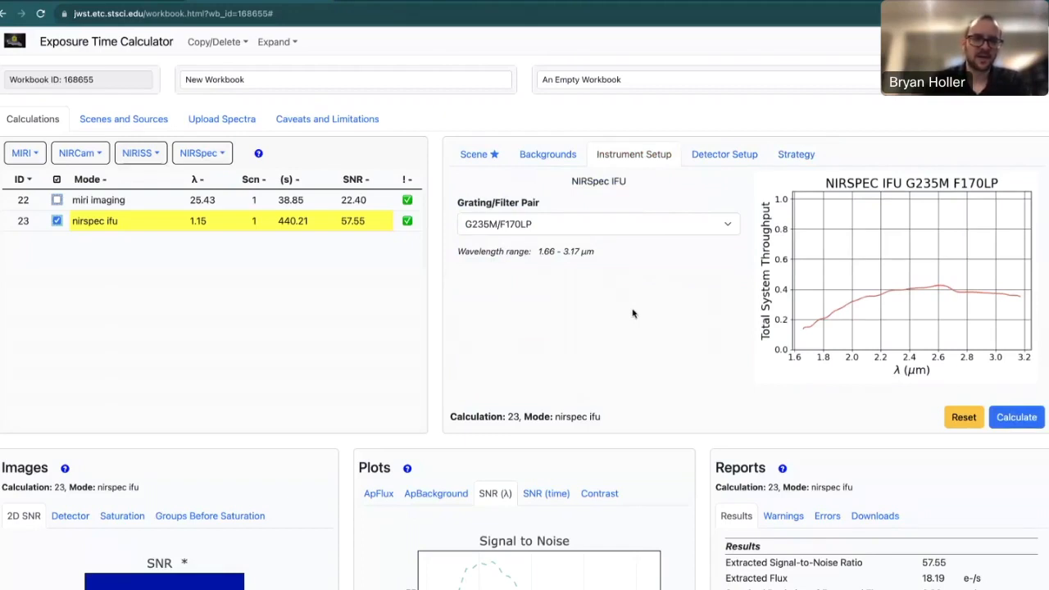
Discard the unsaved IFU edits via the miri imaging row, then reopen calculation 23.
{"action": "left_click", "coordinate": [182, 203]}
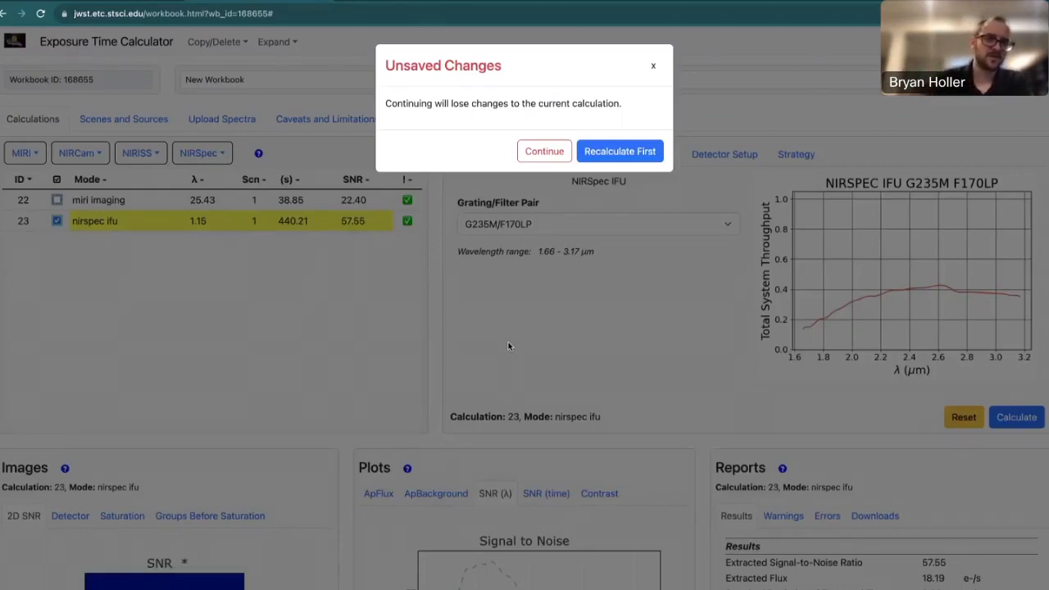
{"action": "left_click", "coordinate": [546, 152]}
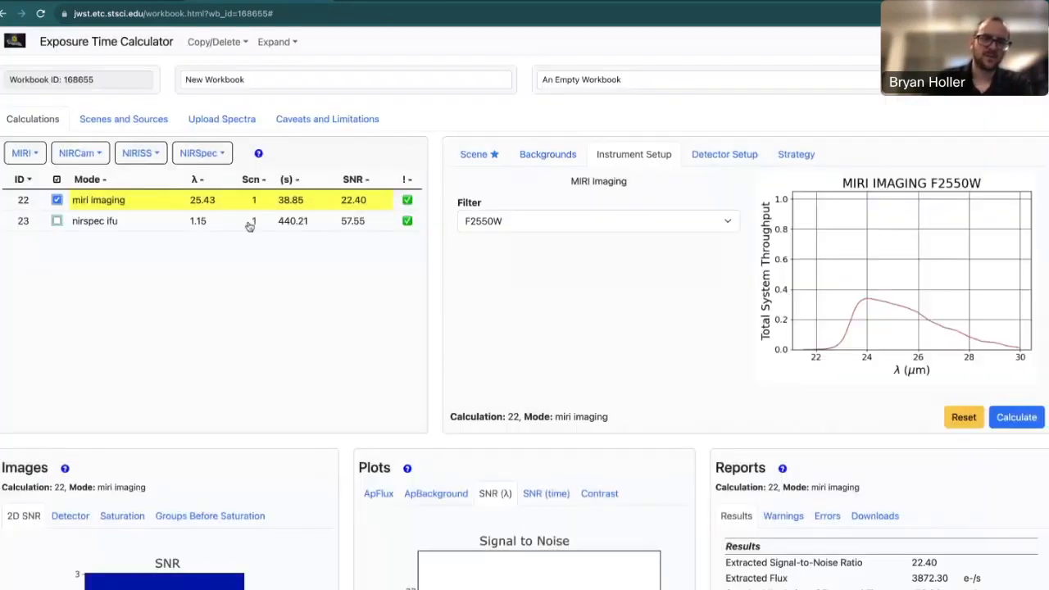
{"action": "left_click", "coordinate": [147, 226]}
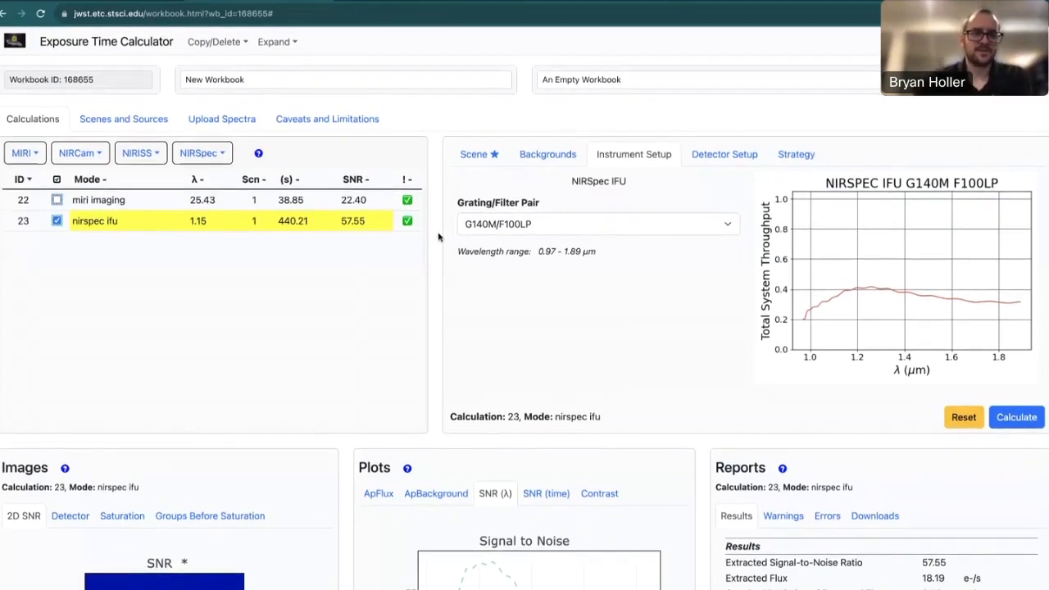
Create Scene 2 and Source 2, add the source to the scene, and make Scene 2 default.
{"action": "left_click", "coordinate": [118, 123]}
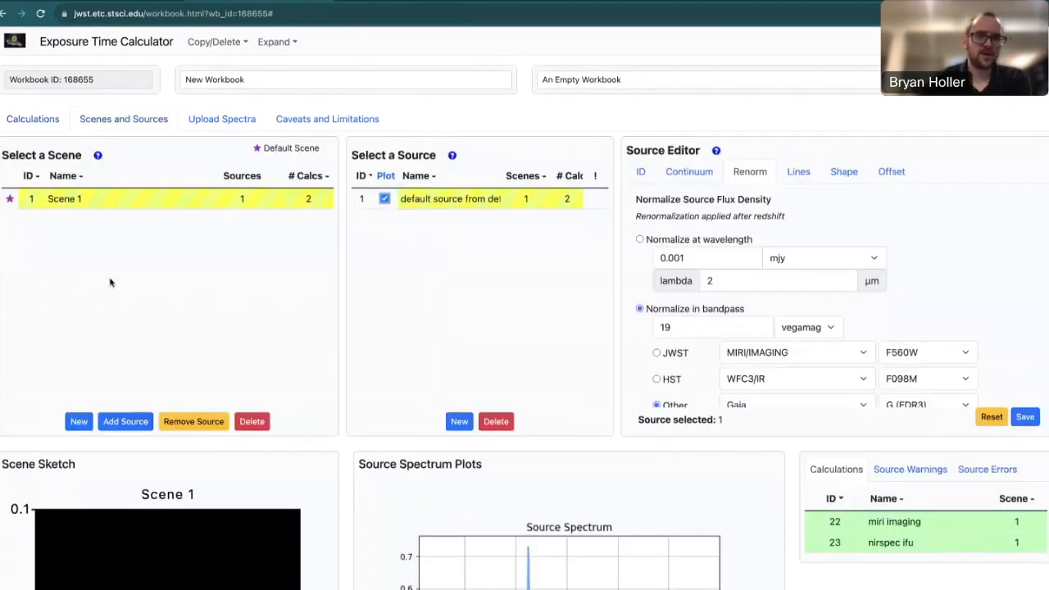
{"action": "left_click", "coordinate": [79, 423]}
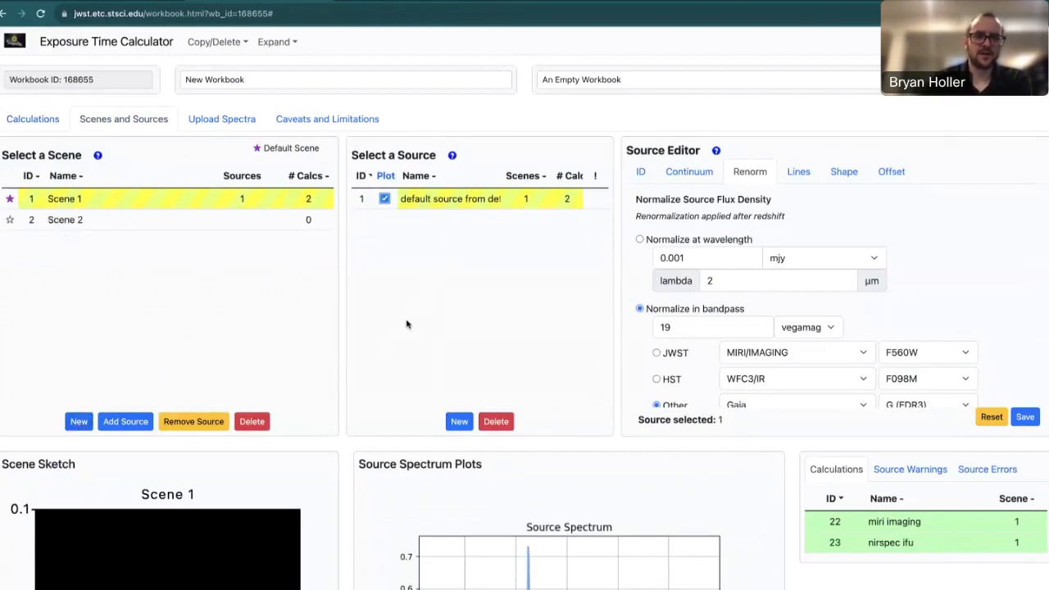
{"action": "left_click", "coordinate": [456, 422]}
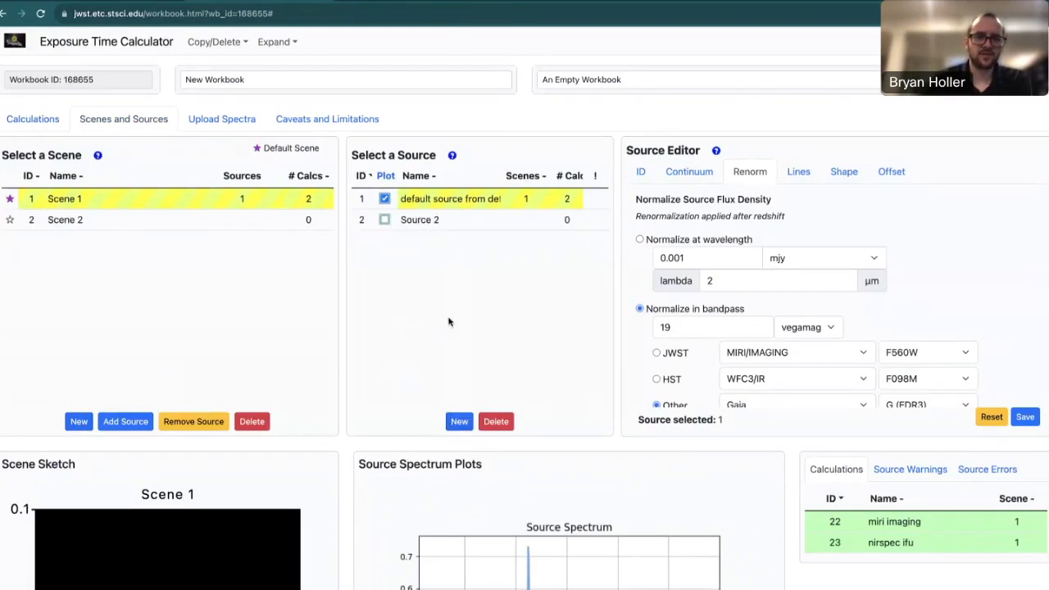
{"action": "left_click", "coordinate": [233, 223]}
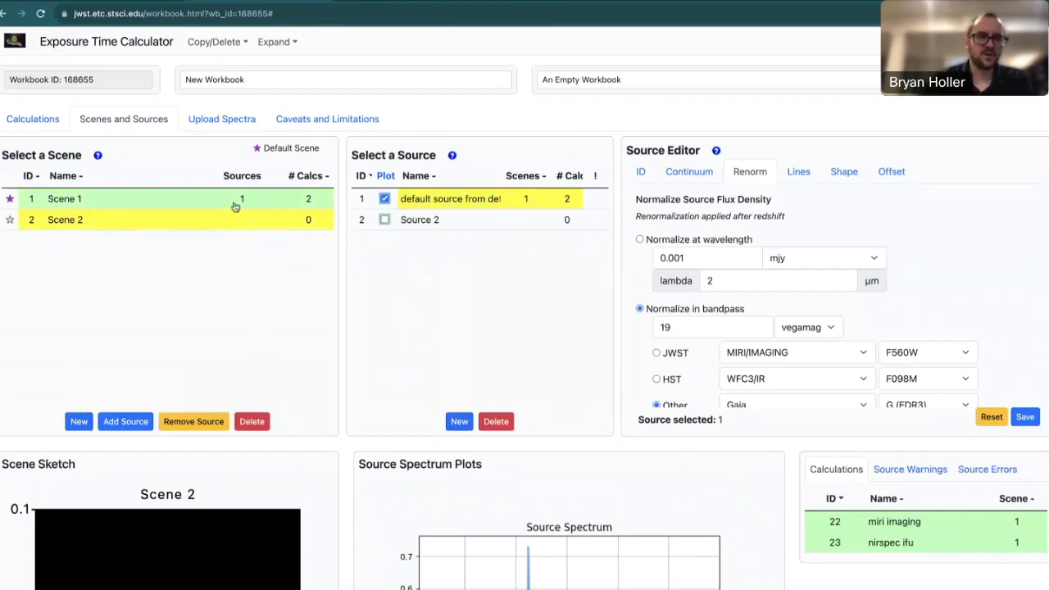
{"action": "left_click", "coordinate": [440, 230]}
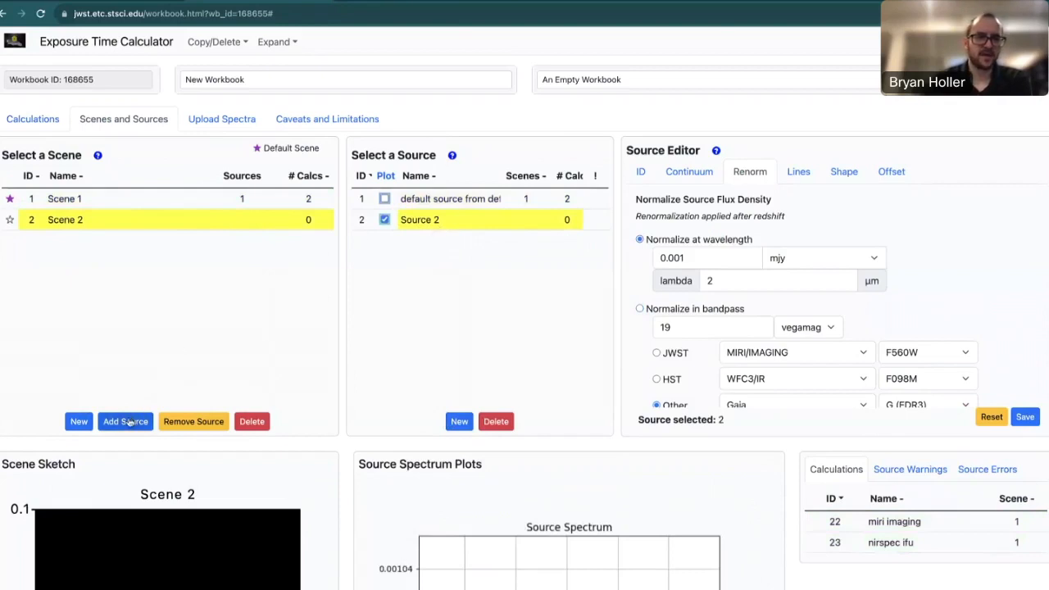
{"action": "left_click", "coordinate": [125, 422]}
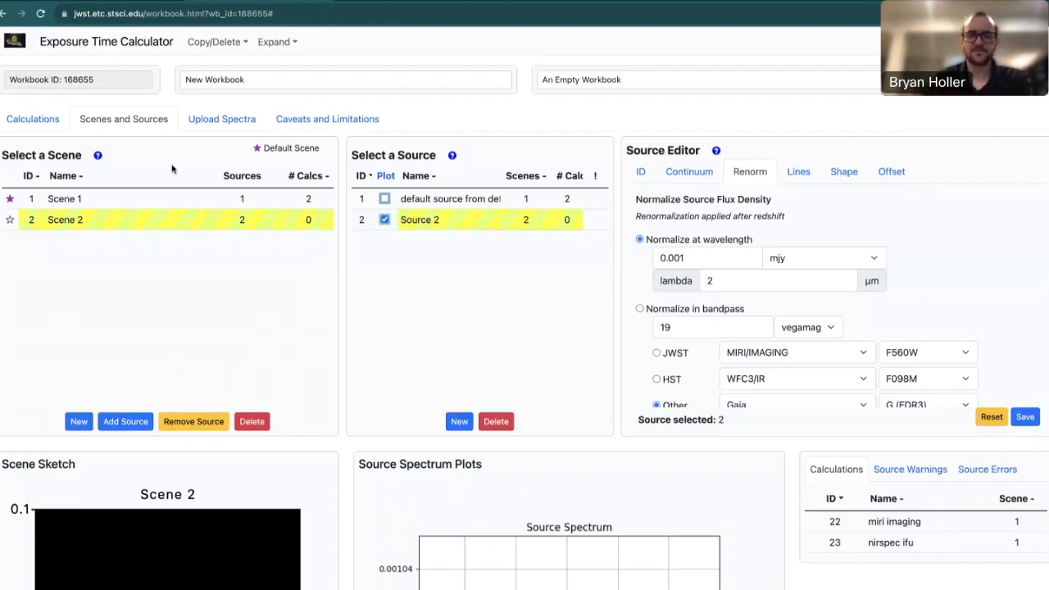
{"action": "left_click", "coordinate": [10, 221]}
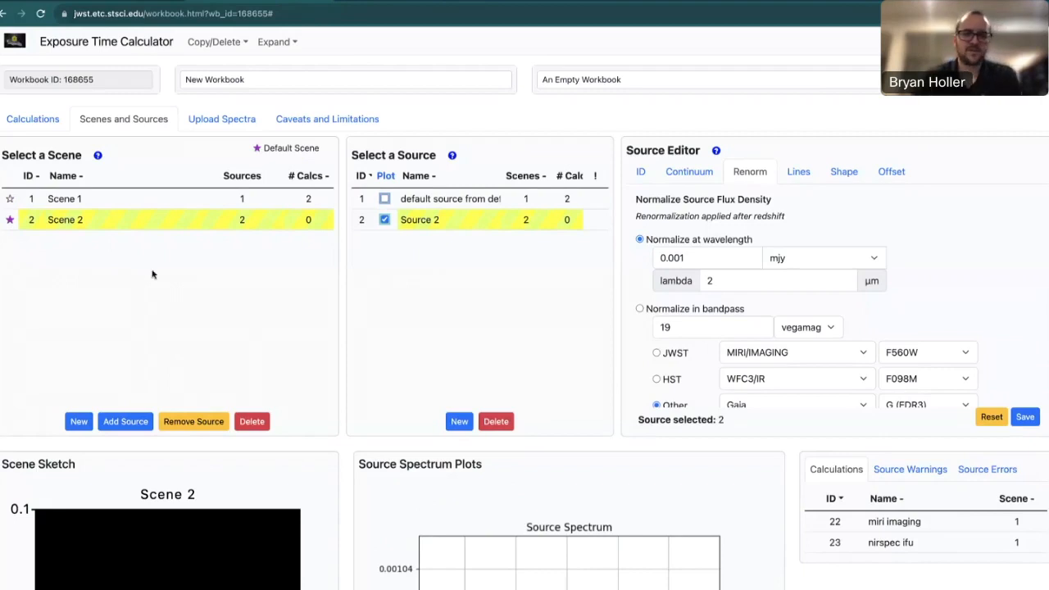
{"action": "left_click", "coordinate": [702, 176]}
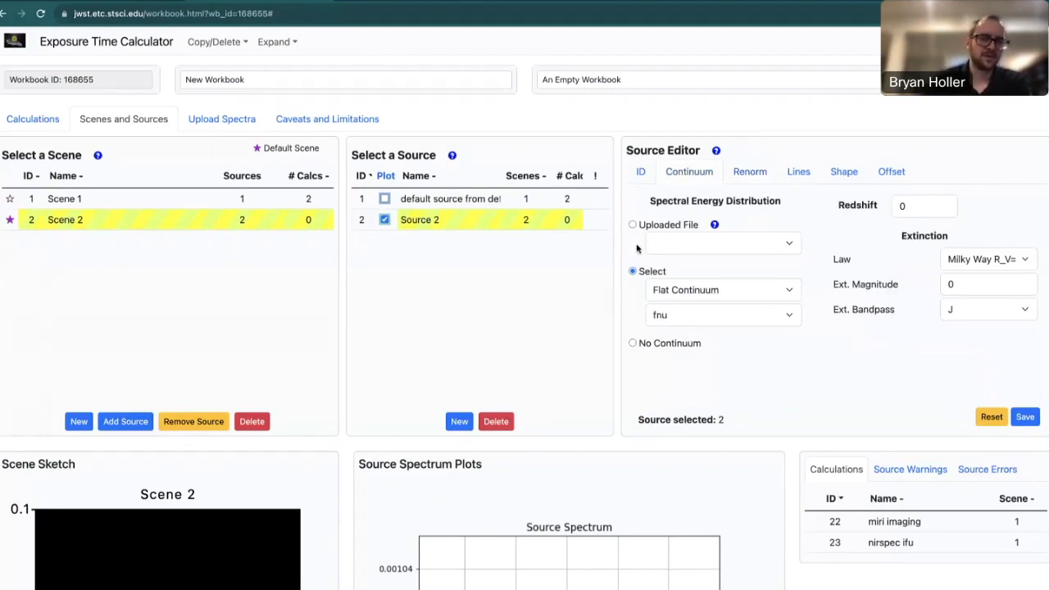
Upload the Pluto.txt spectrum file to the workbook.
{"action": "left_click", "coordinate": [215, 122]}
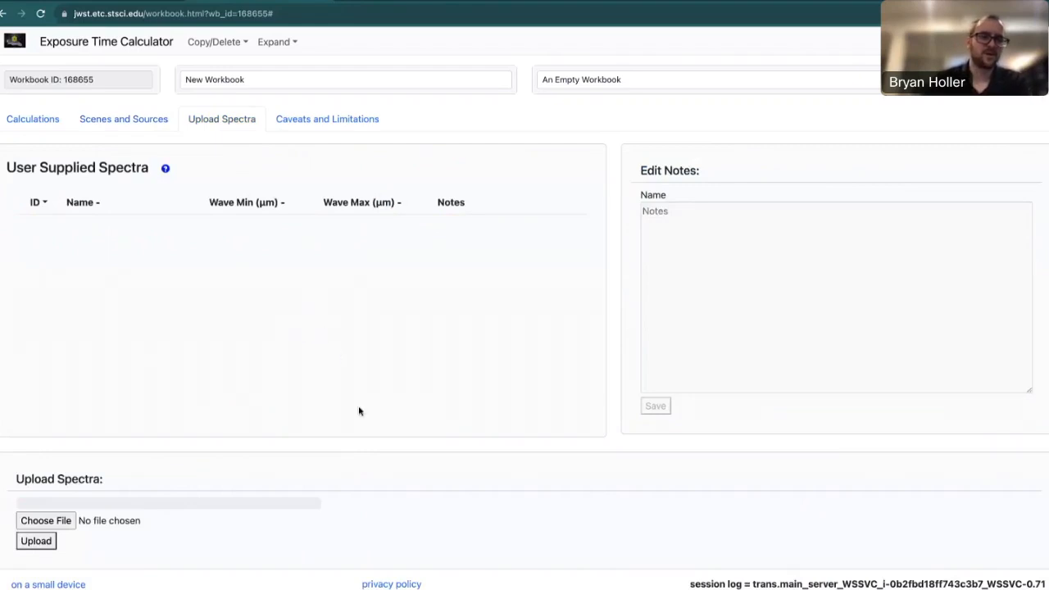
{"action": "left_click", "coordinate": [46, 521]}
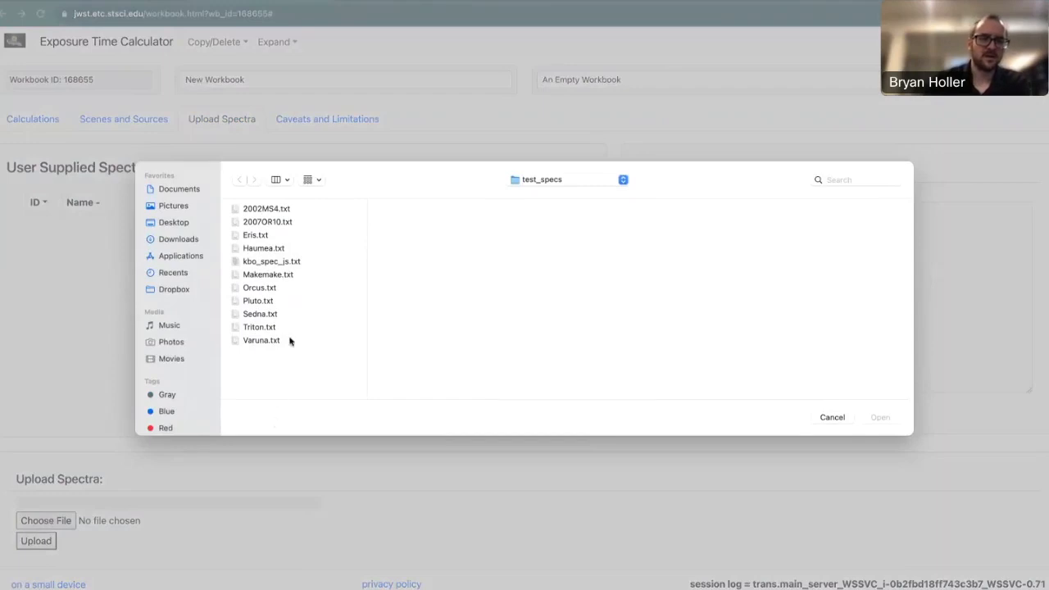
{"action": "left_click", "coordinate": [269, 302]}
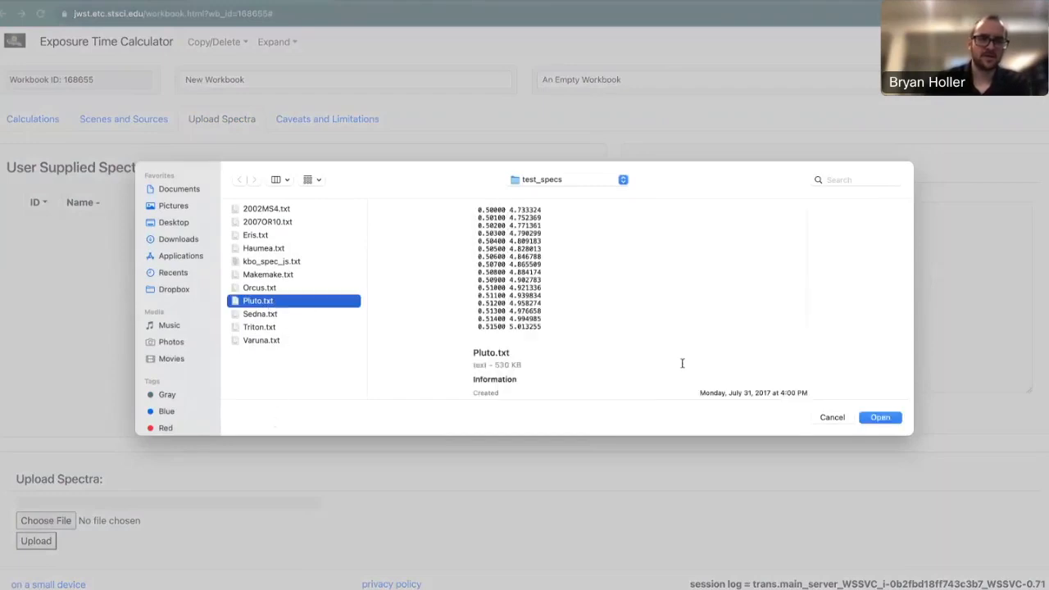
{"action": "left_click", "coordinate": [881, 419]}
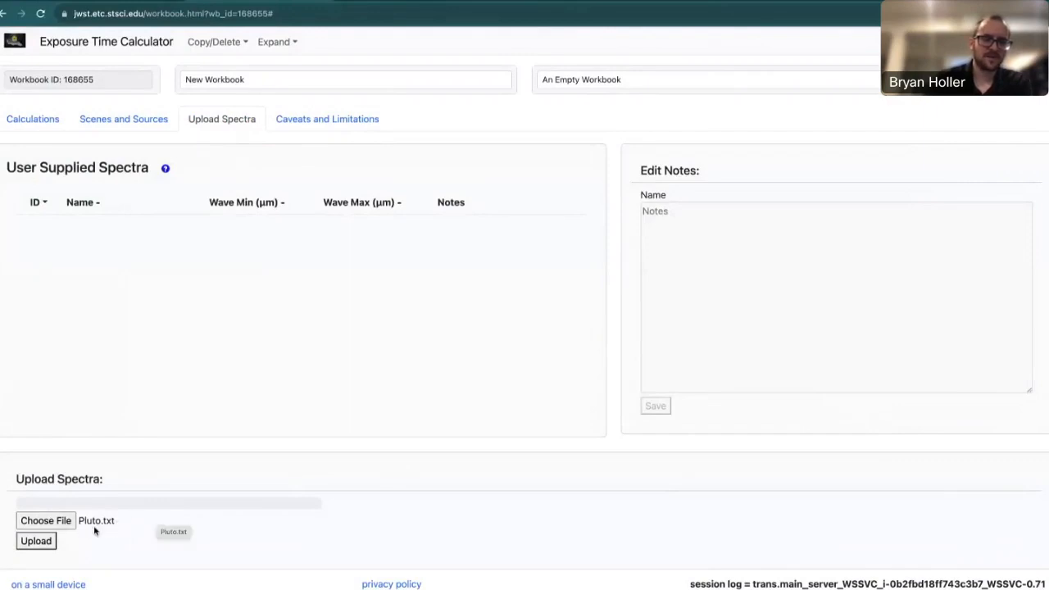
{"action": "left_click", "coordinate": [35, 547]}
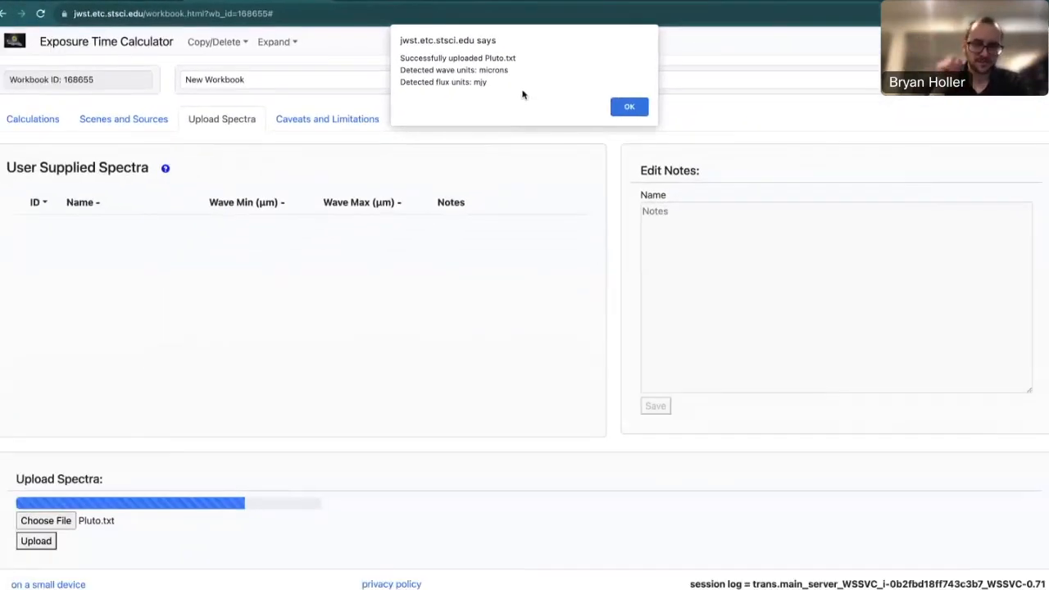
Acknowledge the upload, select the Pluto.txt entry and open the user-supplied spectra documentation.
{"action": "left_click", "coordinate": [629, 106]}
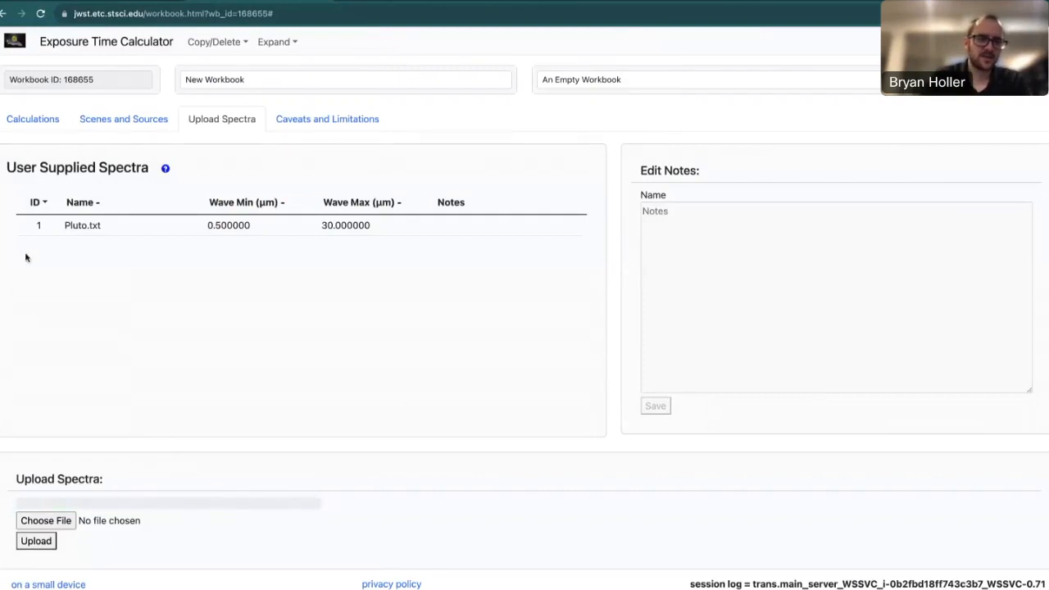
{"action": "left_click", "coordinate": [160, 233]}
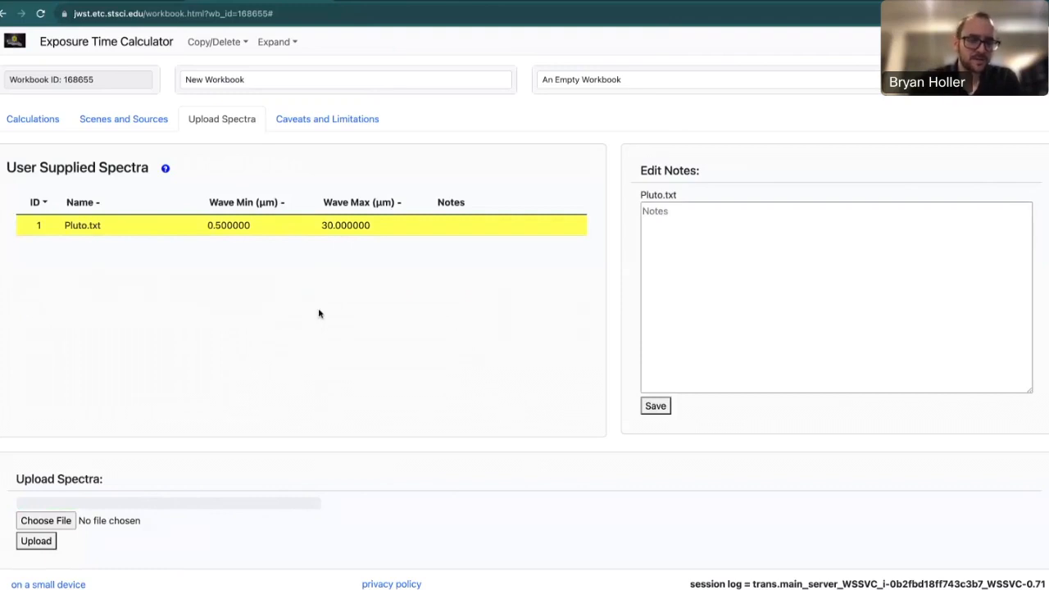
{"action": "left_click", "coordinate": [166, 170]}
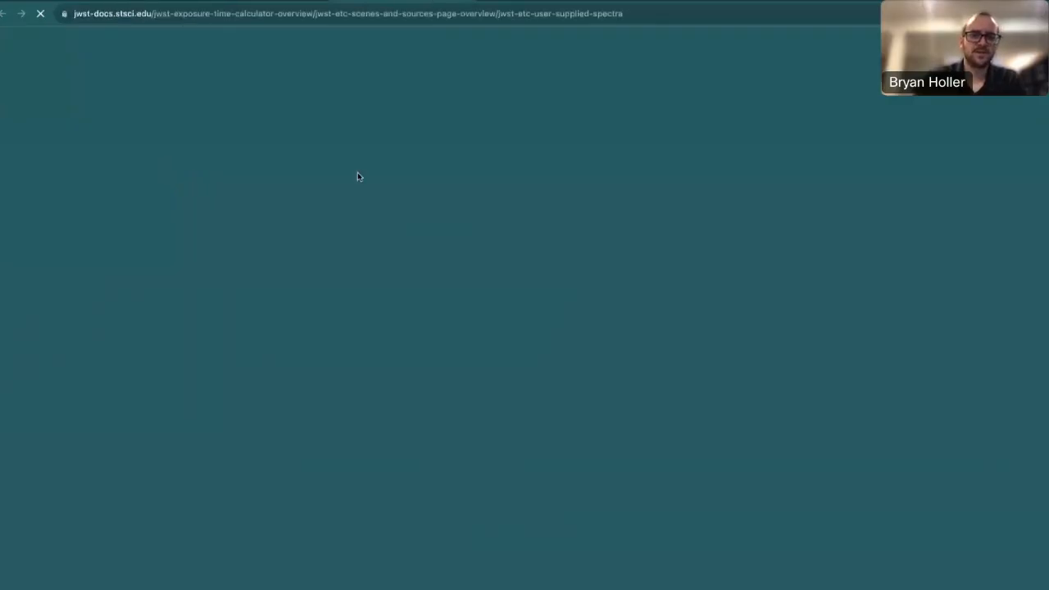
Highlight the two-column format requirement (wavelength µm, flux mJy) in JDox, then return to the ETC.
{"action": "scroll", "coordinate": [443, 392], "scroll_direction": "down", "scroll_amount": 3}
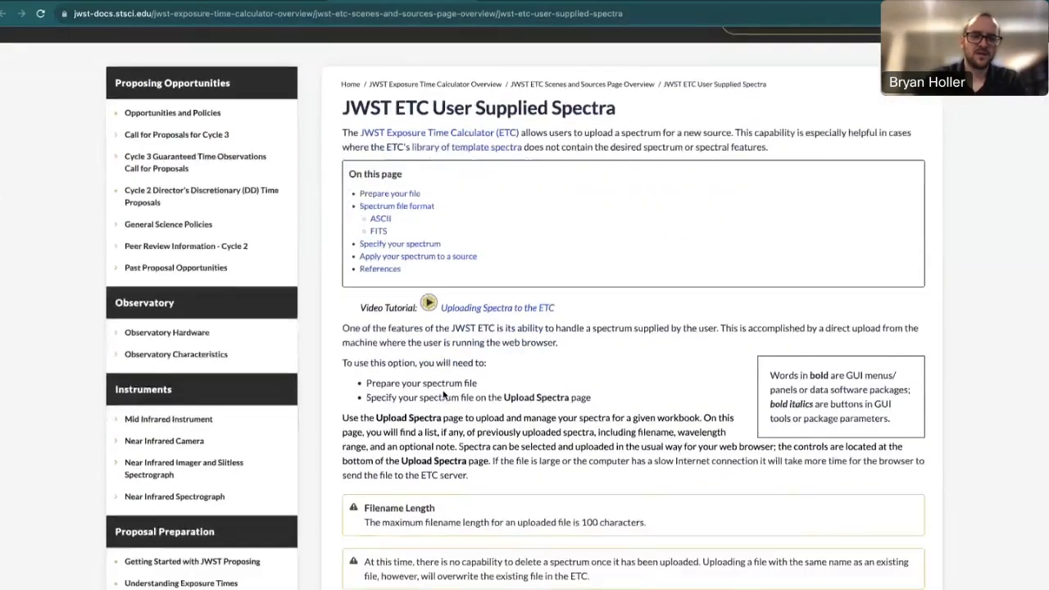
{"action": "scroll", "coordinate": [444, 392], "scroll_direction": "down", "scroll_amount": 4}
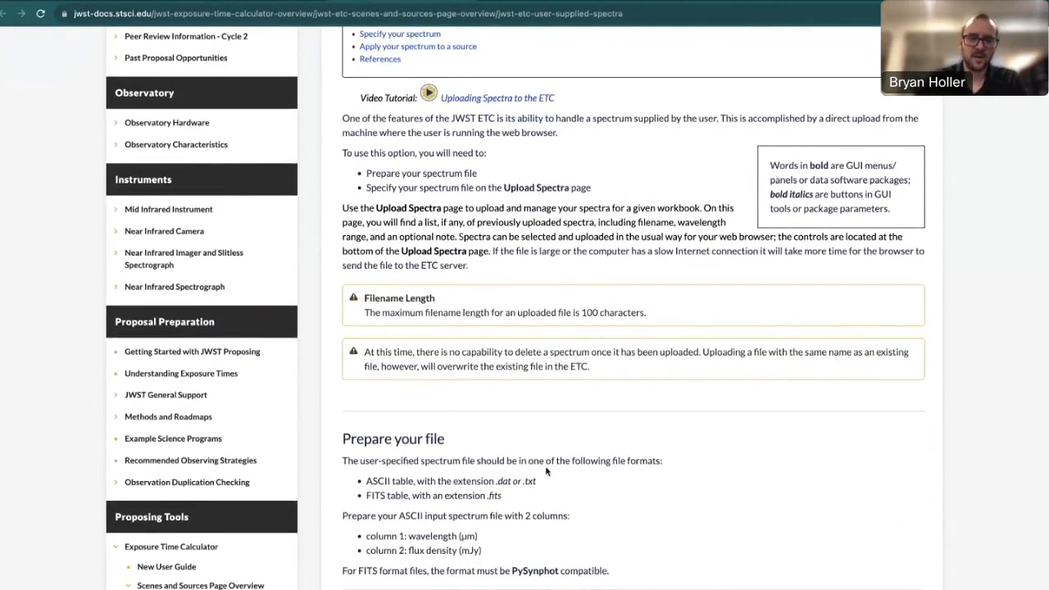
{"action": "scroll", "coordinate": [547, 471], "scroll_direction": "down", "scroll_amount": 1}
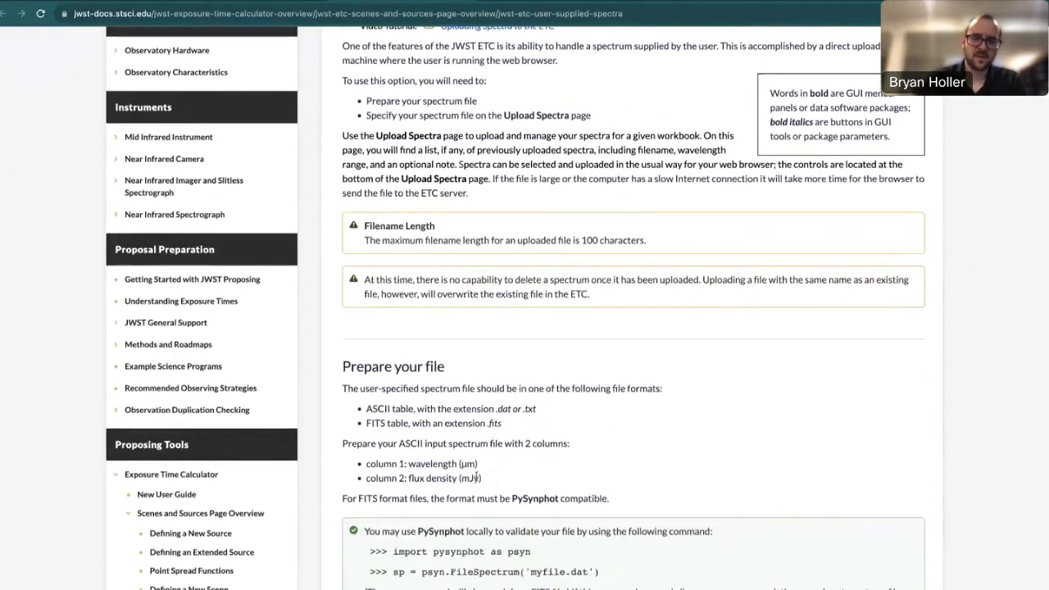
{"action": "left_click_drag", "start_coordinate": [479, 478], "coordinate": [338, 443]}
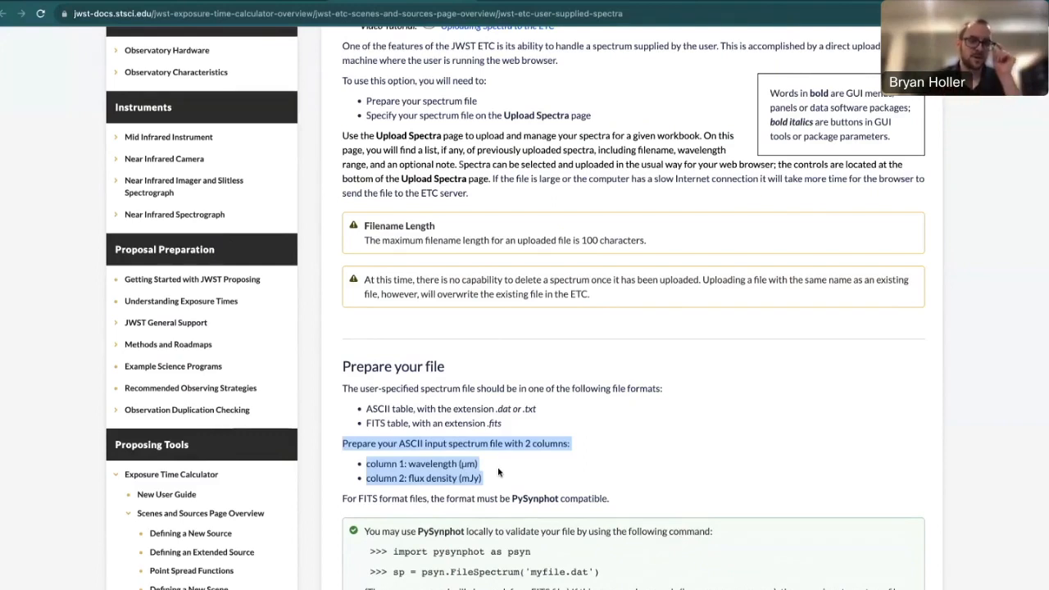
{"action": "left_click", "coordinate": [599, 422]}
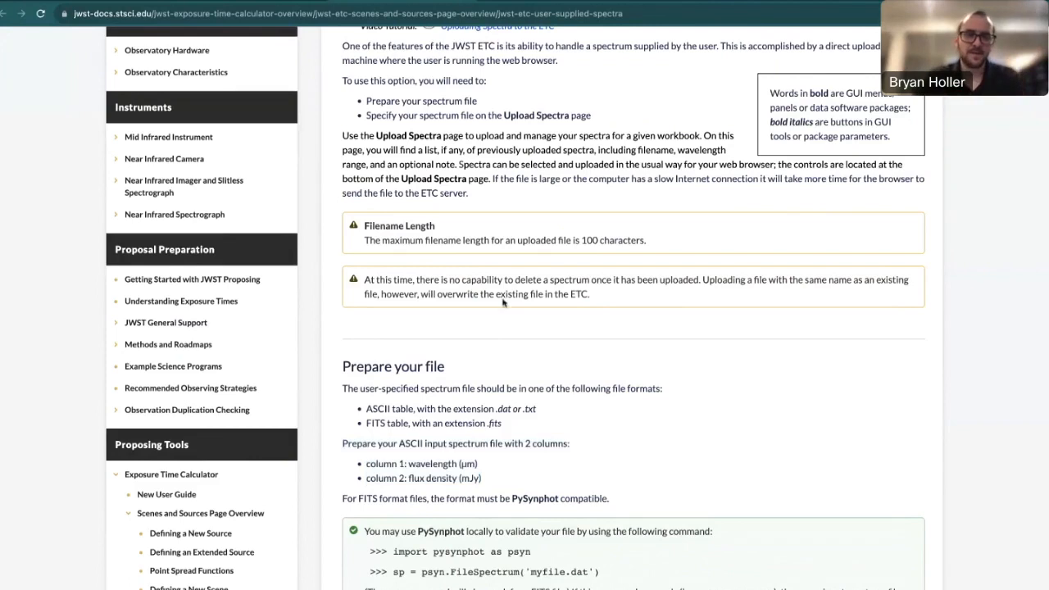
{"action": "left_click", "coordinate": [292, 2]}
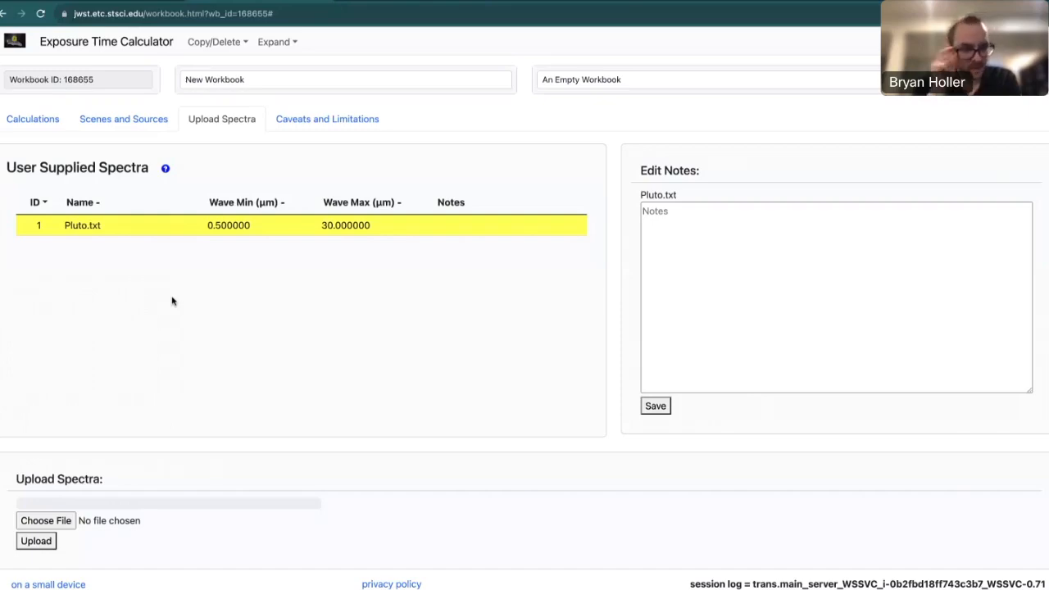
Glance back at the documentation, then return to the ETC's Scenes and Sources view.
{"action": "left_click", "coordinate": [379, 4]}
{"action": "scroll", "coordinate": [449, 412], "scroll_direction": "down", "scroll_amount": 3}
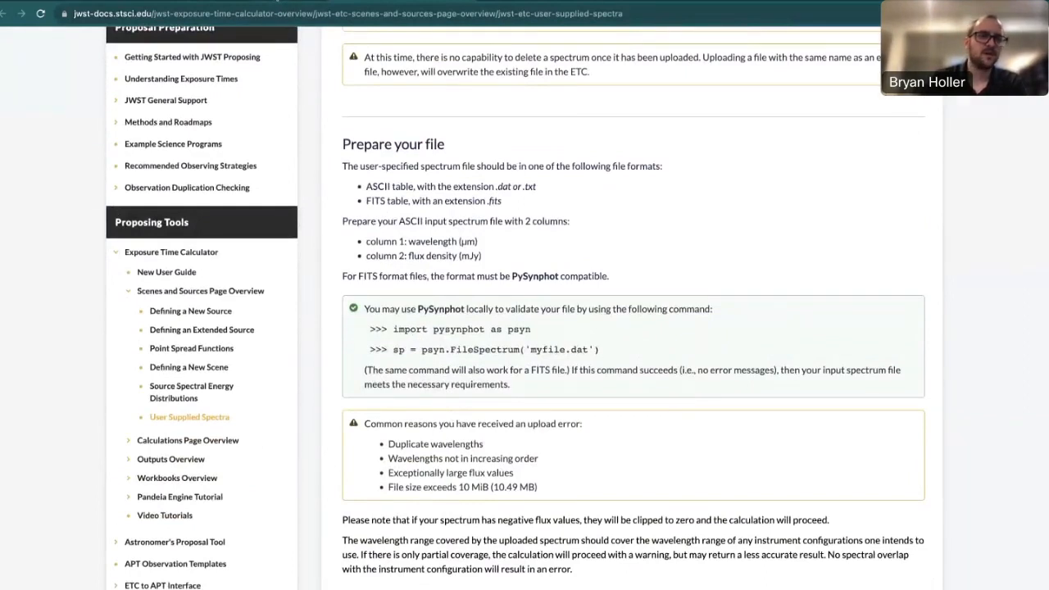
{"action": "left_click", "coordinate": [278, 1]}
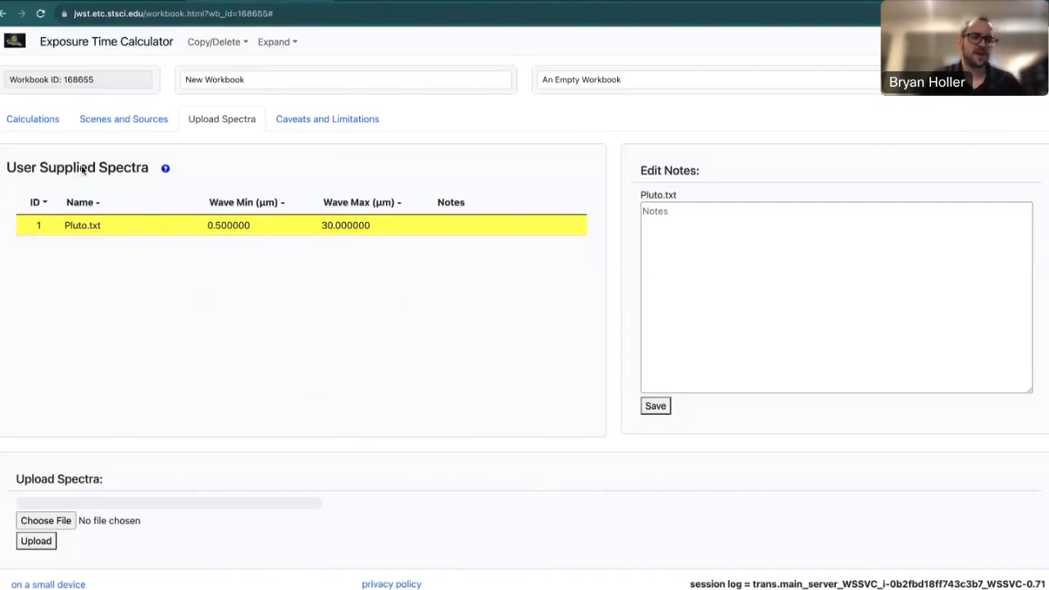
{"action": "left_click", "coordinate": [131, 123]}
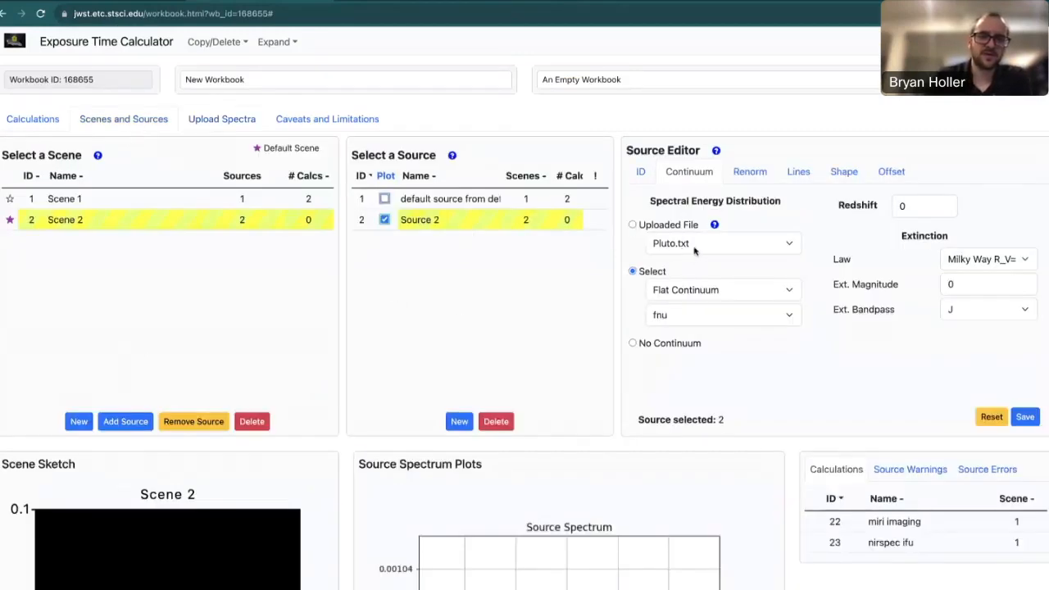
Use the uploaded Pluto.txt spectrum as Source 2's continuum.
{"action": "left_click", "coordinate": [770, 244]}
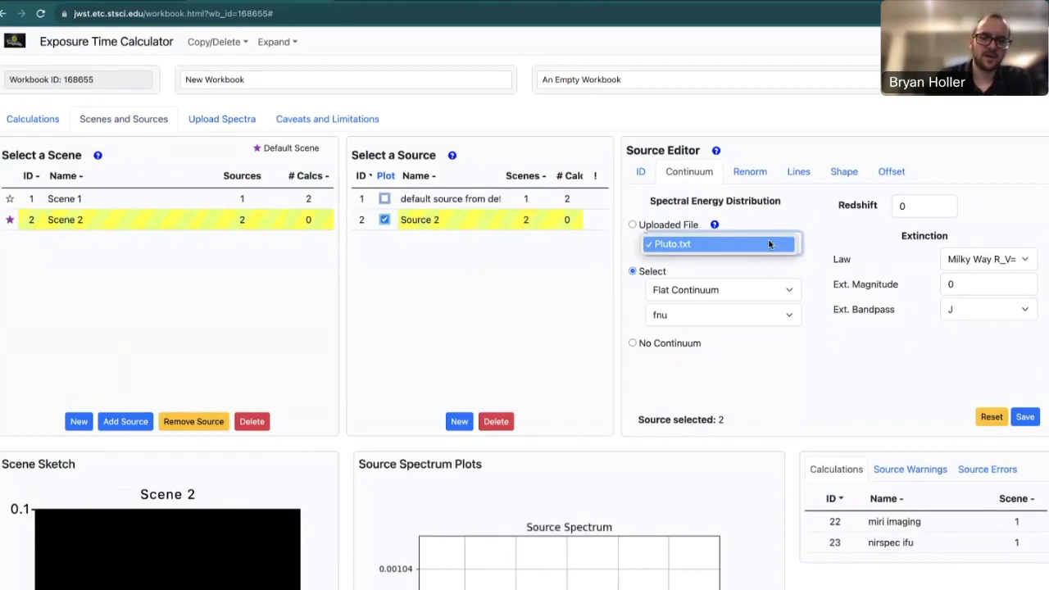
{"action": "left_click", "coordinate": [636, 244]}
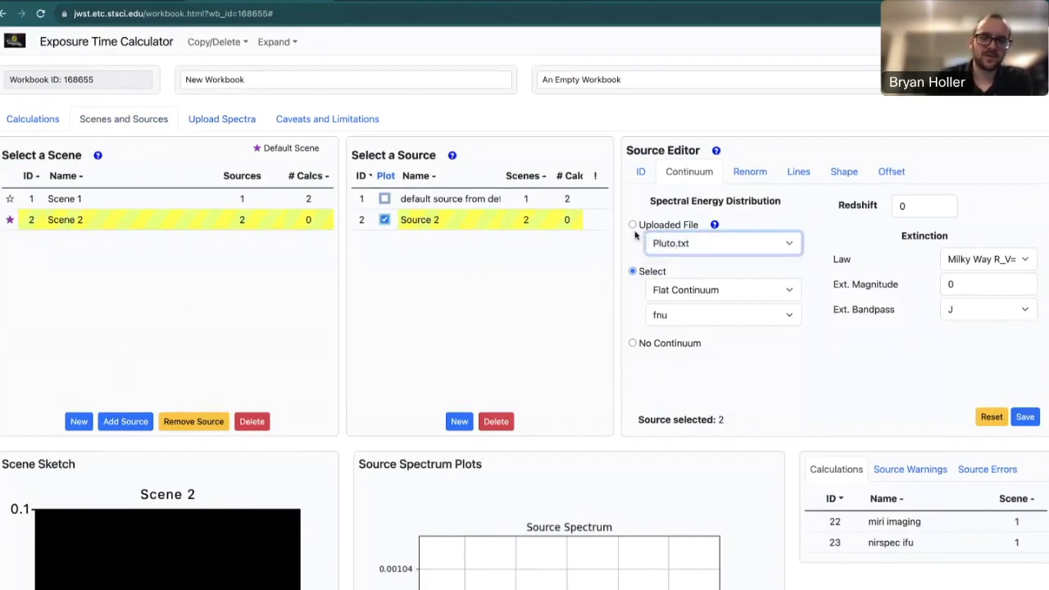
{"action": "left_click", "coordinate": [633, 224]}
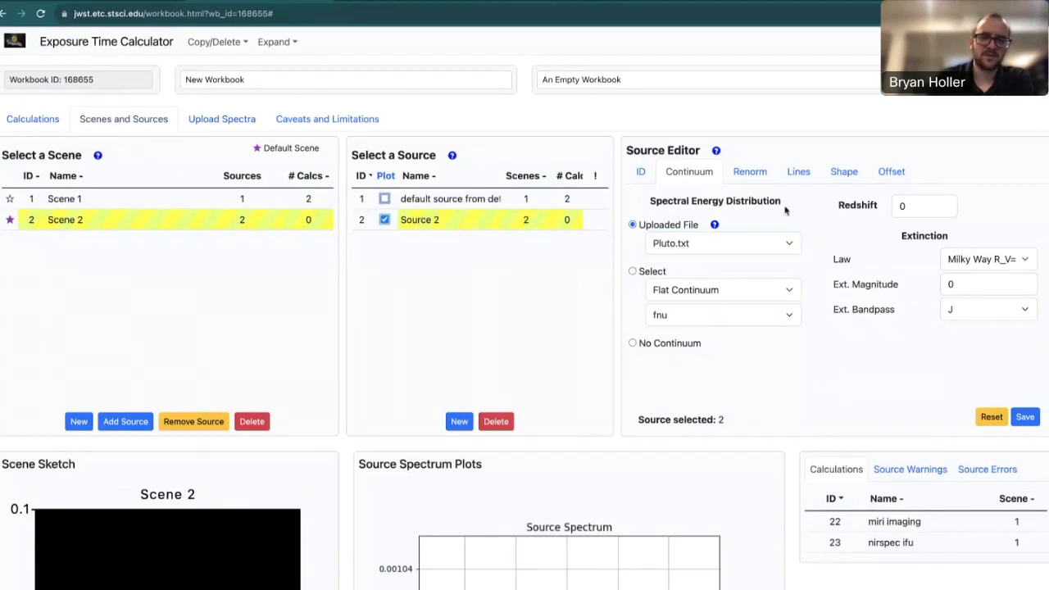
Set Source 2 to 'Do not renormalize' and save, giving a spectrum reaching 80 mJy at 30 µm.
{"action": "left_click", "coordinate": [762, 176]}
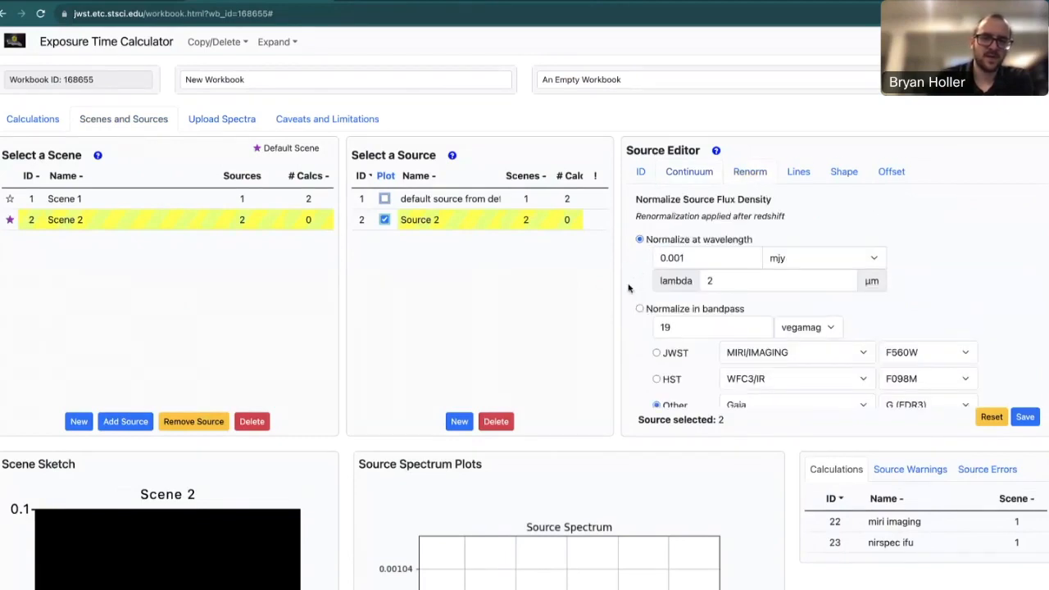
{"action": "scroll", "coordinate": [628, 288], "scroll_direction": "down", "scroll_amount": 2}
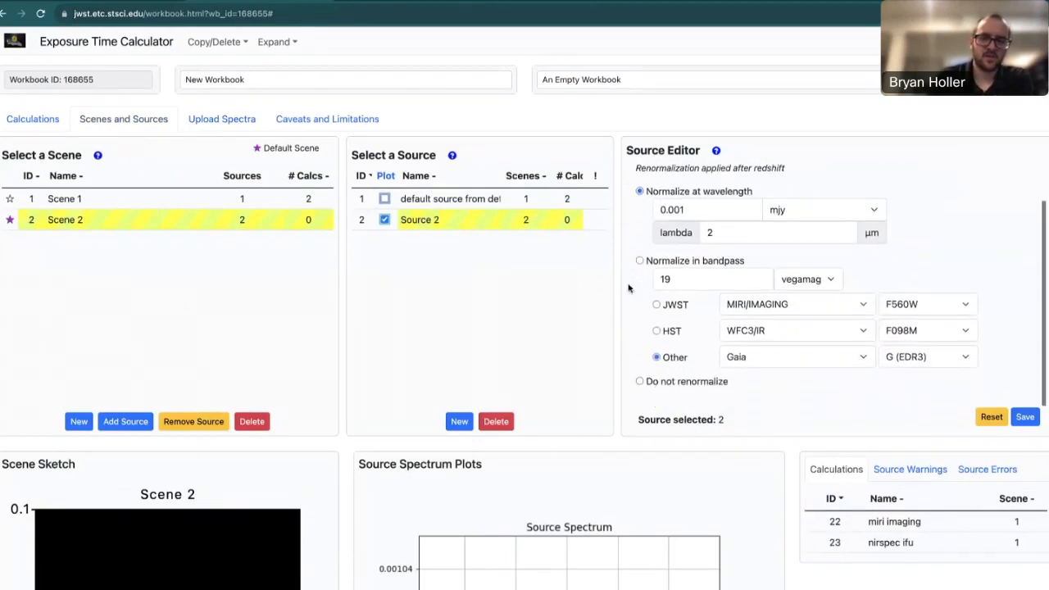
{"action": "left_click", "coordinate": [641, 381]}
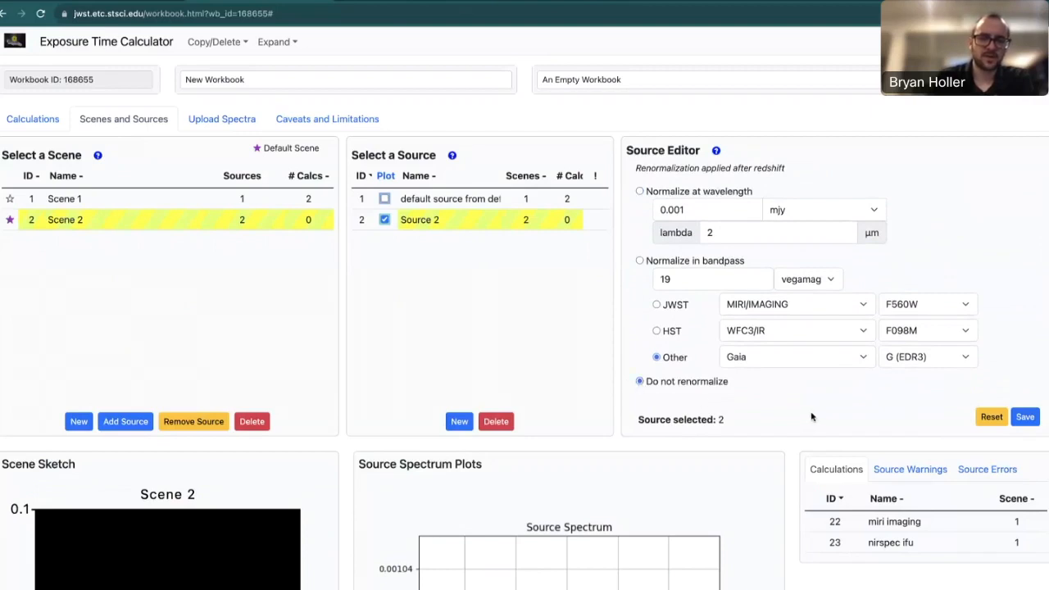
{"action": "left_click", "coordinate": [1026, 417]}
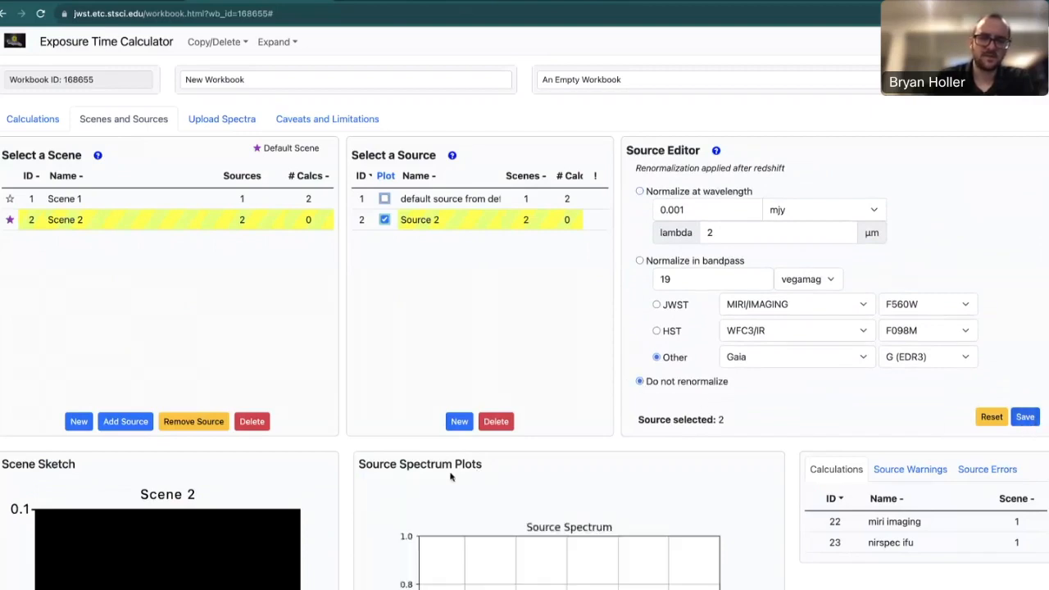
{"action": "scroll", "coordinate": [361, 461], "scroll_direction": "down", "scroll_amount": 1}
{"action": "scroll", "coordinate": [361, 461], "scroll_direction": "down", "scroll_amount": 5}
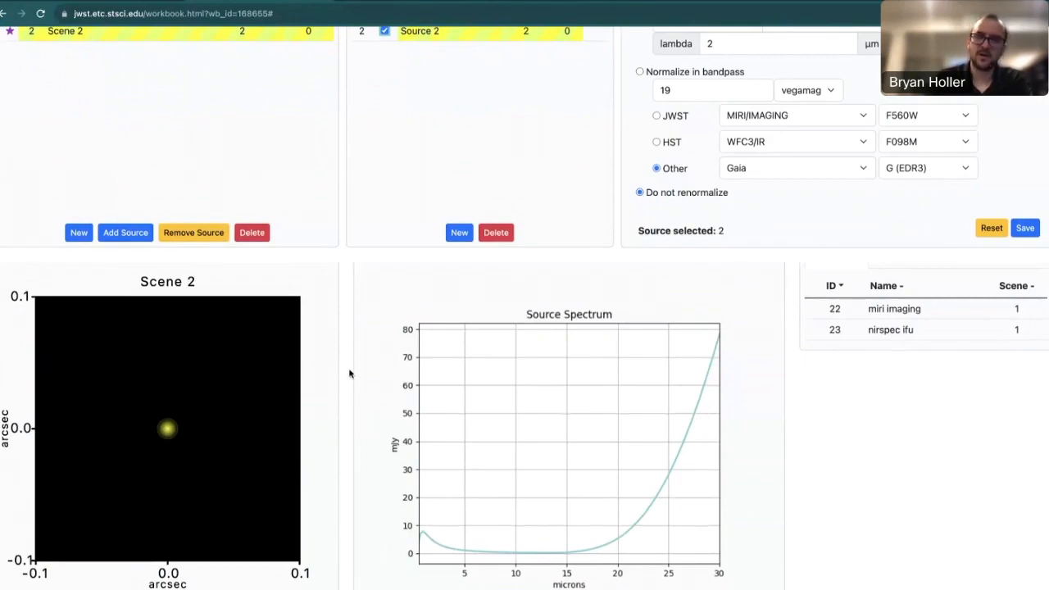
{"action": "scroll", "coordinate": [350, 374], "scroll_direction": "up", "scroll_amount": 1}
{"action": "scroll", "coordinate": [349, 374], "scroll_direction": "up", "scroll_amount": 4}
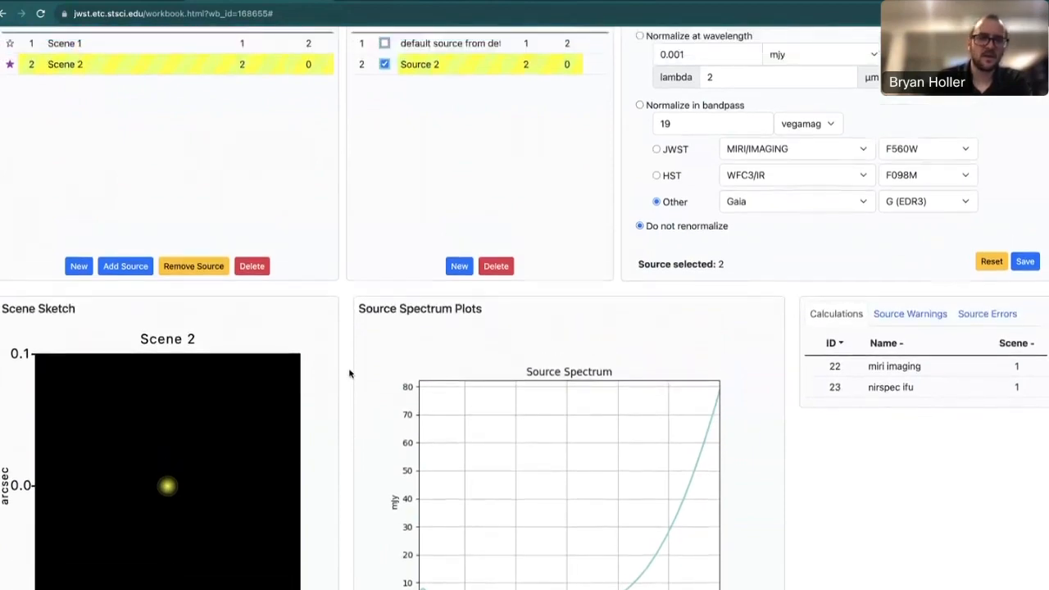
{"action": "scroll", "coordinate": [350, 374], "scroll_direction": "up", "scroll_amount": 2}
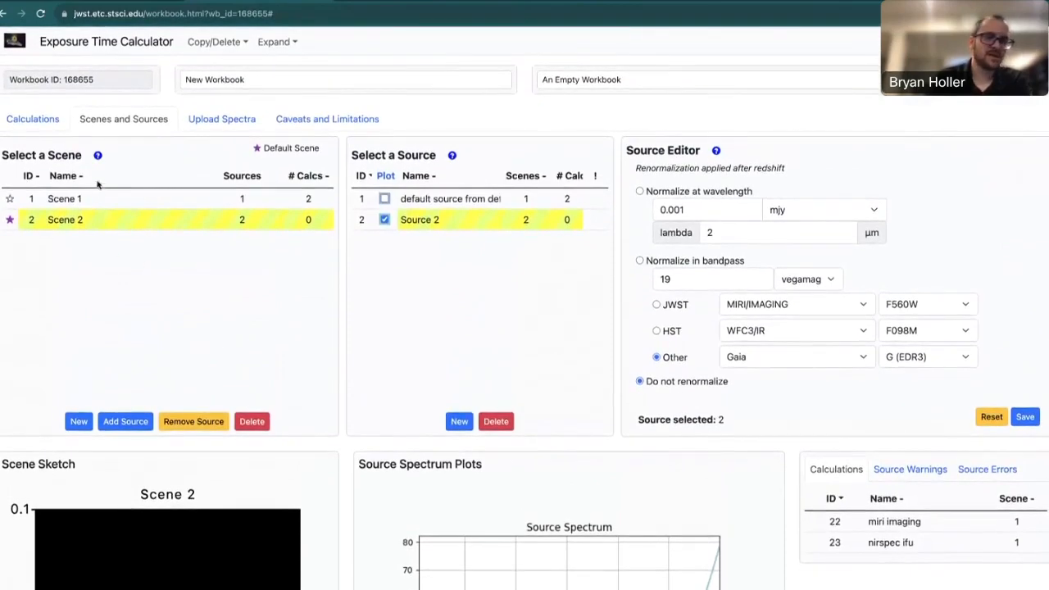
Create a new NIRCam SW Imaging calculation.
{"action": "left_click", "coordinate": [58, 123]}
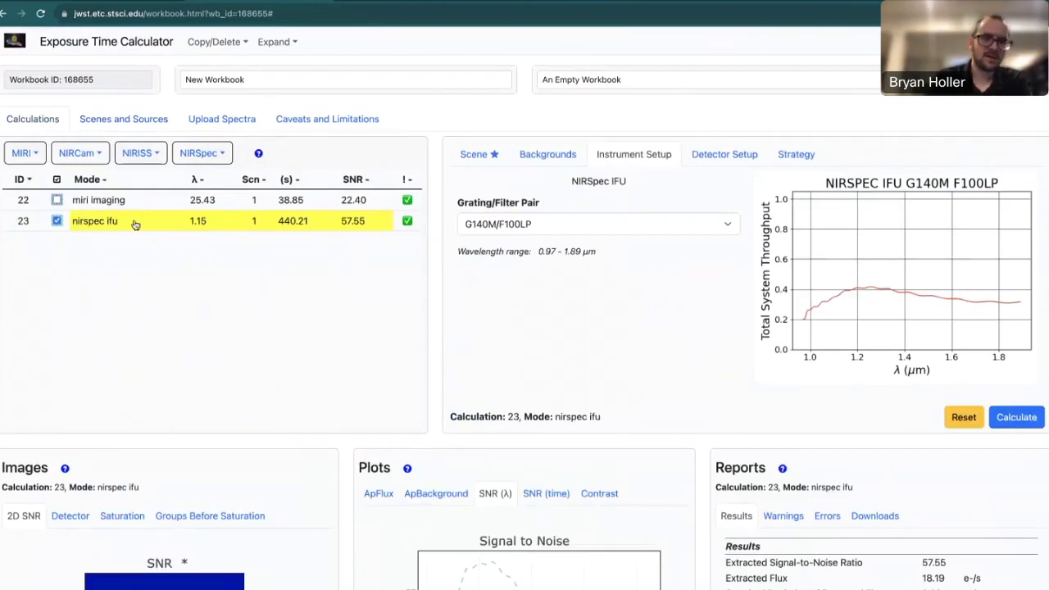
{"action": "left_click", "coordinate": [85, 156]}
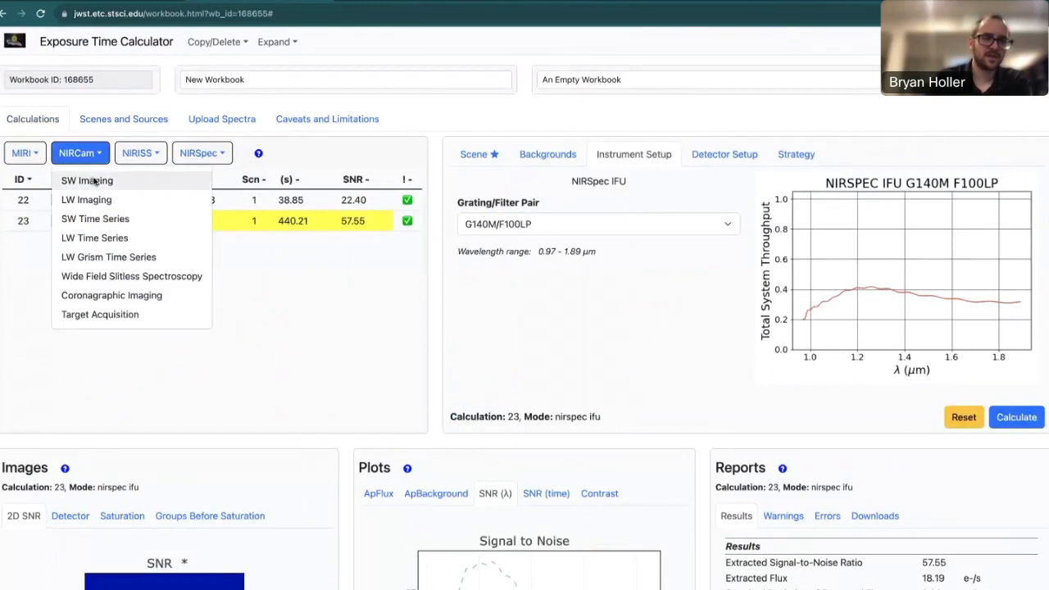
{"action": "left_click", "coordinate": [91, 180]}
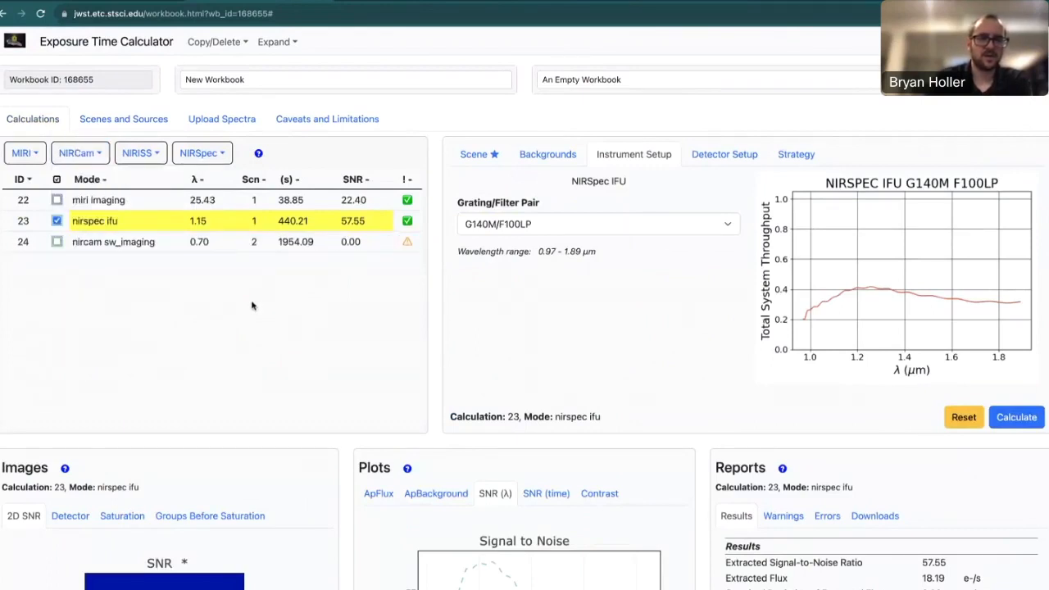
Open calculation 24 and review its Scene settings using Scene 2.
{"action": "left_click", "coordinate": [180, 245]}
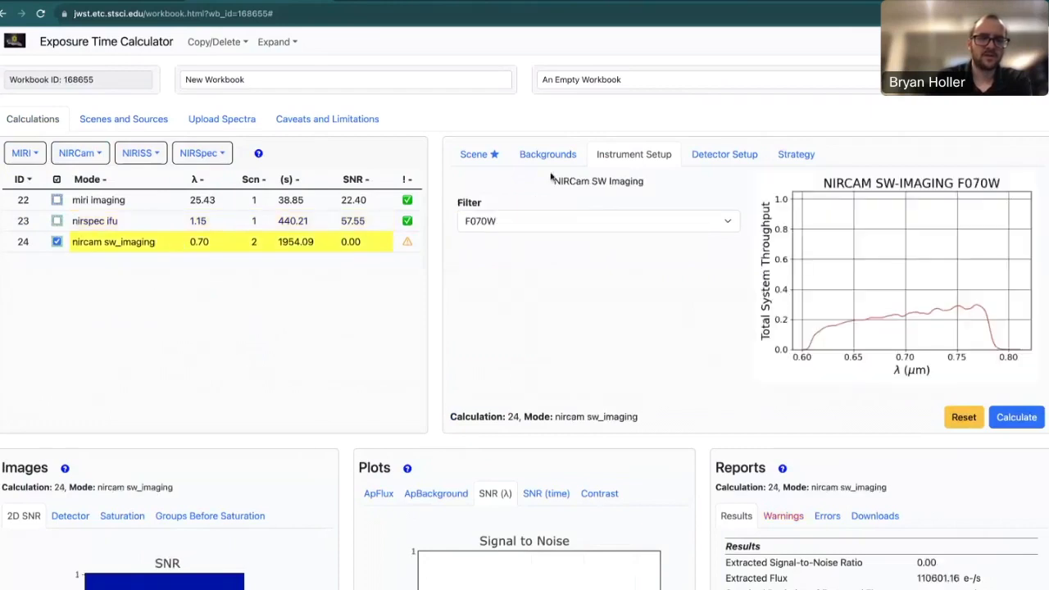
{"action": "left_click", "coordinate": [480, 156]}
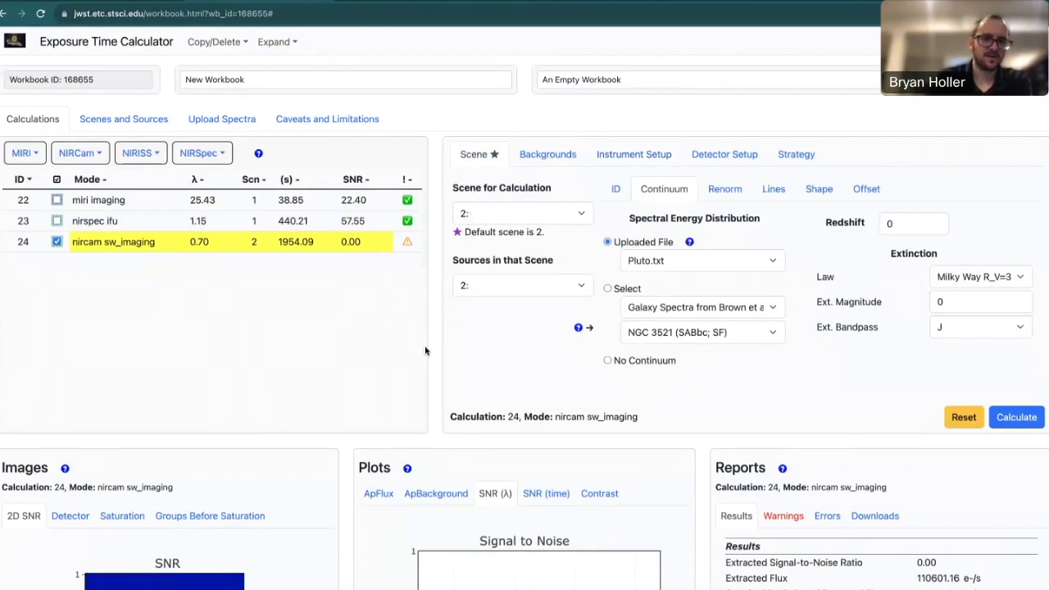
{"action": "scroll", "coordinate": [425, 351], "scroll_direction": "down", "scroll_amount": 1}
{"action": "scroll", "coordinate": [425, 351], "scroll_direction": "down", "scroll_amount": 2}
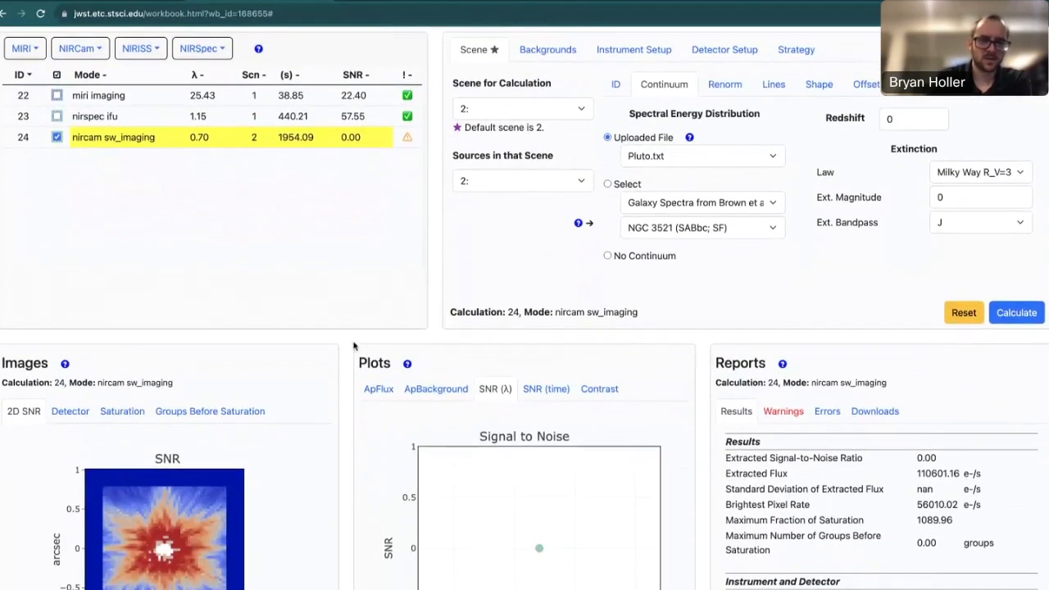
{"action": "mouse_move", "coordinate": [176, 545]}
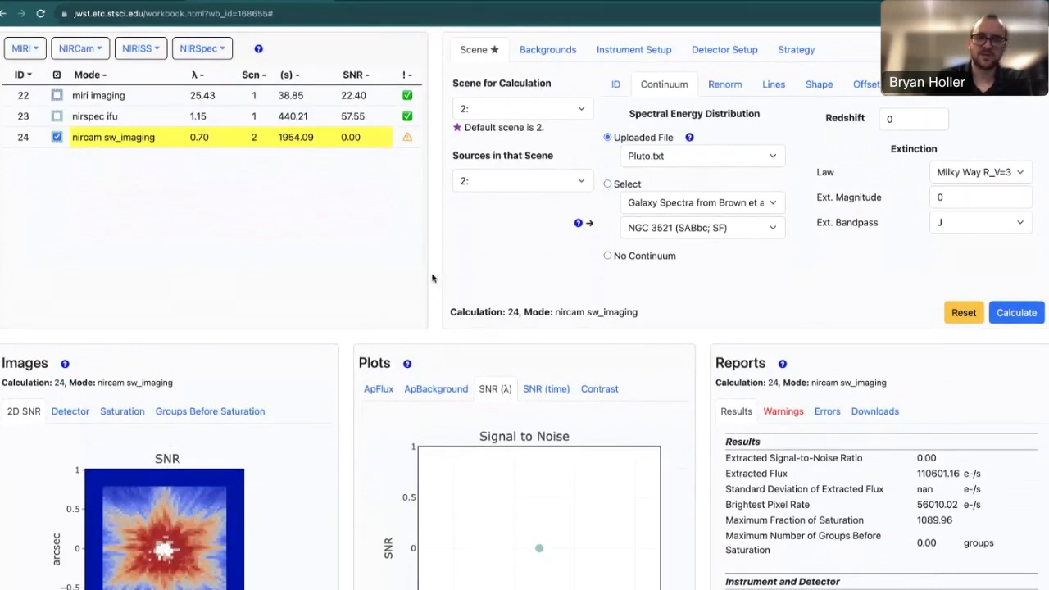
{"action": "scroll", "coordinate": [432, 278], "scroll_direction": "up", "scroll_amount": 3}
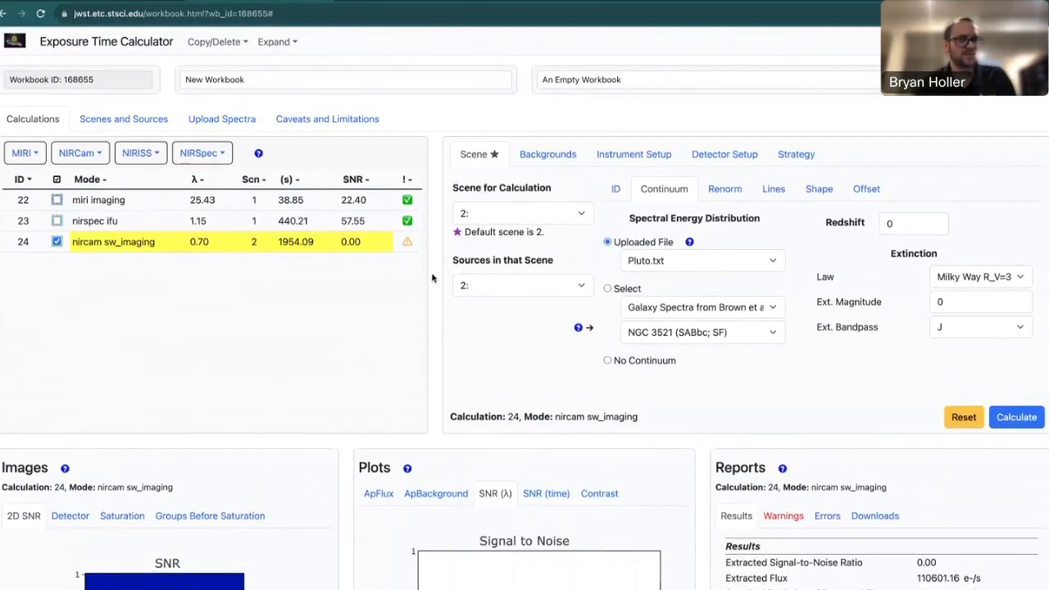
Create a new Scene 3 and a new Source 4.
{"action": "left_click", "coordinate": [124, 120]}
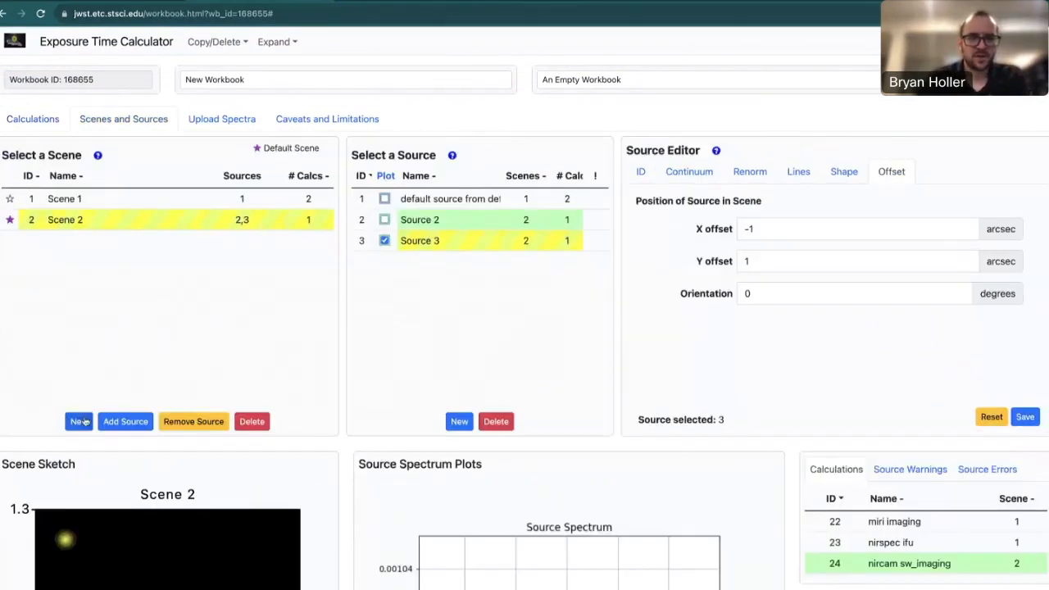
{"action": "left_click", "coordinate": [82, 422]}
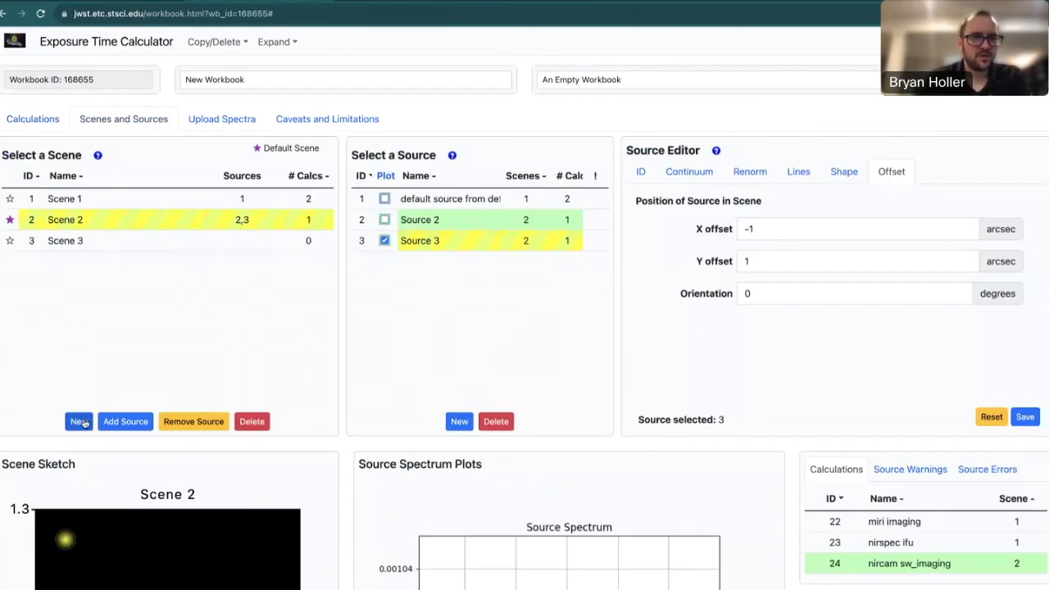
{"action": "left_click", "coordinate": [459, 422]}
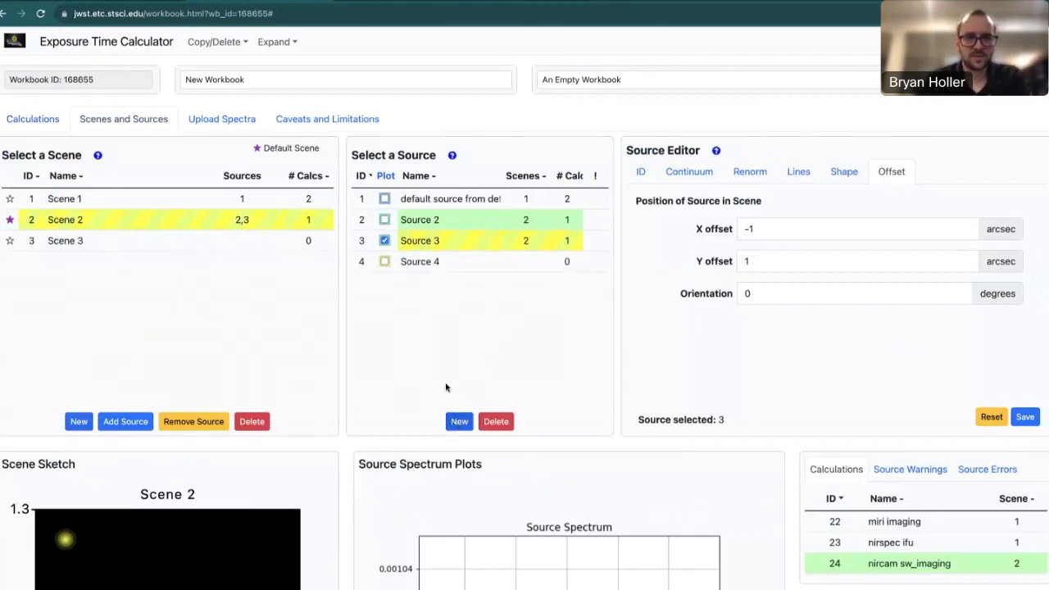
Add Source 4 to Scene 3, discarding unsaved source changes, at zero offset.
{"action": "left_click", "coordinate": [438, 267]}
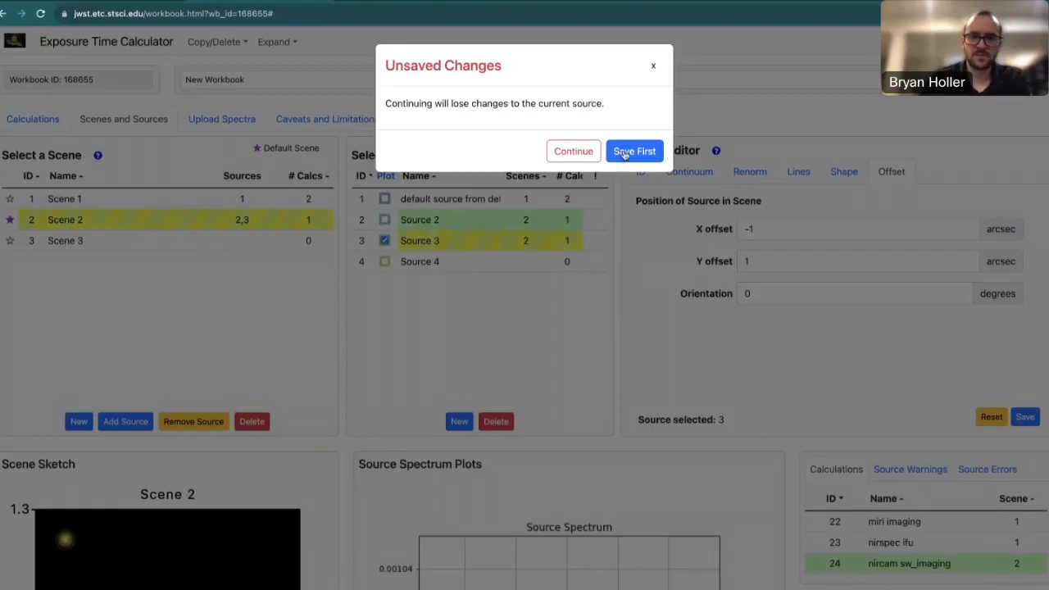
{"action": "left_click", "coordinate": [576, 153]}
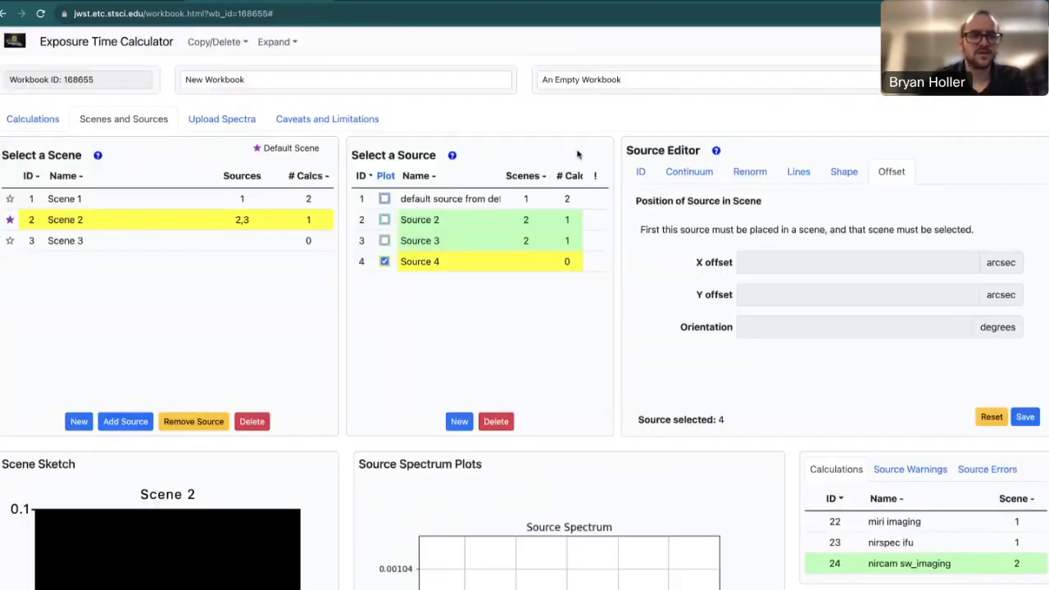
{"action": "left_click", "coordinate": [161, 249]}
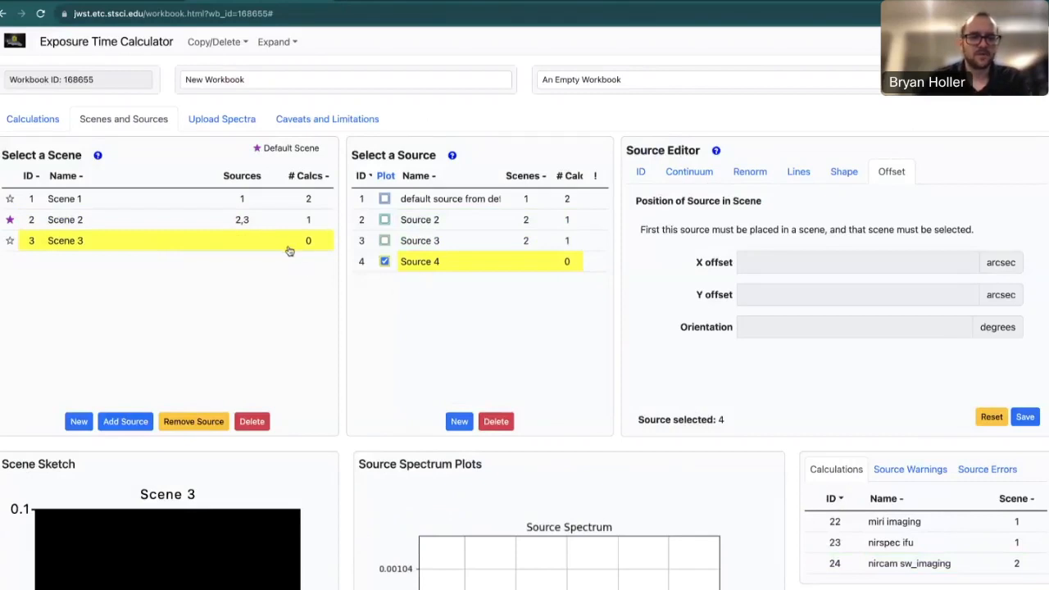
{"action": "left_click", "coordinate": [132, 423]}
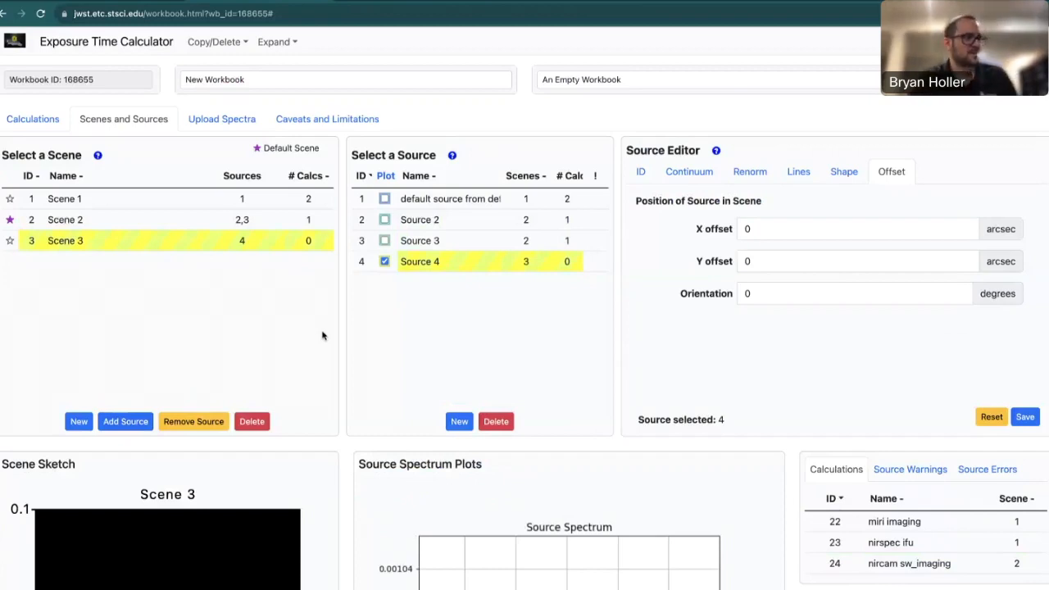
Step through Source 4's Continuum, Renorm and Lines settings in the Source Editor.
{"action": "left_click", "coordinate": [701, 175]}
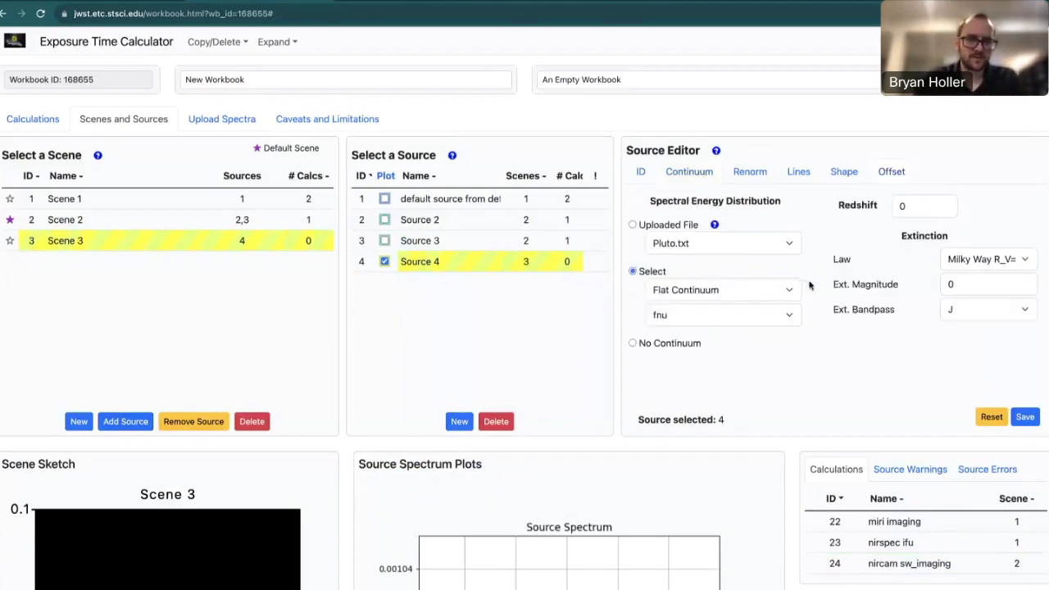
{"action": "left_click", "coordinate": [766, 172]}
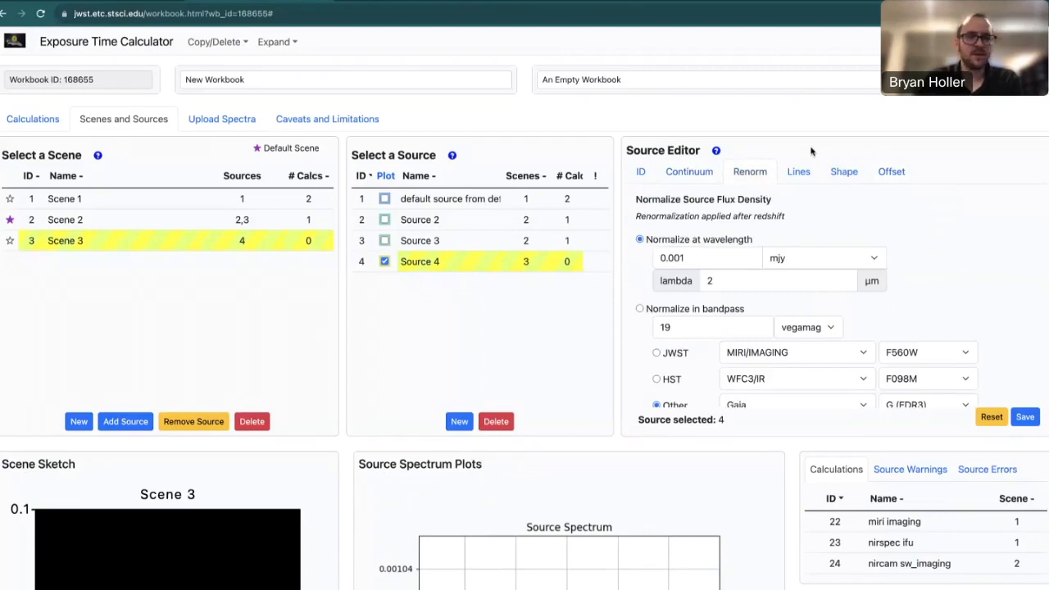
{"action": "left_click", "coordinate": [800, 172]}
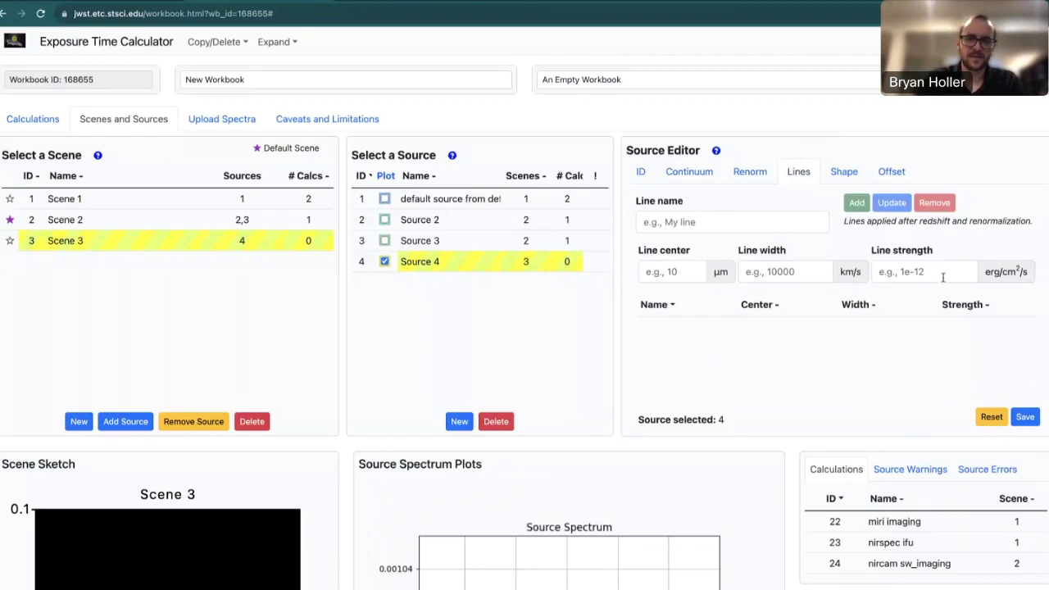
Enter line [OII] with center 0.73 µm, width 4000 km/s and strength 2.2e-14.
{"action": "left_click", "coordinate": [725, 223]}
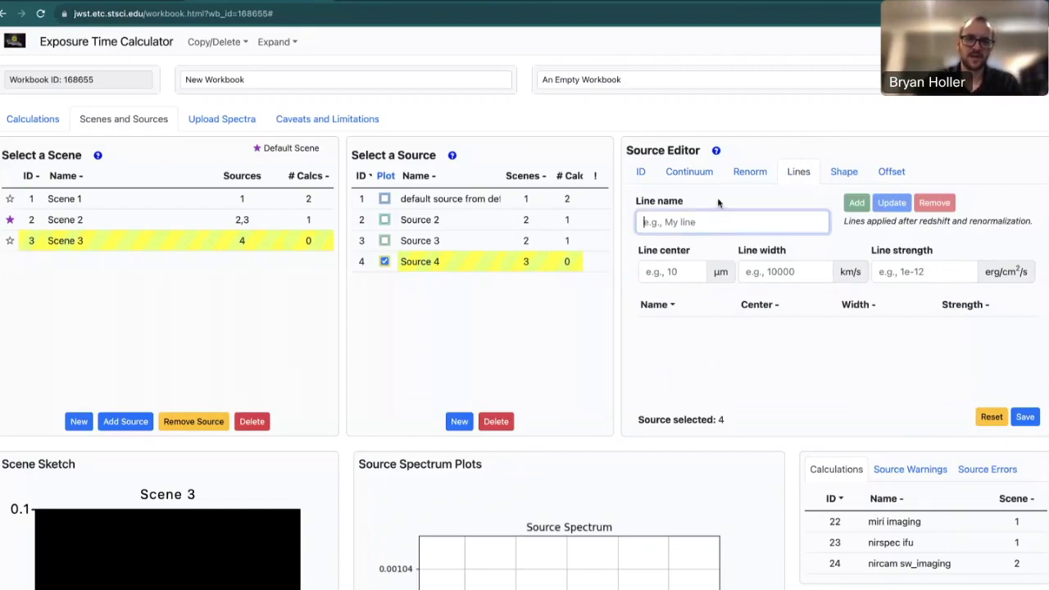
{"action": "type", "text": "[OII"}
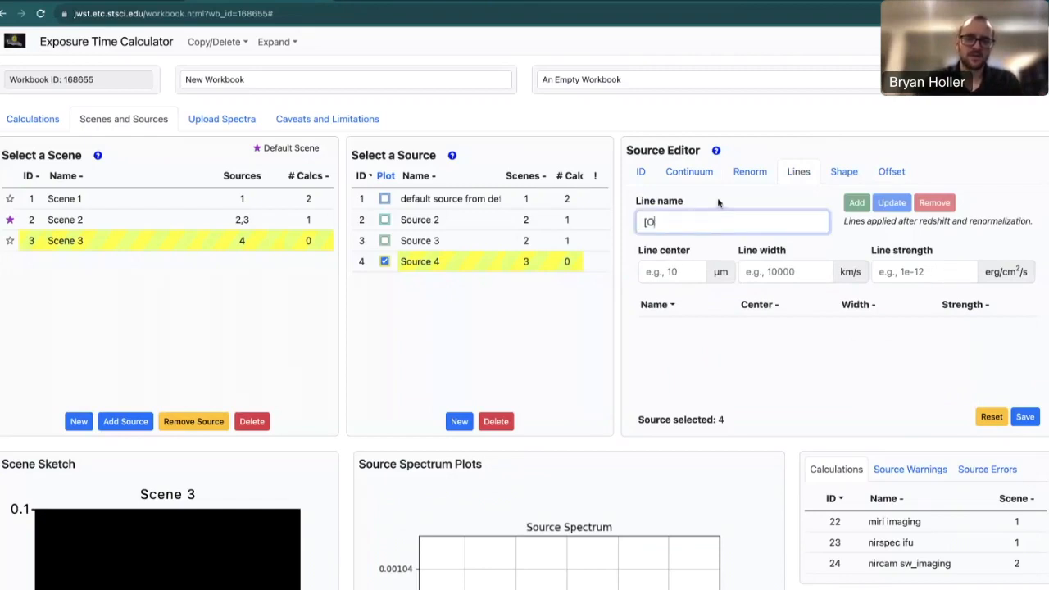
{"action": "left_click", "coordinate": [673, 264]}
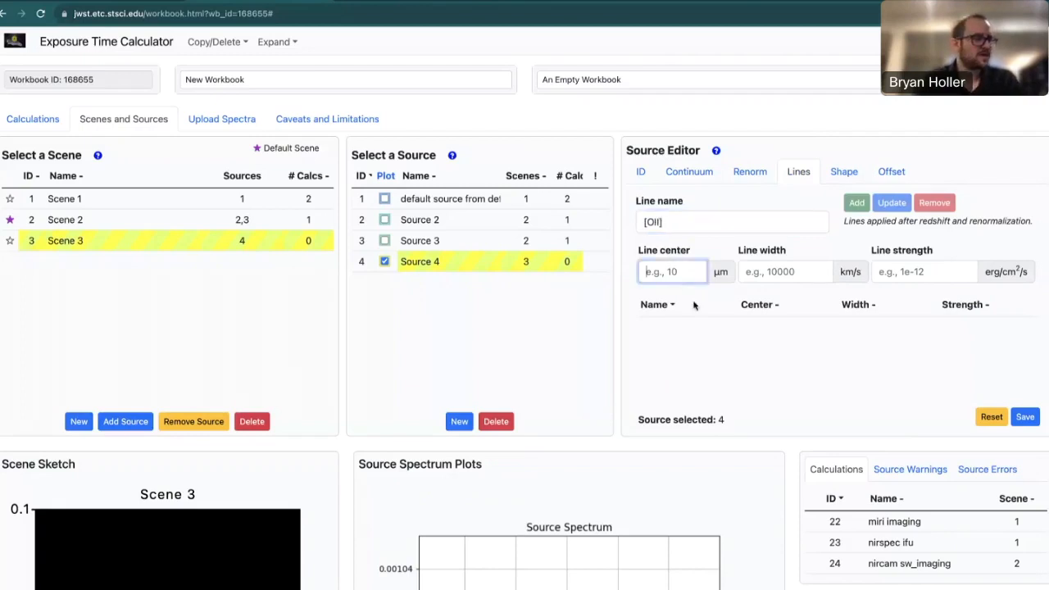
{"action": "type", "text": "0.73"}
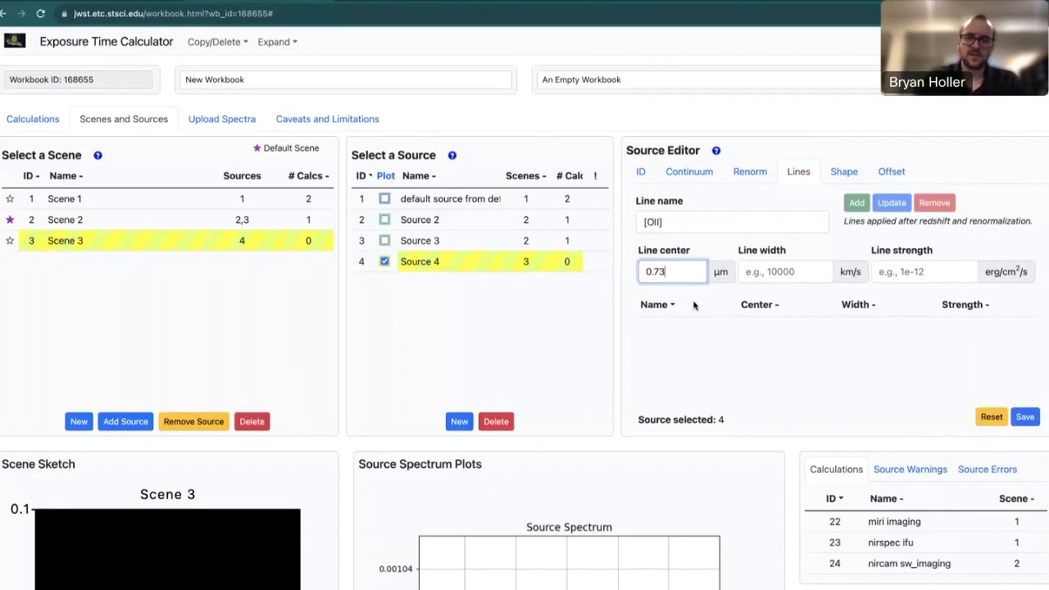
{"action": "left_click", "coordinate": [793, 271]}
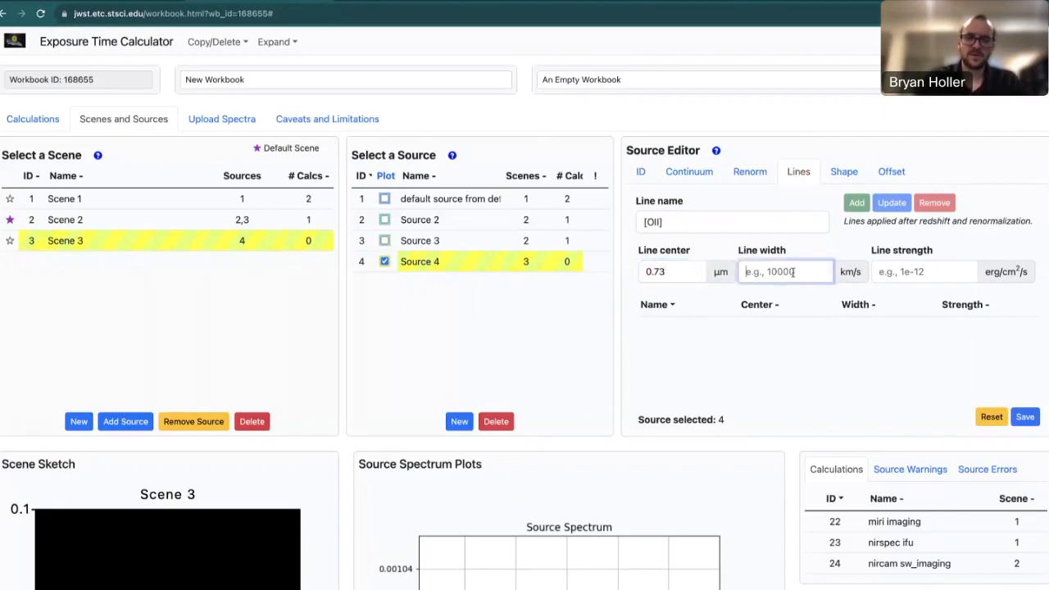
{"action": "type", "text": "4000"}
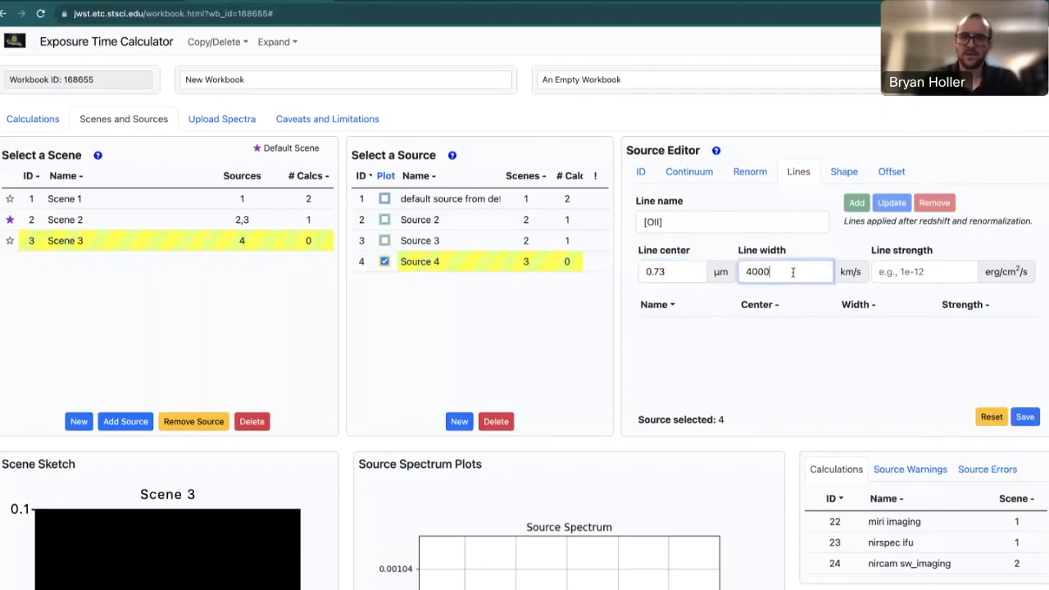
{"action": "left_click", "coordinate": [908, 272]}
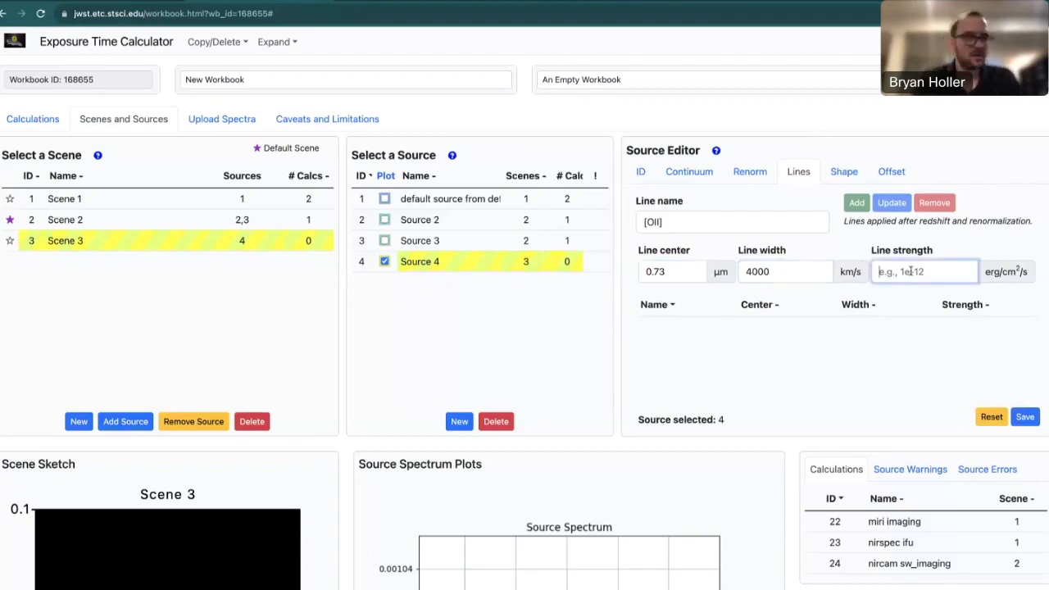
{"action": "type", "text": "2.2e-14"}
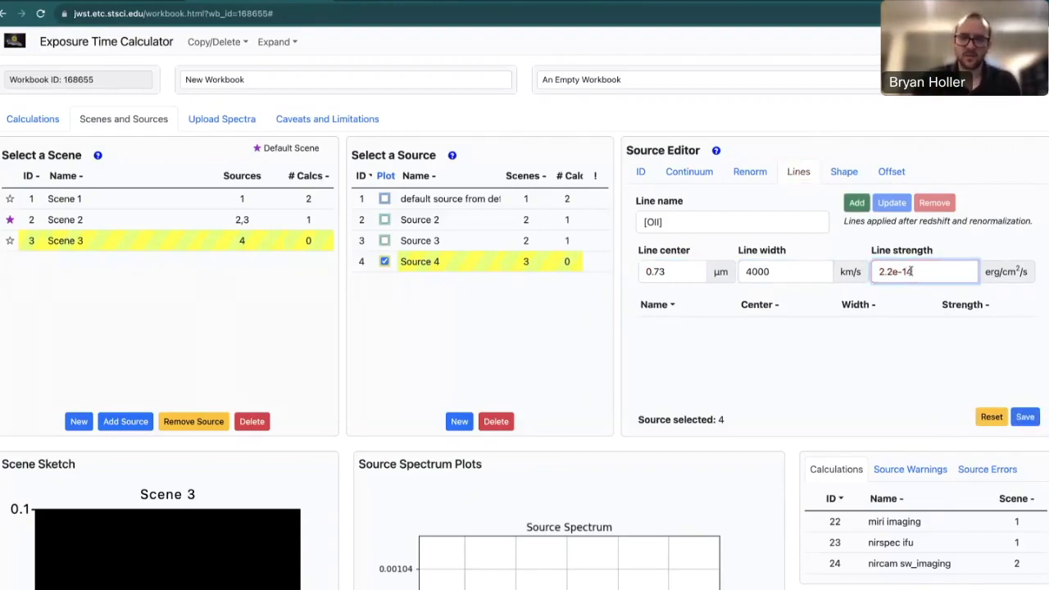
{"action": "left_click", "coordinate": [986, 237]}
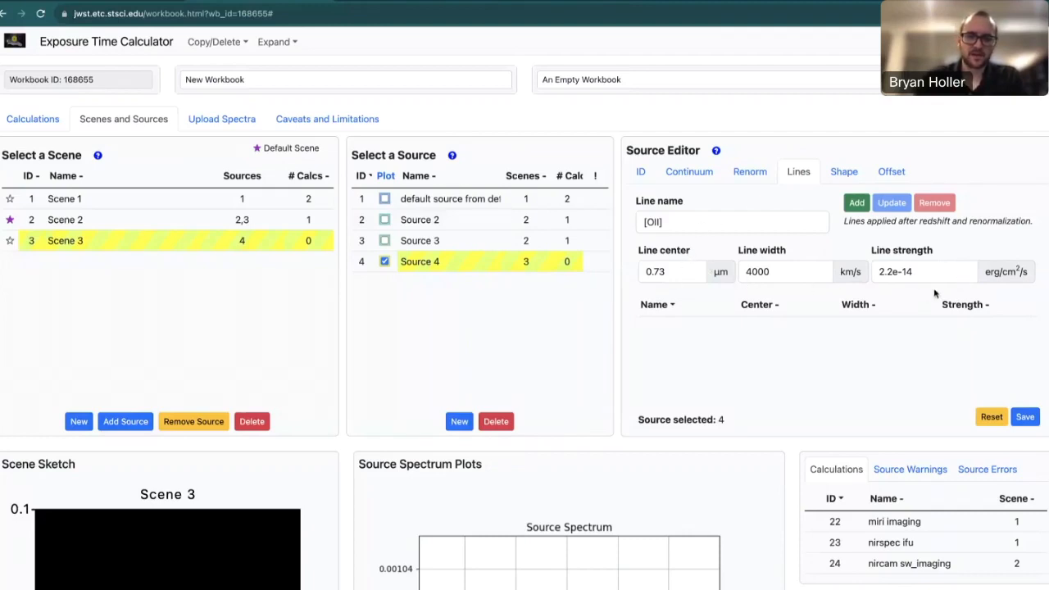
Add the [OII] line to Source 4, briefly change its width to 4005, then restore 4000.
{"action": "left_click", "coordinate": [855, 205]}
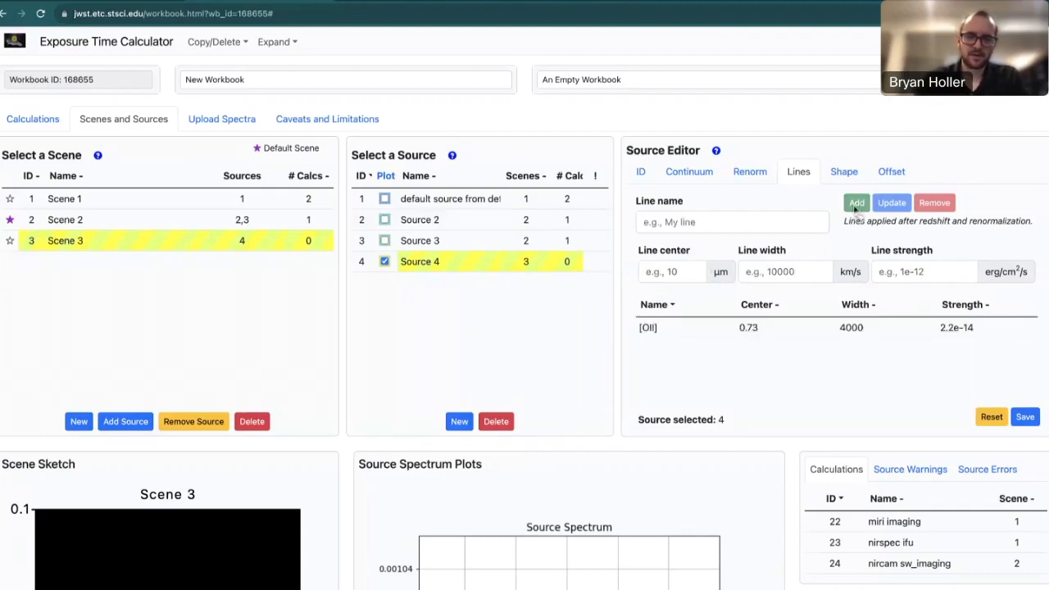
{"action": "left_click", "coordinate": [792, 333]}
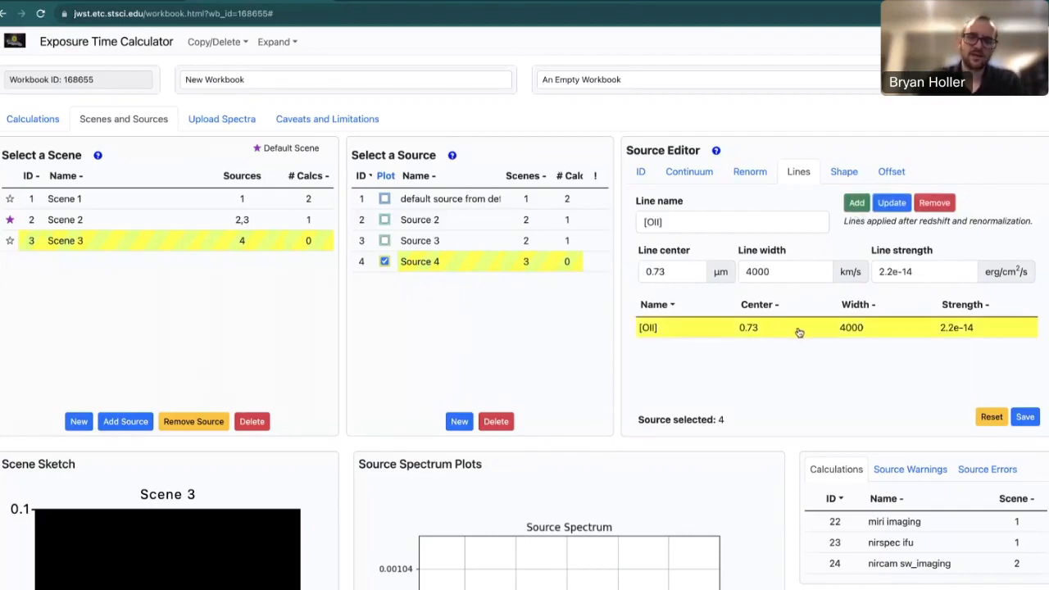
{"action": "left_click", "coordinate": [787, 277]}
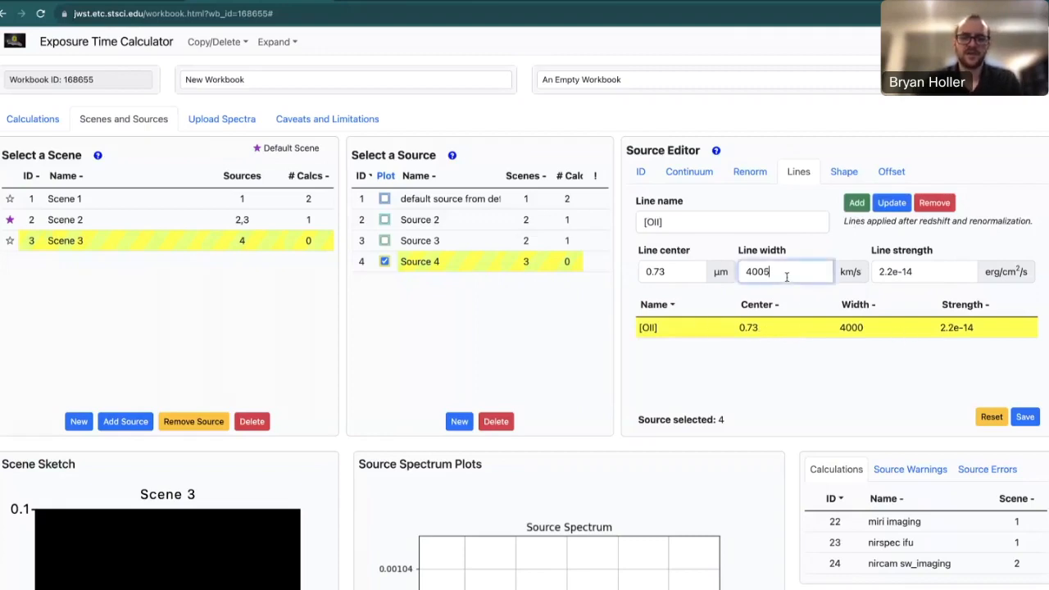
{"action": "left_click", "coordinate": [890, 205]}
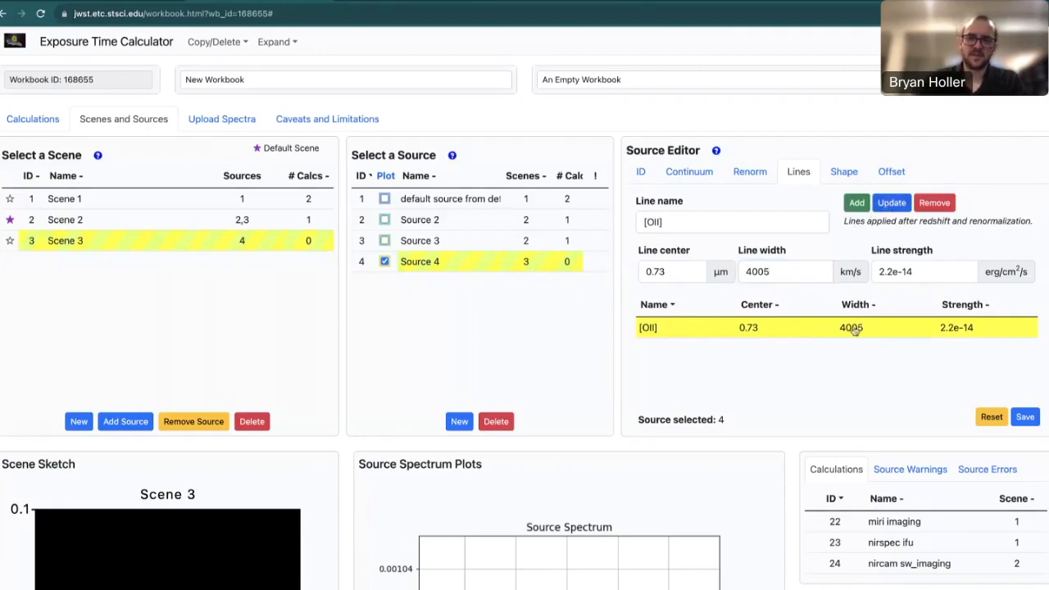
{"action": "left_click", "coordinate": [796, 278]}
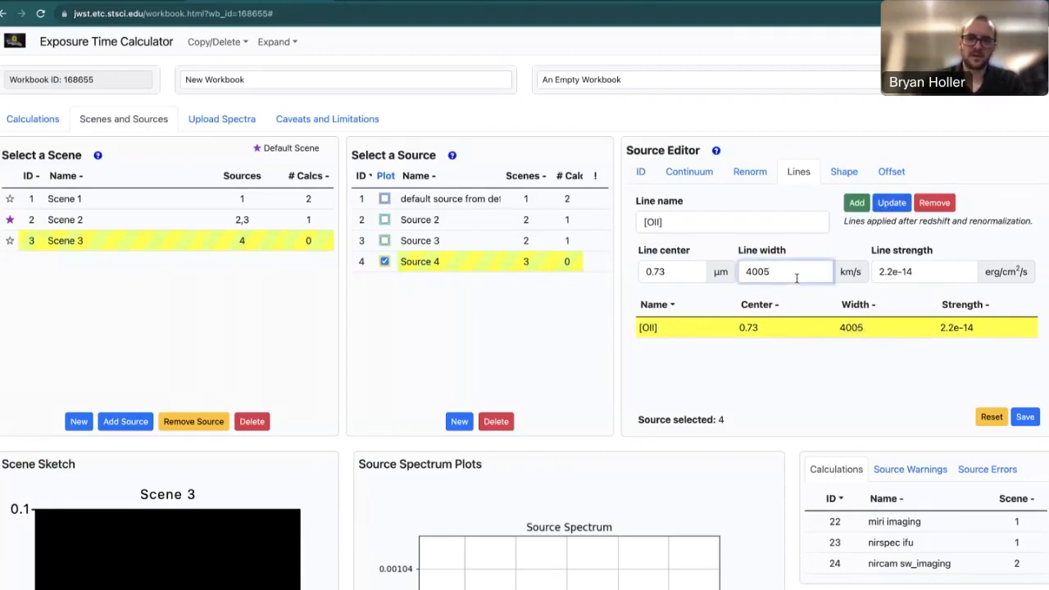
{"action": "left_click", "coordinate": [890, 204]}
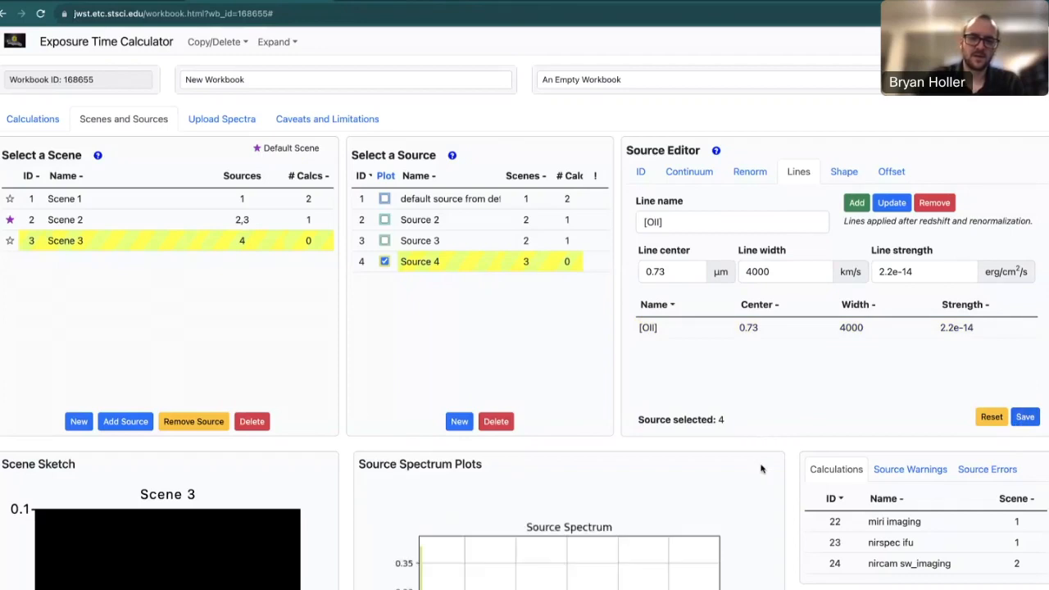
Check Scene 3's sketch and spectrum, then star Scene 3 as the default scene.
{"action": "scroll", "coordinate": [761, 467], "scroll_direction": "down", "scroll_amount": 3}
{"action": "scroll", "coordinate": [761, 469], "scroll_direction": "down", "scroll_amount": 1}
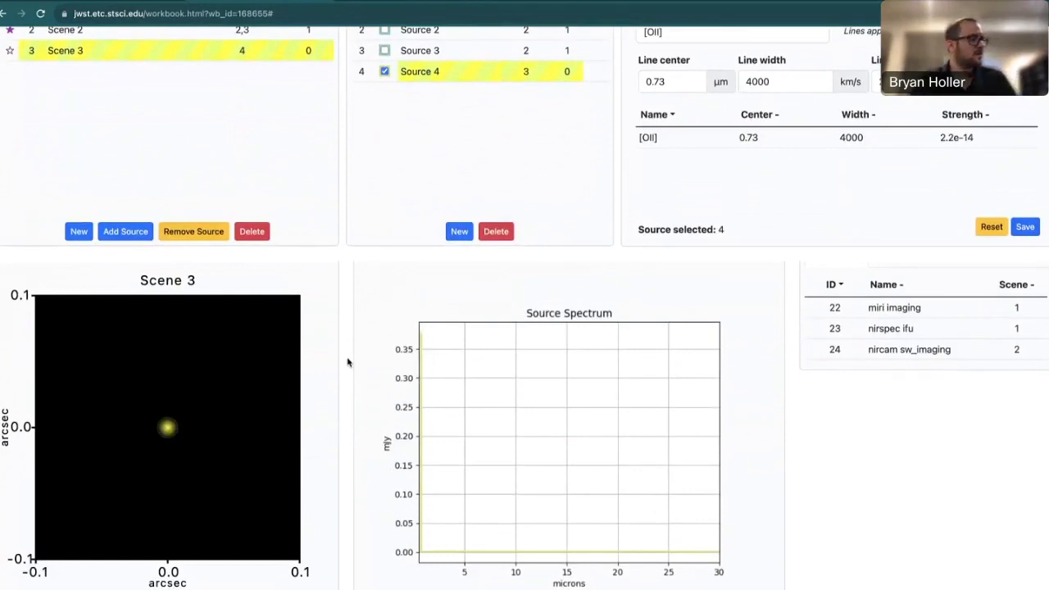
{"action": "scroll", "coordinate": [348, 363], "scroll_direction": "up", "scroll_amount": 3}
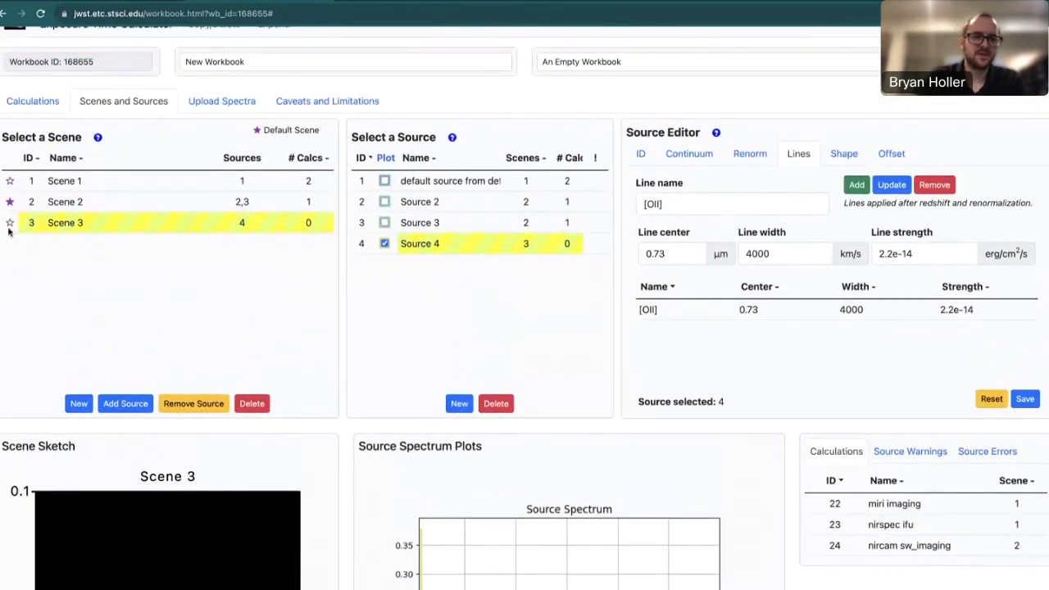
{"action": "left_click", "coordinate": [10, 226]}
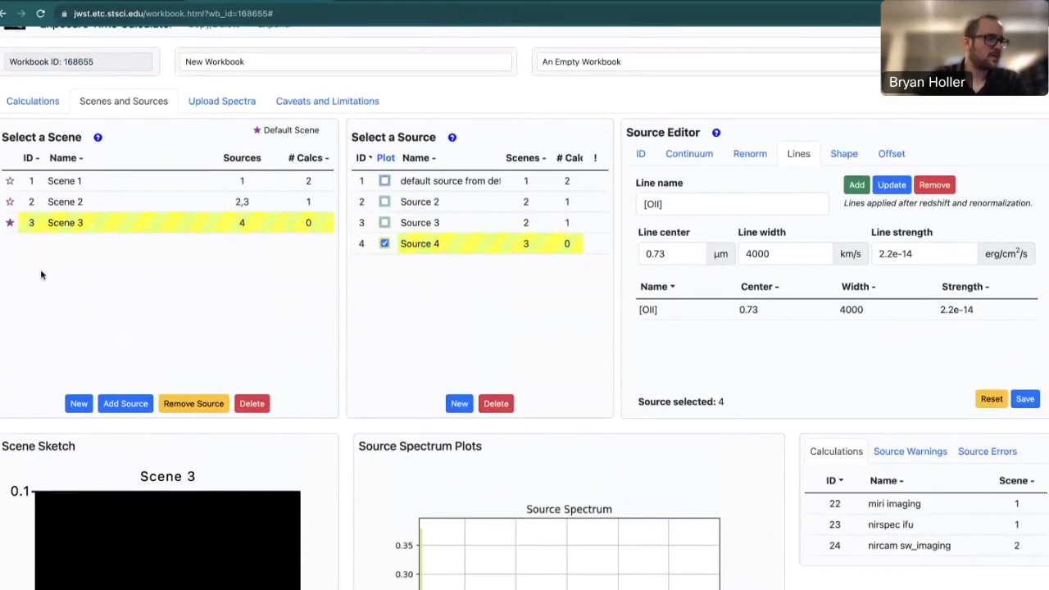
{"action": "scroll", "coordinate": [41, 275], "scroll_direction": "up", "scroll_amount": 1}
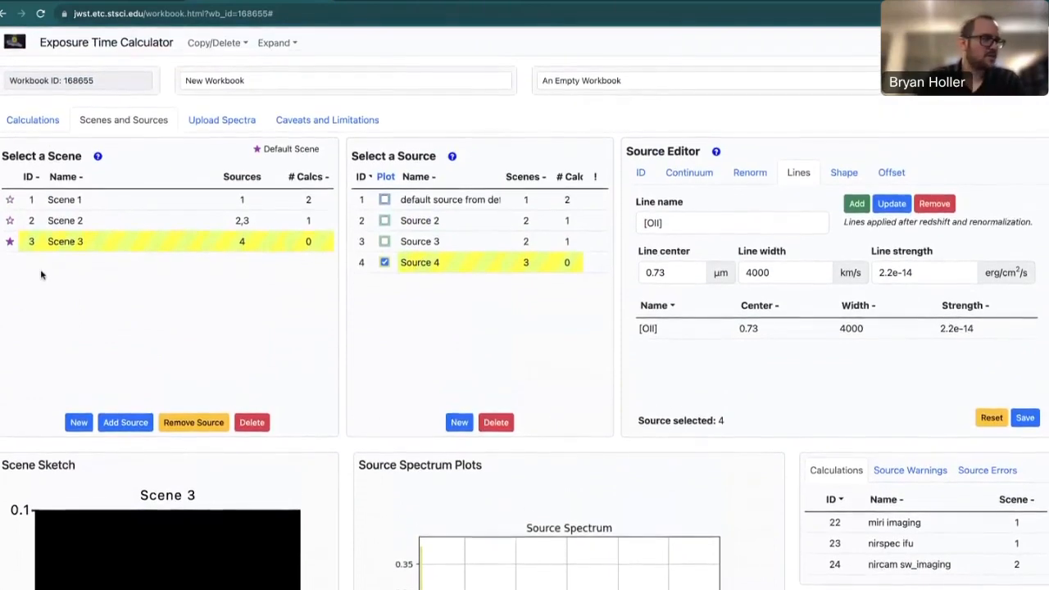
Create a new NIRSpec Fixed Slit calculation.
{"action": "left_click", "coordinate": [33, 123]}
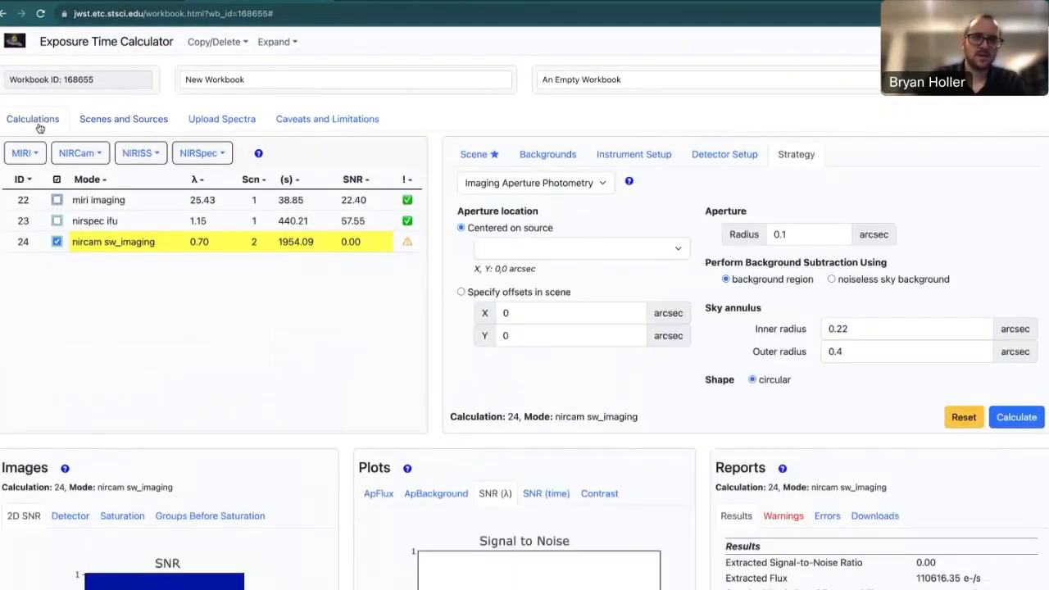
{"action": "left_click", "coordinate": [204, 157]}
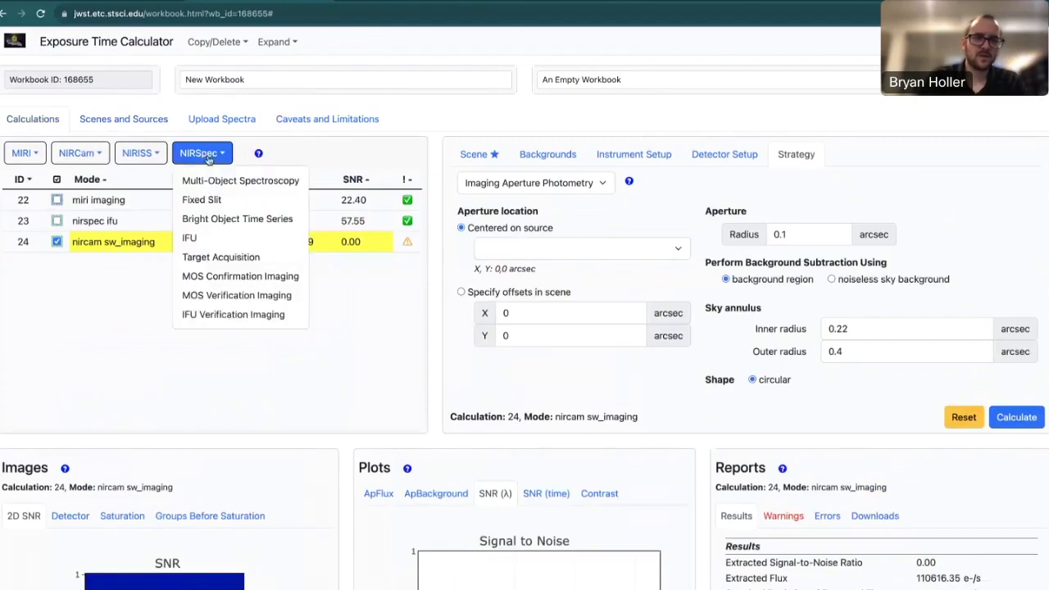
{"action": "left_click", "coordinate": [216, 204]}
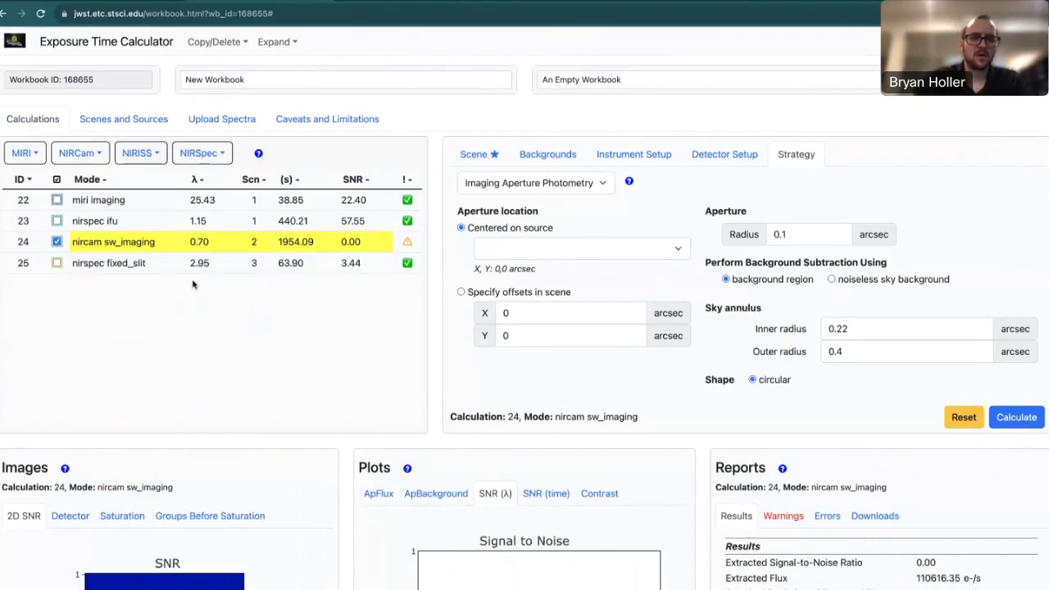
Open calculation 25, discarding pending changes, and show its Prism/CLEAR, S200A1 instrument setup.
{"action": "left_click", "coordinate": [180, 263]}
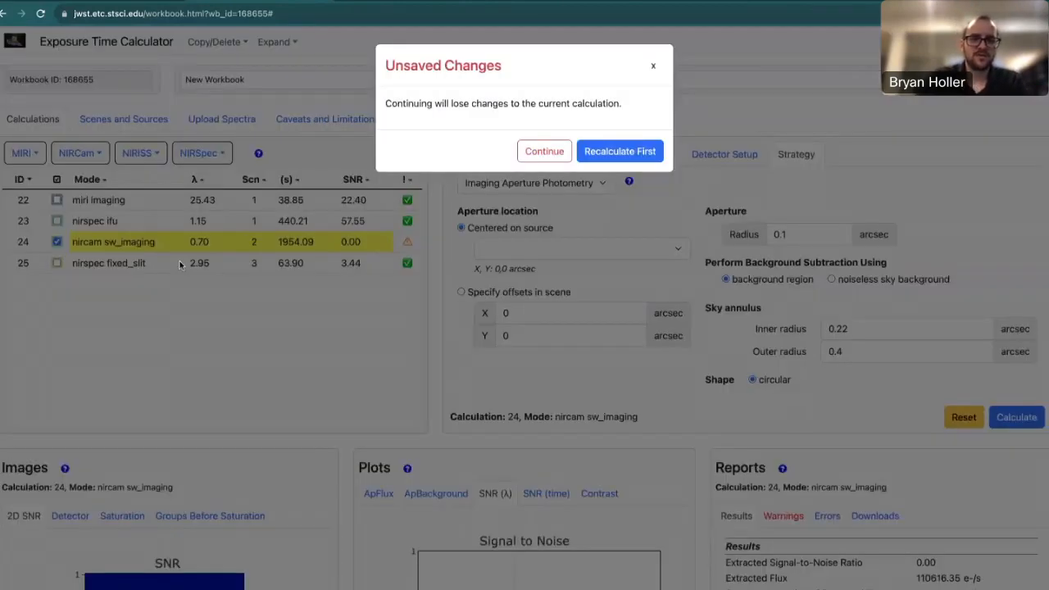
{"action": "left_click", "coordinate": [545, 152]}
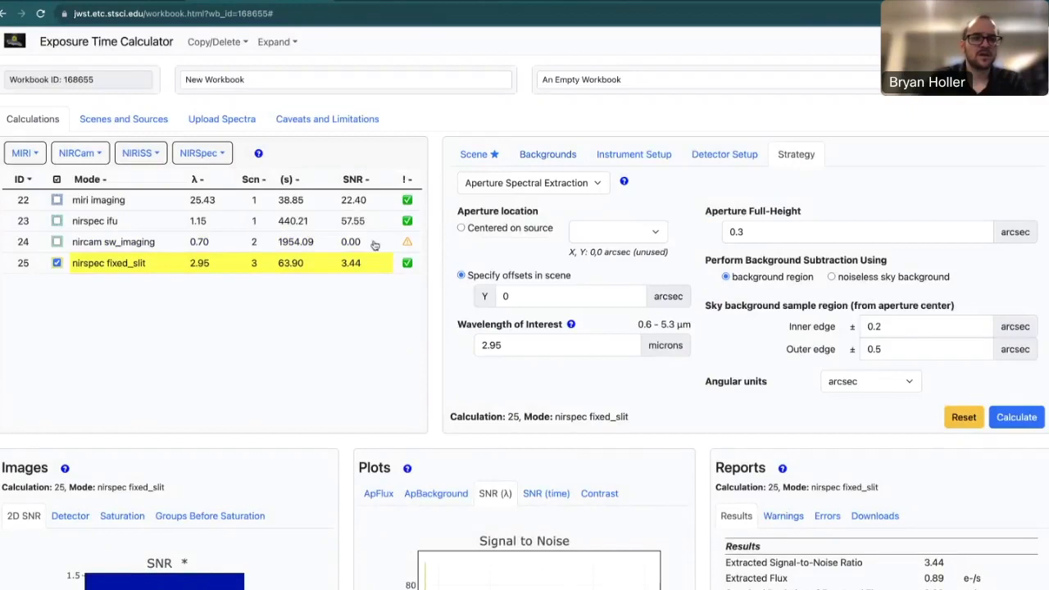
{"action": "left_click", "coordinate": [636, 155]}
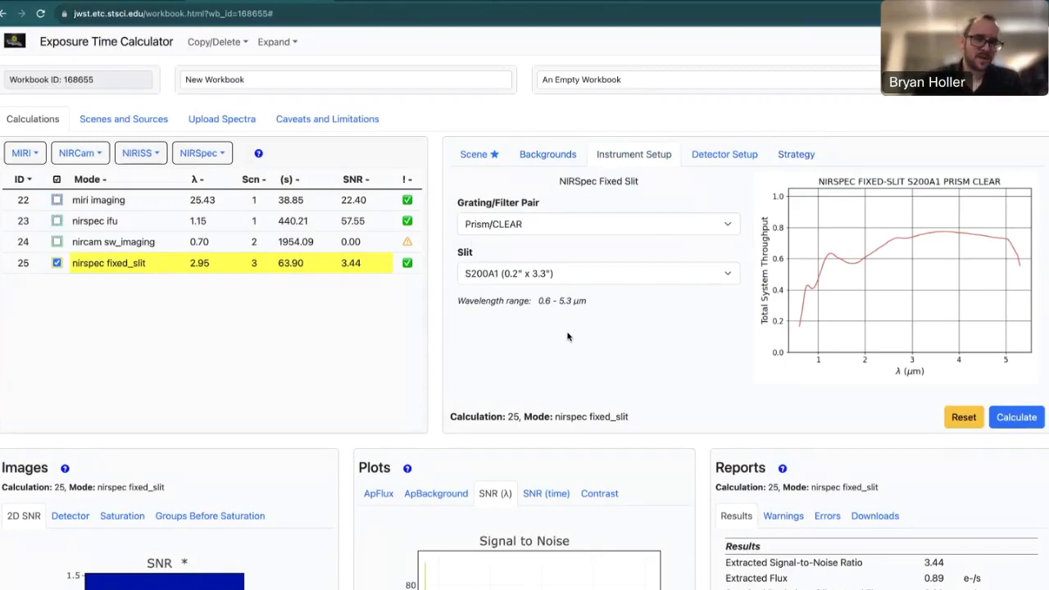
{"action": "scroll", "coordinate": [351, 441], "scroll_direction": "down", "scroll_amount": 2}
{"action": "scroll", "coordinate": [351, 440], "scroll_direction": "down", "scroll_amount": 4}
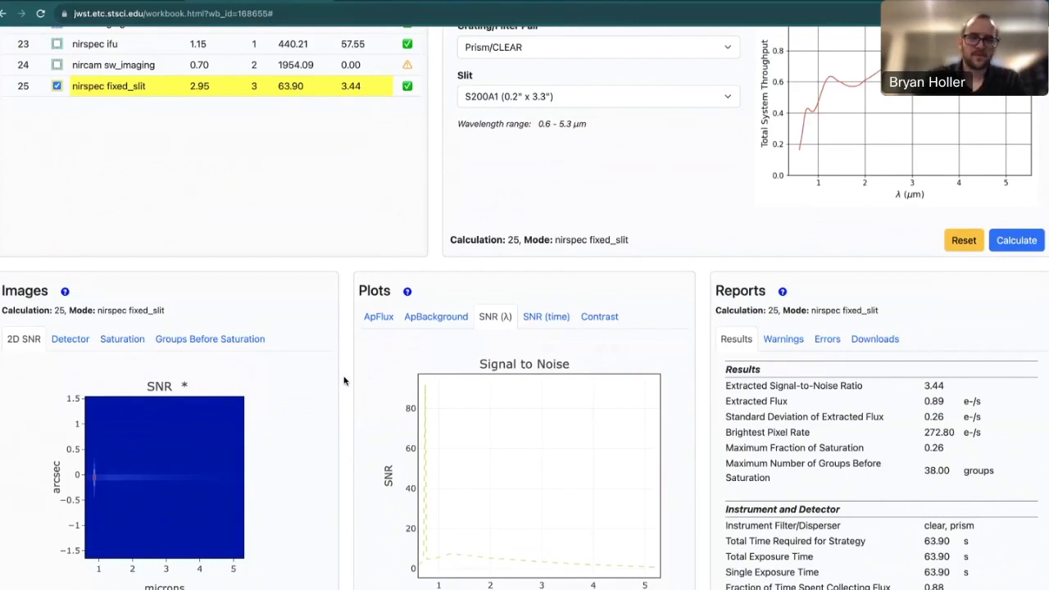
{"action": "mouse_move", "coordinate": [424, 384]}
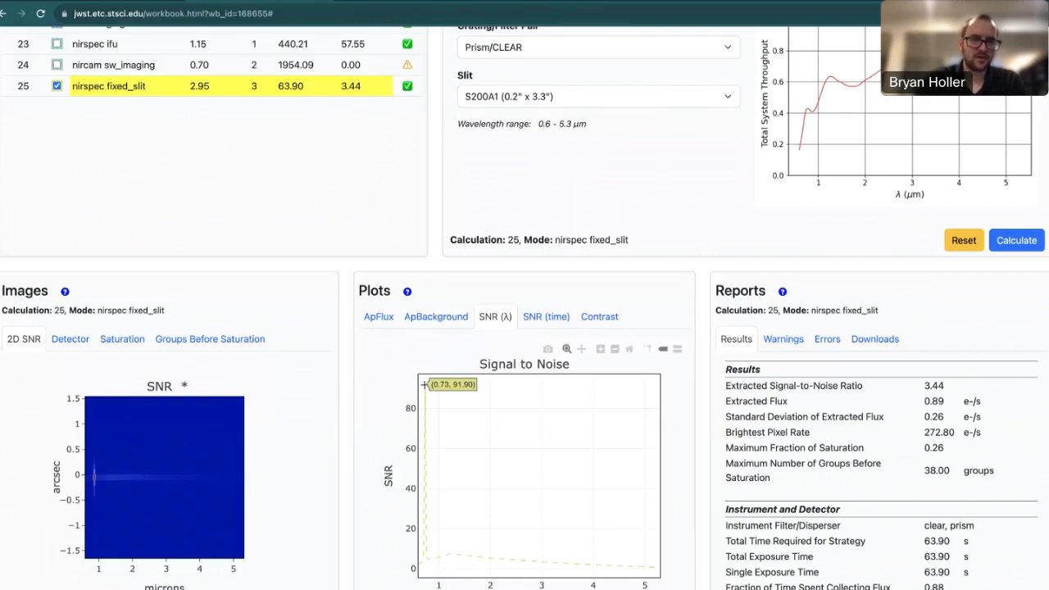
{"action": "scroll", "coordinate": [329, 199], "scroll_direction": "up", "scroll_amount": 3}
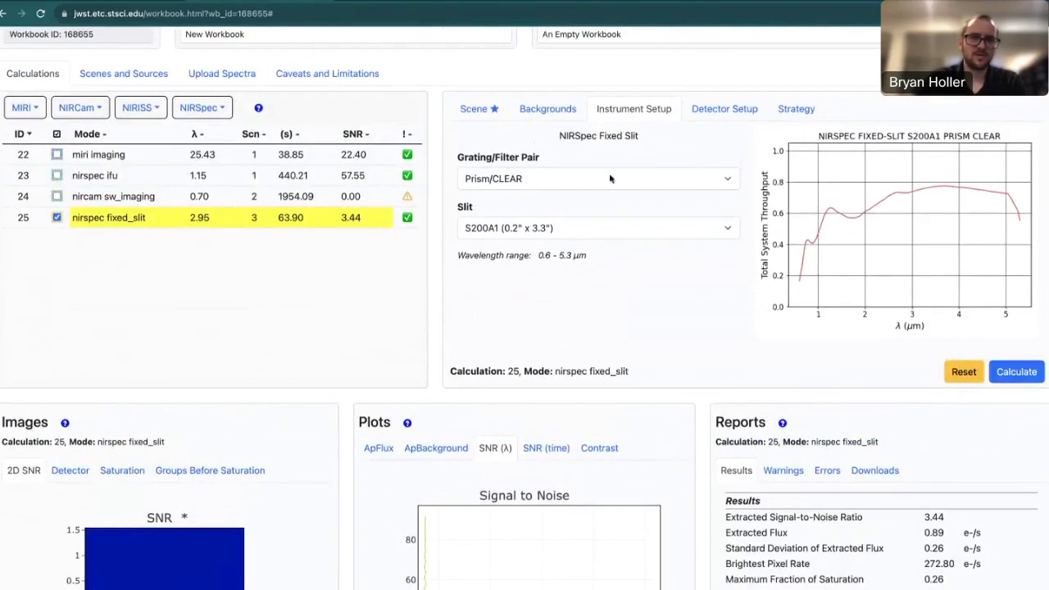
Set wavelength of interest to 0.73 µm, recalculate to SNR 91.90, and show the .tar download.
{"action": "left_click", "coordinate": [797, 114]}
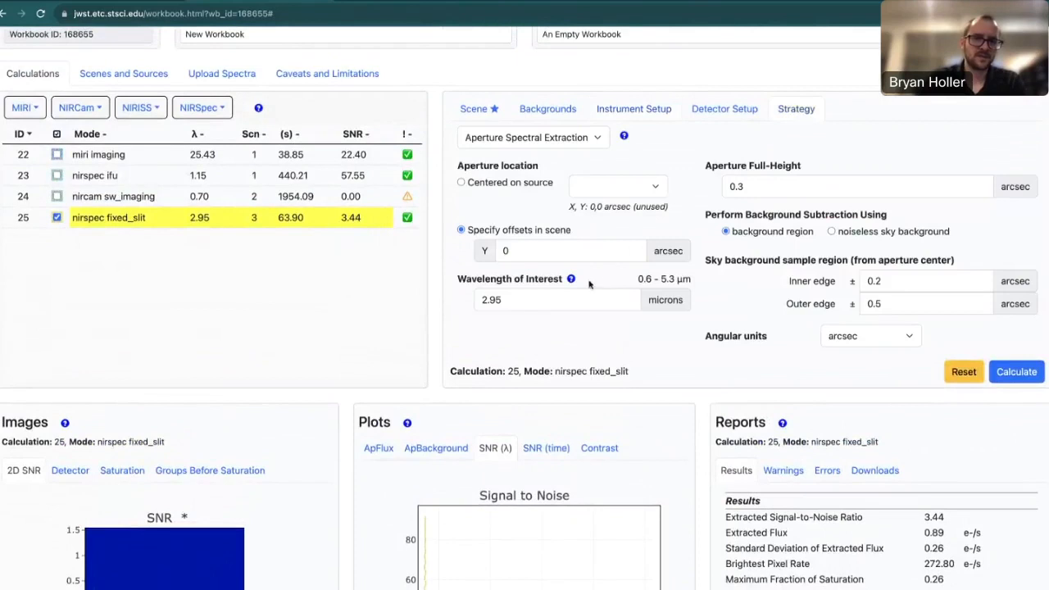
{"action": "left_click", "coordinate": [517, 302]}
{"action": "scroll", "coordinate": [537, 350], "scroll_direction": "down", "scroll_amount": 2}
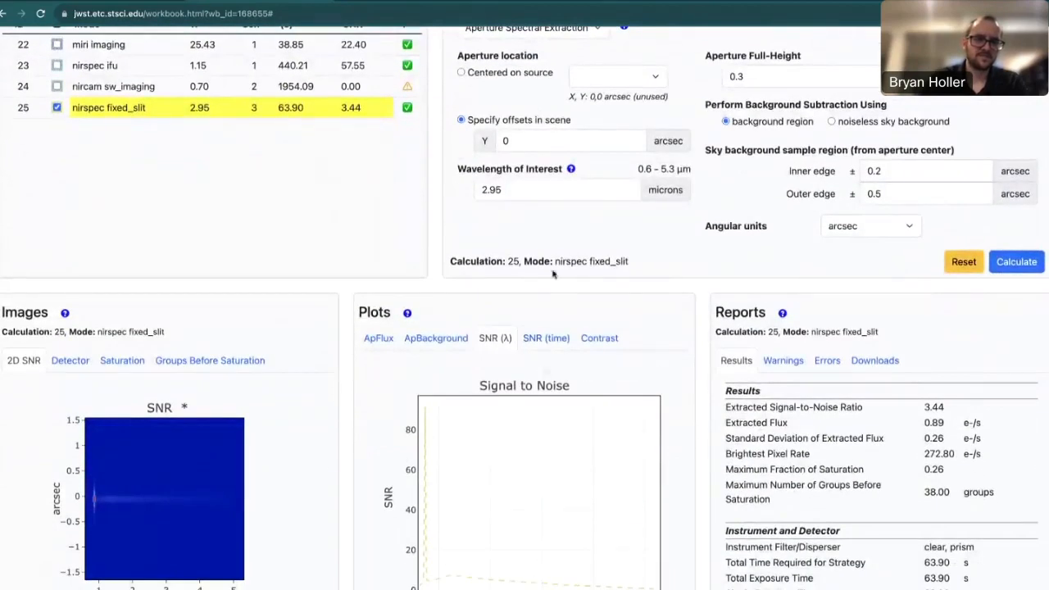
{"action": "scroll", "coordinate": [500, 232], "scroll_direction": "up", "scroll_amount": 1}
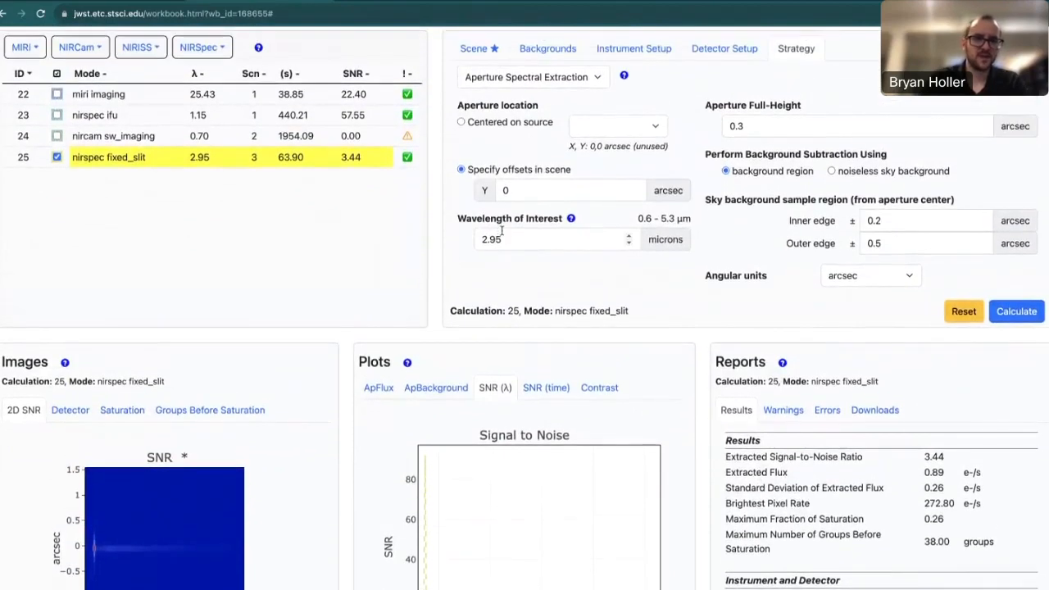
{"action": "left_click_drag", "start_coordinate": [502, 238], "coordinate": [472, 238]}
{"action": "type", "text": "0.73"}
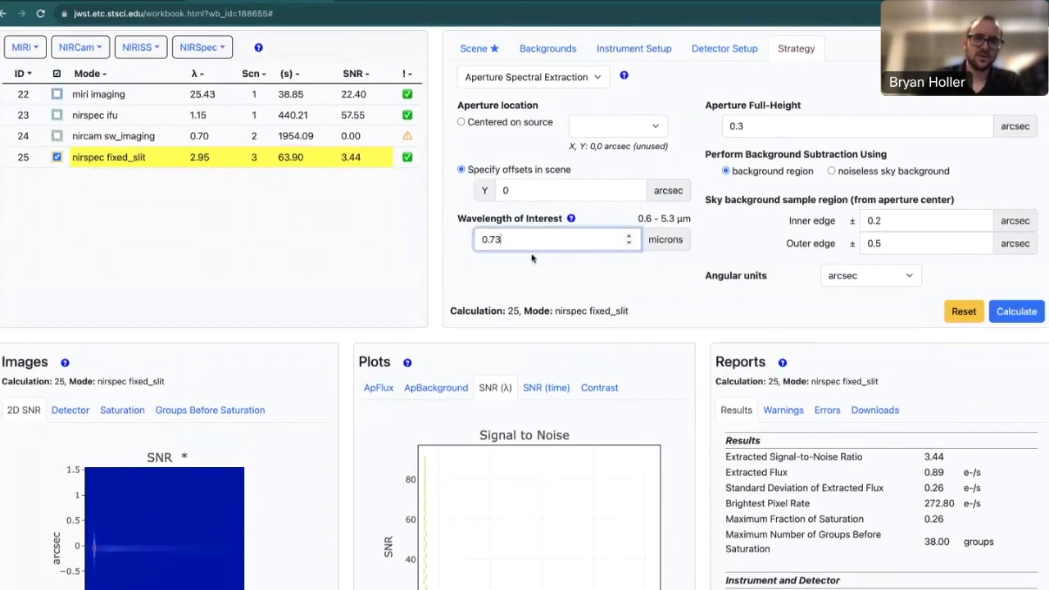
{"action": "left_click", "coordinate": [1015, 315]}
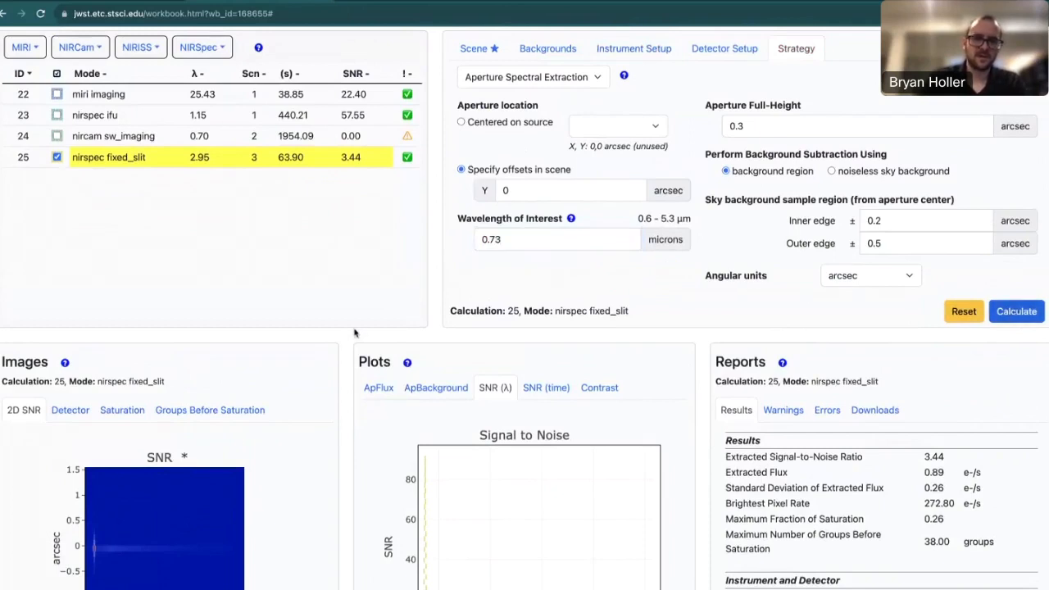
{"action": "scroll", "coordinate": [344, 323], "scroll_direction": "up", "scroll_amount": 1}
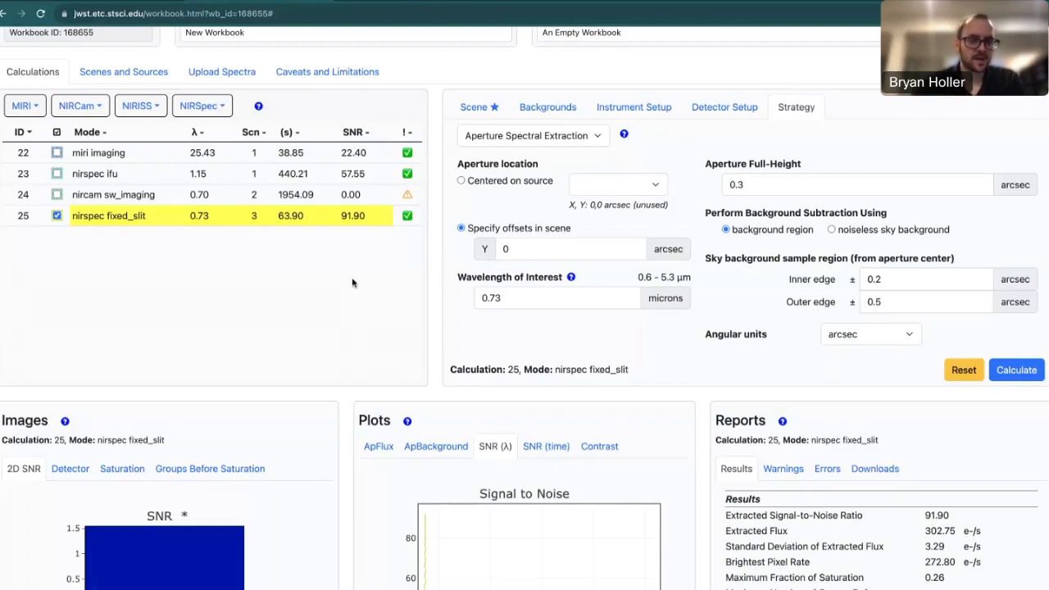
{"action": "left_click", "coordinate": [877, 472]}
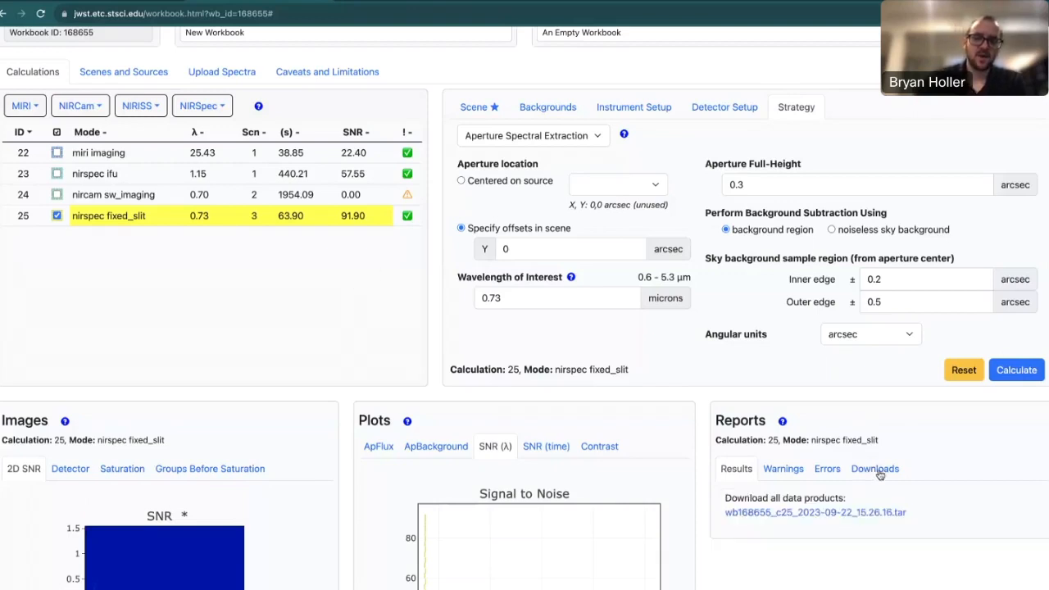
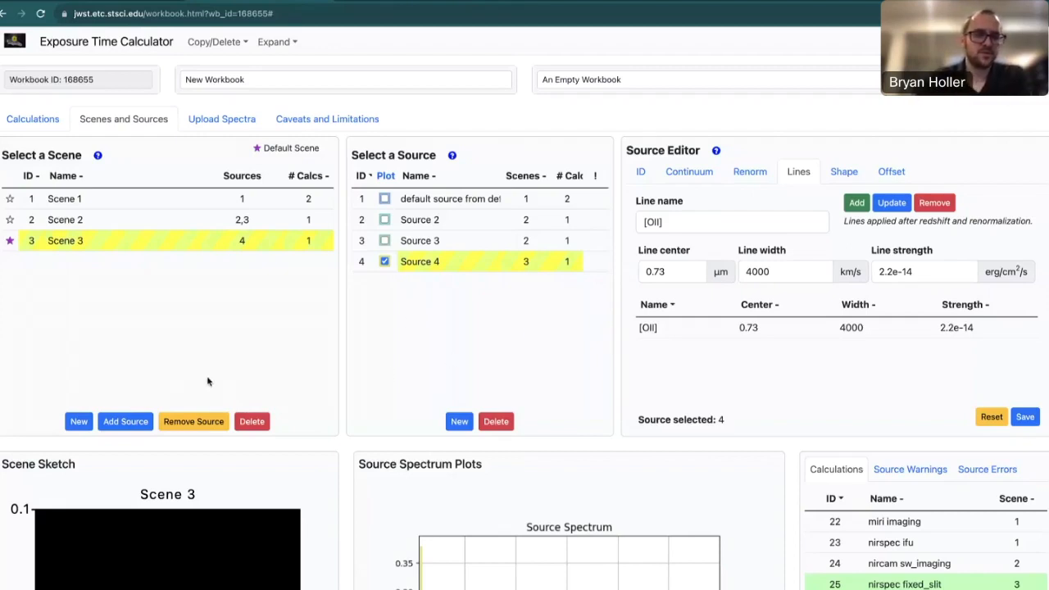
Create Scene 4 and Source 5, then add Source 5 to Scene 4.
{"action": "left_click", "coordinate": [79, 421]}
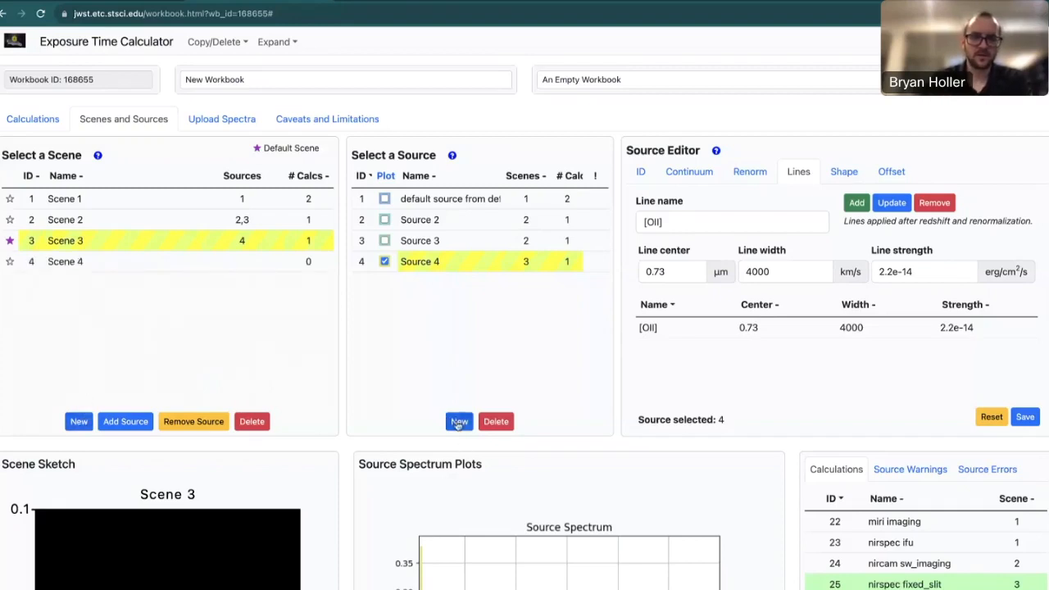
{"action": "left_click", "coordinate": [459, 422]}
{"action": "left_click", "coordinate": [434, 284]}
{"action": "left_click", "coordinate": [234, 263]}
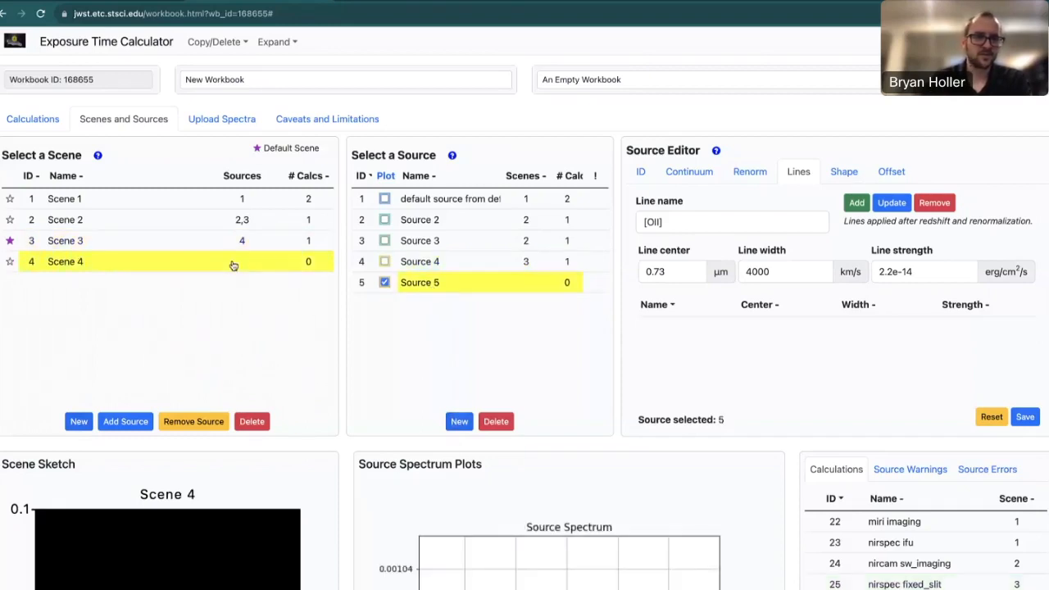
{"action": "left_click", "coordinate": [128, 421]}
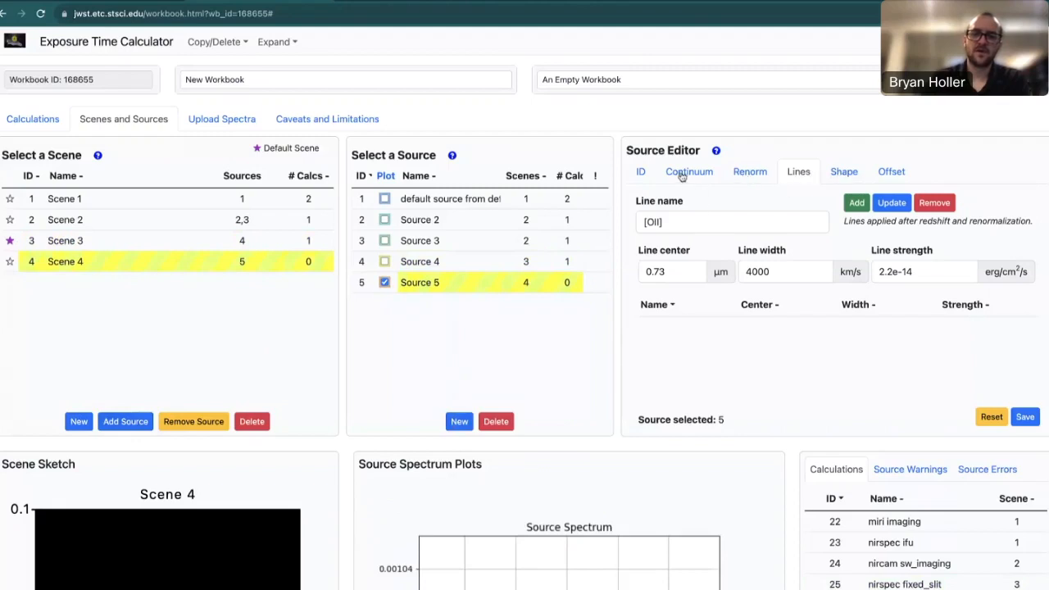
Make Source 5 an extended source, trying the Flat flux distribution before returning to 2D Gaussian.
{"action": "left_click", "coordinate": [836, 173]}
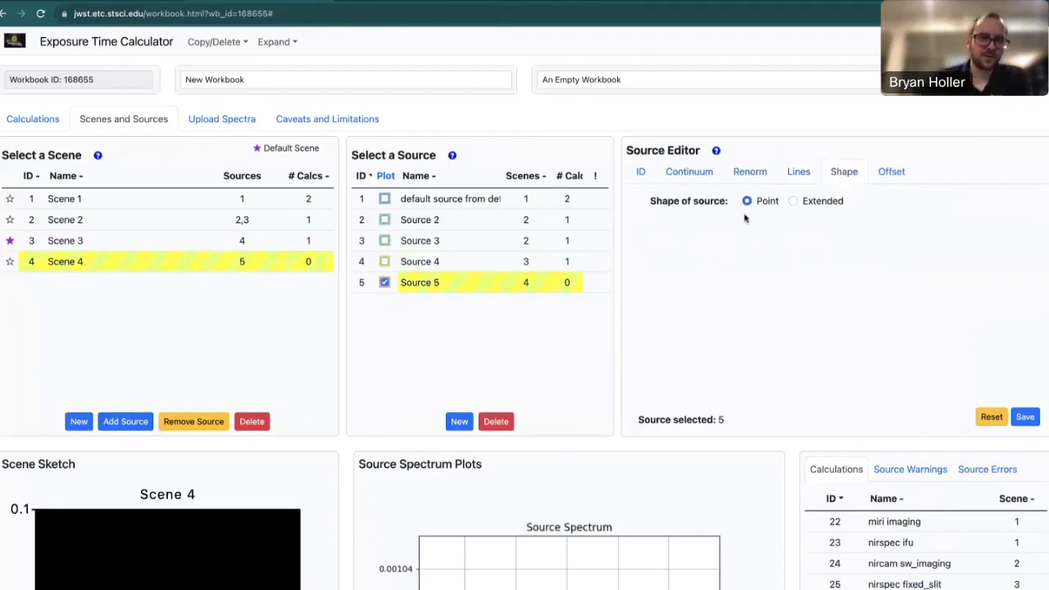
{"action": "left_click", "coordinate": [795, 200]}
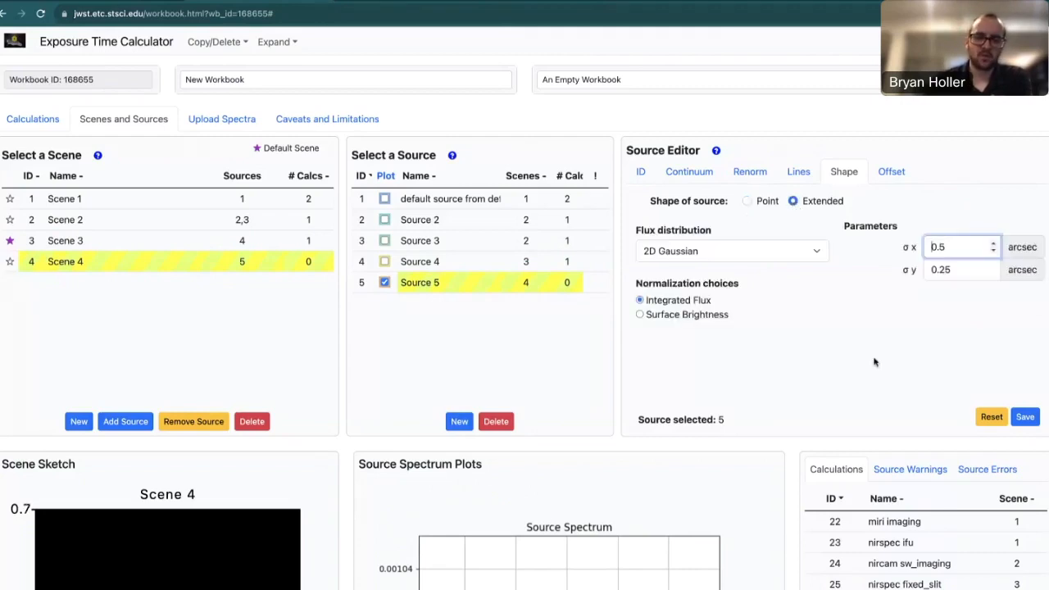
{"action": "scroll", "coordinate": [825, 350], "scroll_direction": "down", "scroll_amount": 2}
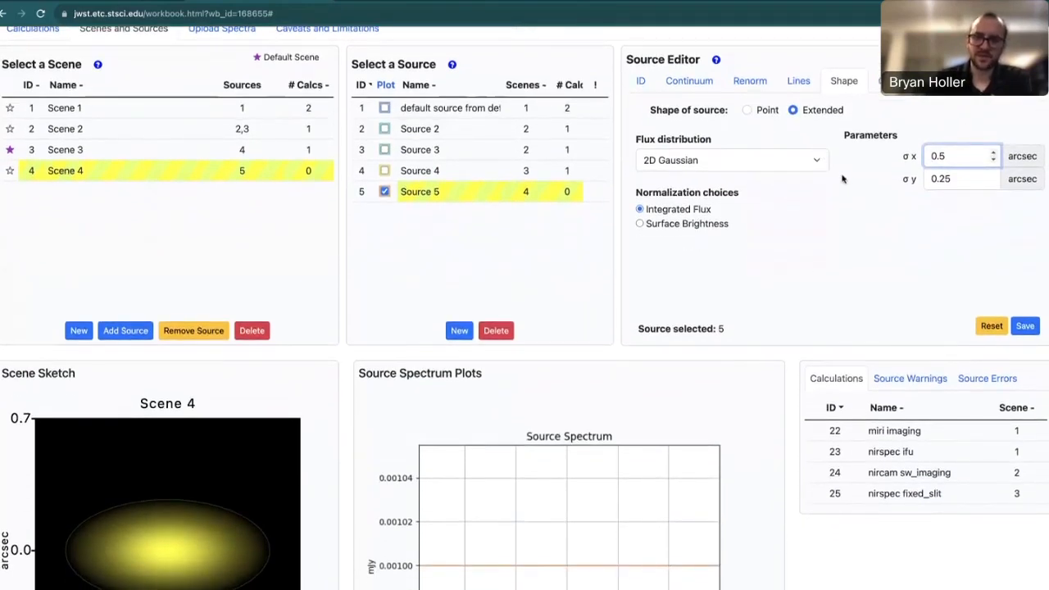
{"action": "left_click", "coordinate": [801, 159]}
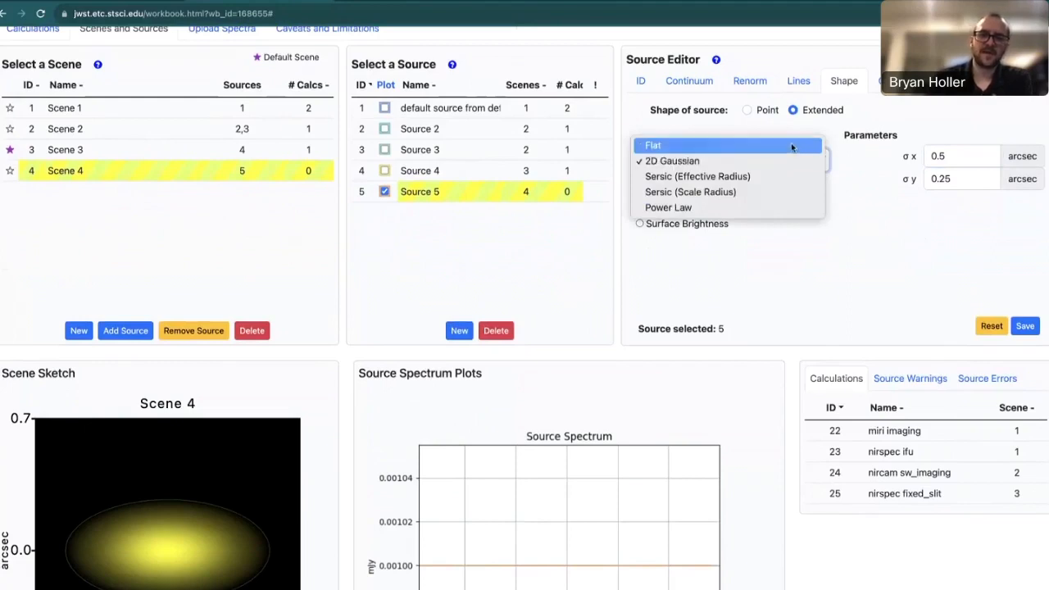
{"action": "left_click", "coordinate": [791, 145]}
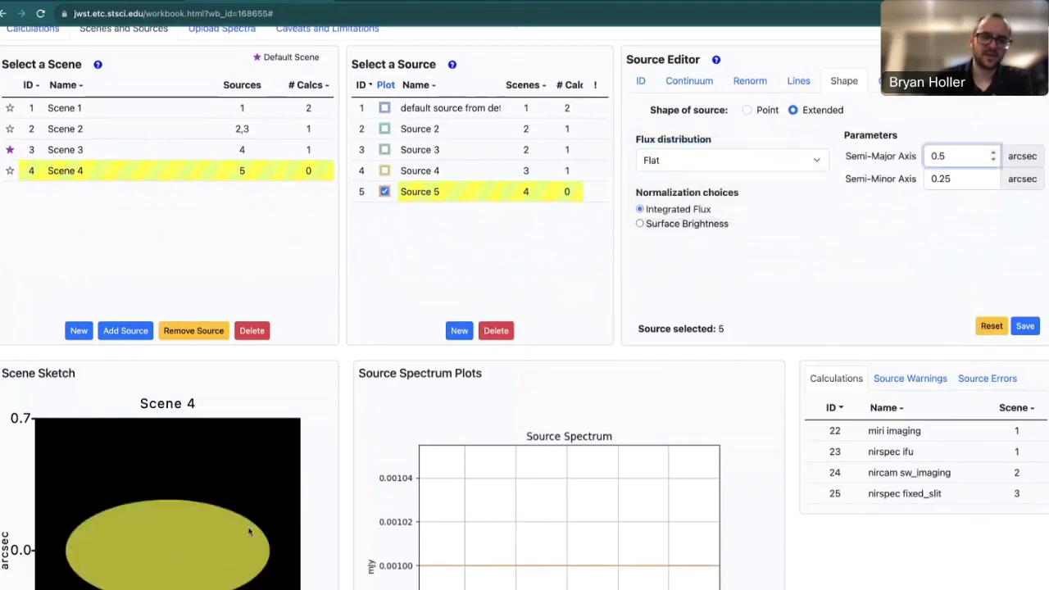
{"action": "left_click", "coordinate": [799, 166]}
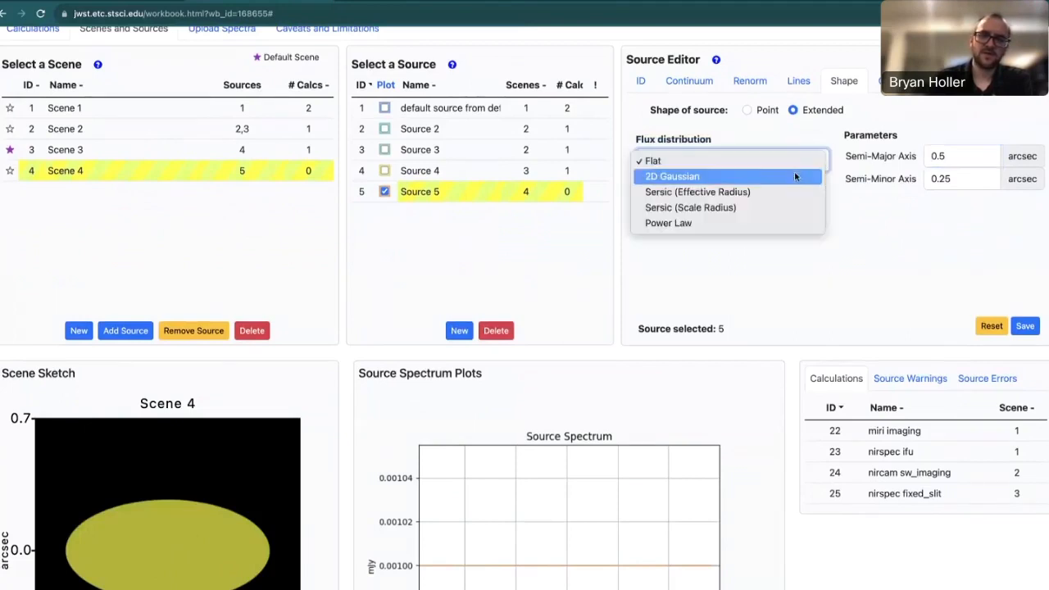
{"action": "left_click", "coordinate": [795, 172]}
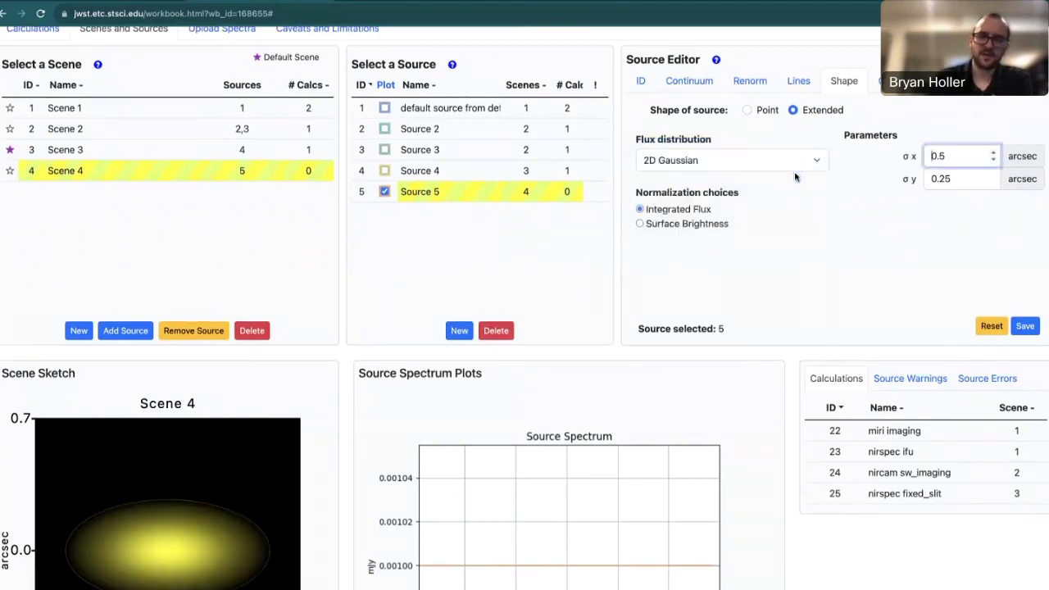
Compare the Sersic, Power Law and Flat profiles, keep 2D Gaussian, and normalize by Integrated Flux.
{"action": "left_click", "coordinate": [807, 165]}
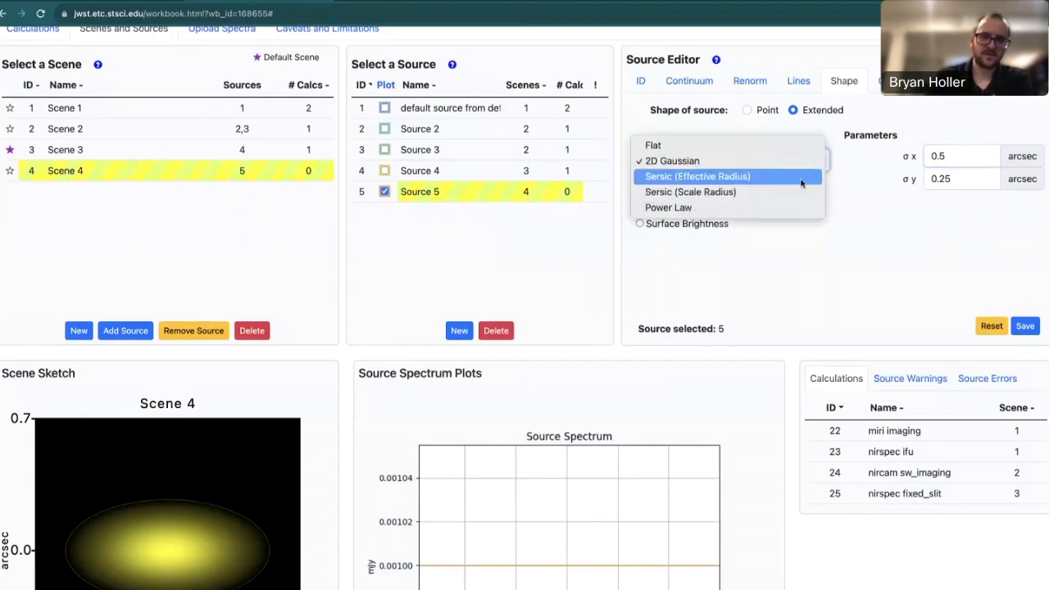
{"action": "left_click", "coordinate": [799, 194]}
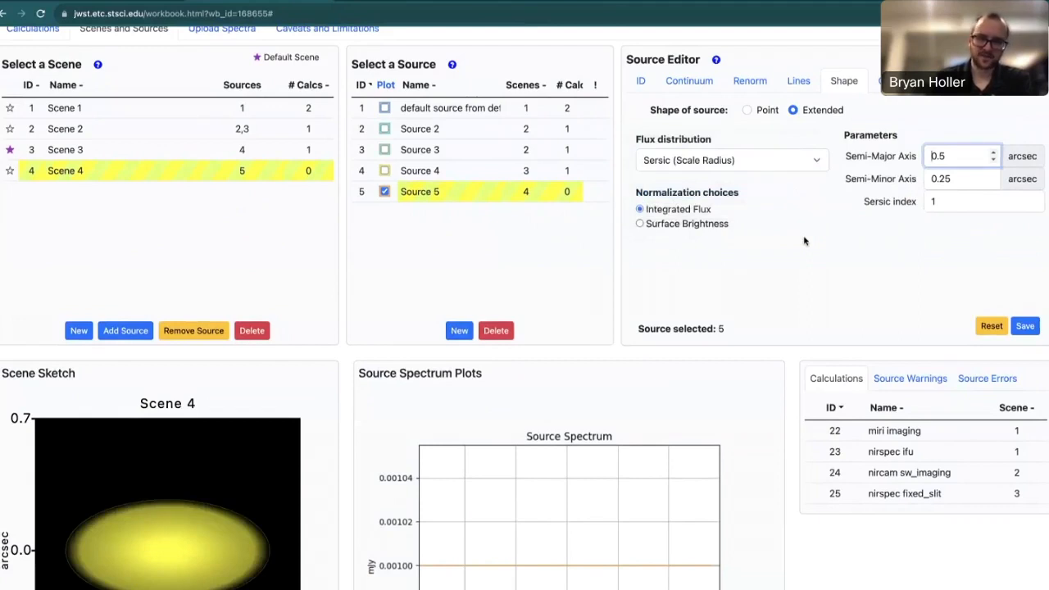
{"action": "left_click", "coordinate": [802, 168]}
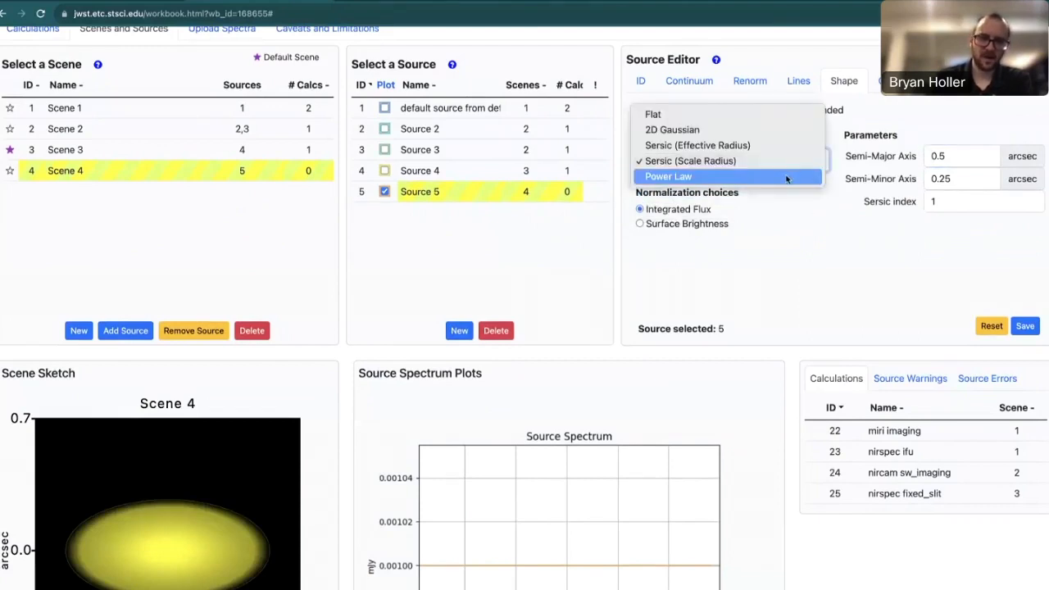
{"action": "left_click", "coordinate": [786, 178]}
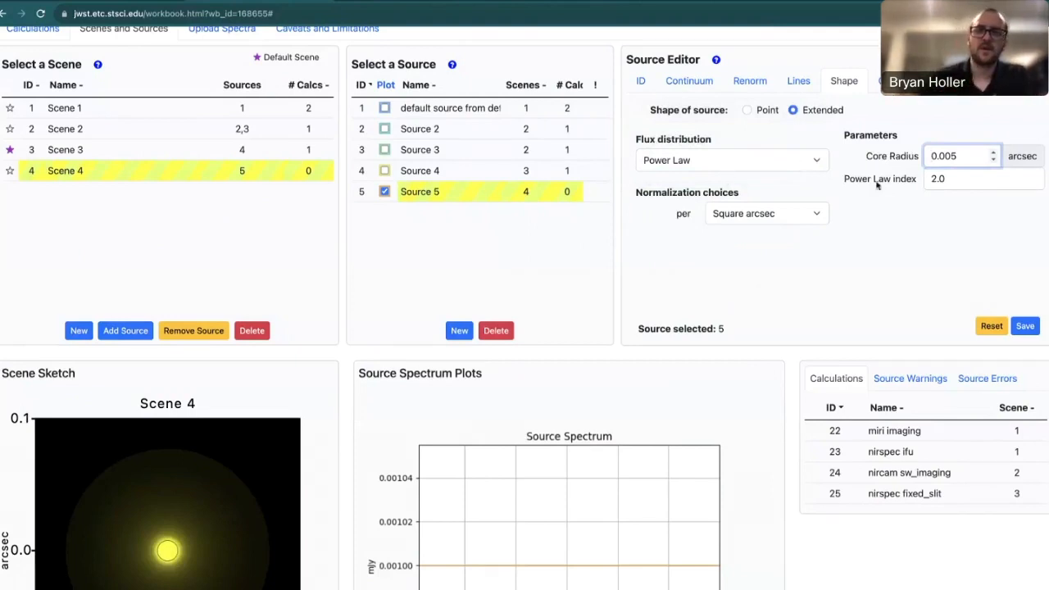
{"action": "left_click", "coordinate": [784, 162]}
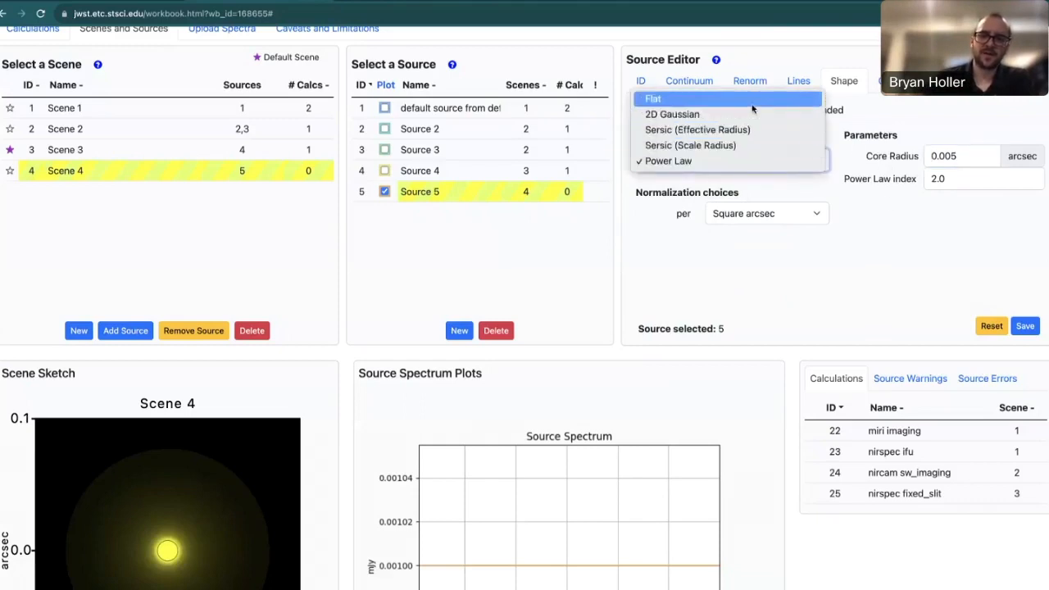
{"action": "left_click", "coordinate": [753, 98]}
{"action": "left_click", "coordinate": [751, 160]}
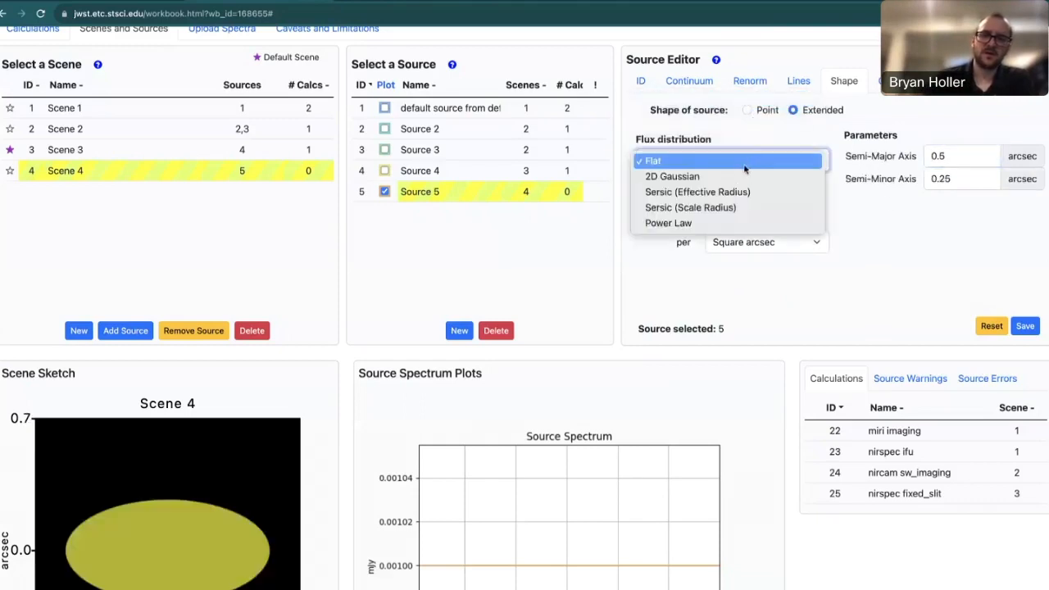
{"action": "left_click", "coordinate": [740, 177]}
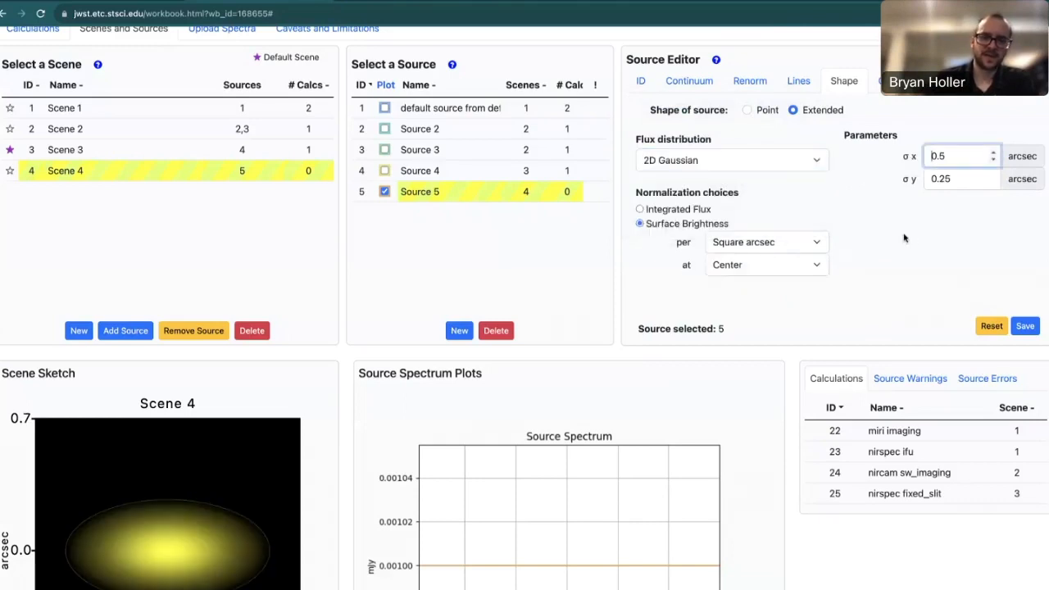
{"action": "left_click", "coordinate": [874, 213]}
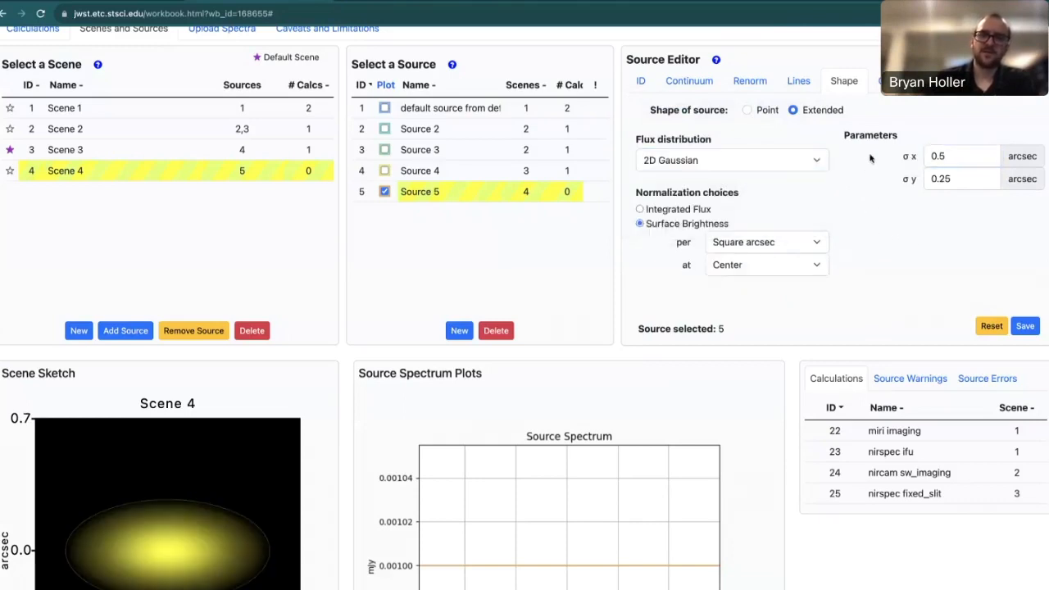
{"action": "left_click", "coordinate": [641, 210]}
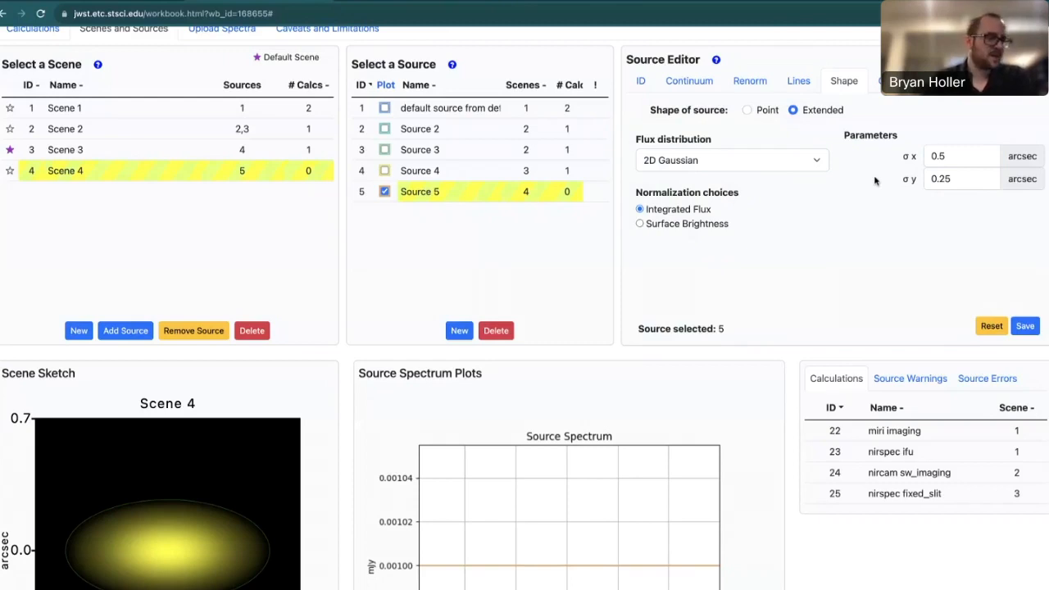
Set Source 5's Gaussian widths to σx 0.3 and σy 0.1 arcsec, then view Renorm settings.
{"action": "left_click", "coordinate": [947, 158]}
{"action": "key", "text": "BackSpace"}
{"action": "type", "text": "3"}
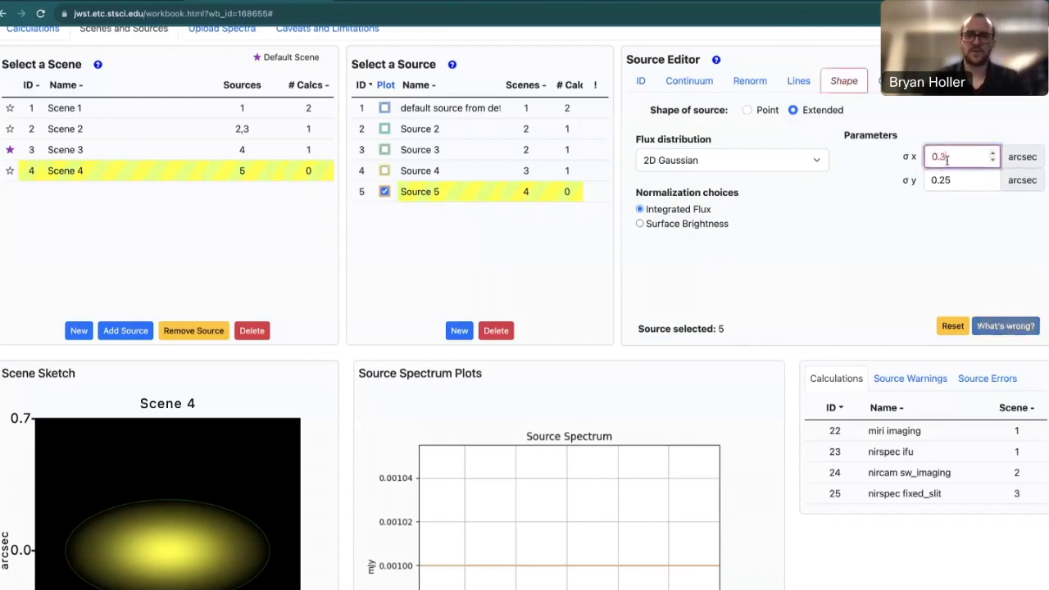
{"action": "left_click", "coordinate": [959, 182]}
{"action": "key", "text": "BackSpace"}
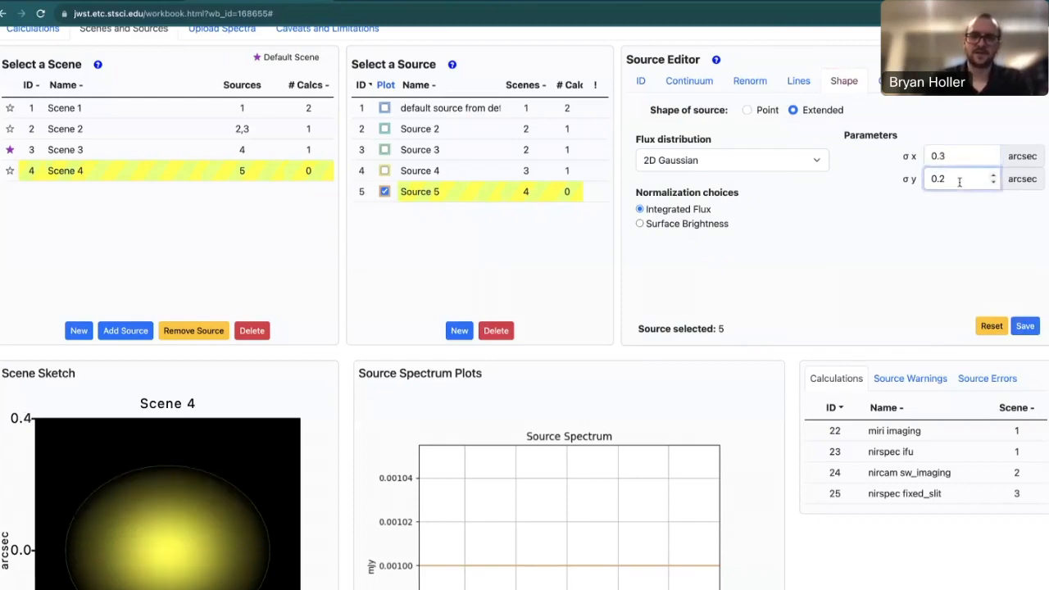
{"action": "key", "text": "BackSpace"}
{"action": "type", "text": "1"}
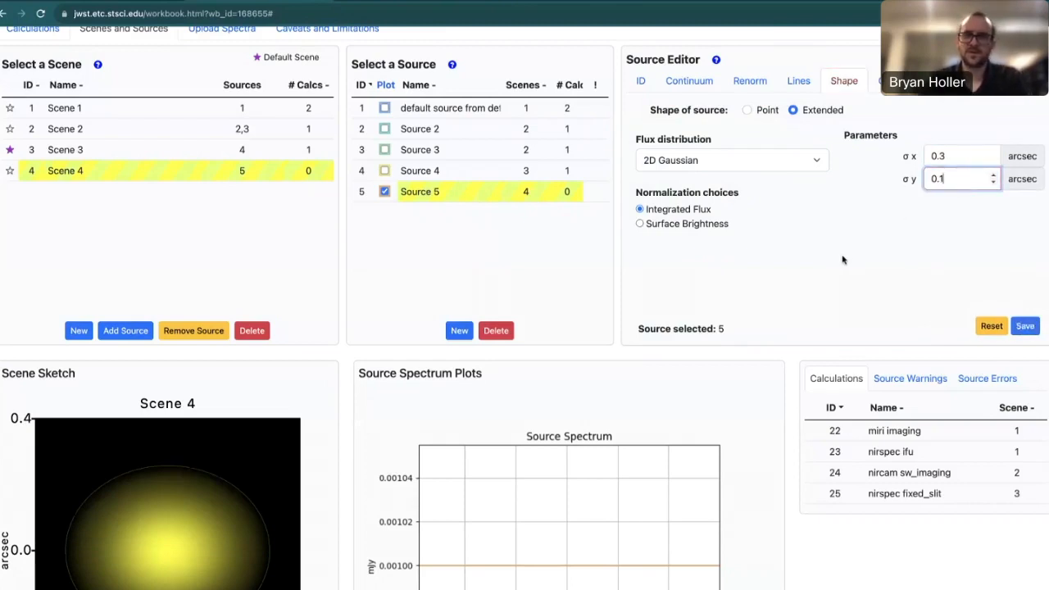
{"action": "left_click", "coordinate": [845, 253]}
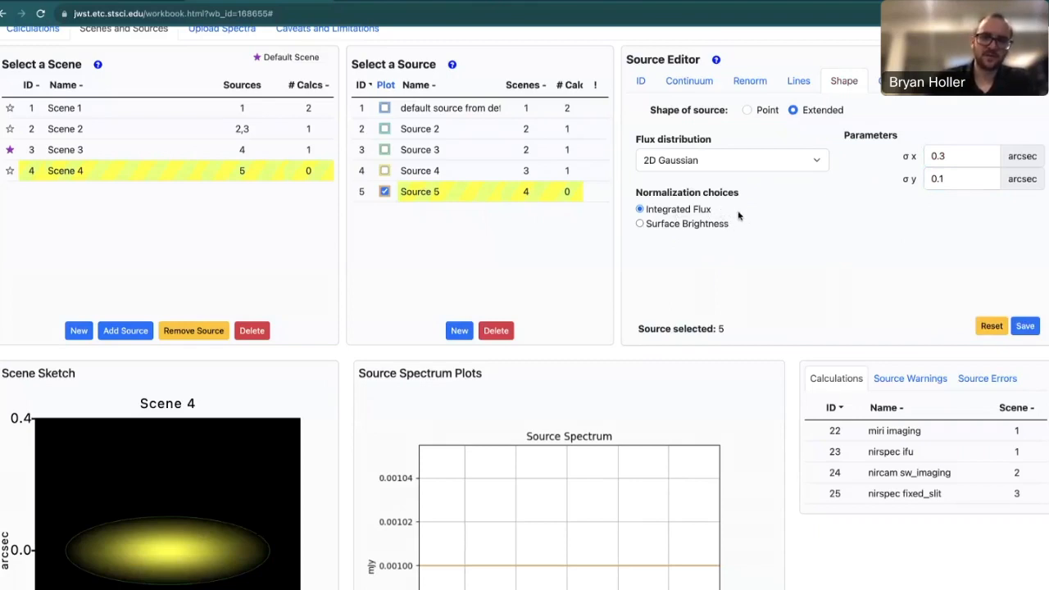
{"action": "left_click", "coordinate": [750, 82]}
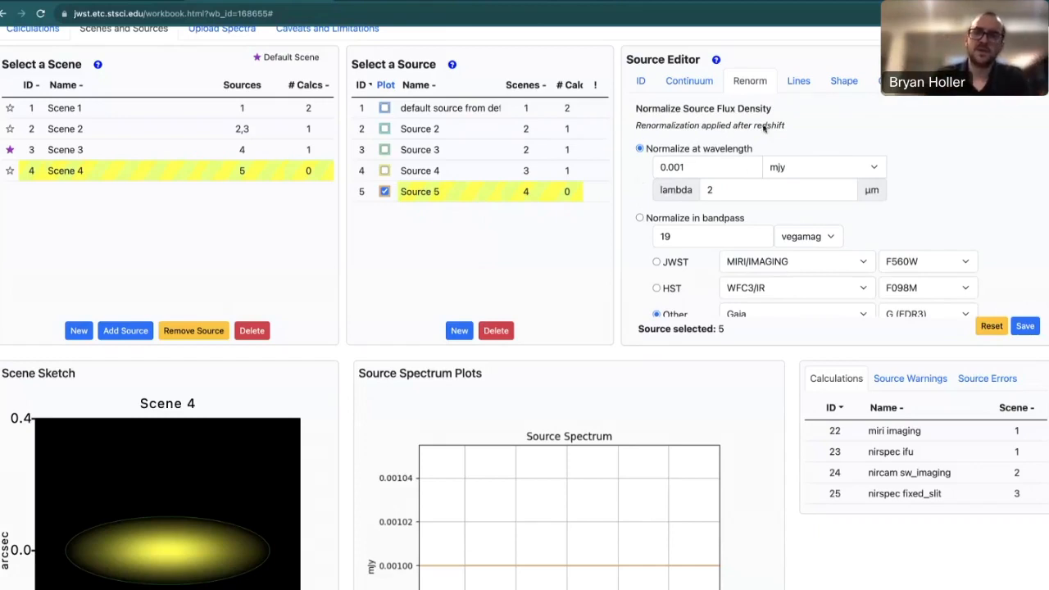
Switch normalization to Surface Brightness and inspect its area-unit and Center location options.
{"action": "left_click", "coordinate": [845, 85]}
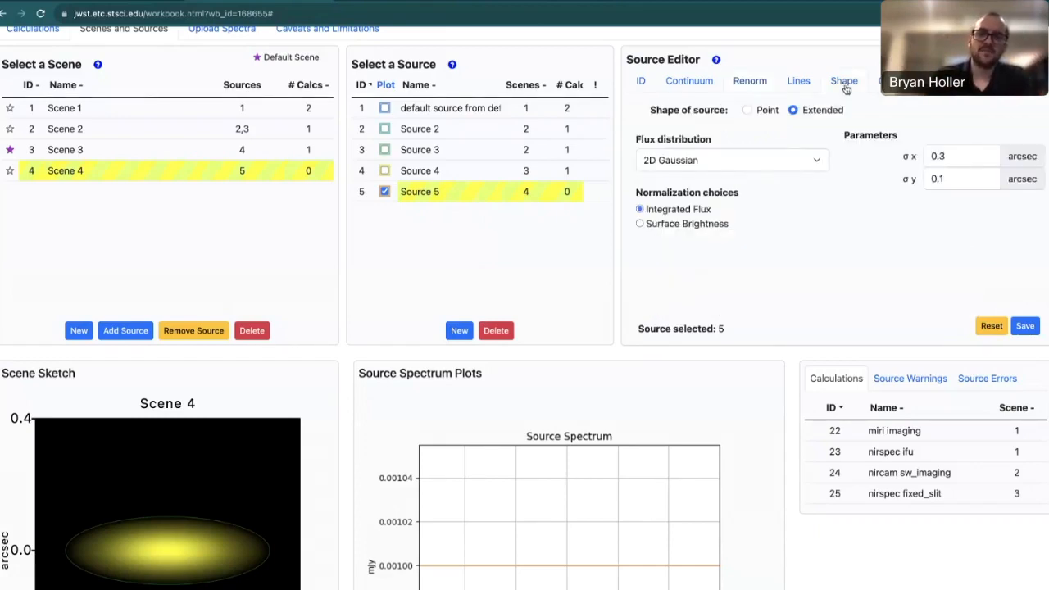
{"action": "left_click", "coordinate": [640, 225]}
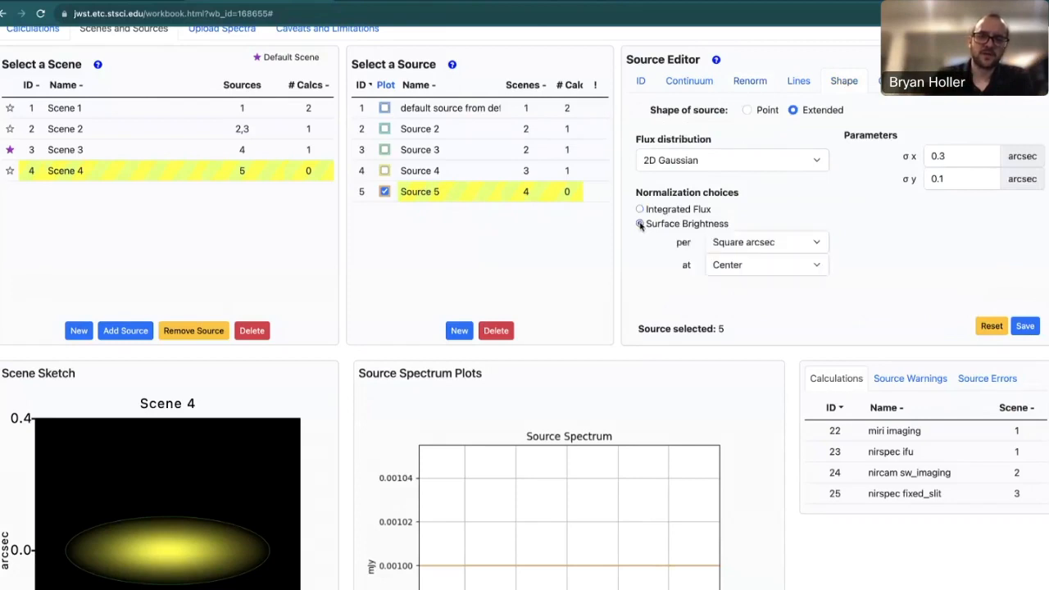
{"action": "left_click", "coordinate": [791, 244]}
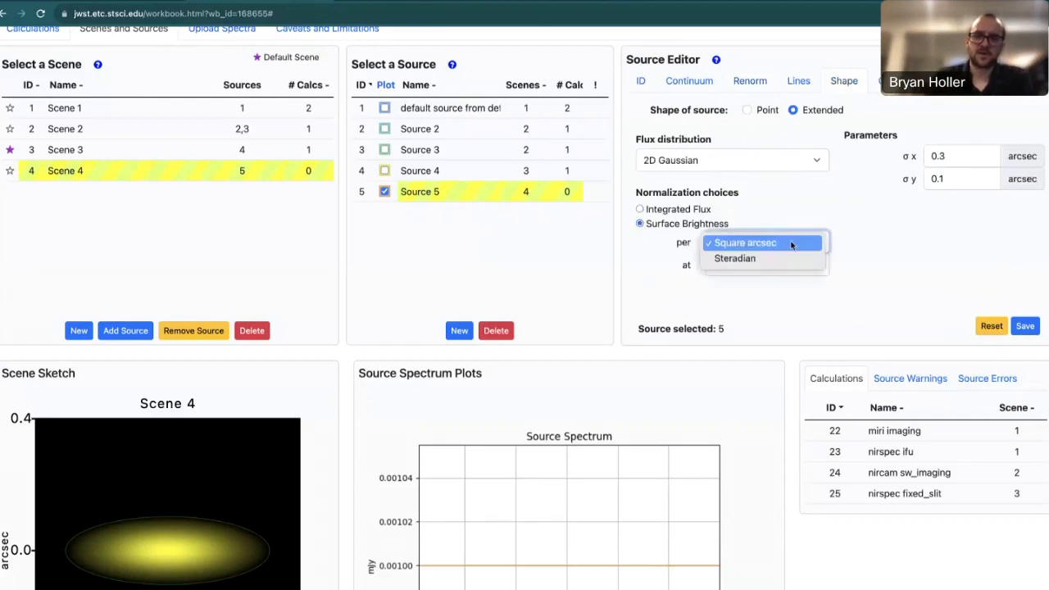
{"action": "left_click", "coordinate": [860, 261]}
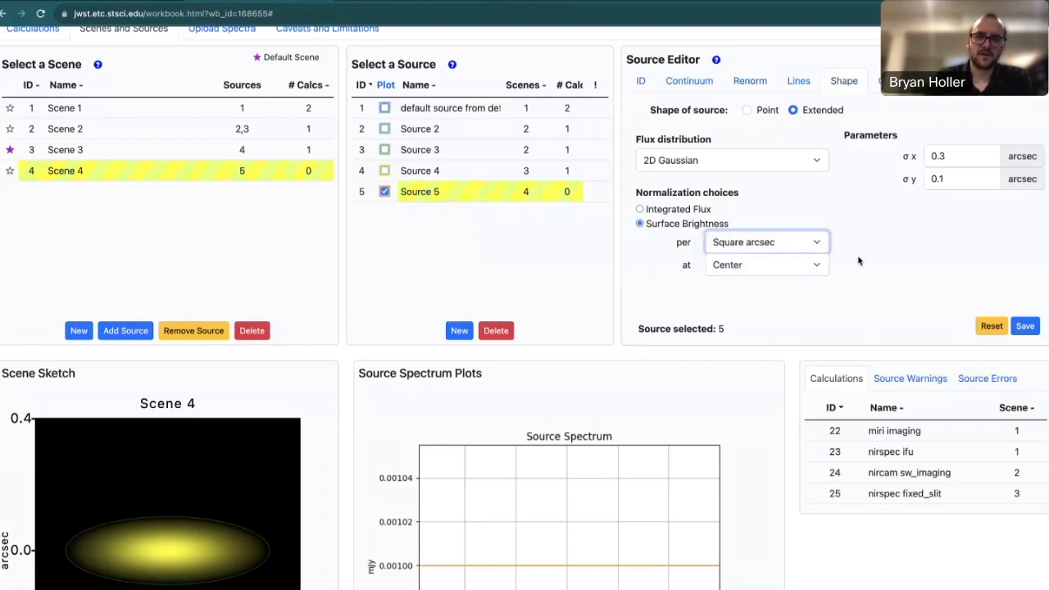
{"action": "left_click", "coordinate": [802, 267]}
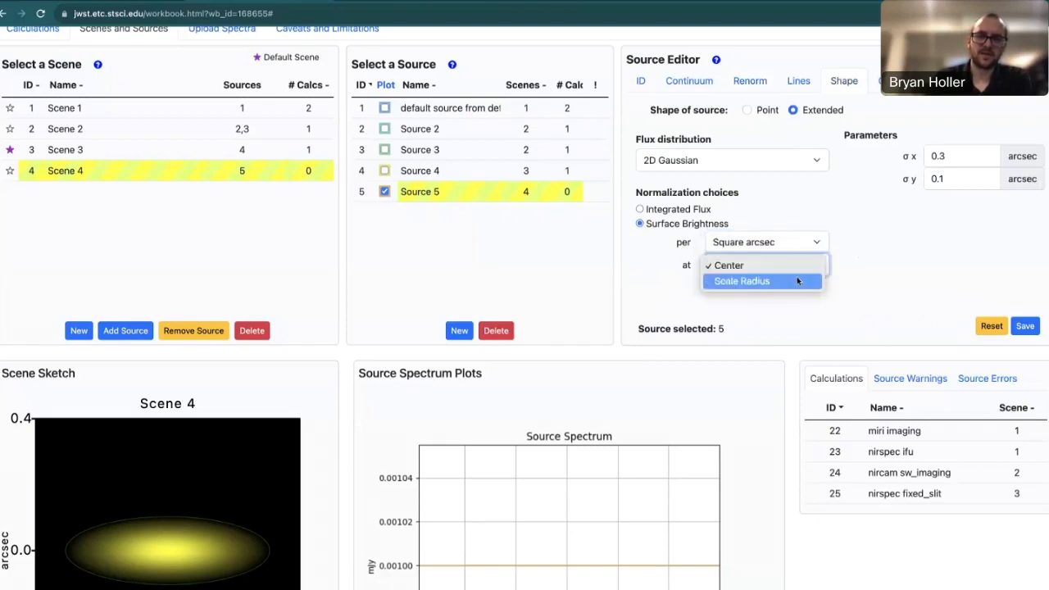
{"action": "left_click", "coordinate": [851, 260]}
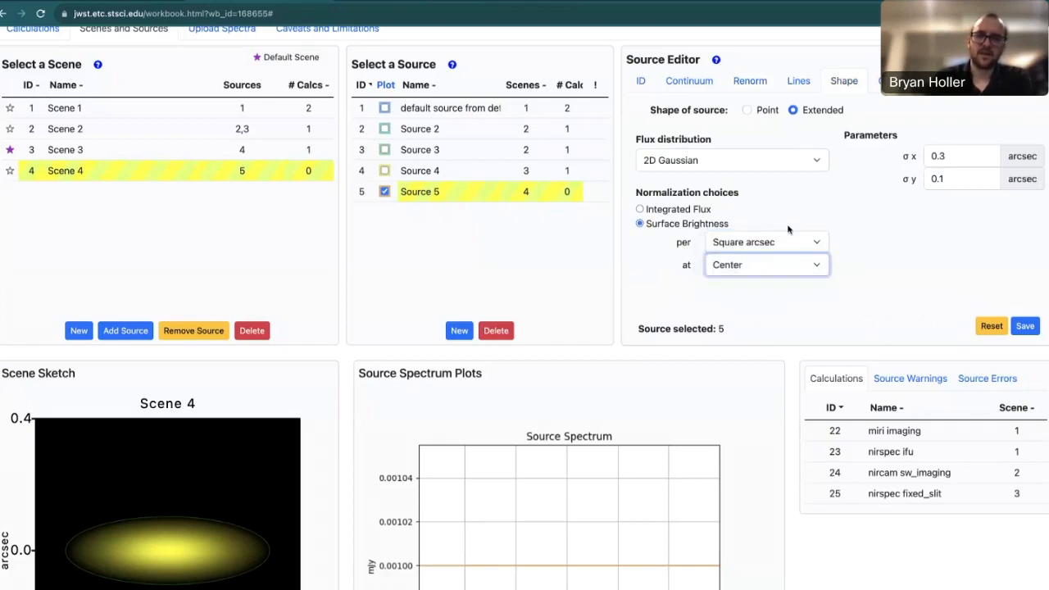
Review the Renorm settings, then restore Integrated Flux normalization on the Shape settings.
{"action": "left_click", "coordinate": [756, 85]}
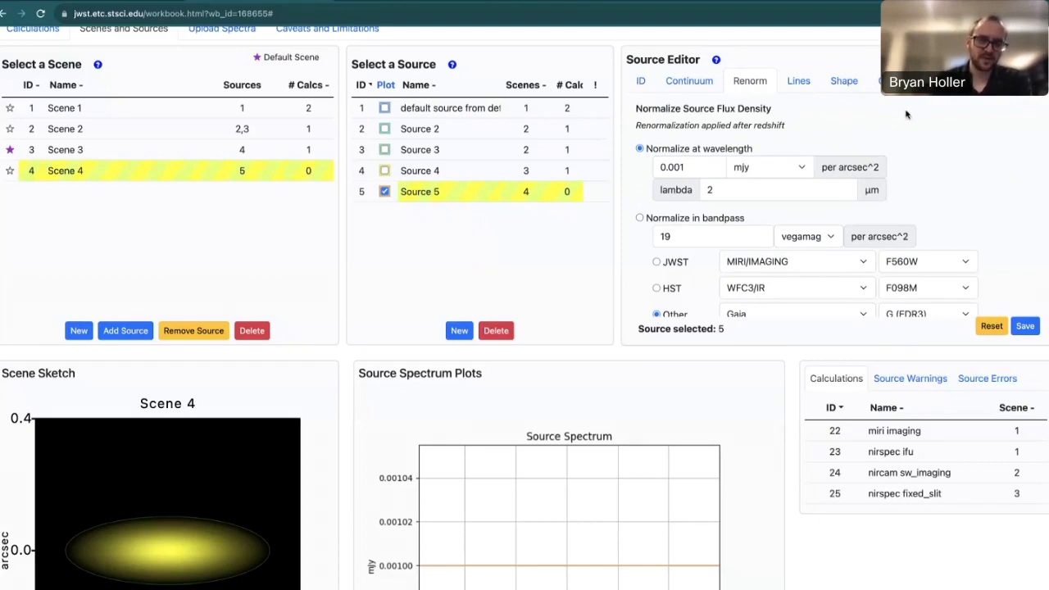
{"action": "left_click", "coordinate": [853, 86]}
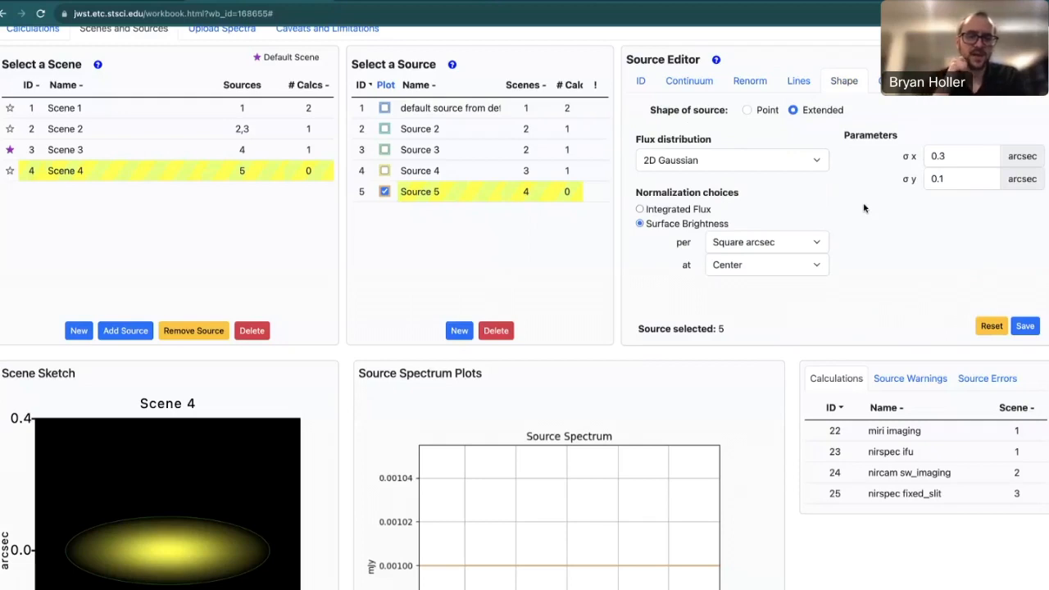
{"action": "left_click", "coordinate": [639, 210]}
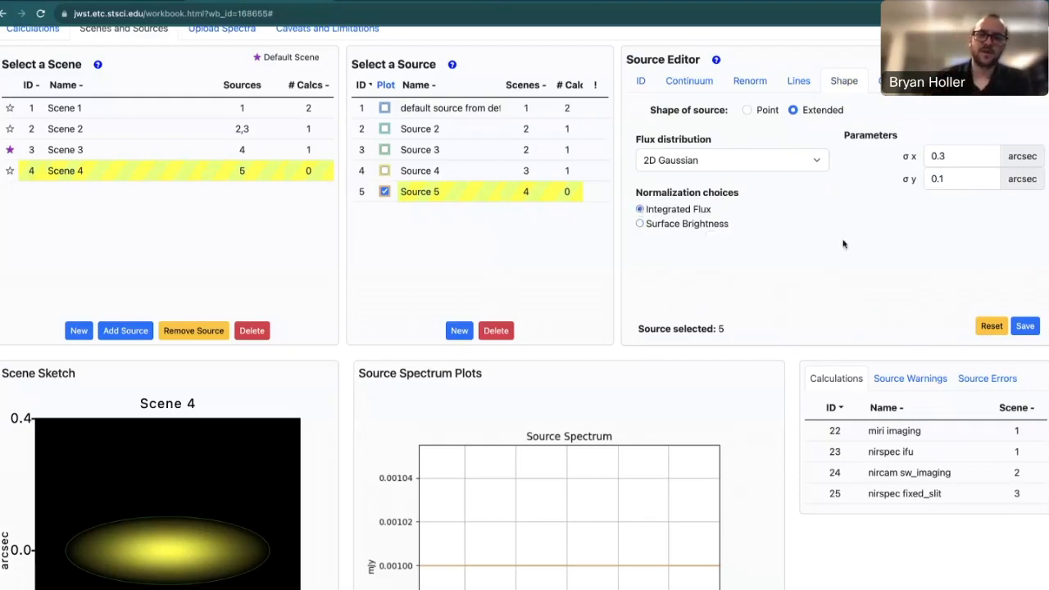
{"action": "scroll", "coordinate": [840, 244], "scroll_direction": "up", "scroll_amount": 1}
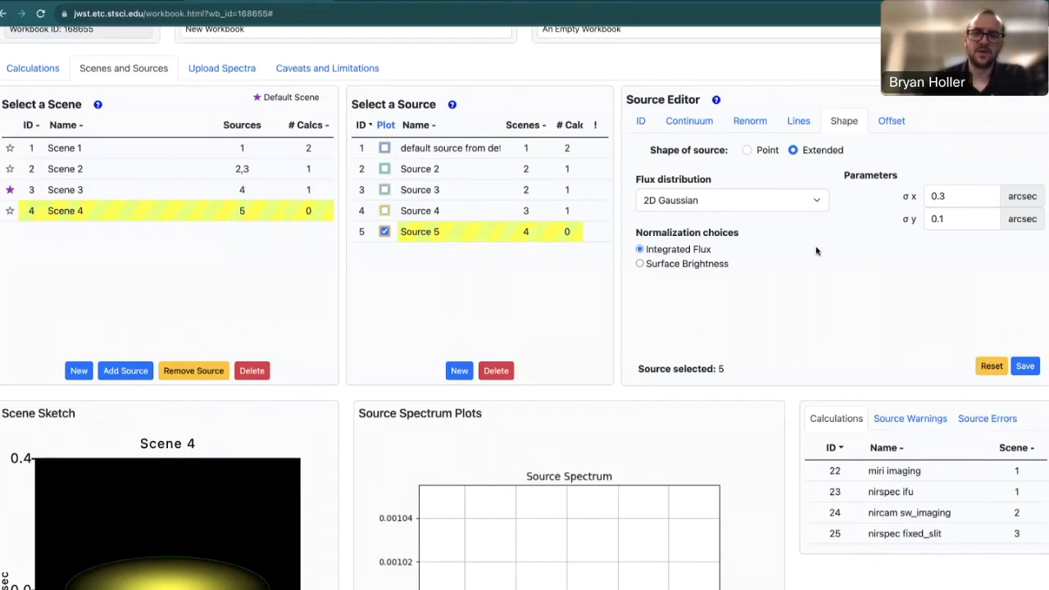
Set Source 5's orientation to 45 degrees in its Offset settings.
{"action": "left_click", "coordinate": [895, 124]}
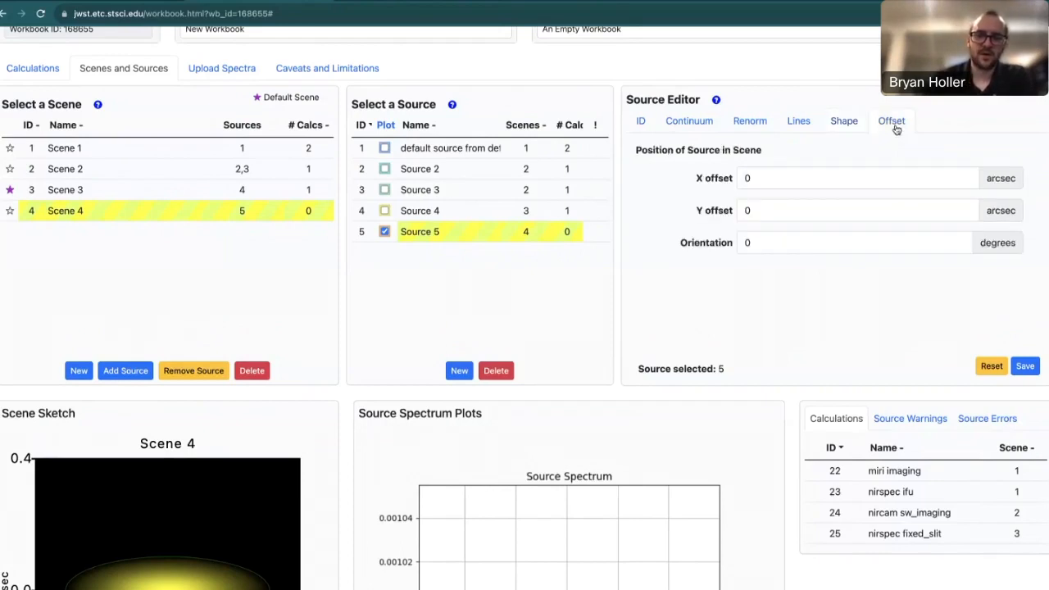
{"action": "scroll", "coordinate": [777, 300], "scroll_direction": "down", "scroll_amount": 1}
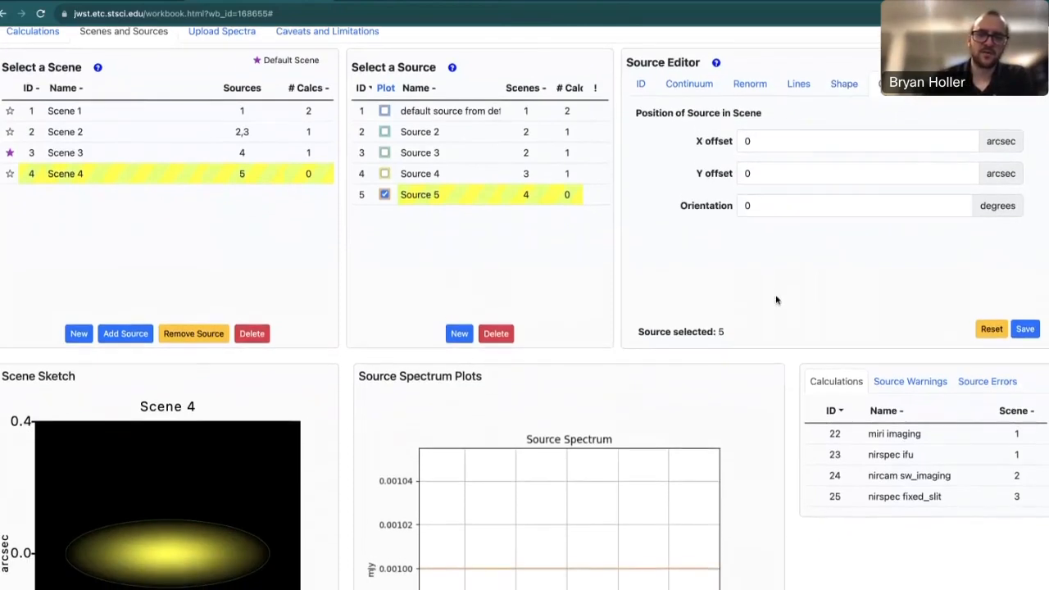
{"action": "scroll", "coordinate": [777, 300], "scroll_direction": "down", "scroll_amount": 1}
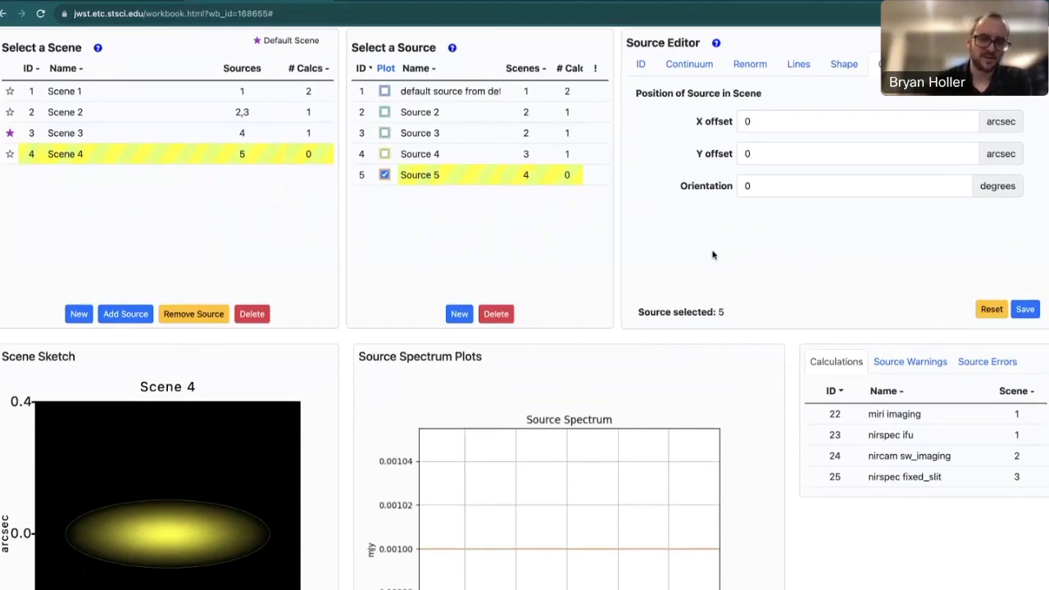
{"action": "left_click", "coordinate": [768, 185]}
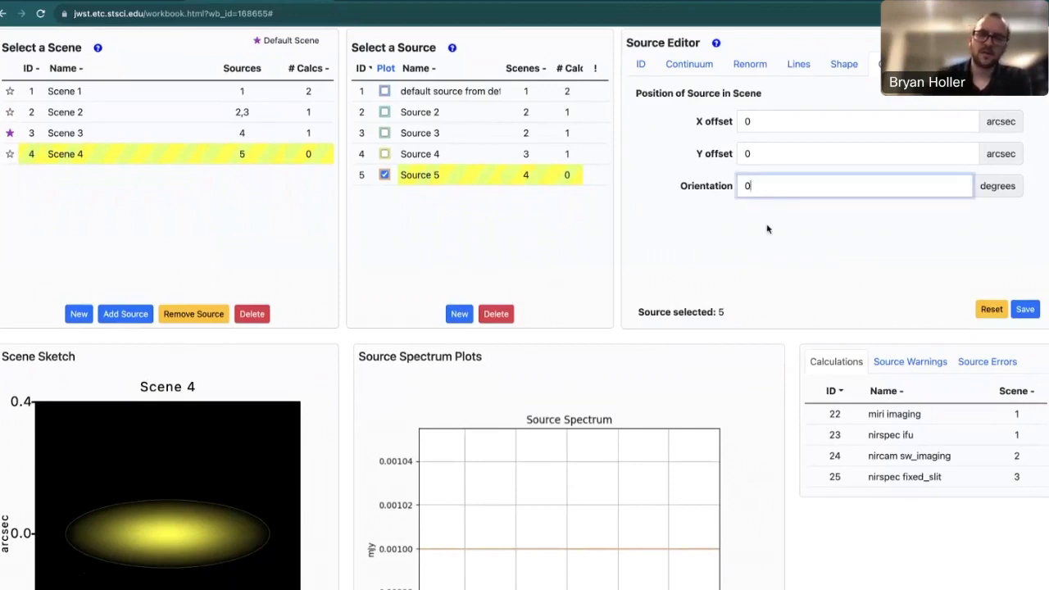
{"action": "type", "text": "45"}
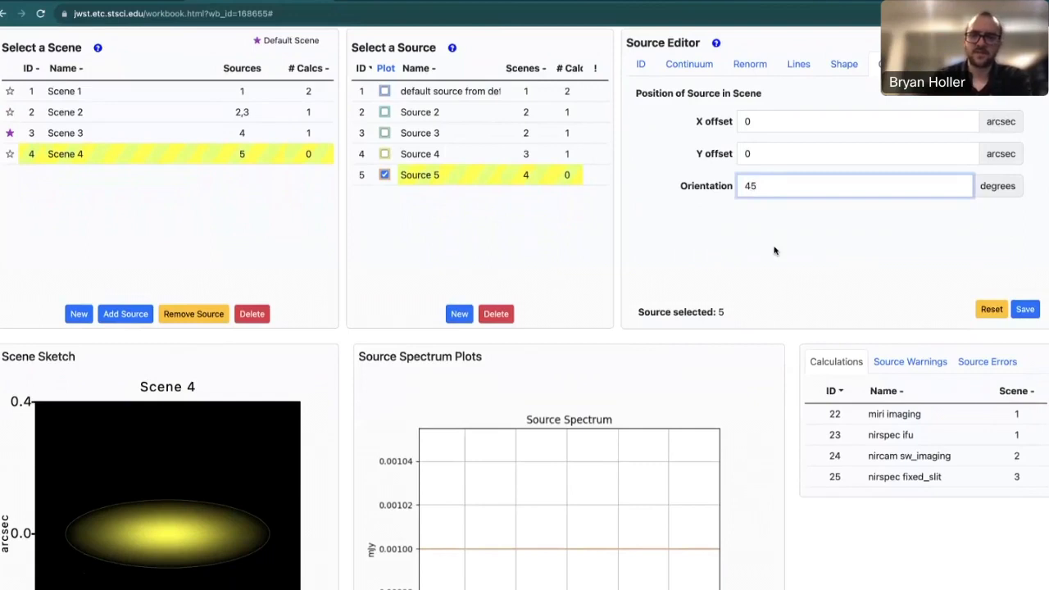
{"action": "left_click", "coordinate": [848, 269]}
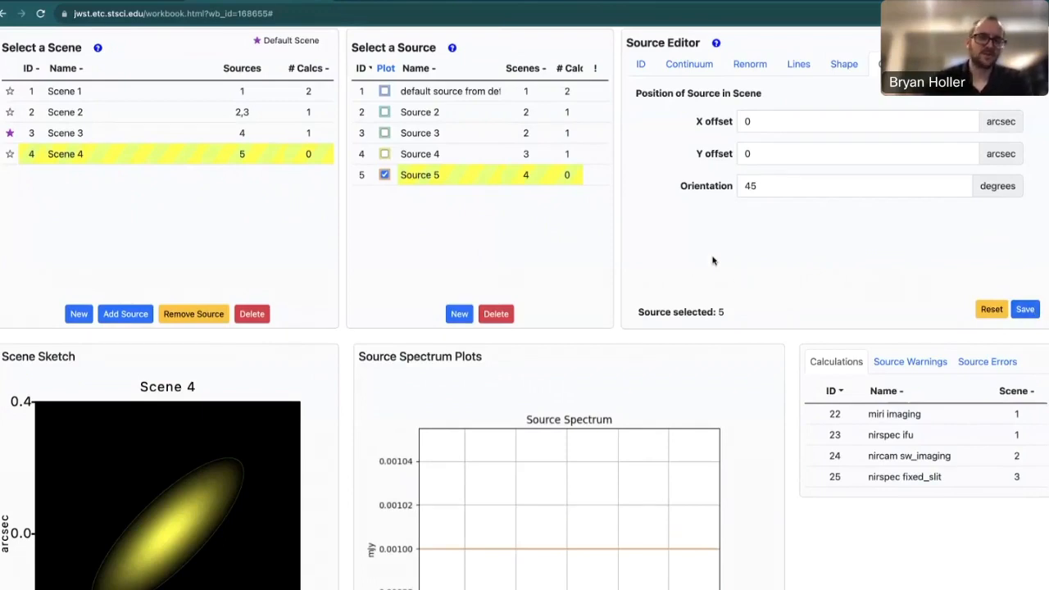
{"action": "scroll", "coordinate": [712, 261], "scroll_direction": "up", "scroll_amount": 1}
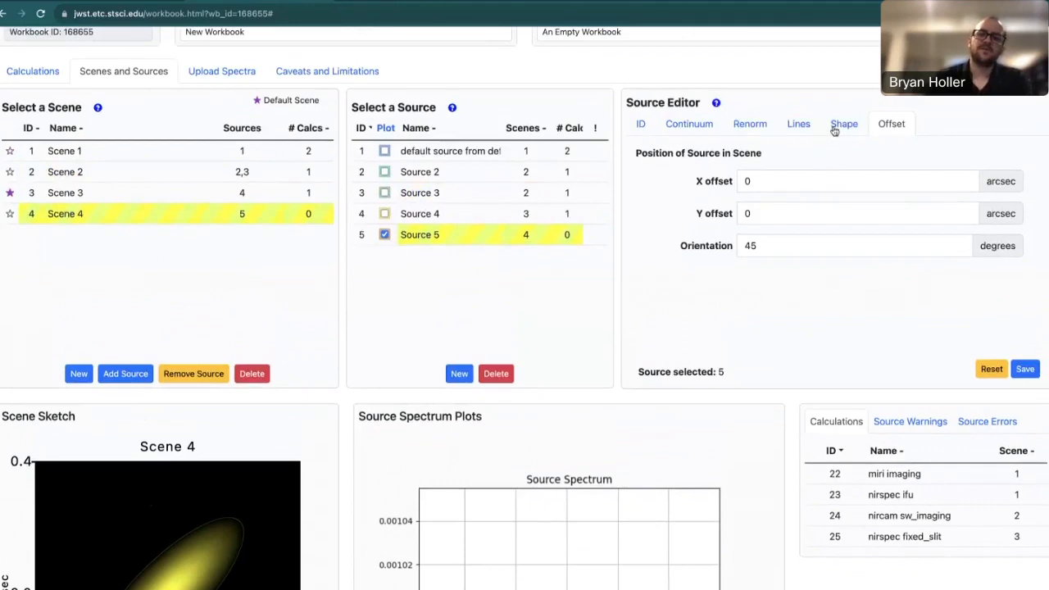
{"action": "left_click", "coordinate": [845, 127]}
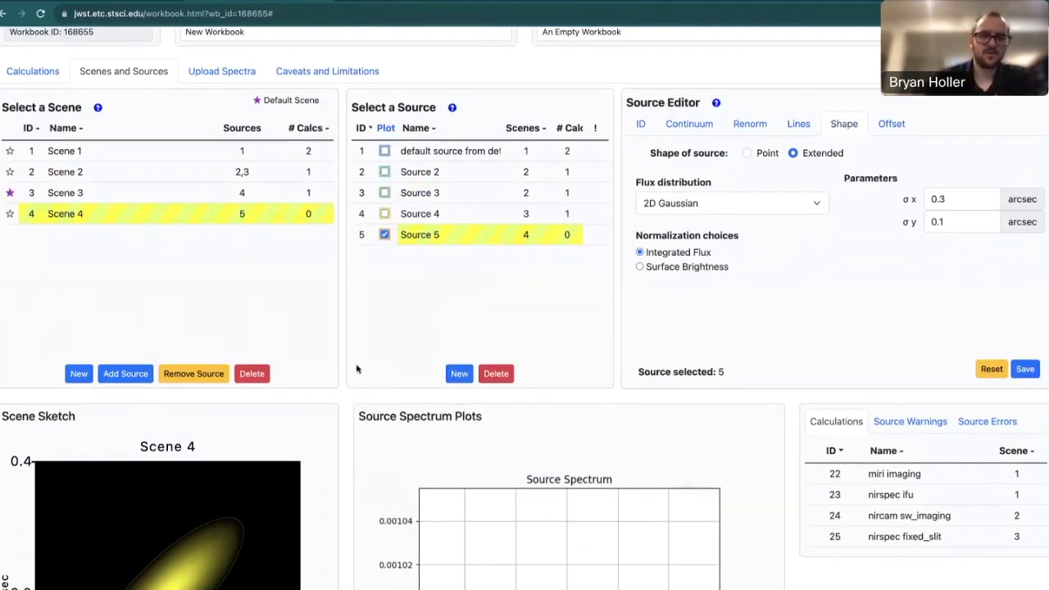
Star Scene 4 as the default scene and add NIRCam imaging calculation 26, giving SNR 19.59.
{"action": "left_click", "coordinate": [42, 72]}
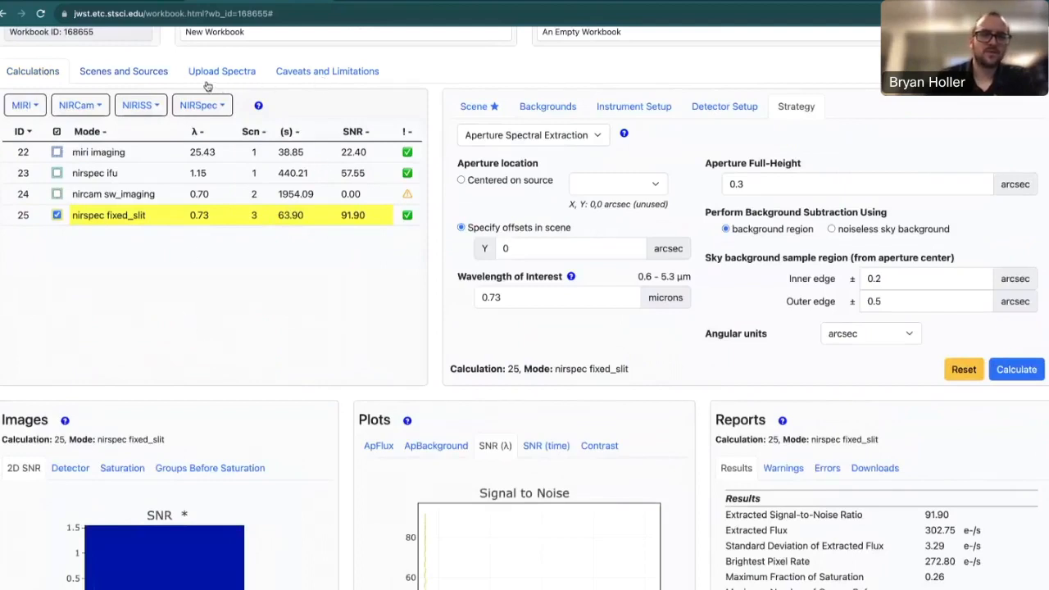
{"action": "left_click", "coordinate": [123, 73]}
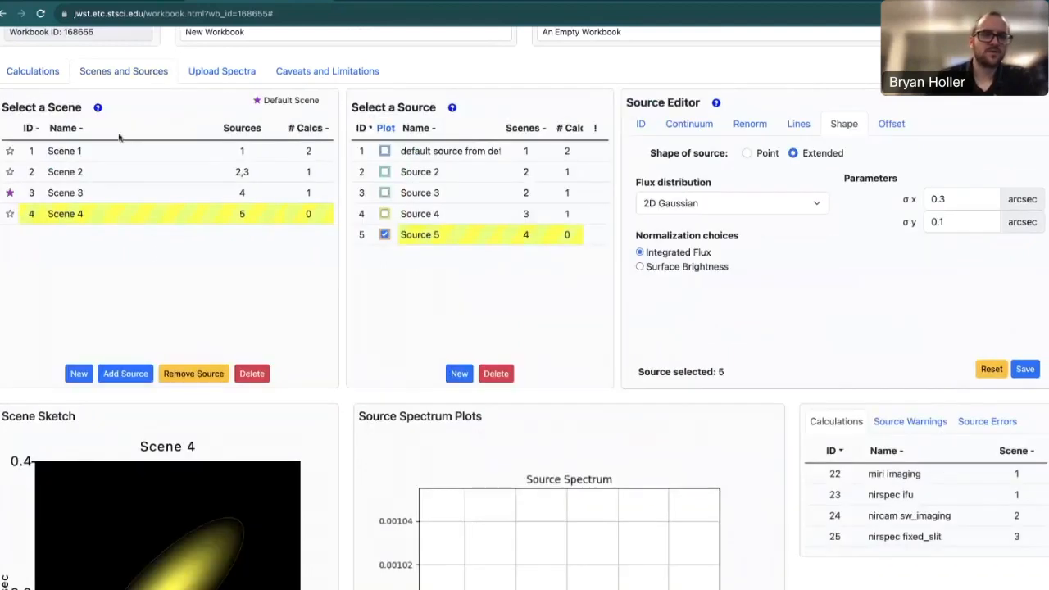
{"action": "left_click", "coordinate": [9, 214]}
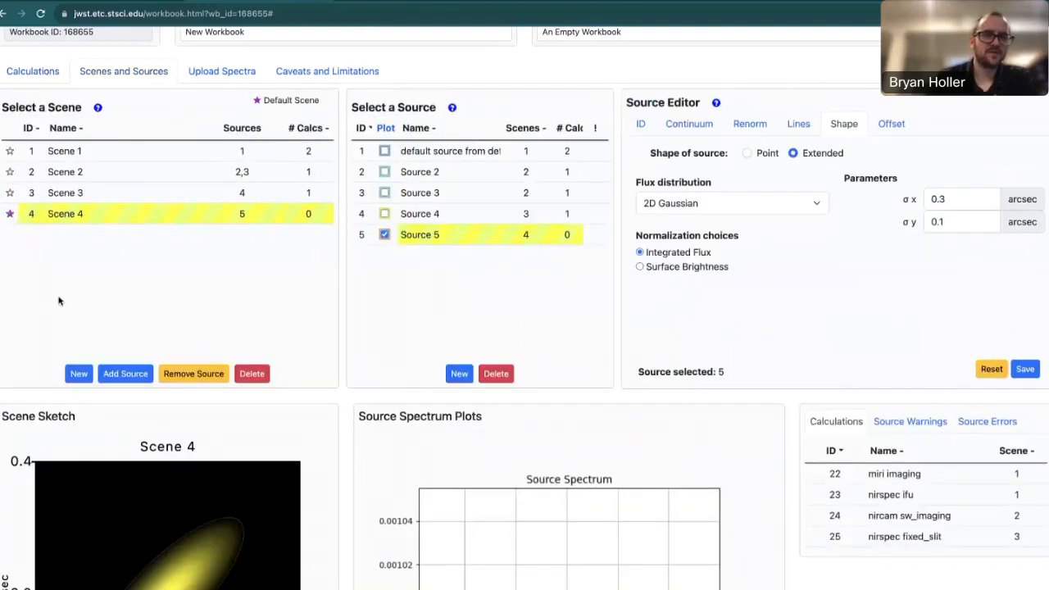
{"action": "left_click", "coordinate": [37, 72]}
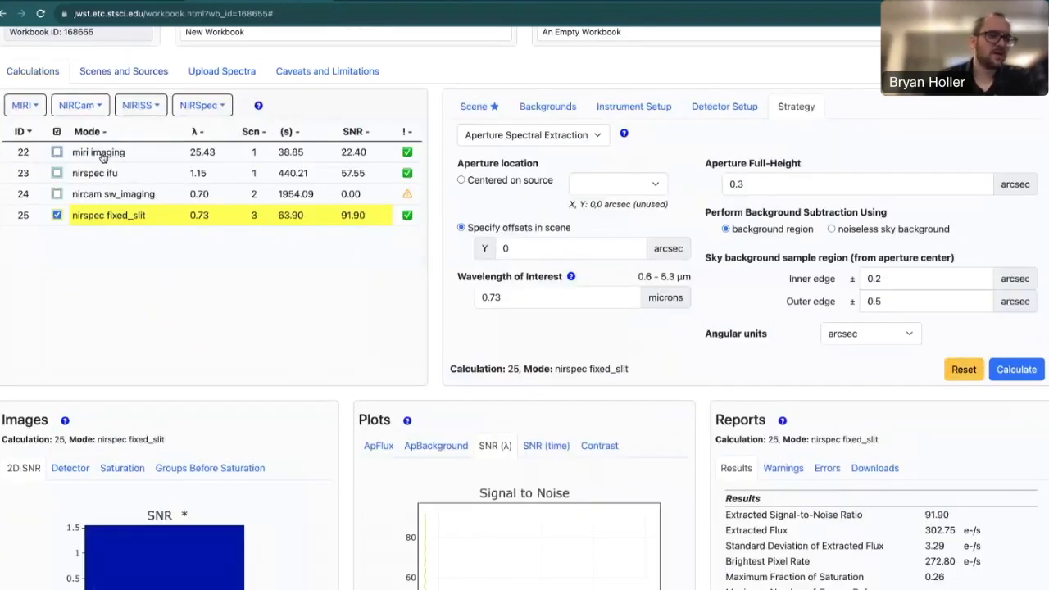
{"action": "left_click", "coordinate": [86, 112]}
{"action": "left_click", "coordinate": [82, 132]}
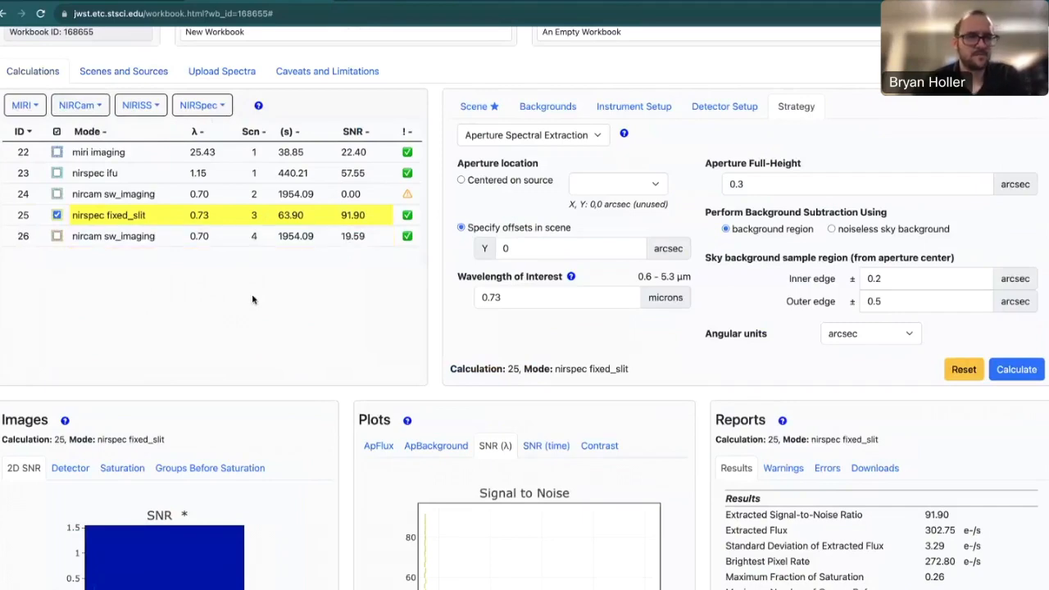
Select calculation 26 and review its detector image, 2D SNR map and 0.1-arcsec aperture strategy.
{"action": "left_click", "coordinate": [164, 236]}
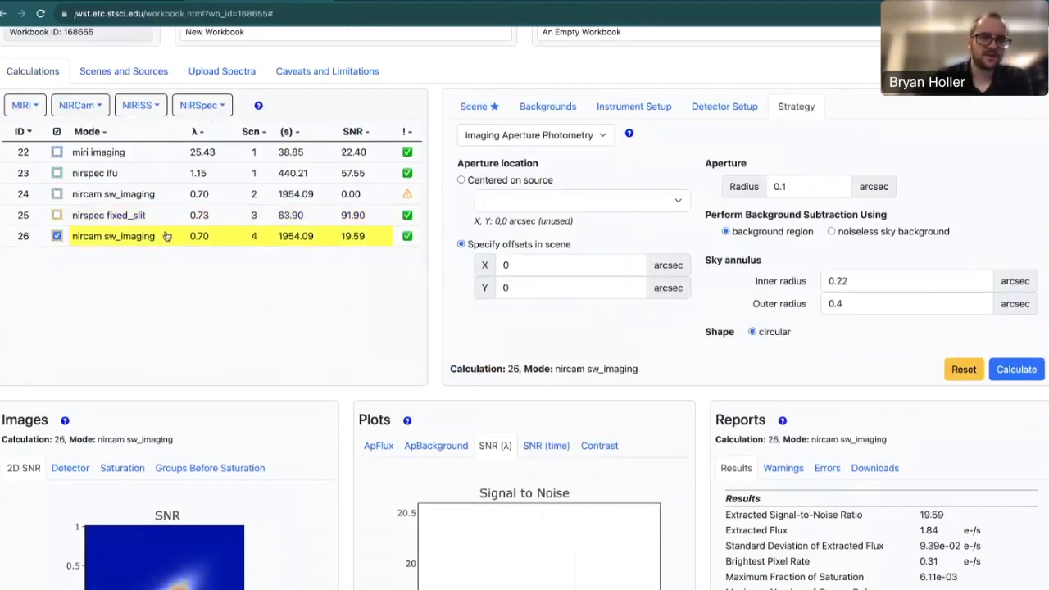
{"action": "scroll", "coordinate": [322, 385], "scroll_direction": "down", "scroll_amount": 3}
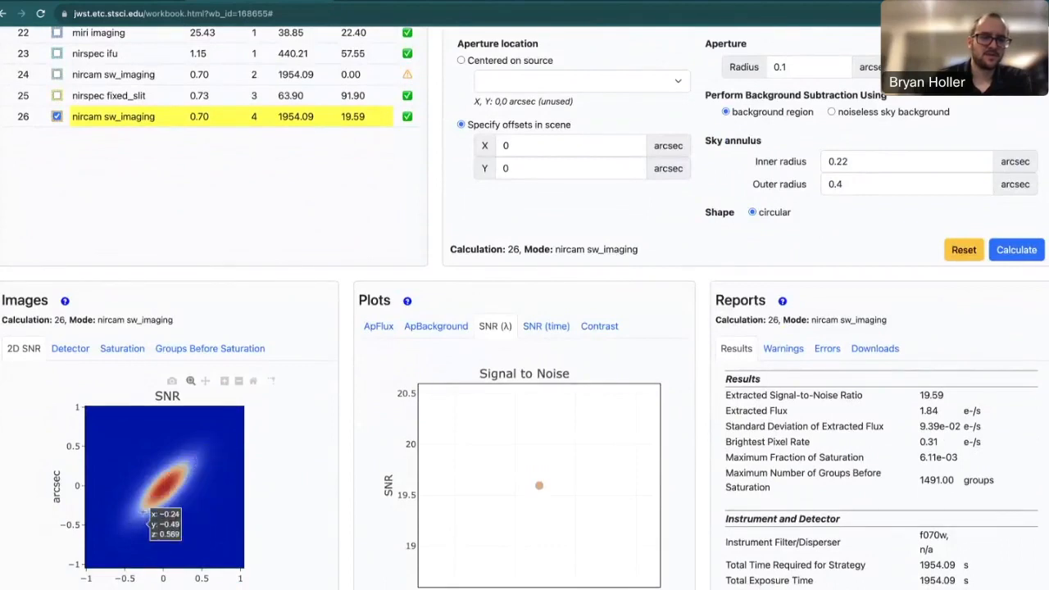
{"action": "left_click", "coordinate": [85, 354]}
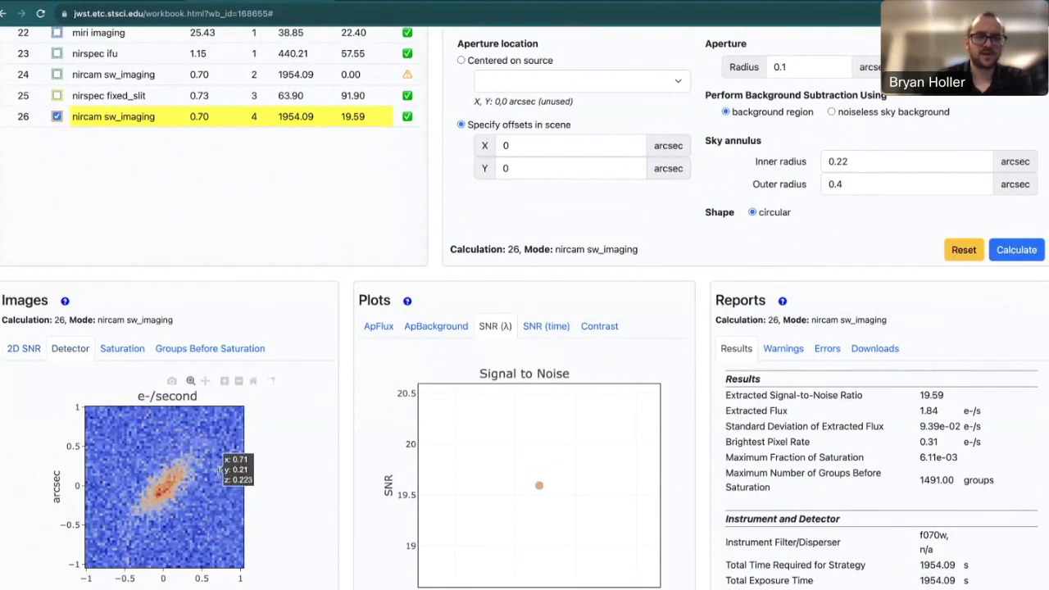
{"action": "left_click", "coordinate": [35, 356]}
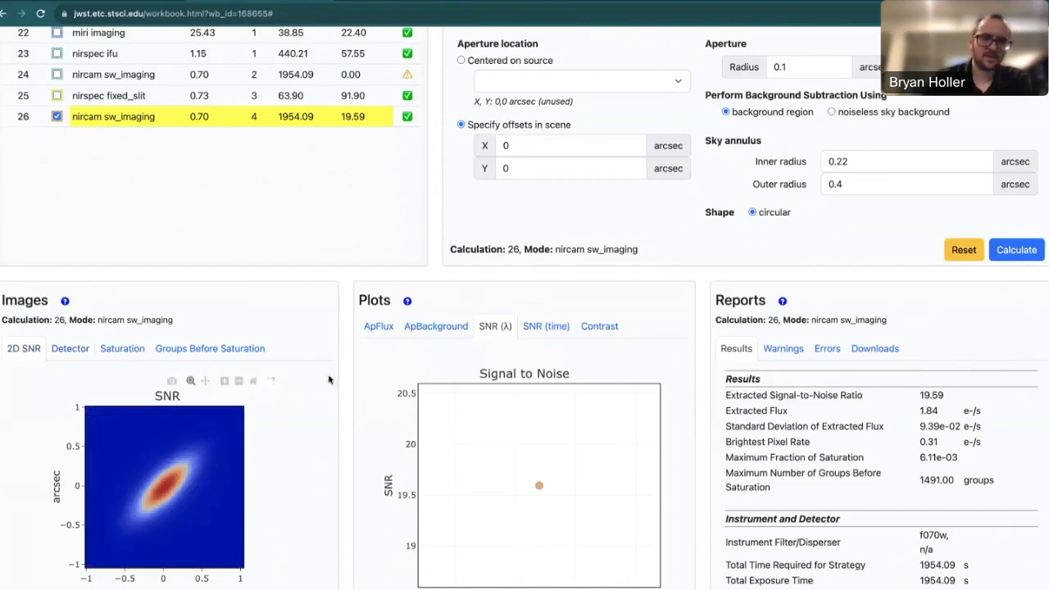
{"action": "scroll", "coordinate": [339, 381], "scroll_direction": "up", "scroll_amount": 1}
{"action": "scroll", "coordinate": [339, 386], "scroll_direction": "up", "scroll_amount": 1}
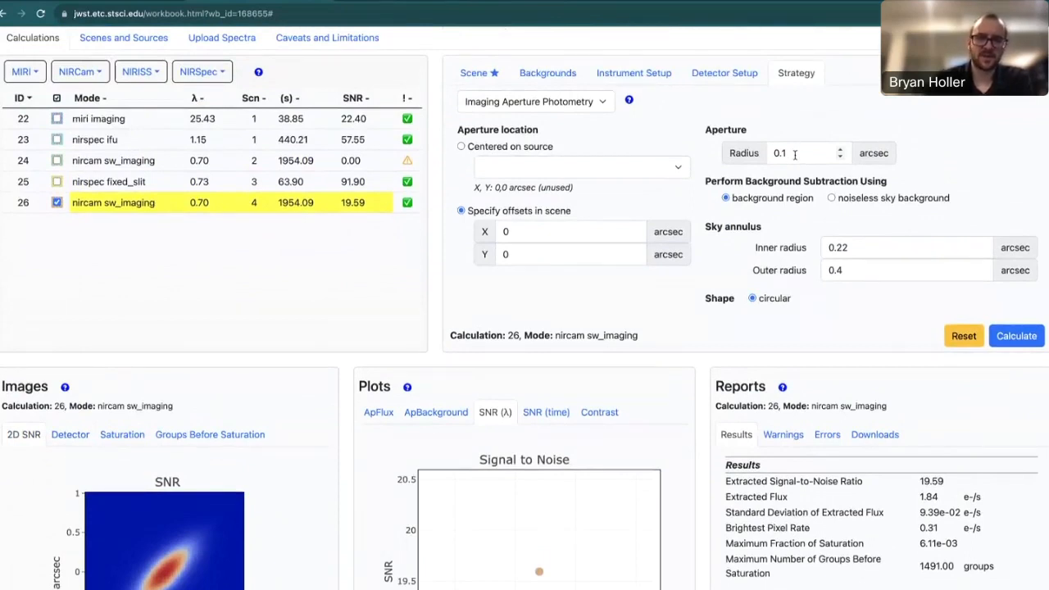
{"action": "scroll", "coordinate": [229, 468], "scroll_direction": "down", "scroll_amount": 1}
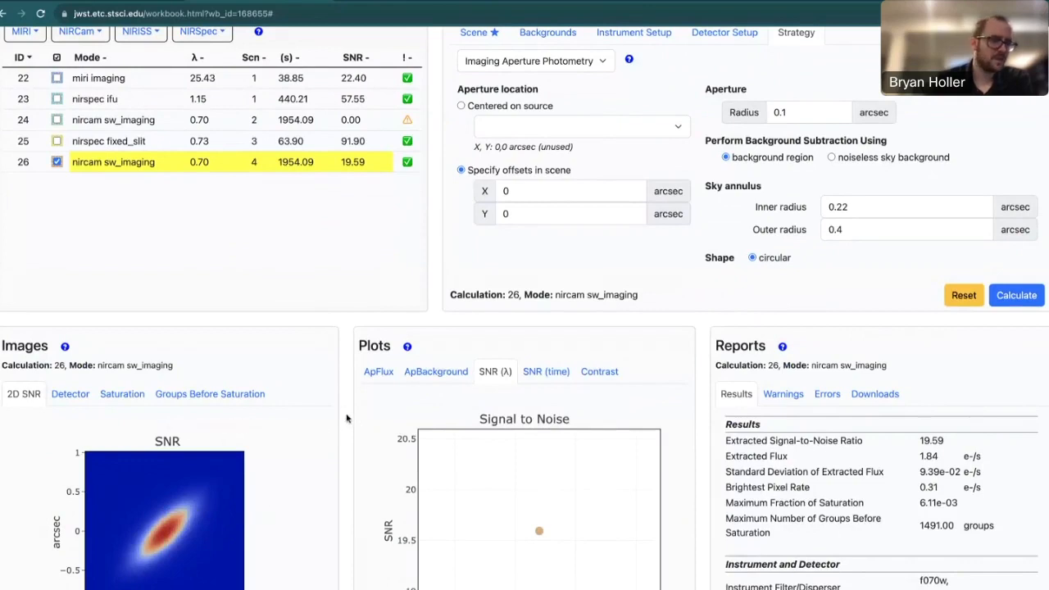
Set aperture radius 0.4, sky annulus 0.6–0.9 arcsec, and recalculate calculation 26 to SNR 36.19.
{"action": "left_click", "coordinate": [825, 111]}
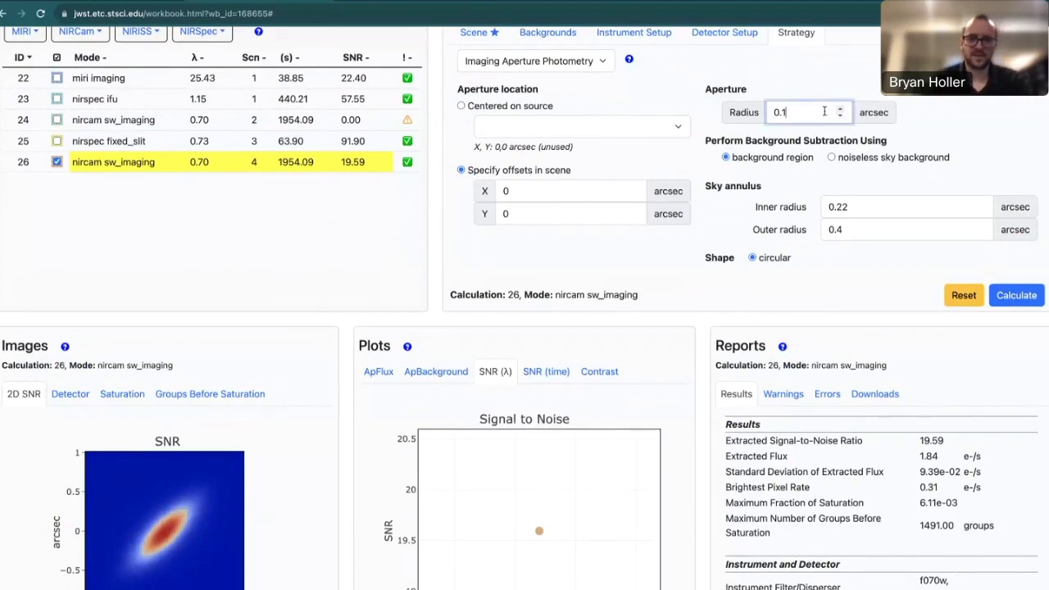
{"action": "key", "text": "BackSpace"}
{"action": "type", "text": "4"}
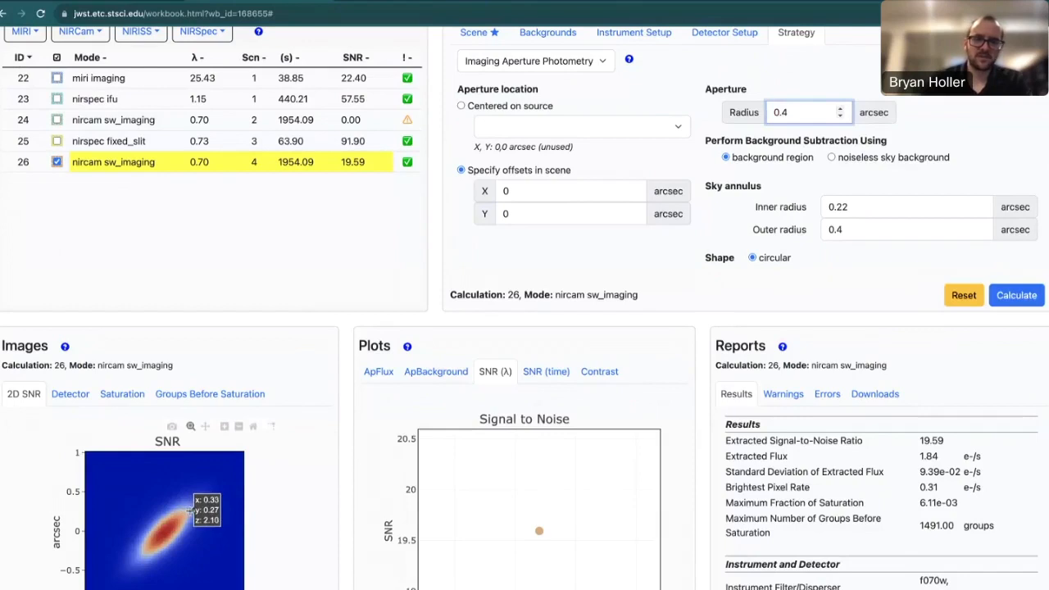
{"action": "left_click", "coordinate": [865, 207]}
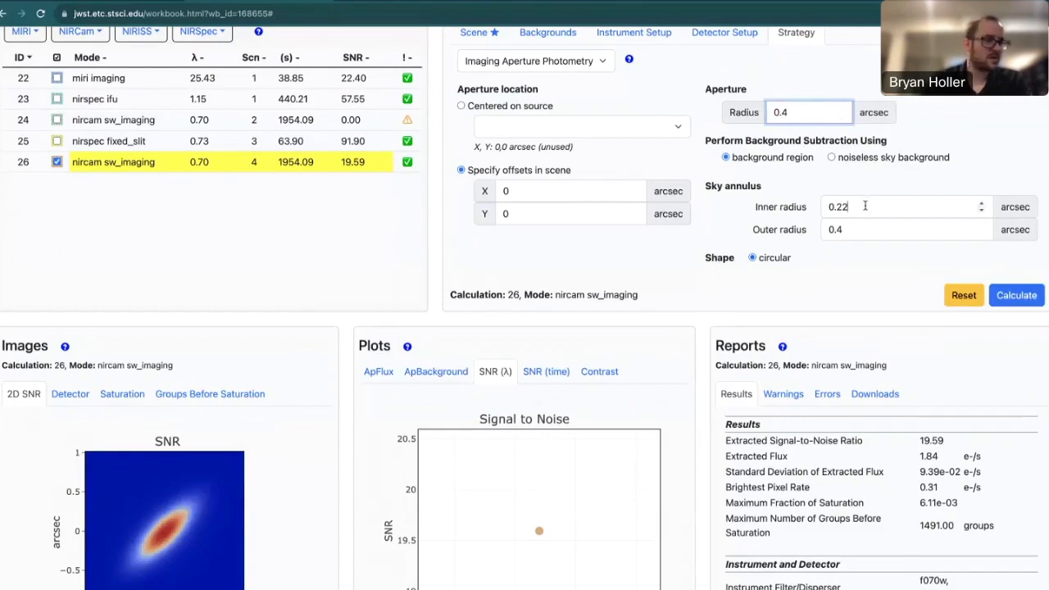
{"action": "type", "text": "0.6"}
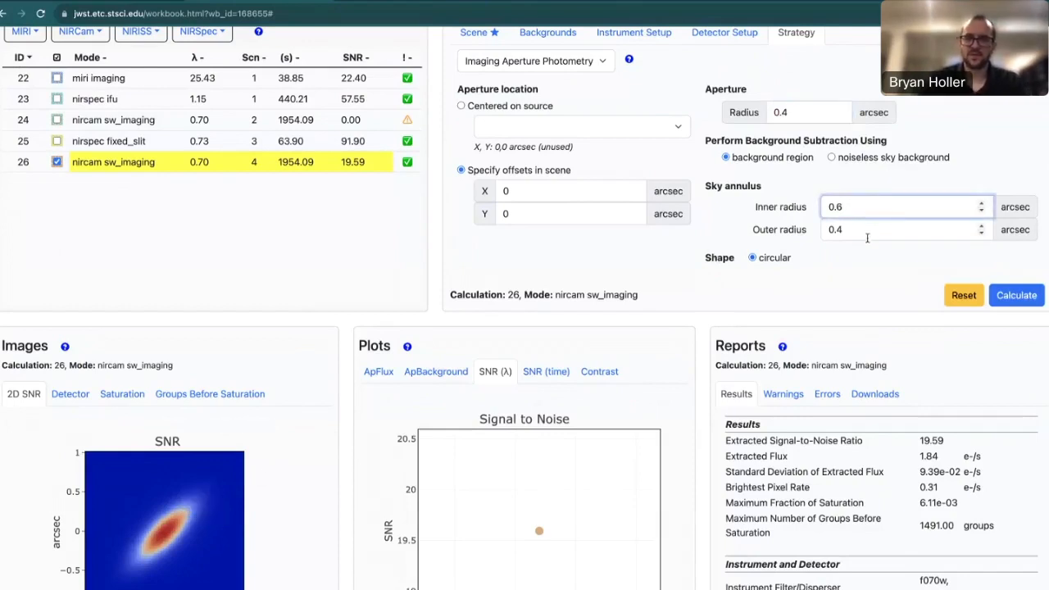
{"action": "left_click", "coordinate": [869, 230]}
{"action": "left_click", "coordinate": [859, 274]}
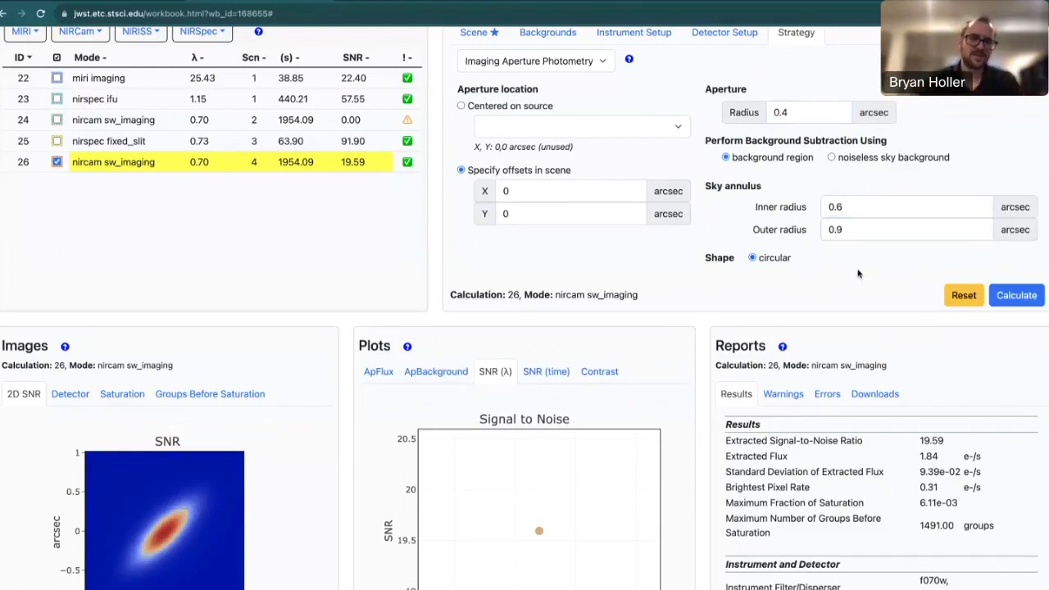
{"action": "left_click", "coordinate": [1017, 296]}
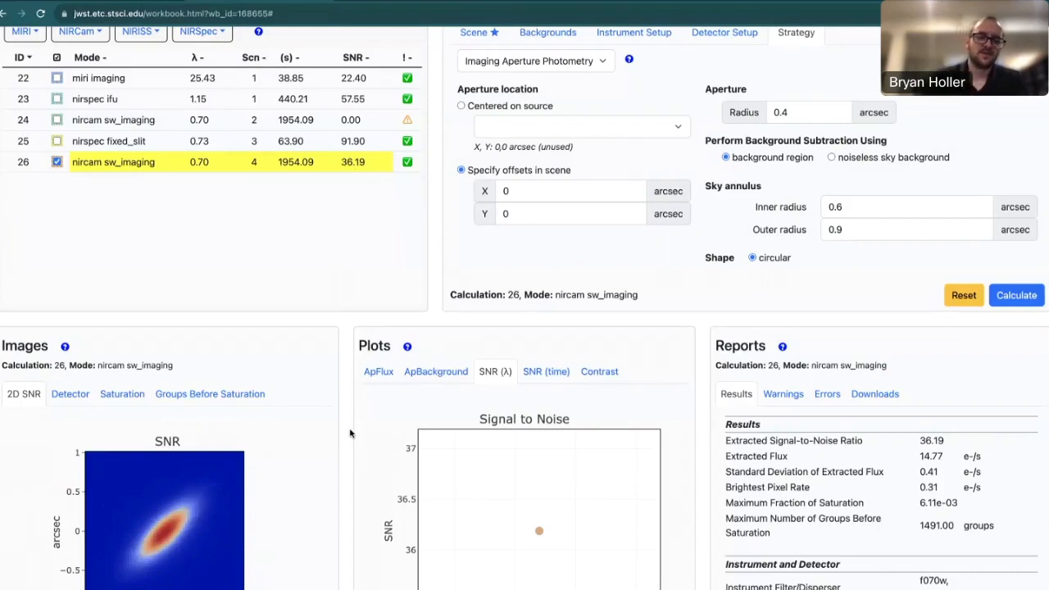
Check calculation 26's 1954.09 s, SNR 36.19 result, then go to the workbook list.
{"action": "scroll", "coordinate": [350, 433], "scroll_direction": "down", "scroll_amount": 1}
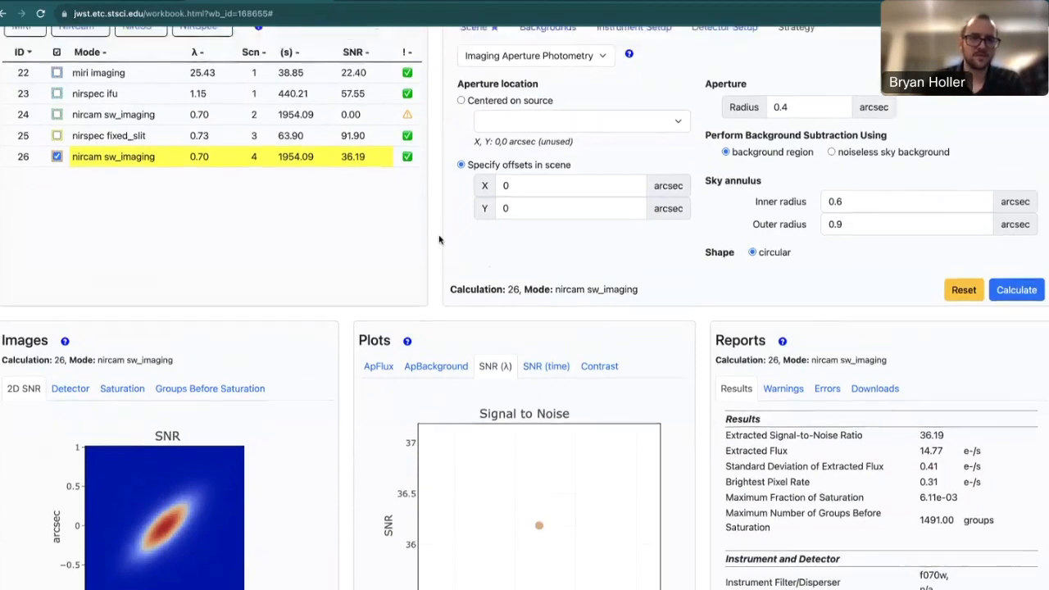
{"action": "scroll", "coordinate": [439, 239], "scroll_direction": "up", "scroll_amount": 1}
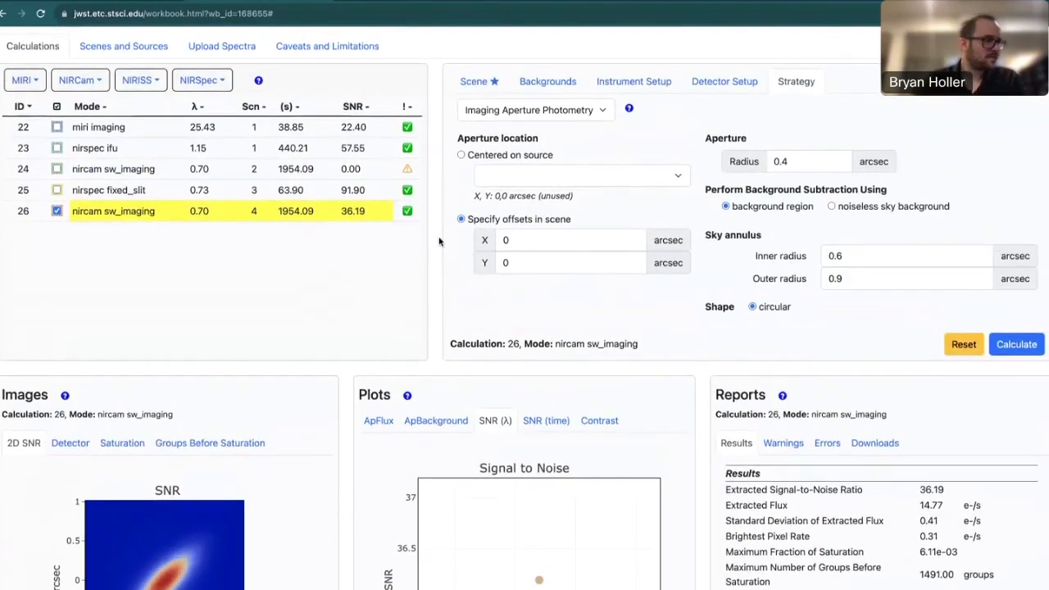
{"action": "scroll", "coordinate": [439, 239], "scroll_direction": "up", "scroll_amount": 1}
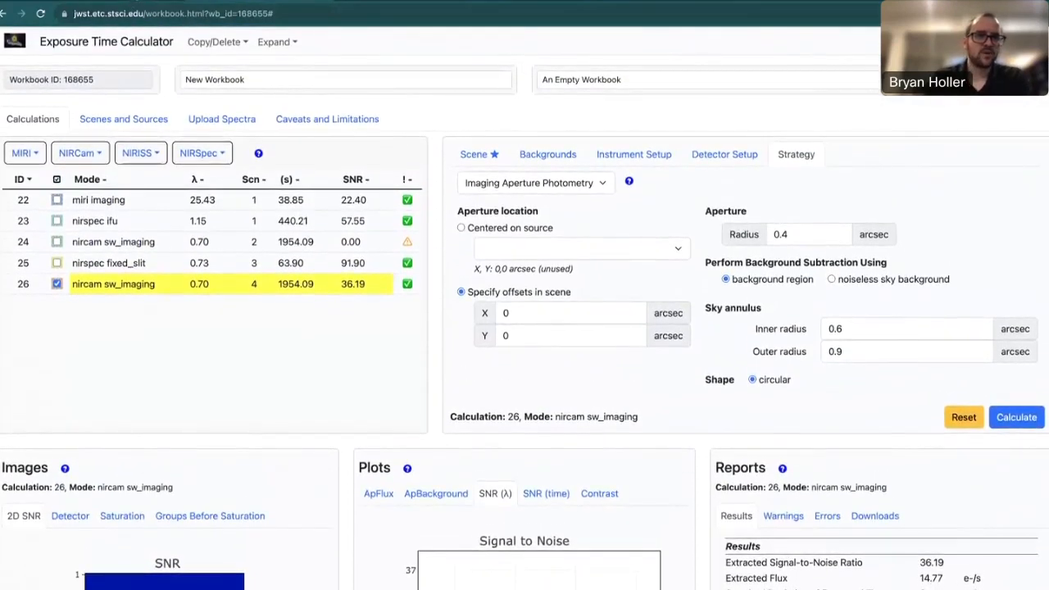
{"action": "left_click", "coordinate": [73, 1]}
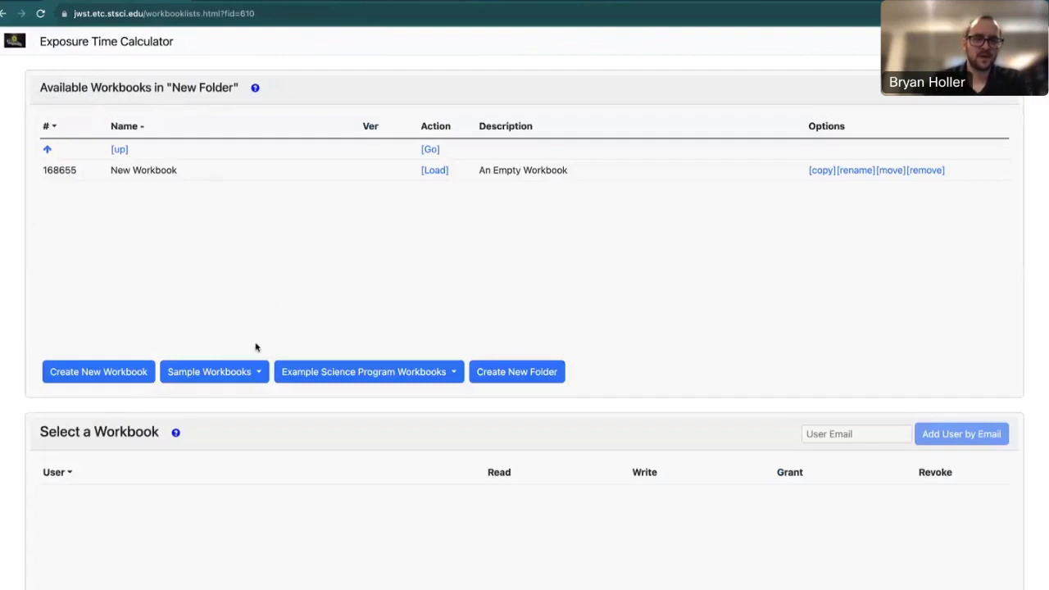
Add Extended Source Templates from Sample Workbooks, select its row, and load it.
{"action": "left_click", "coordinate": [247, 372]}
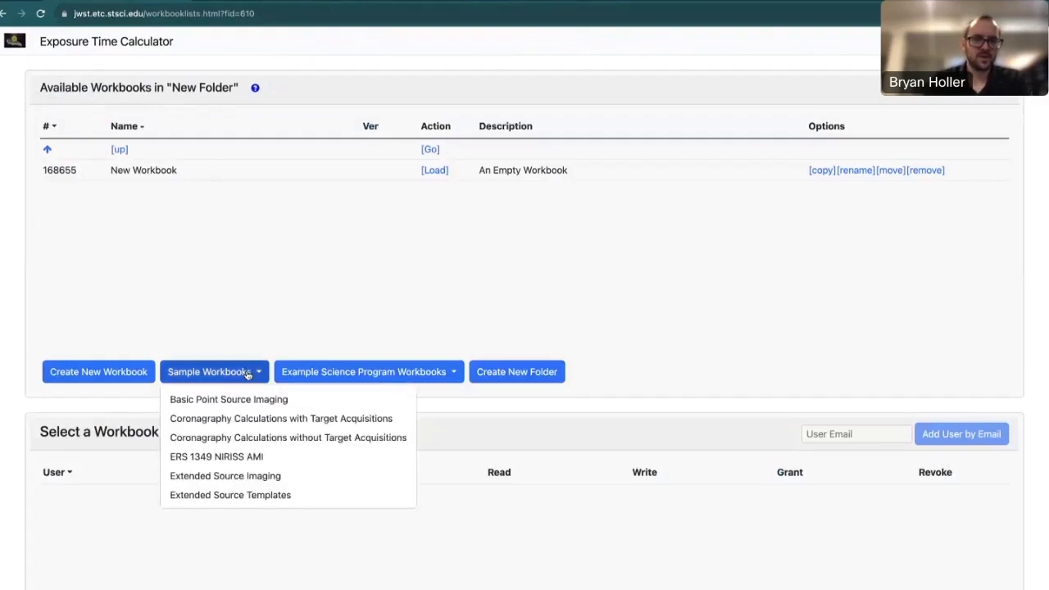
{"action": "left_click", "coordinate": [256, 498]}
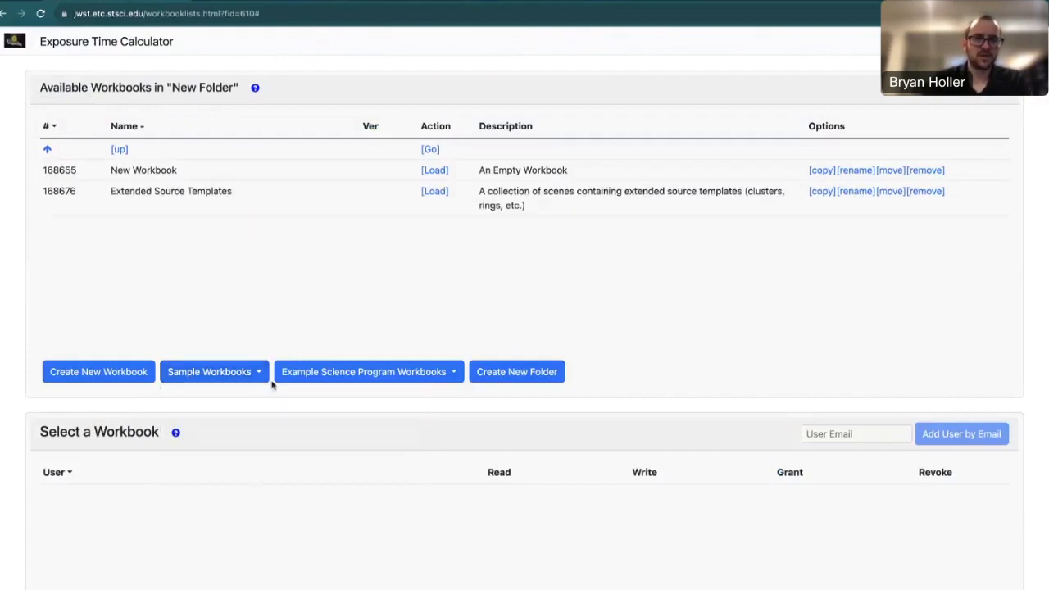
{"action": "left_click", "coordinate": [280, 204]}
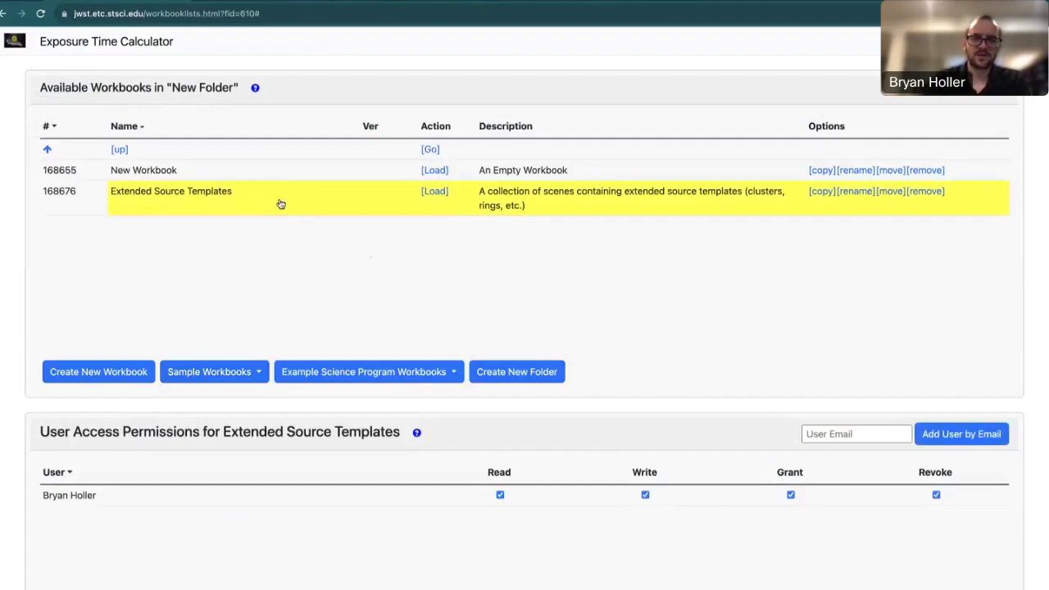
{"action": "left_click", "coordinate": [432, 195]}
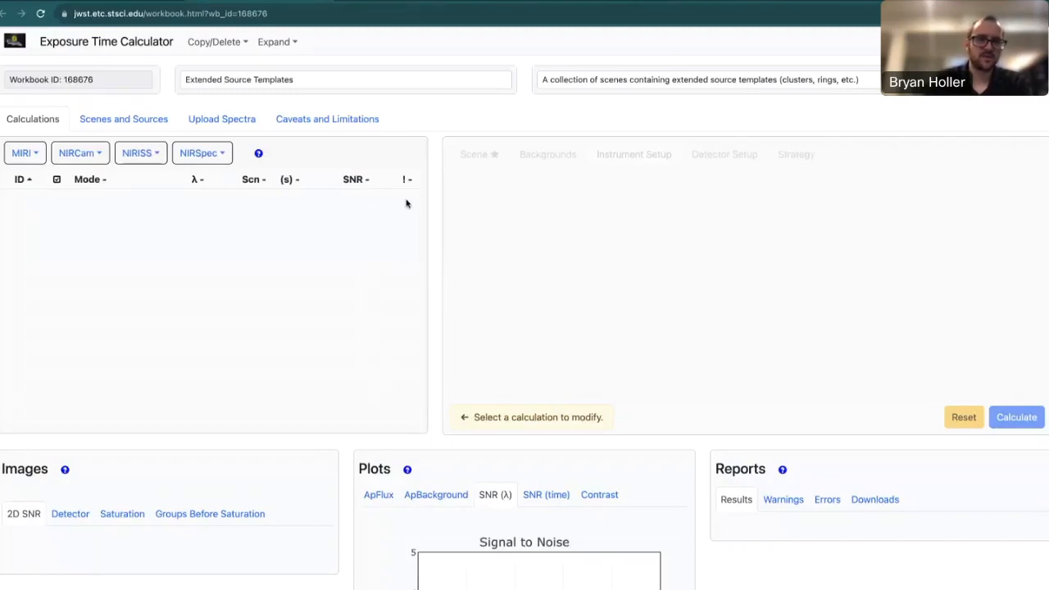
Show the workbook's Scenes and Sources and preview the Star cluster scene sketch.
{"action": "left_click", "coordinate": [141, 121]}
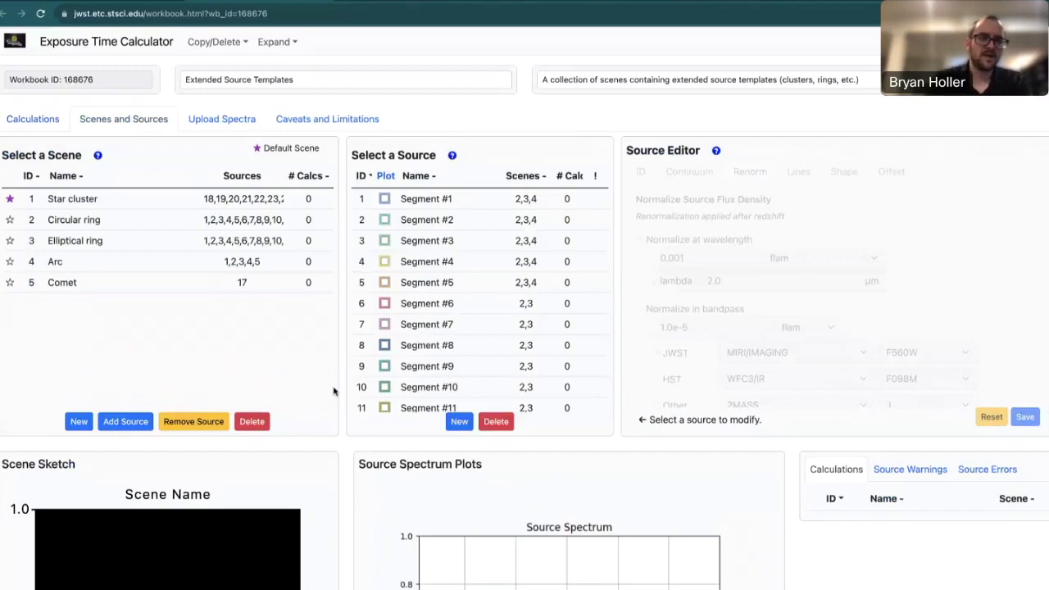
{"action": "left_click", "coordinate": [170, 203]}
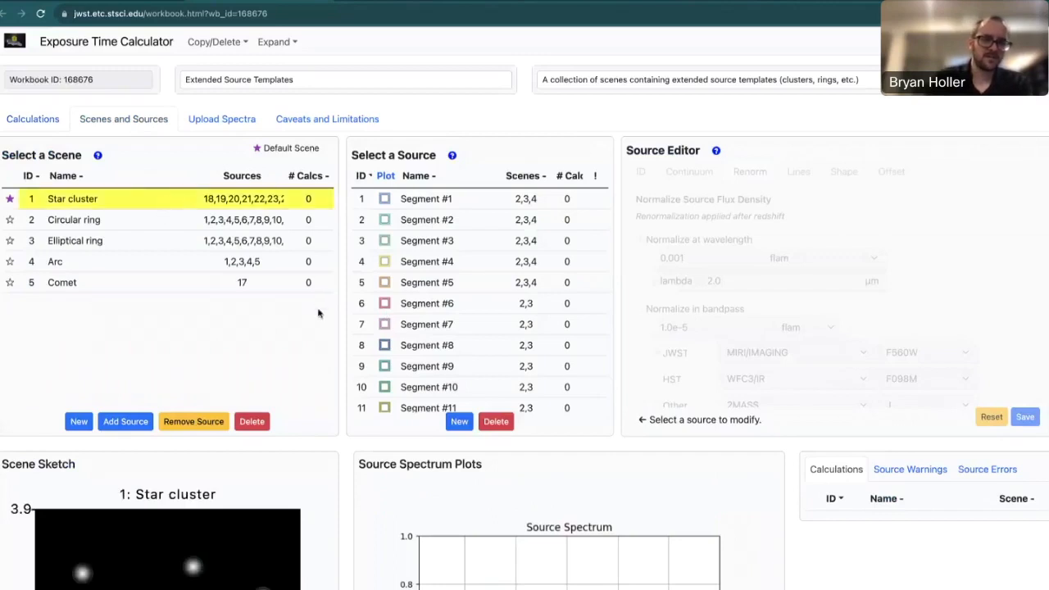
{"action": "scroll", "coordinate": [327, 364], "scroll_direction": "down", "scroll_amount": 3}
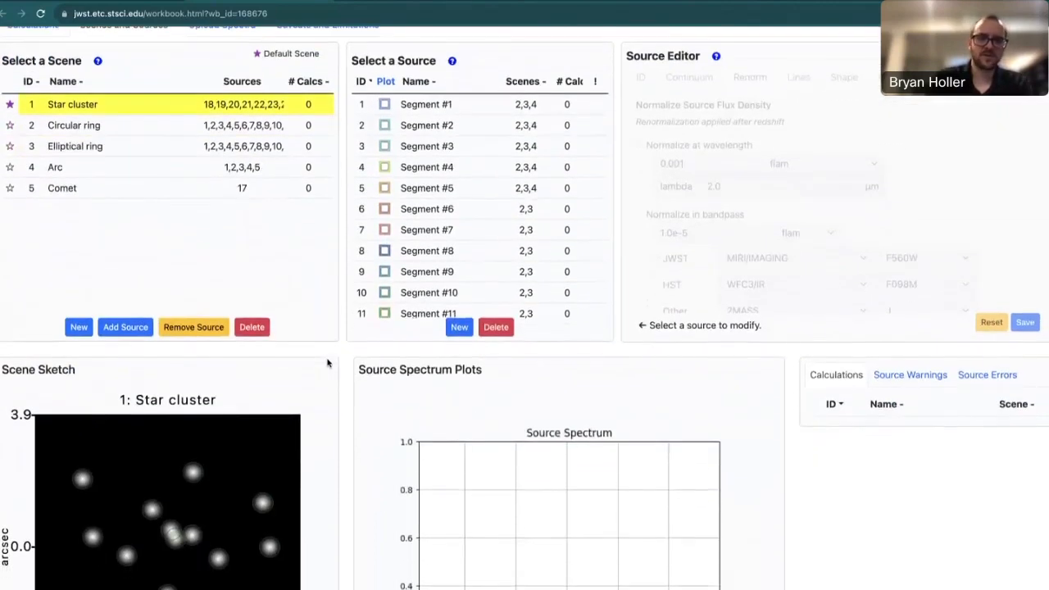
{"action": "scroll", "coordinate": [327, 363], "scroll_direction": "down", "scroll_amount": 2}
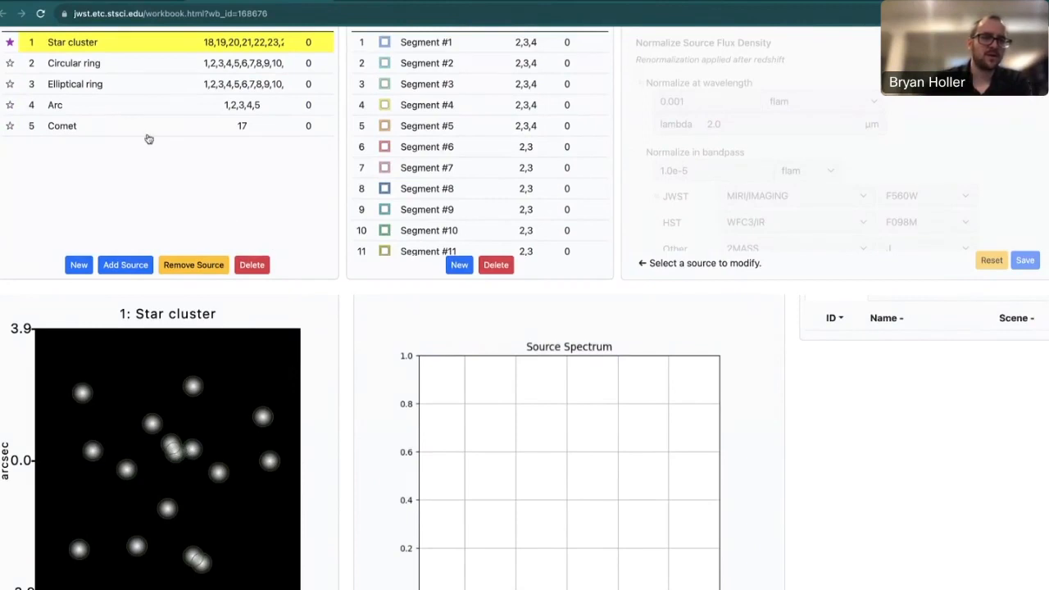
Preview the Circular ring, Elliptical ring, Arc and Comet scene sketches in turn.
{"action": "left_click", "coordinate": [123, 69]}
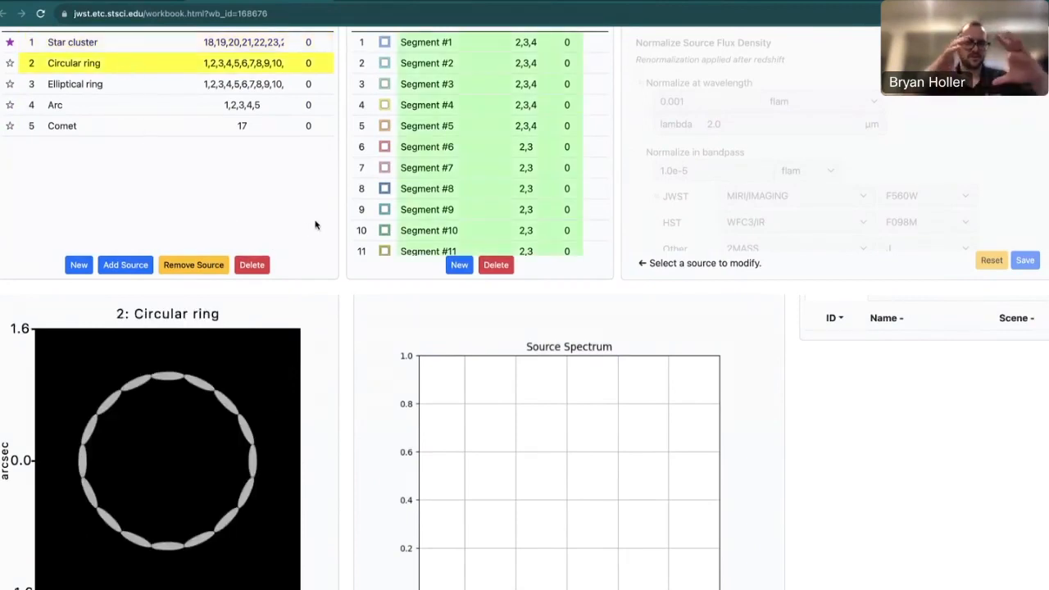
{"action": "left_click", "coordinate": [164, 83]}
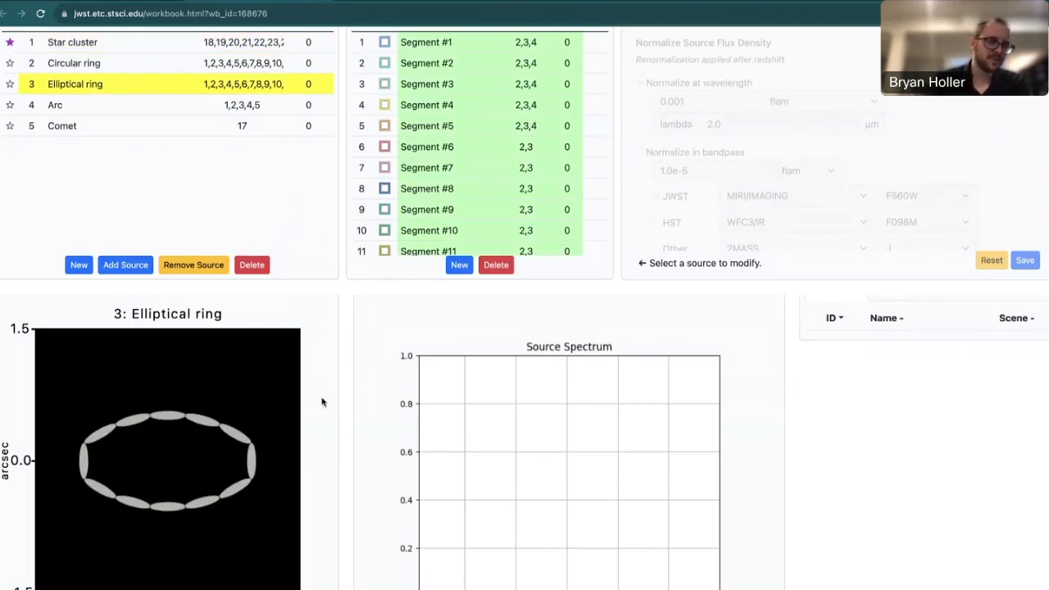
{"action": "left_click", "coordinate": [178, 111]}
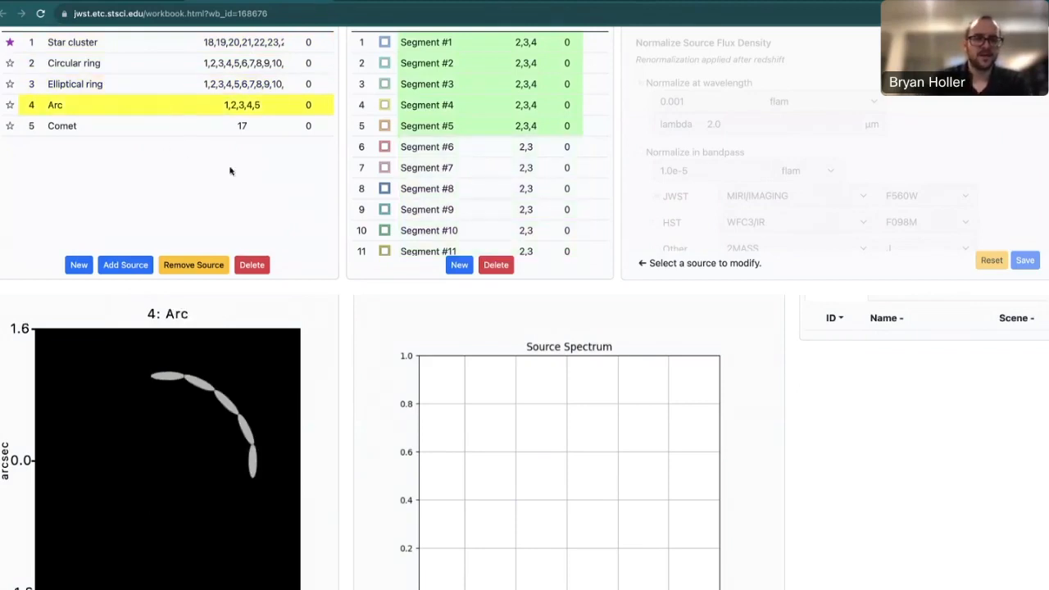
{"action": "left_click", "coordinate": [147, 68]}
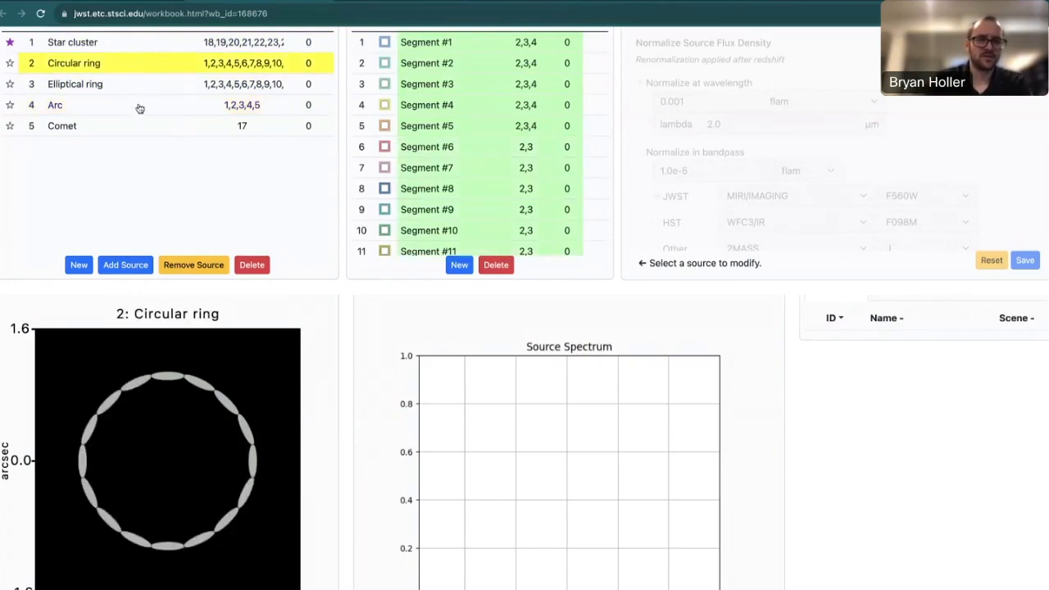
{"action": "left_click", "coordinate": [141, 110]}
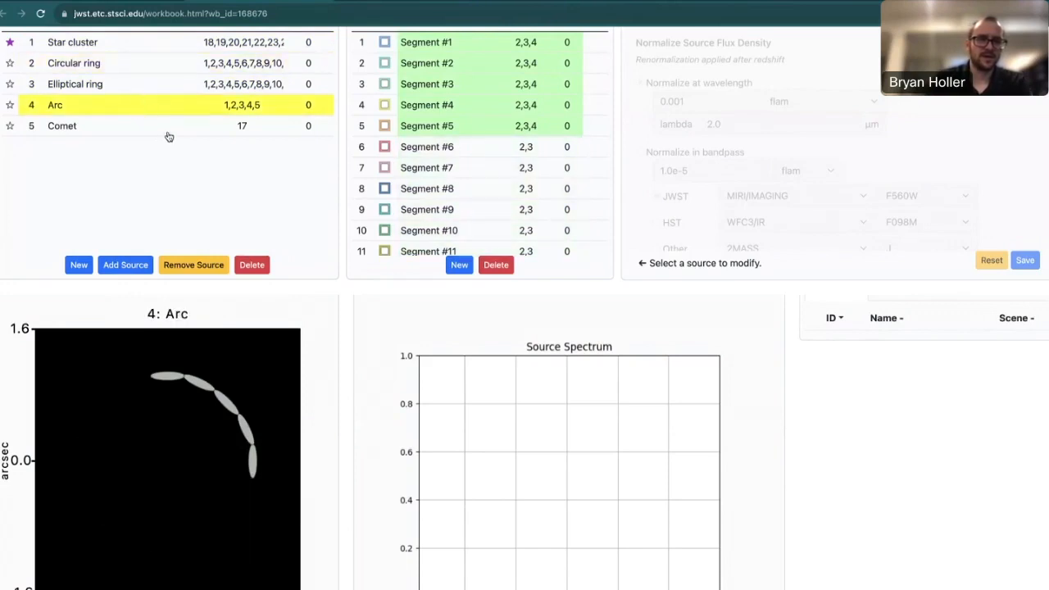
{"action": "left_click", "coordinate": [169, 134]}
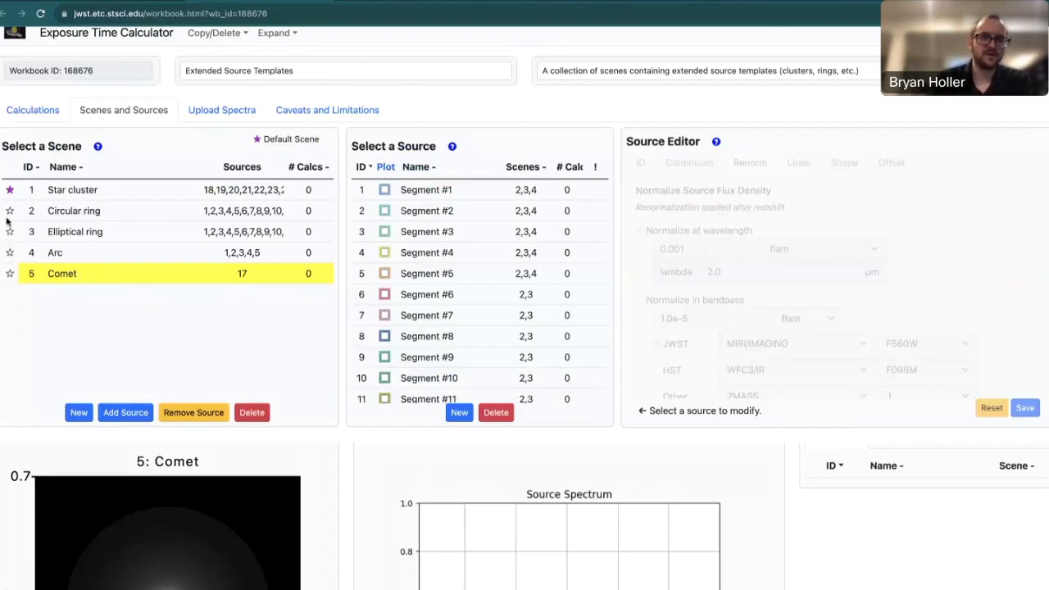
Select the Circular ring scene and open its Segment #1, normalized to 0.001 mJy/arcsec² at 2 µm.
{"action": "left_click", "coordinate": [46, 113]}
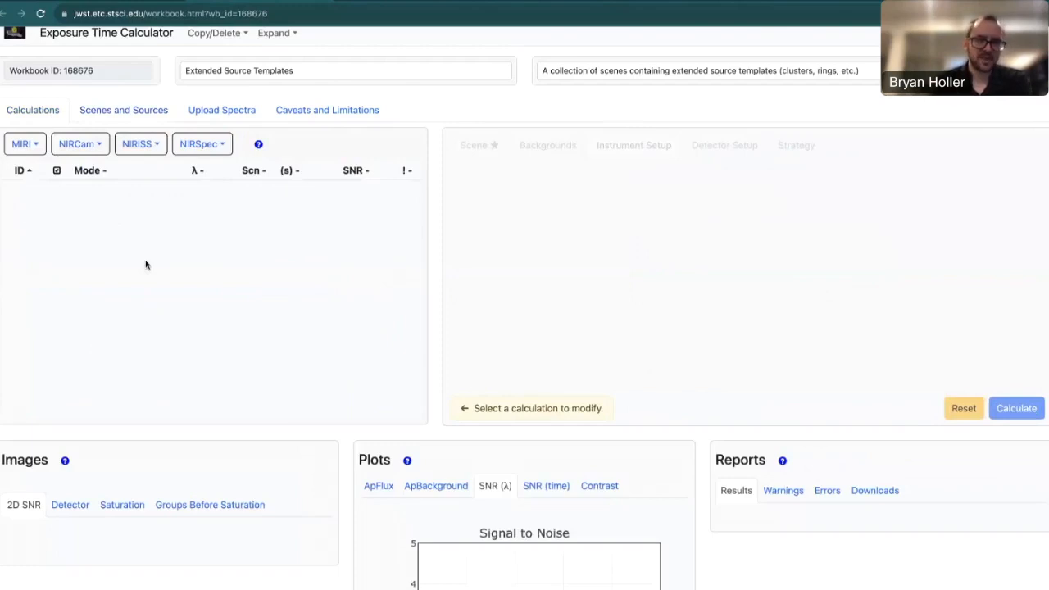
{"action": "left_click", "coordinate": [123, 115]}
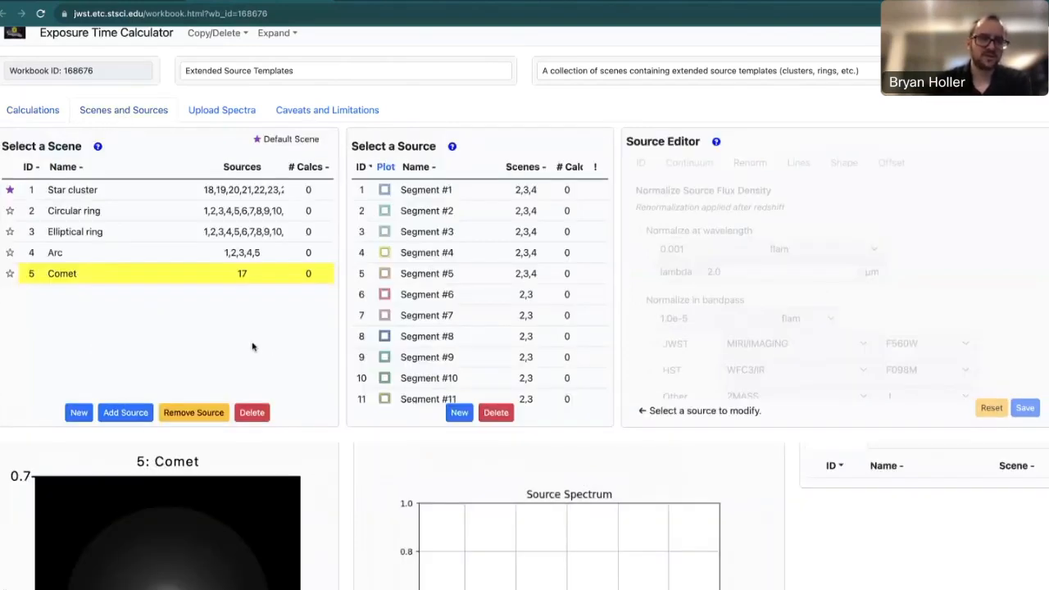
{"action": "left_click", "coordinate": [115, 215]}
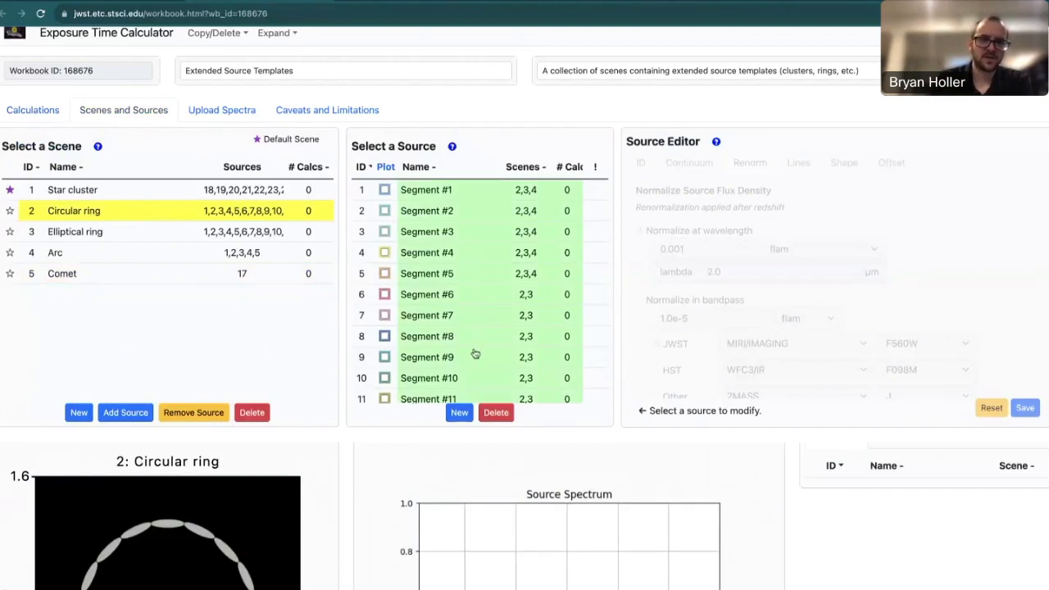
{"action": "scroll", "coordinate": [475, 354], "scroll_direction": "down", "scroll_amount": 1}
{"action": "scroll", "coordinate": [476, 354], "scroll_direction": "down", "scroll_amount": 5}
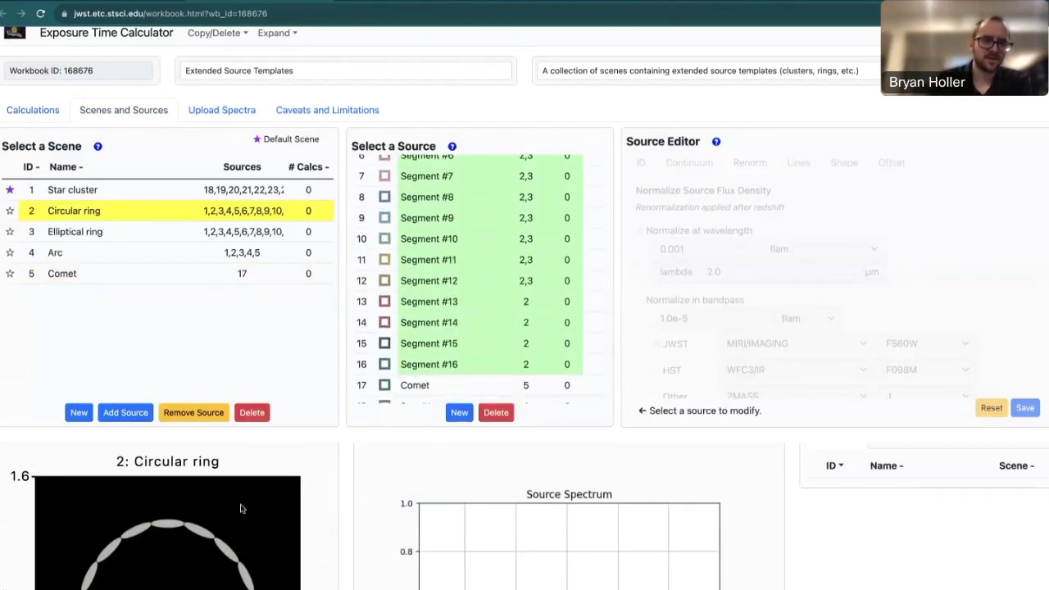
{"action": "scroll", "coordinate": [493, 257], "scroll_direction": "up", "scroll_amount": 3}
{"action": "scroll", "coordinate": [495, 257], "scroll_direction": "up", "scroll_amount": 3}
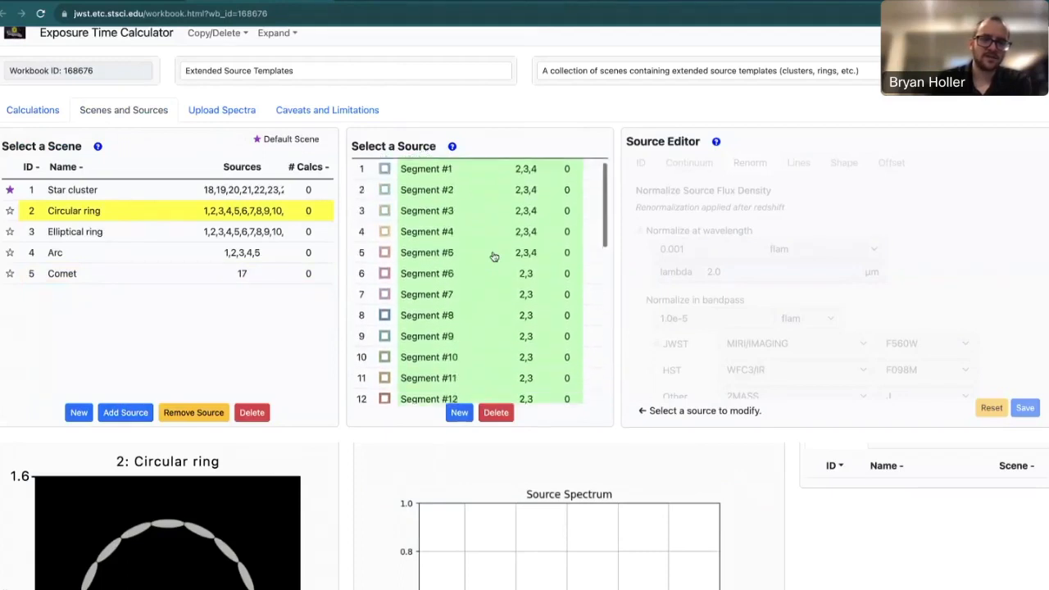
{"action": "left_click", "coordinate": [476, 190]}
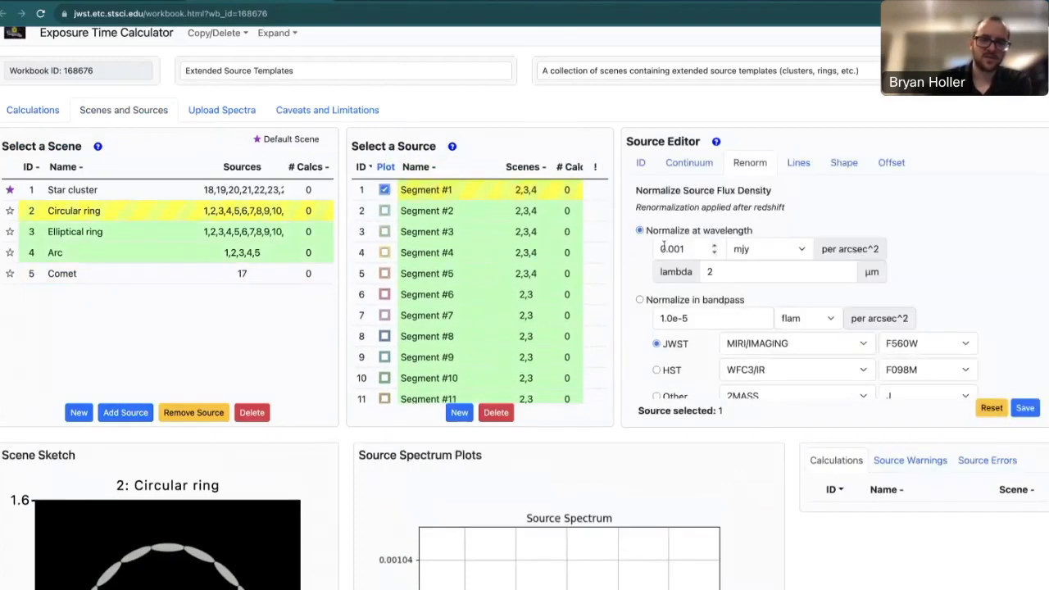